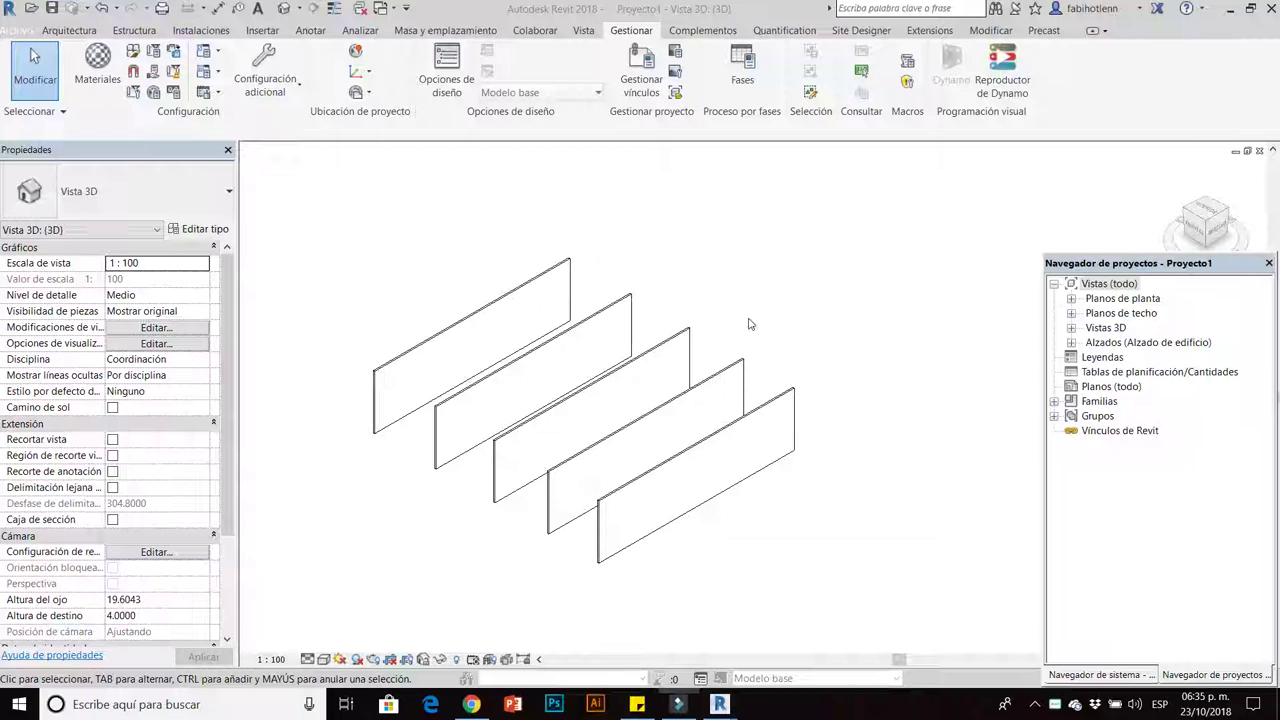
Zoom and pan around the five parallel walls in 3D, then expand Planos de planta.
scroll(549, 467, up, 2)
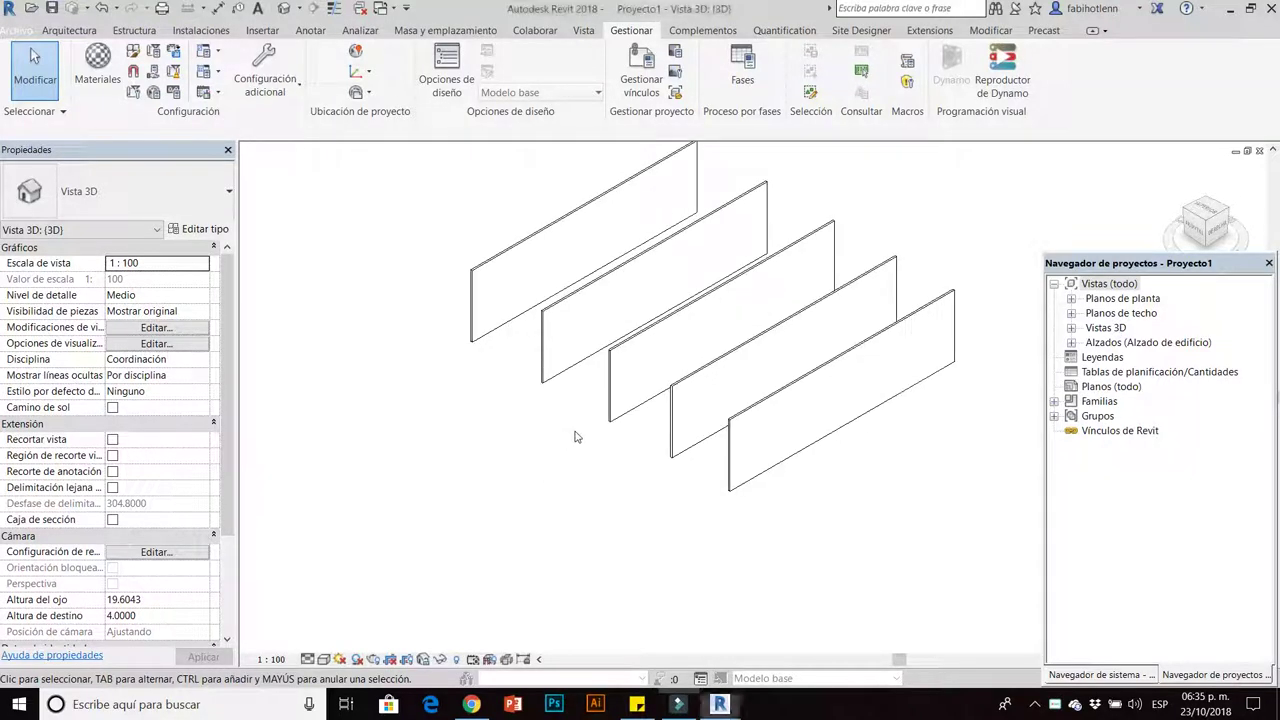
scroll(549, 458, up, 1)
scroll(560, 448, up, 2)
scroll(530, 490, up, 2)
scroll(528, 494, down, 3)
scroll(500, 490, down, 1)
middle_drag(712, 568, 717, 554)
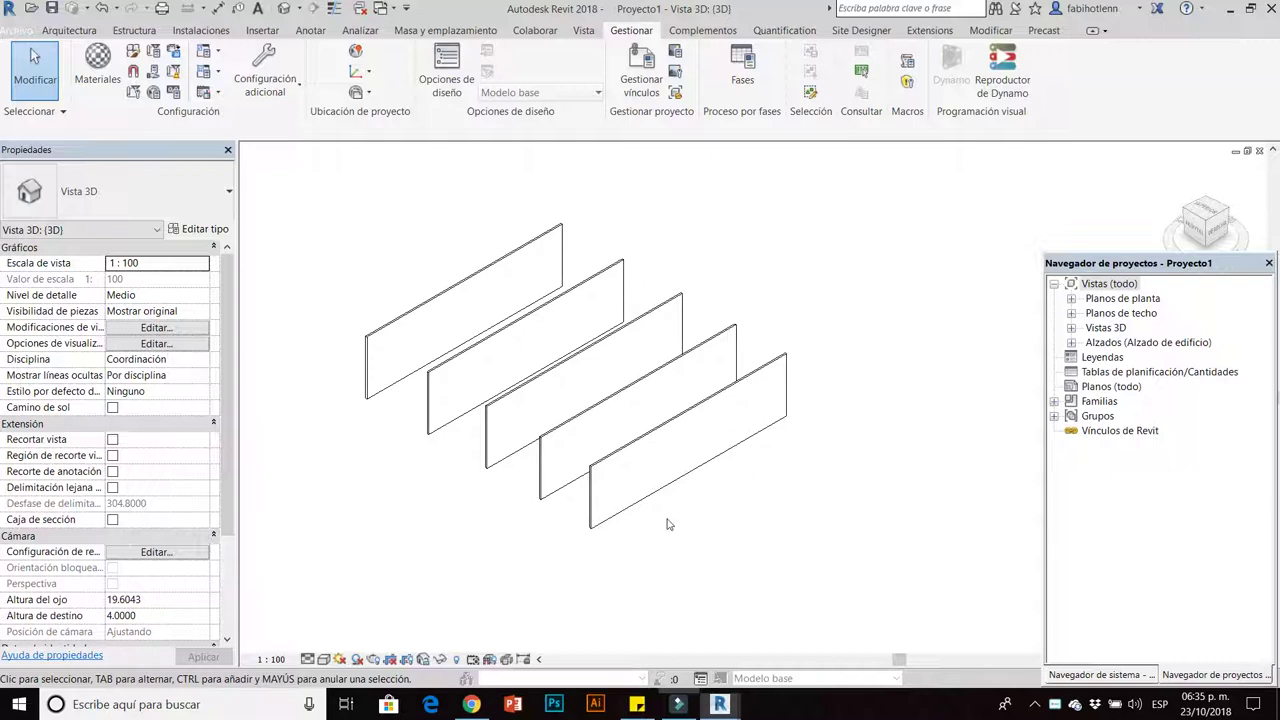
scroll(669, 524, up, 2)
scroll(816, 451, down, 3)
scroll(558, 512, up, 2)
scroll(587, 500, up, 2)
middle_drag(587, 500, 595, 508)
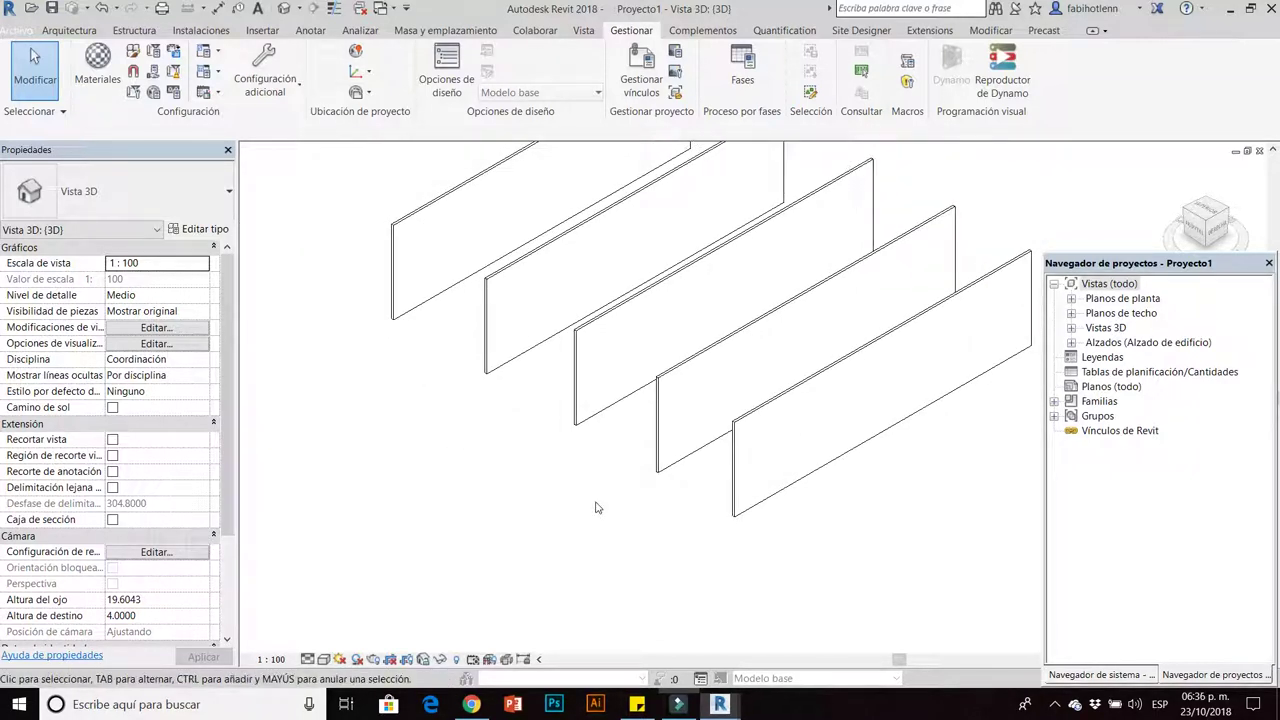
scroll(598, 352, up, 2)
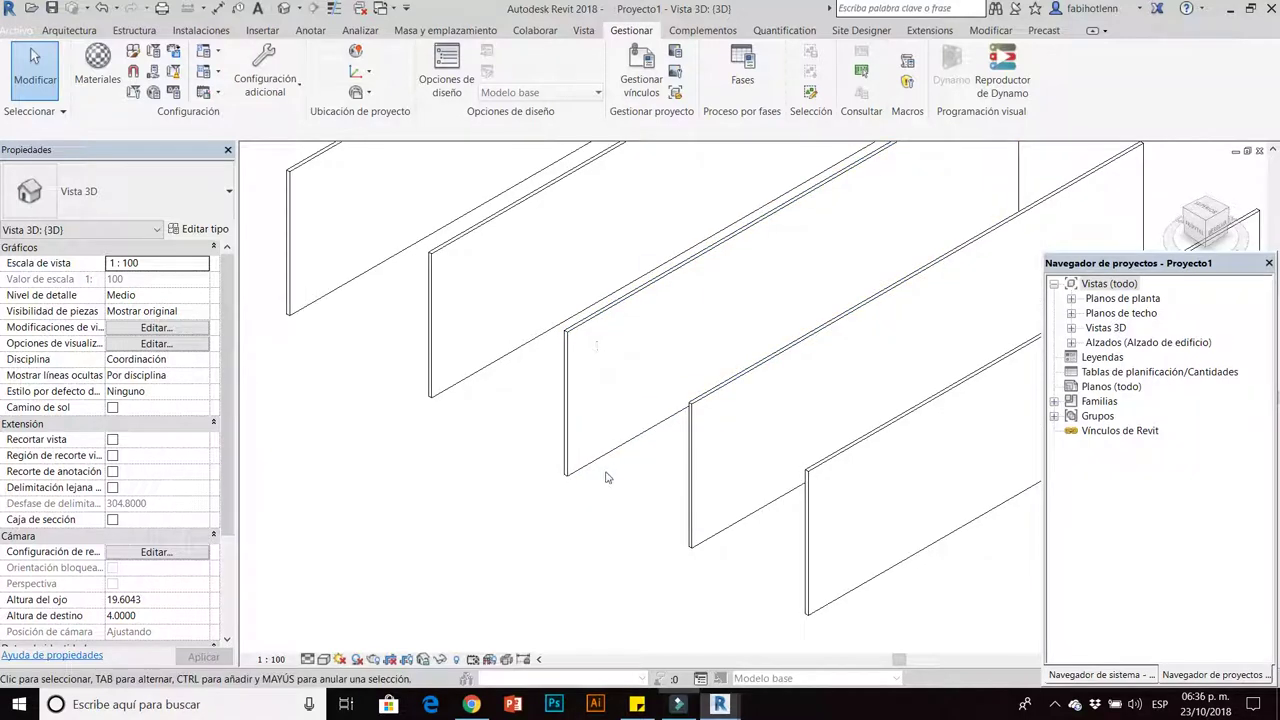
click(1073, 300)
Open the Nivel 1 floor plan and zoom in on the walls.
double_click(1120, 327)
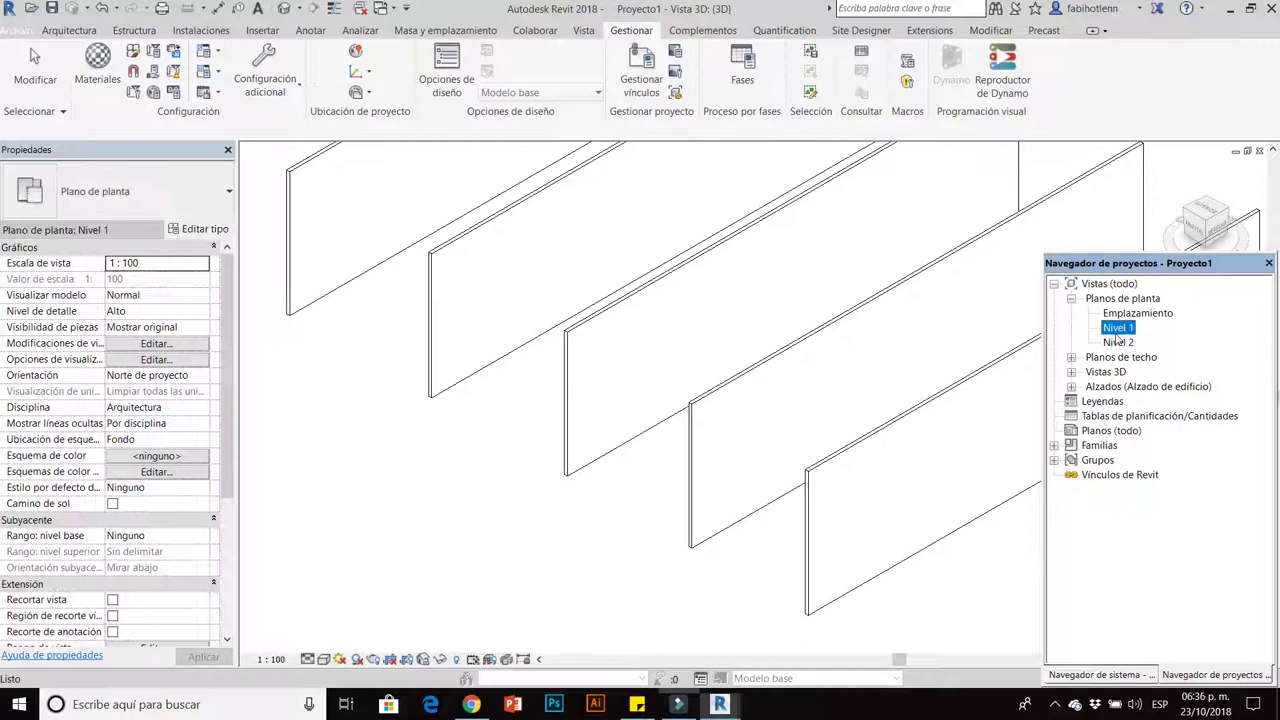
scroll(446, 260, up, 3)
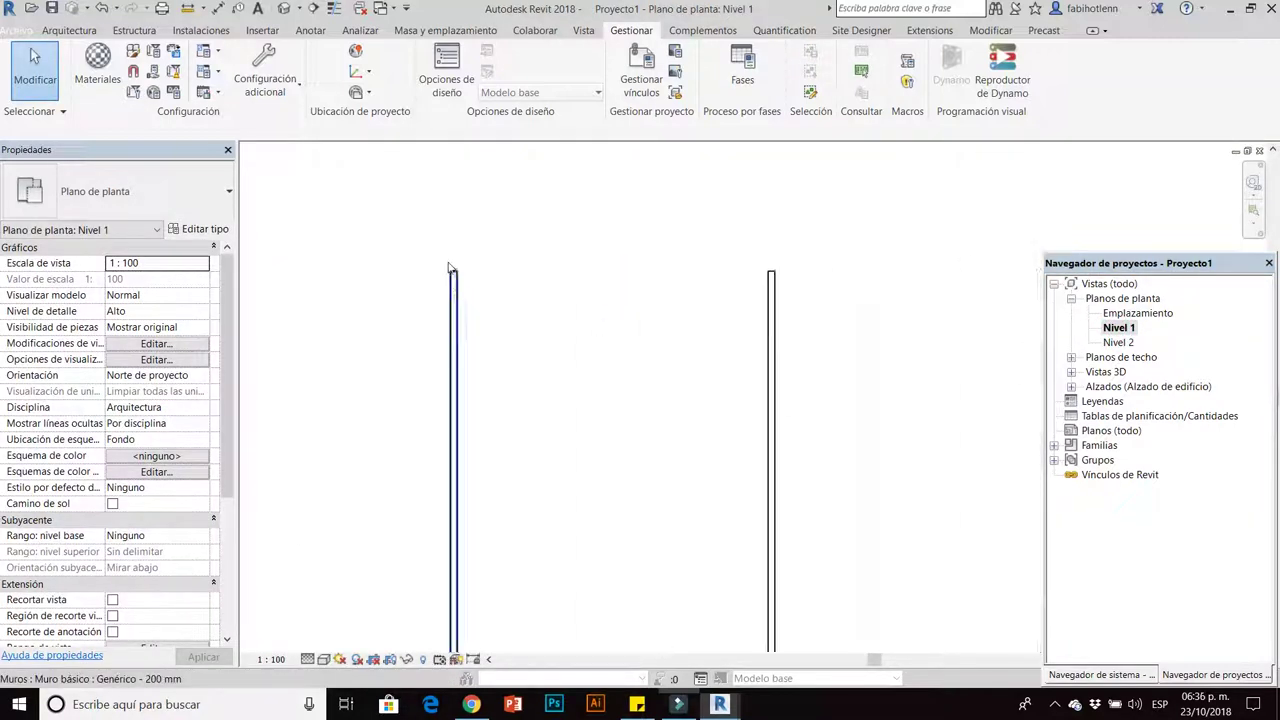
scroll(448, 265, up, 1)
scroll(765, 340, down, 2)
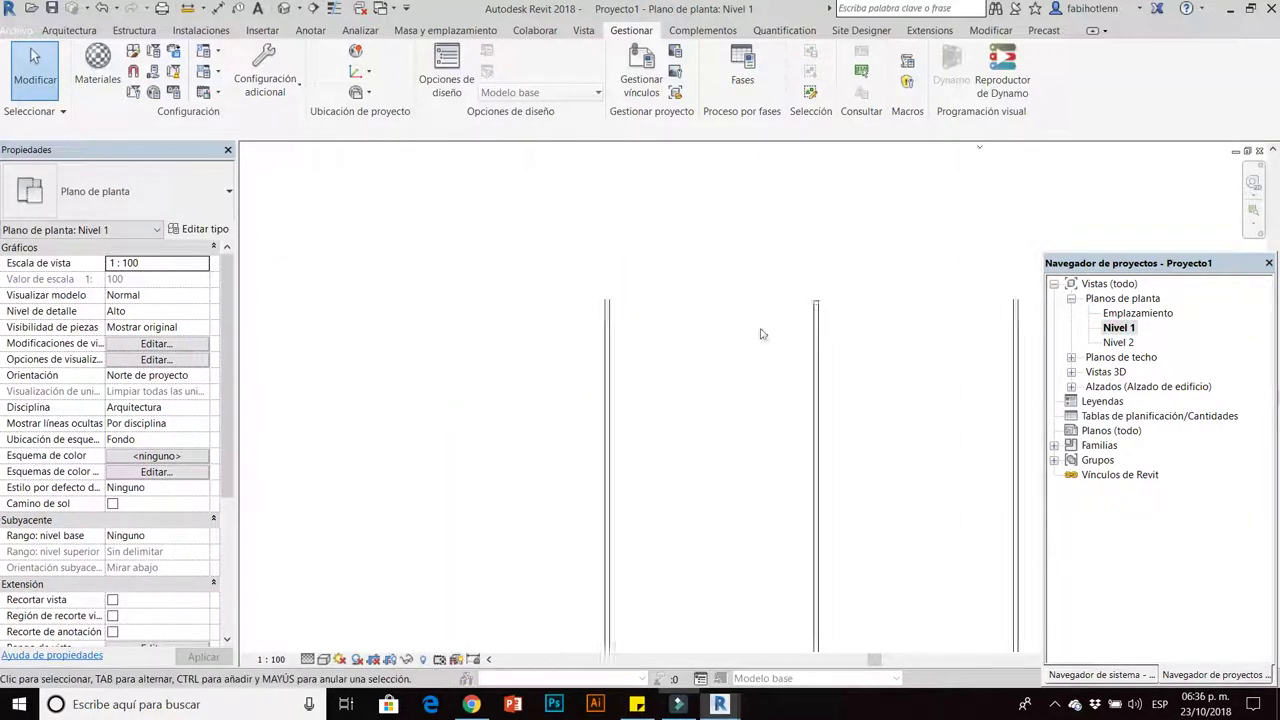
scroll(500, 315, up, 2)
scroll(531, 304, up, 2)
scroll(535, 300, up, 1)
Place a 9.12 aligned dimension between the first two walls using DI.
key(d)
key(i)
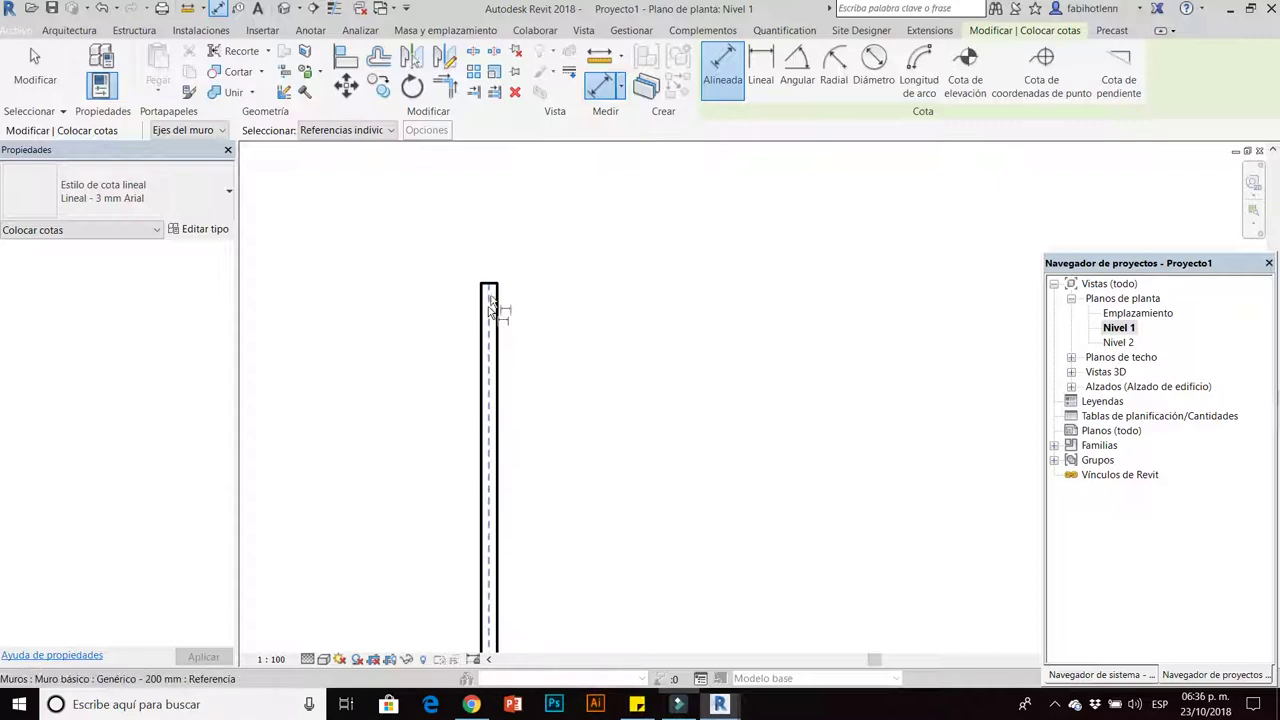
scroll(490, 310, up, 2)
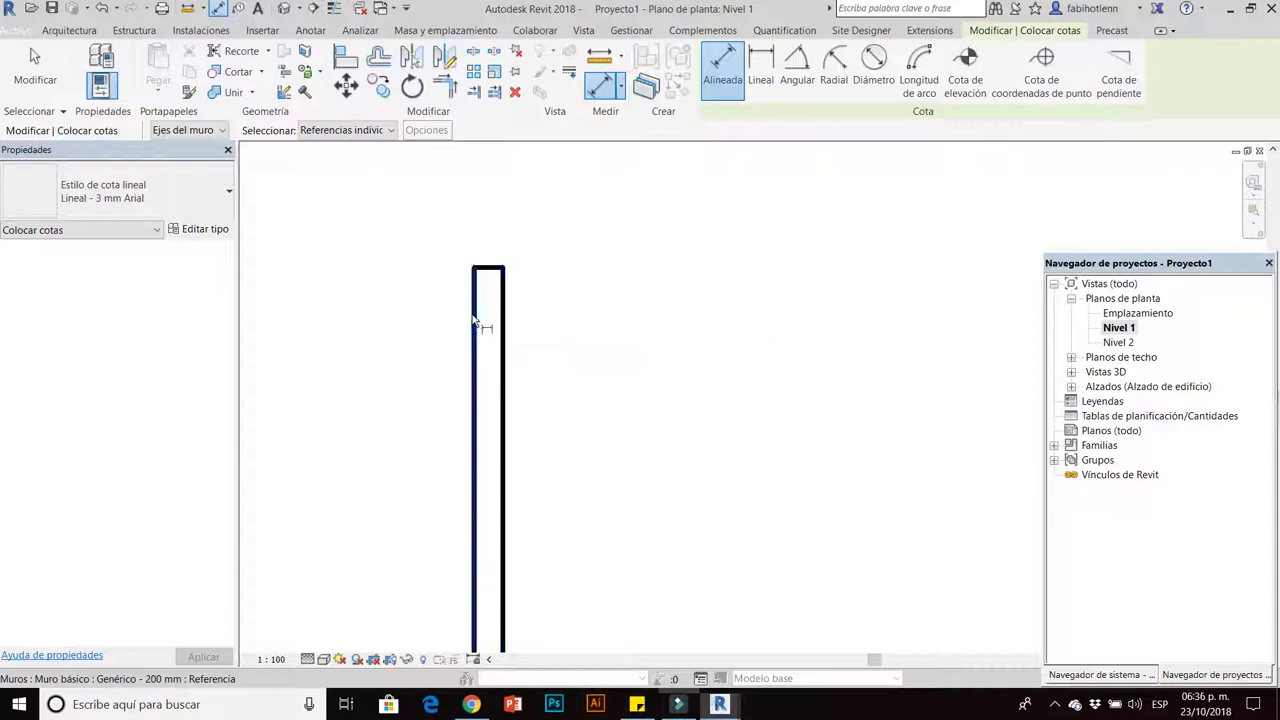
click(519, 305)
middle_drag(663, 309, 443, 329)
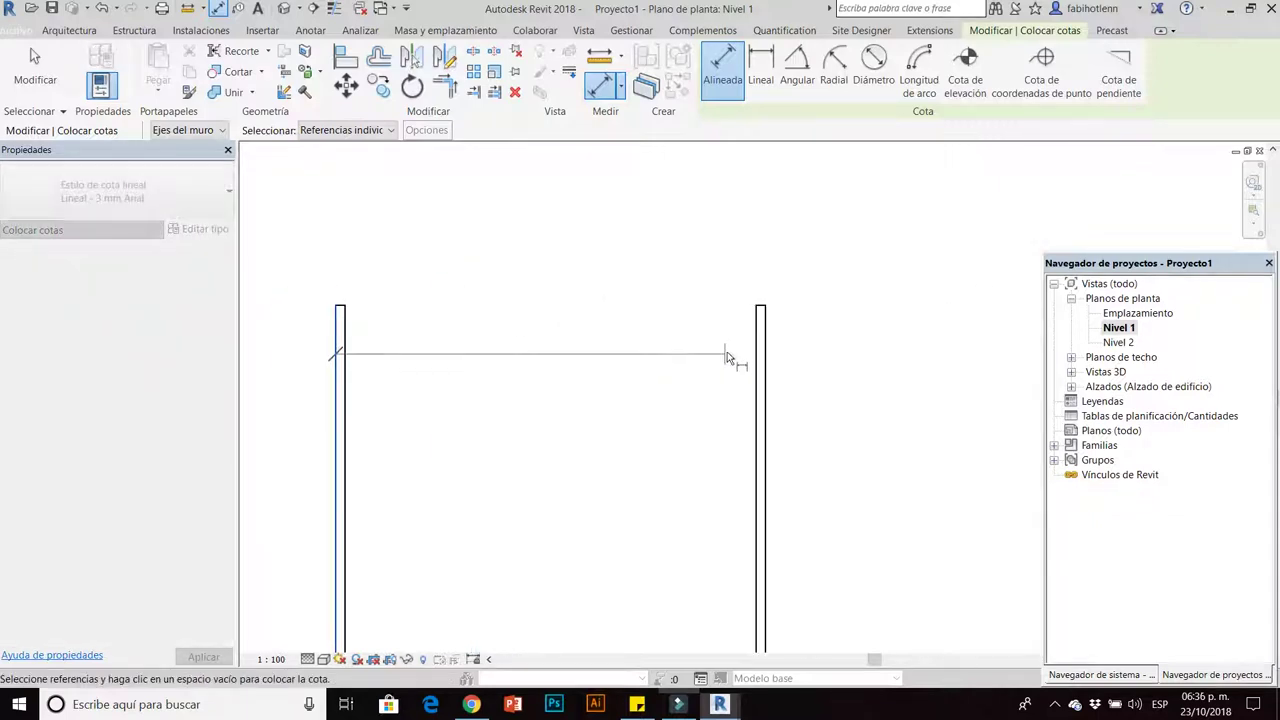
click(778, 318)
scroll(768, 277, down, 2)
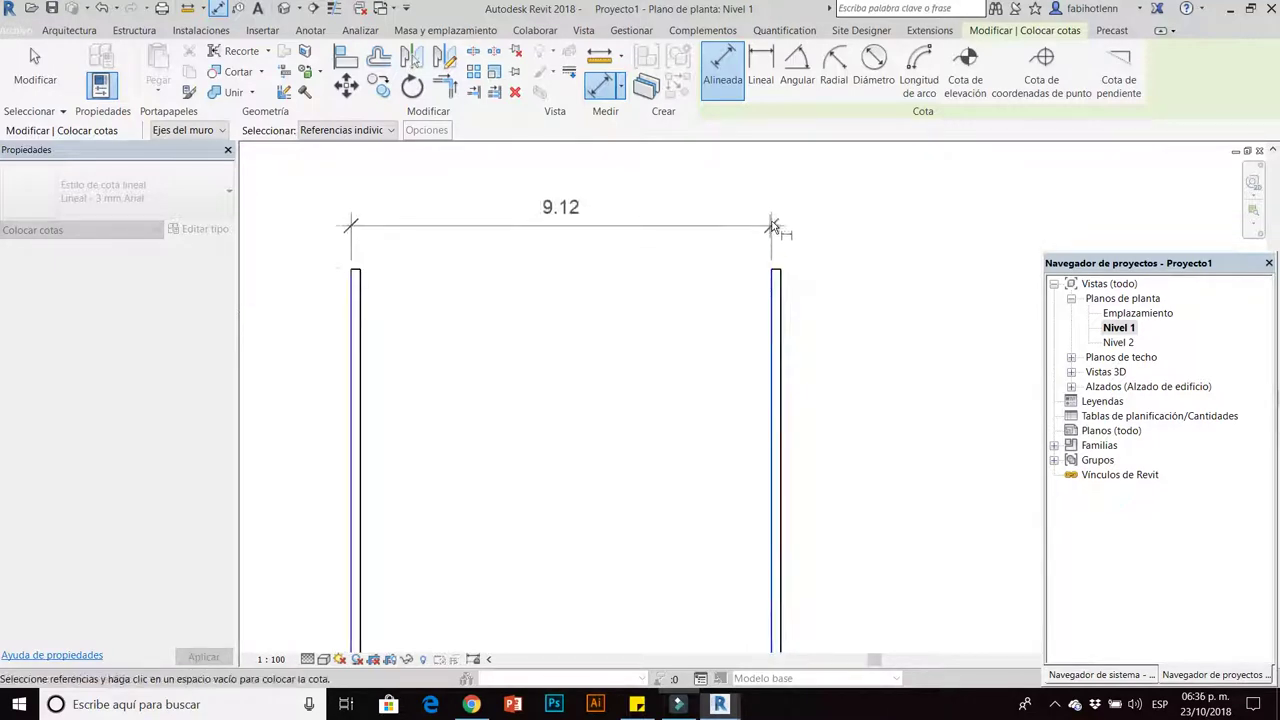
click(771, 221)
Place a second 9.12 aligned dimension between the same two walls, then finish.
middle_drag(703, 348, 727, 352)
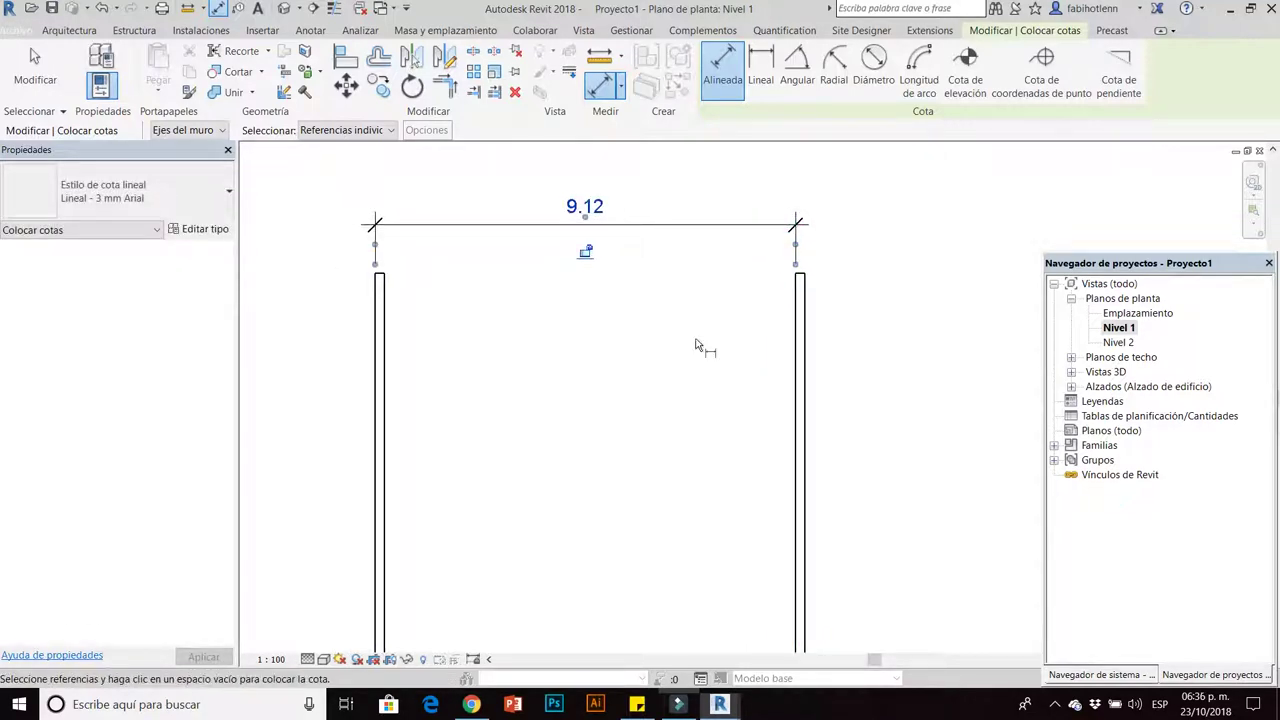
scroll(410, 326, up, 3)
scroll(414, 323, up, 1)
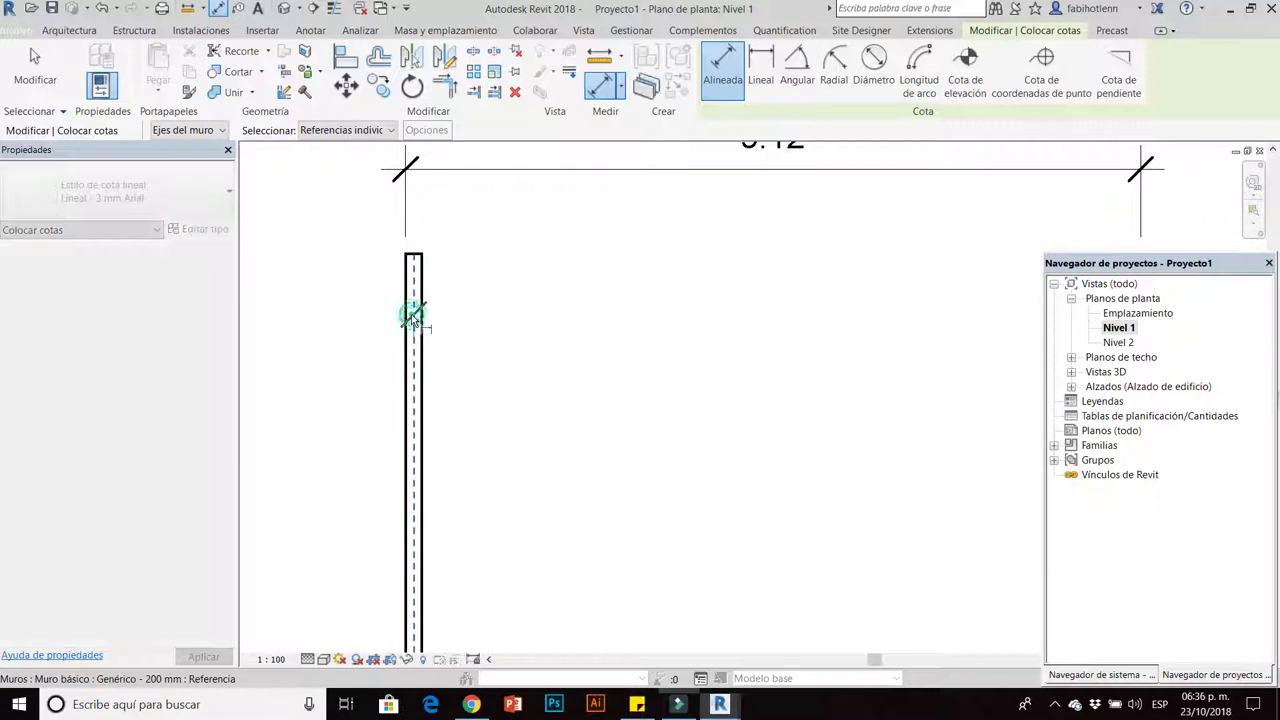
click(412, 320)
scroll(412, 320, down, 3)
click(838, 355)
click(760, 323)
scroll(648, 392, down, 2)
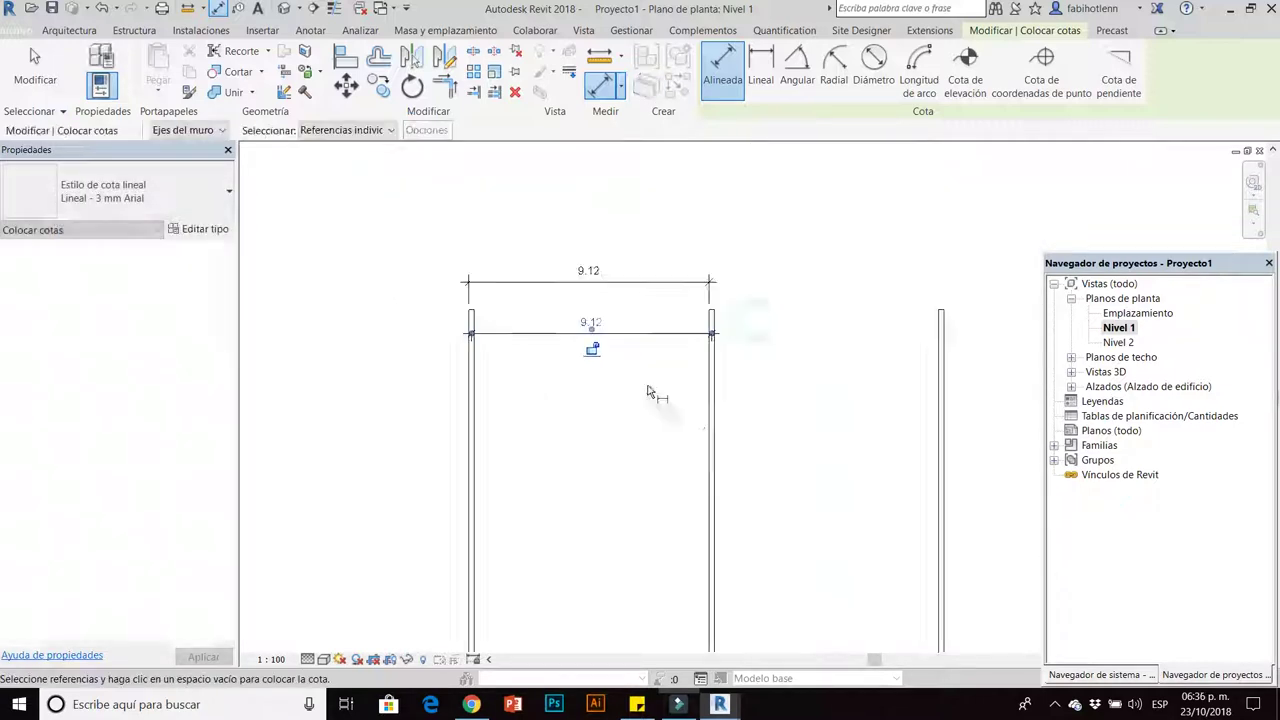
middle_drag(648, 392, 514, 342)
scroll(508, 300, up, 1)
scroll(508, 298, up, 1)
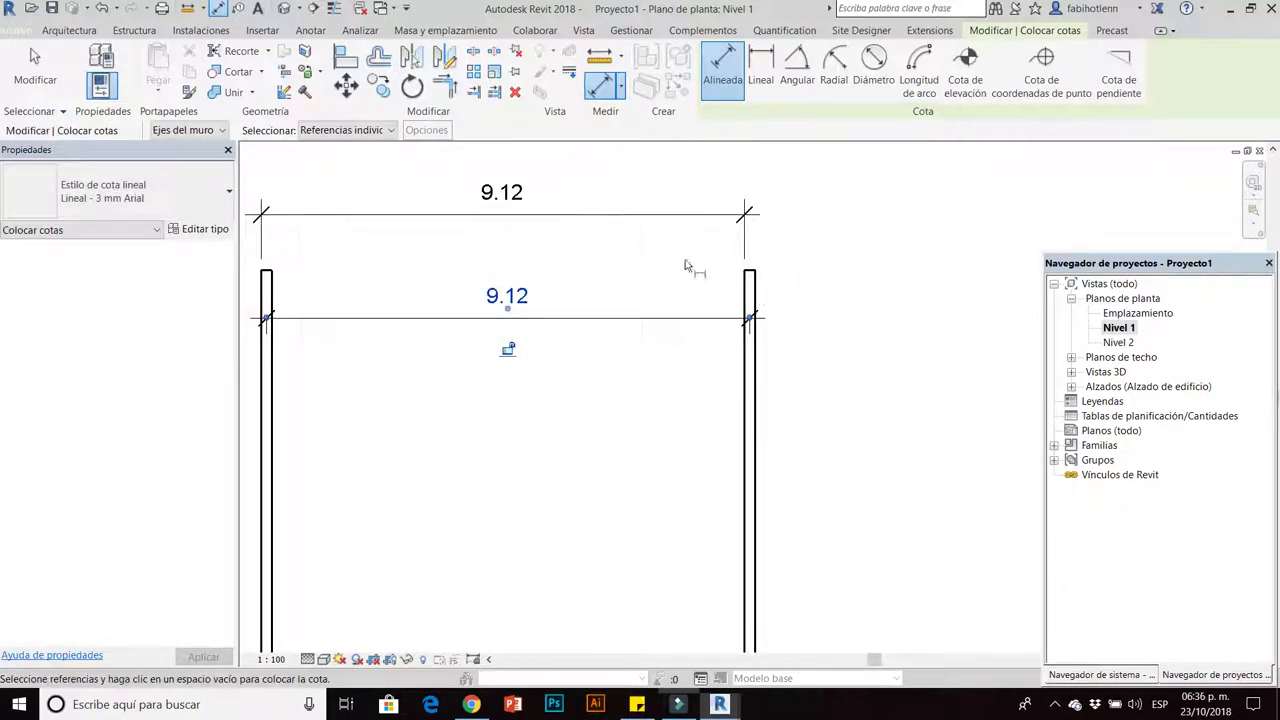
scroll(685, 265, down, 2)
key(Escape)
key(Escape)
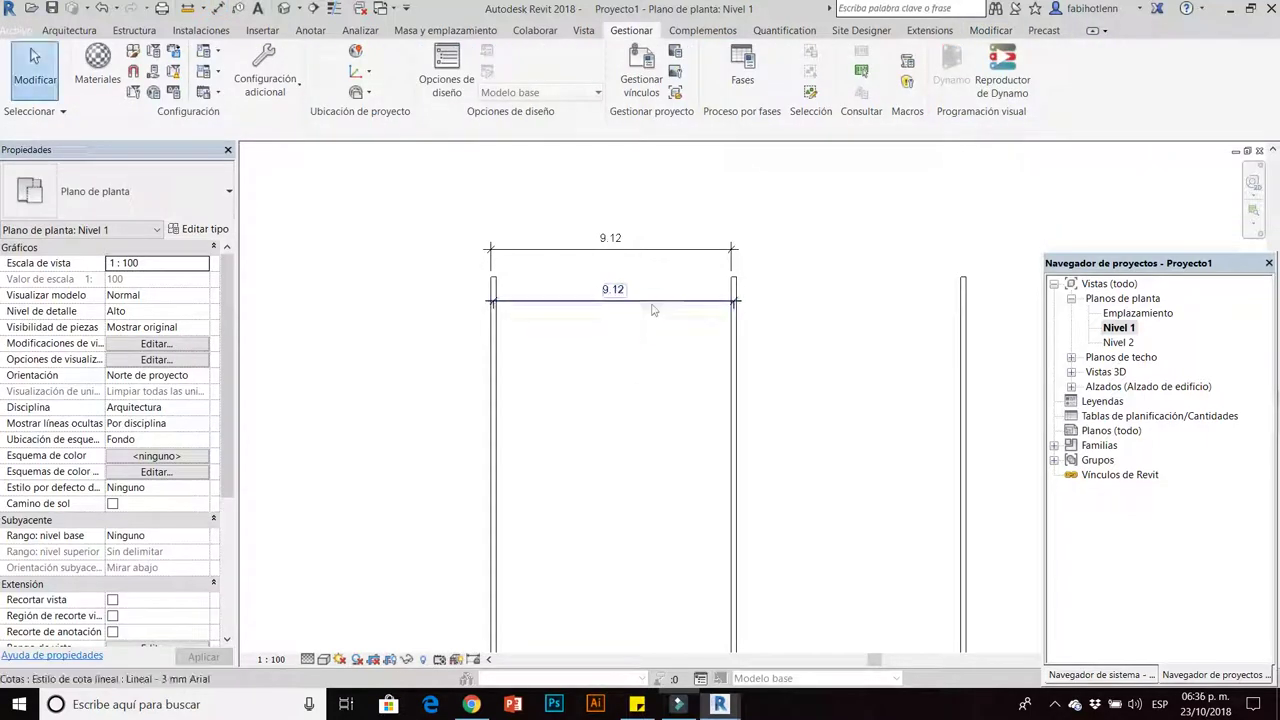
Select the lower 9.12 dimension and pan around the plan to inspect it.
click(645, 340)
scroll(640, 335, up, 2)
mouse_move(626, 320)
middle_down()
mouse_move(663, 363)
mouse_move(622, 360)
middle_up()
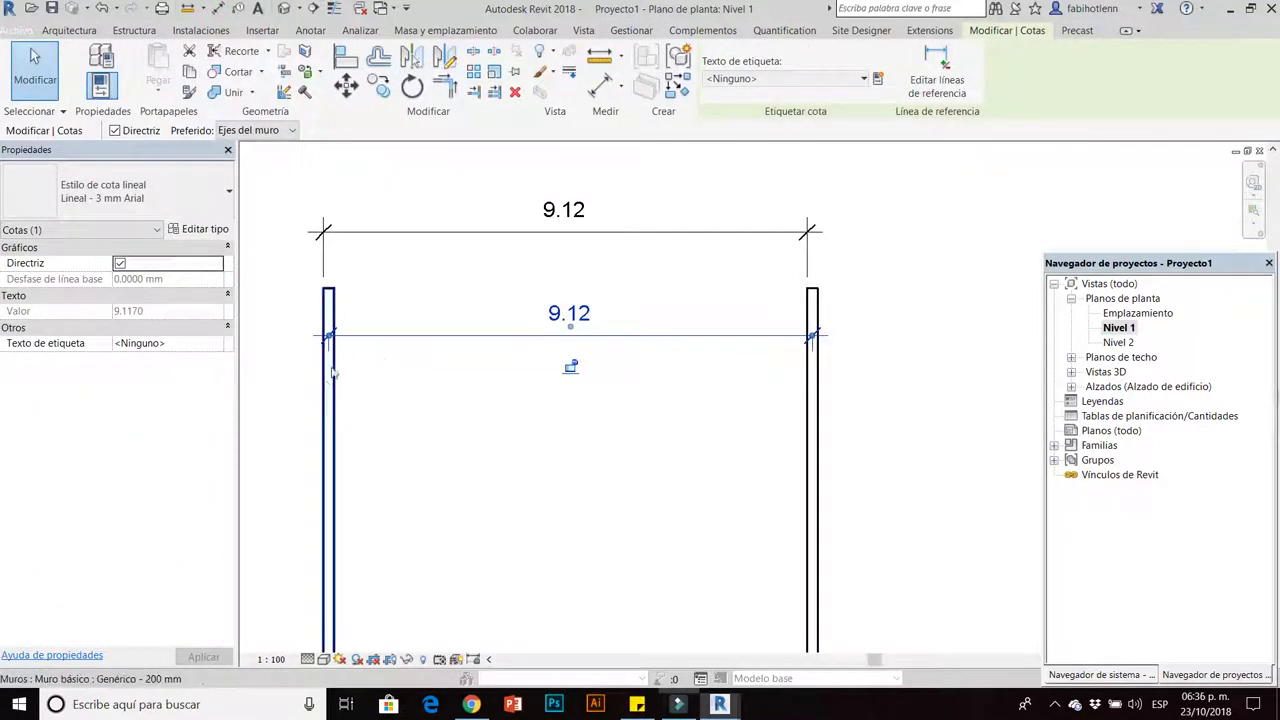
scroll(872, 344, down, 2)
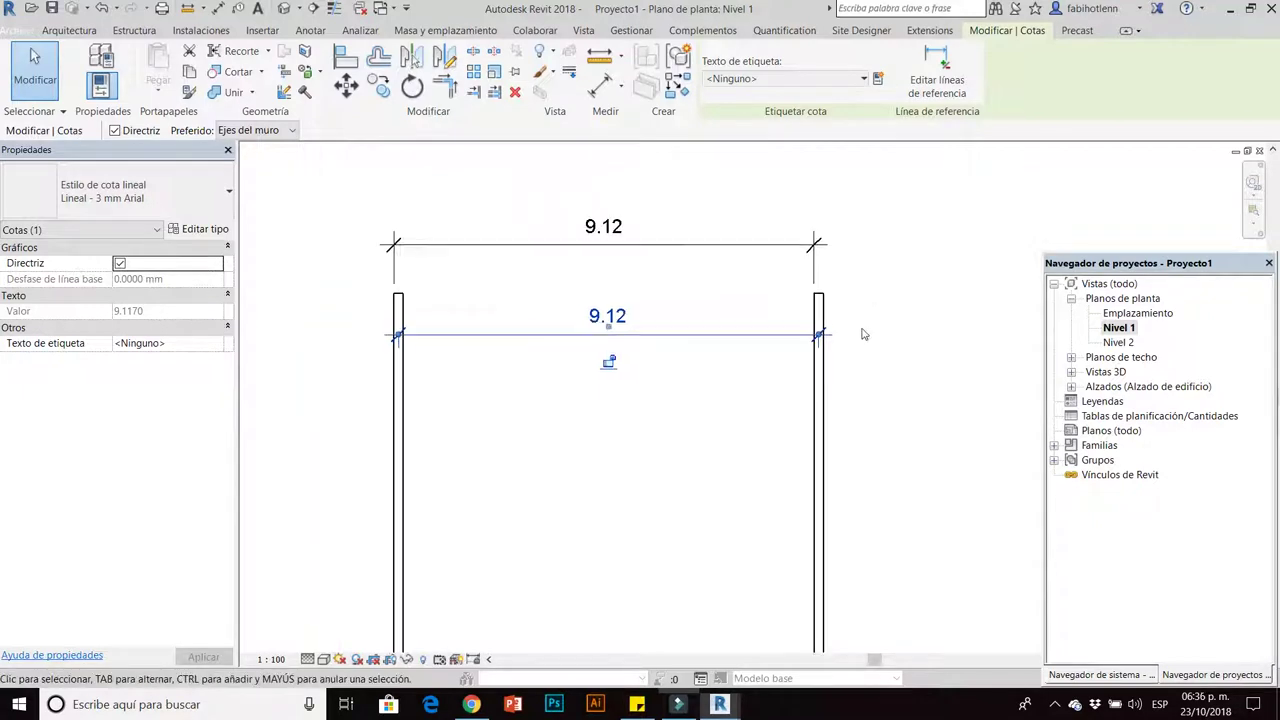
scroll(614, 404, up, 2)
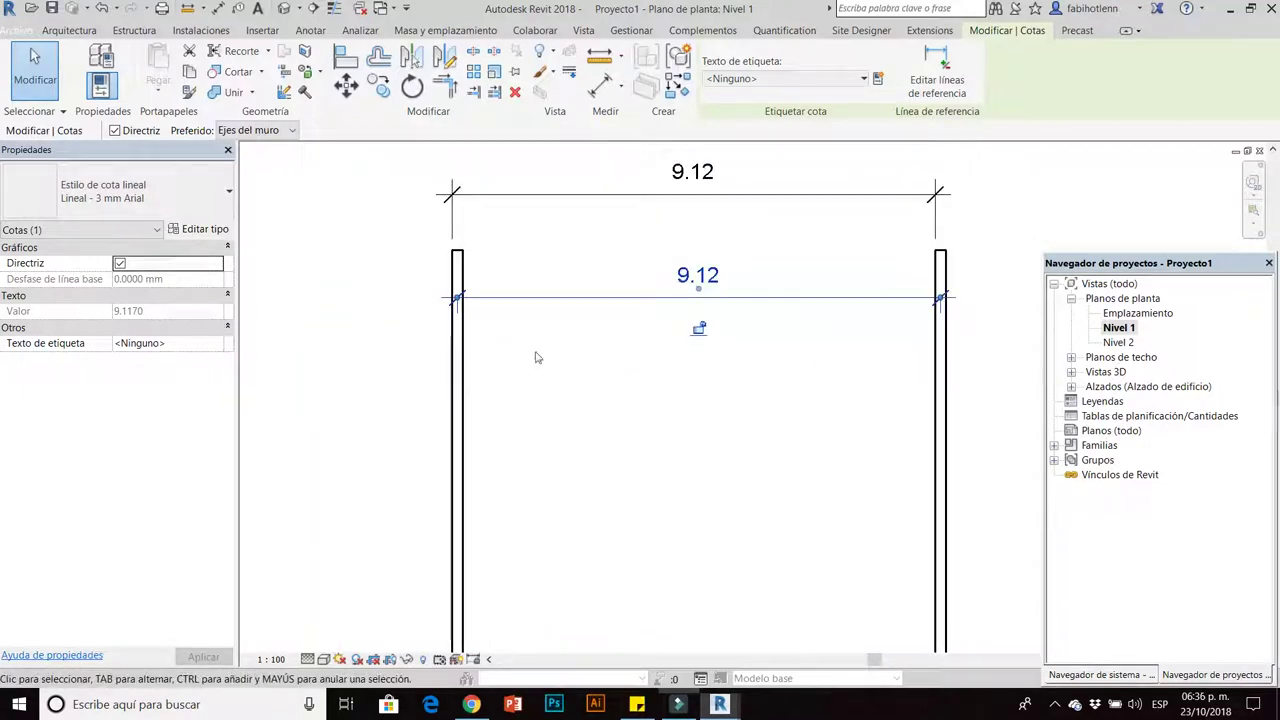
scroll(527, 344, down, 1)
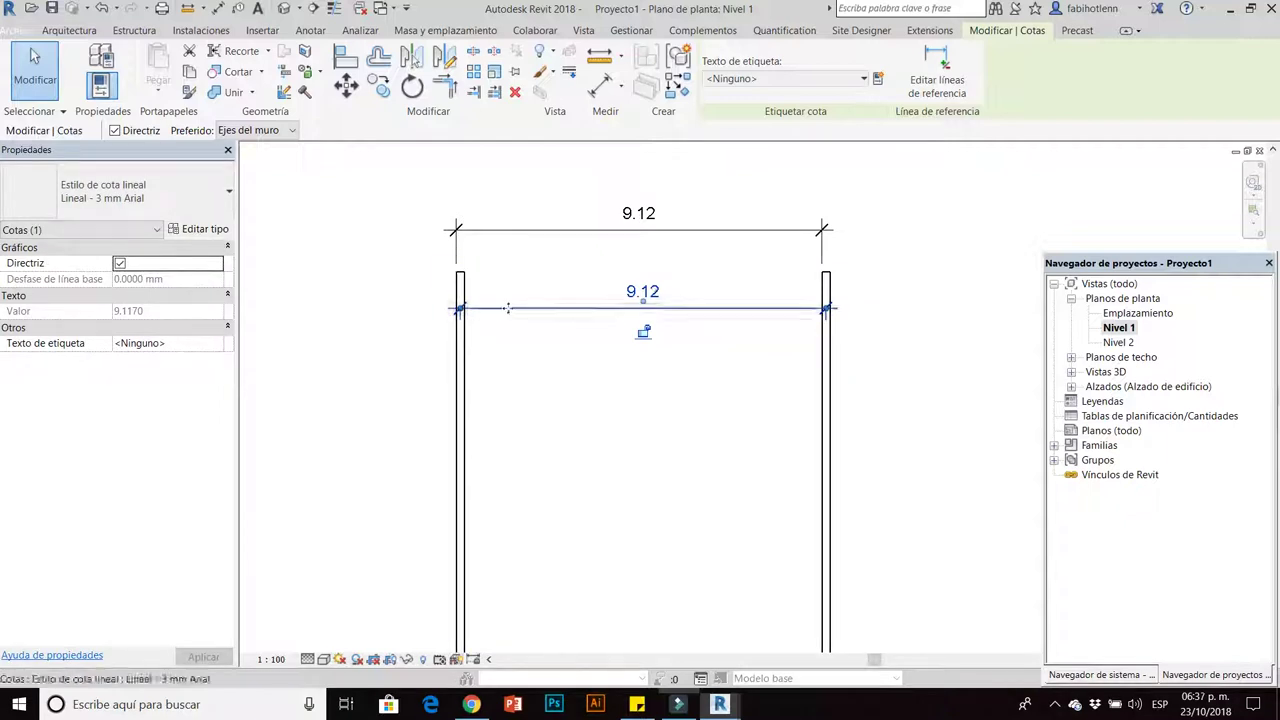
scroll(541, 359, down, 1)
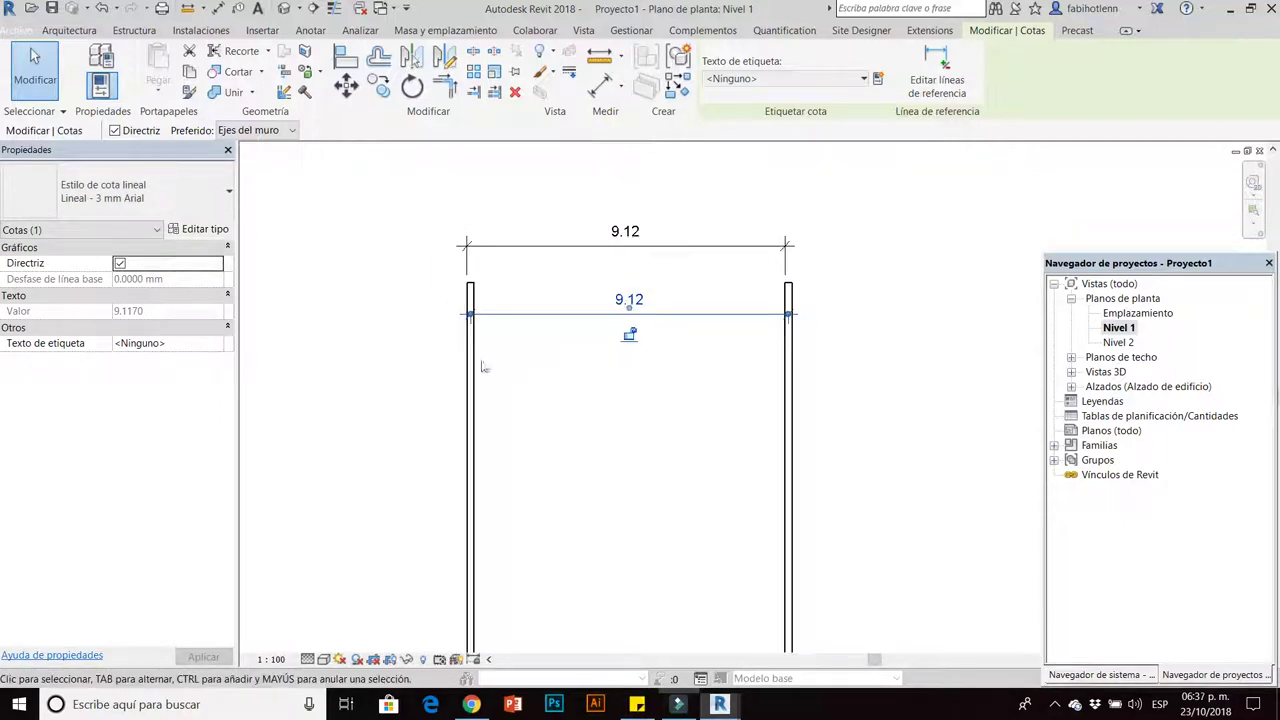
scroll(460, 330, up, 2)
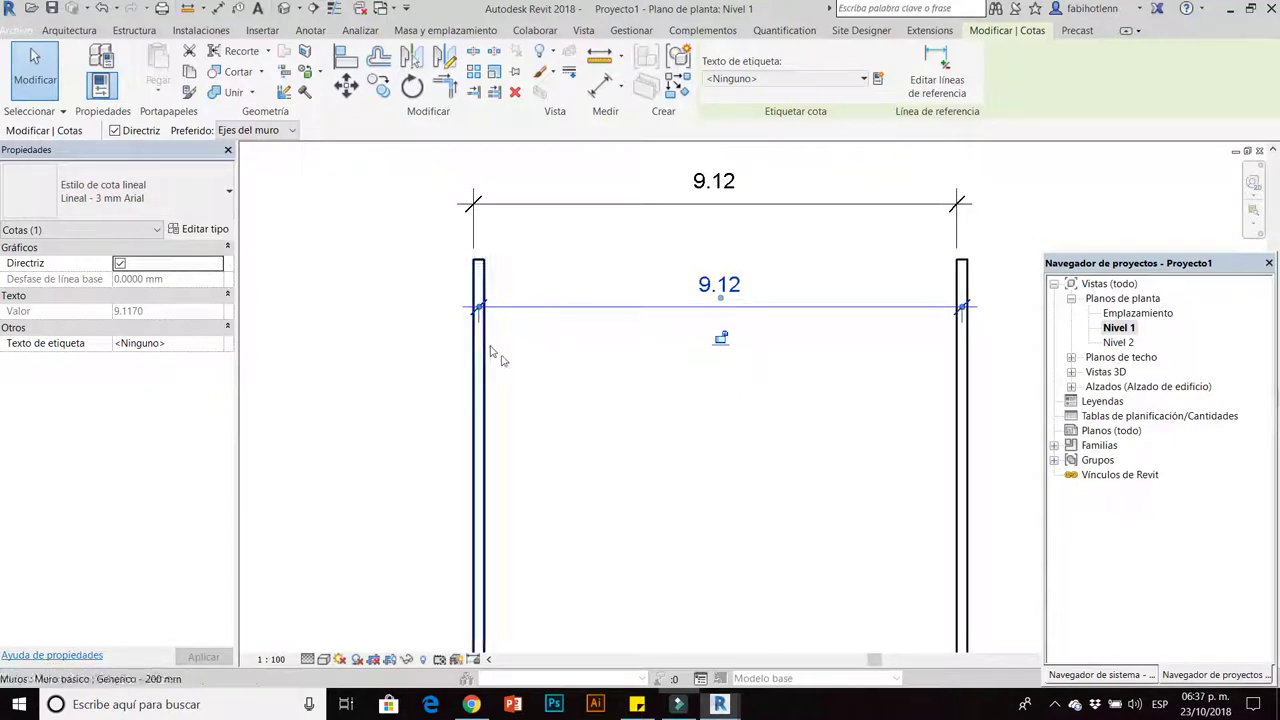
scroll(628, 395, down, 2)
middle_drag(663, 408, 531, 357)
Delete both 9.12 dimensions and select the left wall.
click(576, 290)
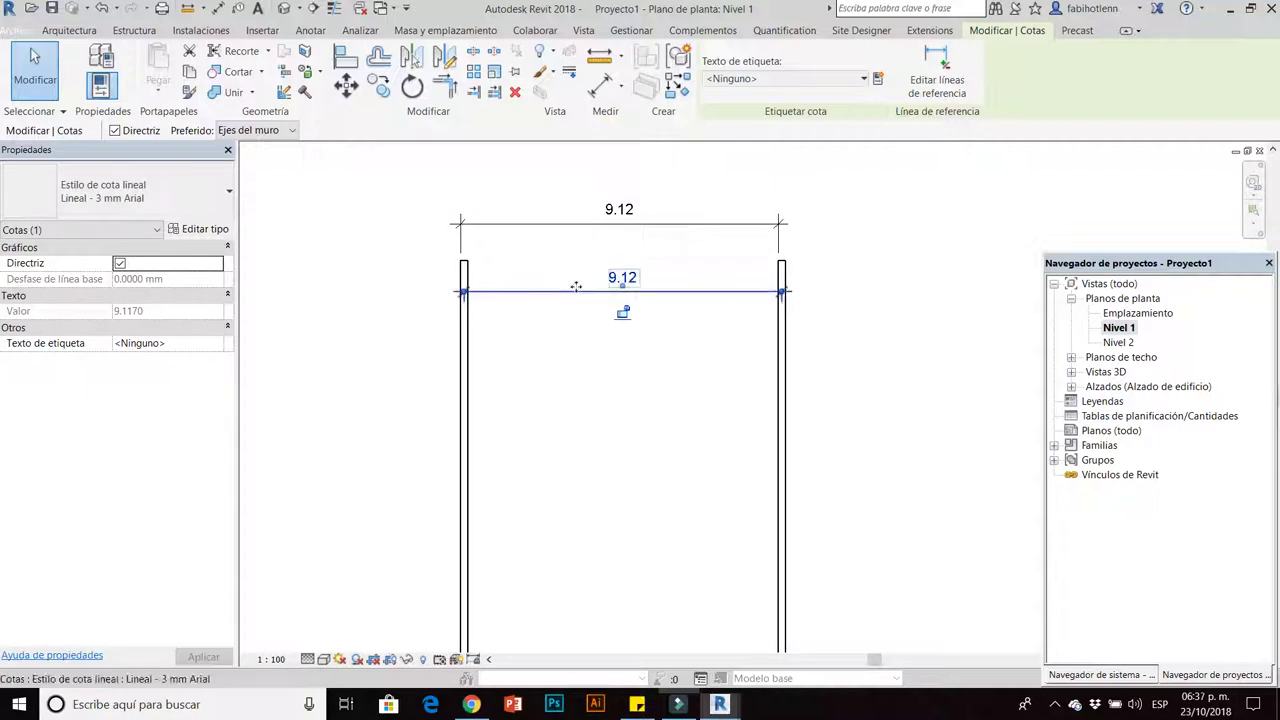
key(Delete)
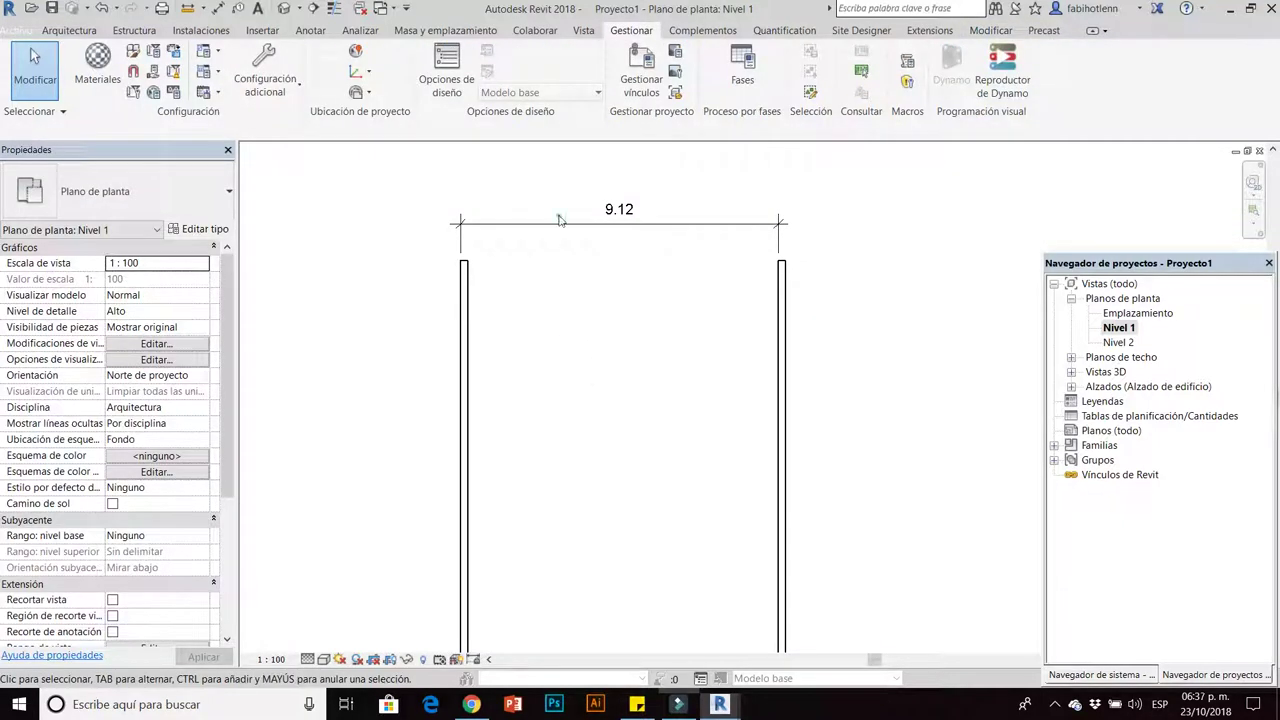
click(576, 240)
key(Delete)
click(464, 290)
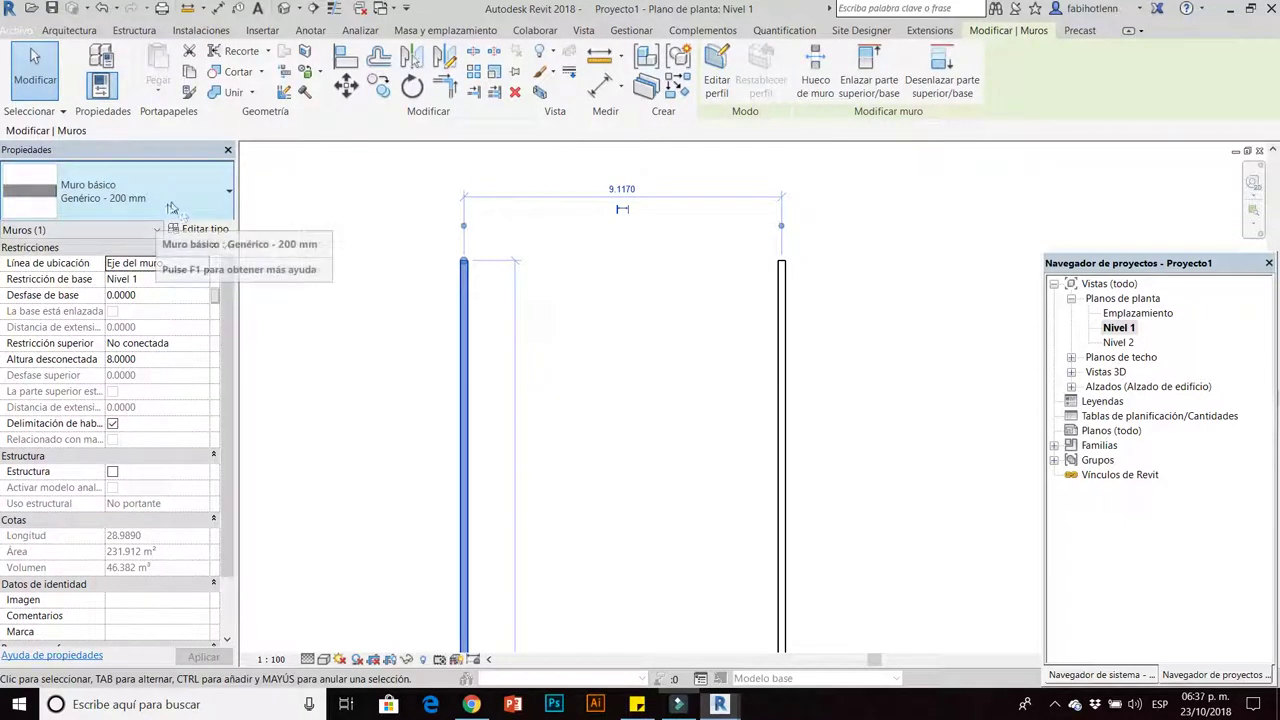
scroll(462, 290, up, 2)
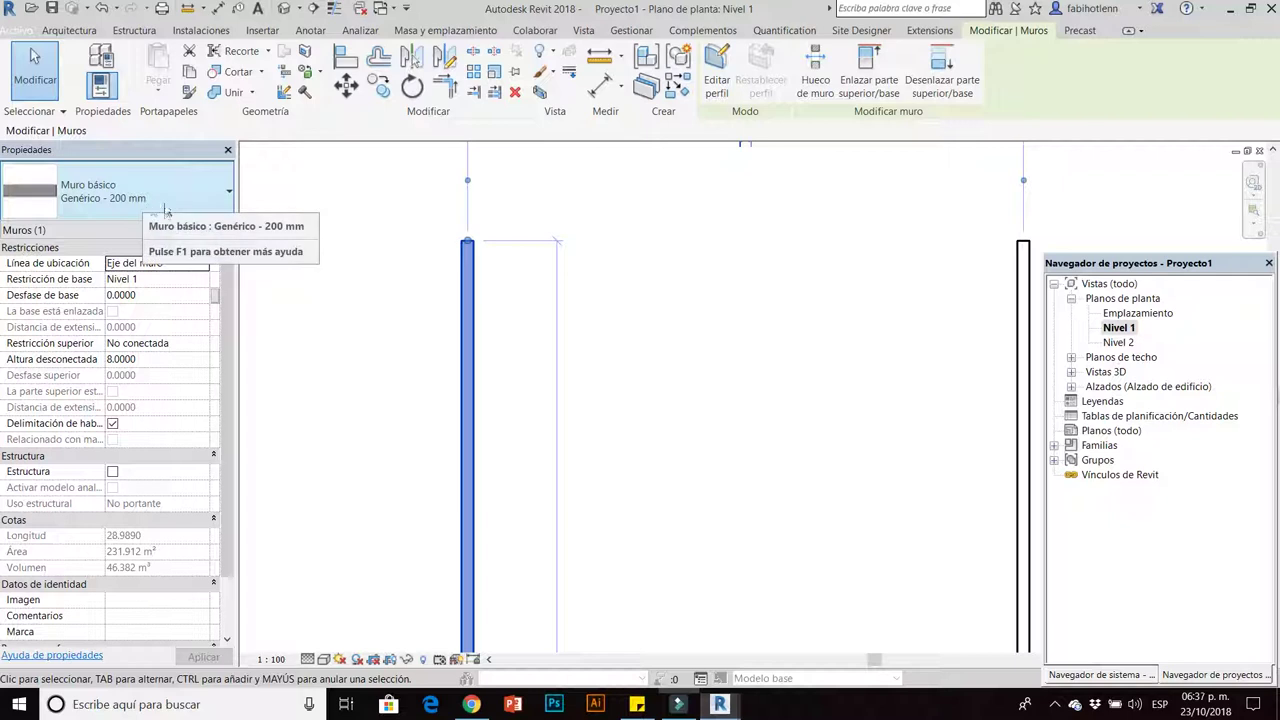
Dimension the wall thickness as 0.20 with an aligned dimension, then inspect it.
key(d)
key(i)
middle_drag(391, 316, 472, 329)
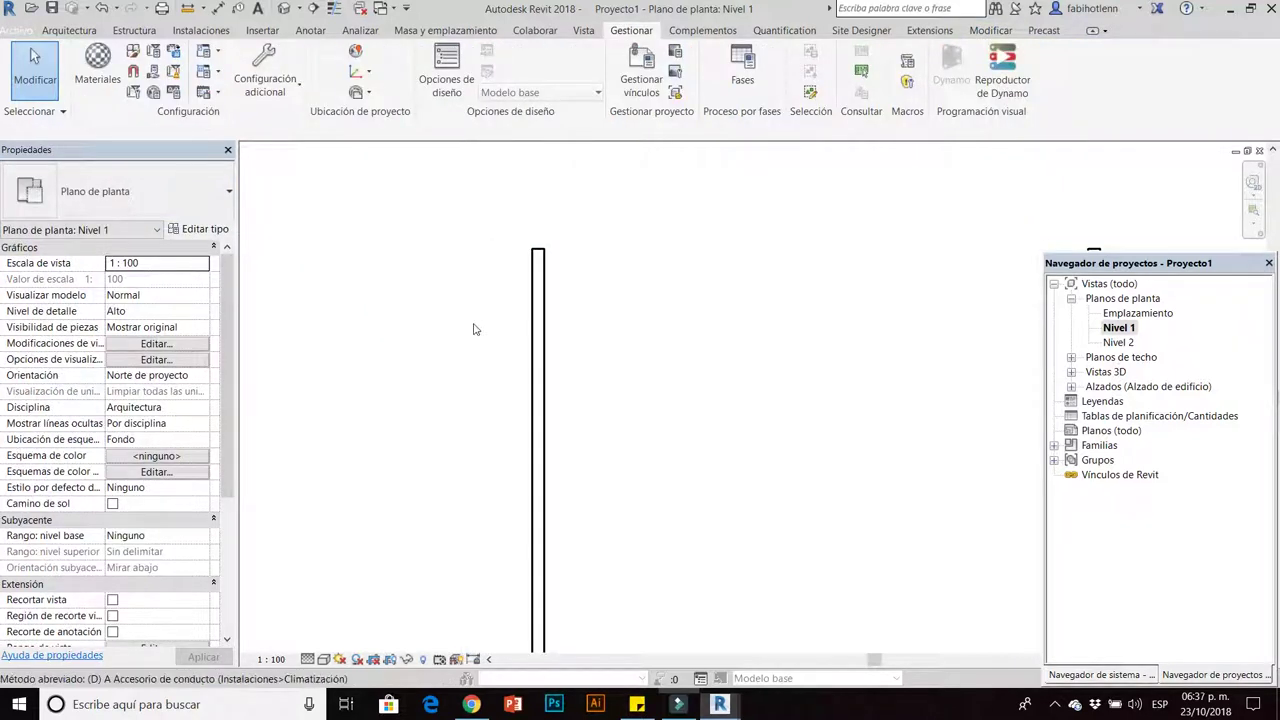
click(550, 287)
click(555, 200)
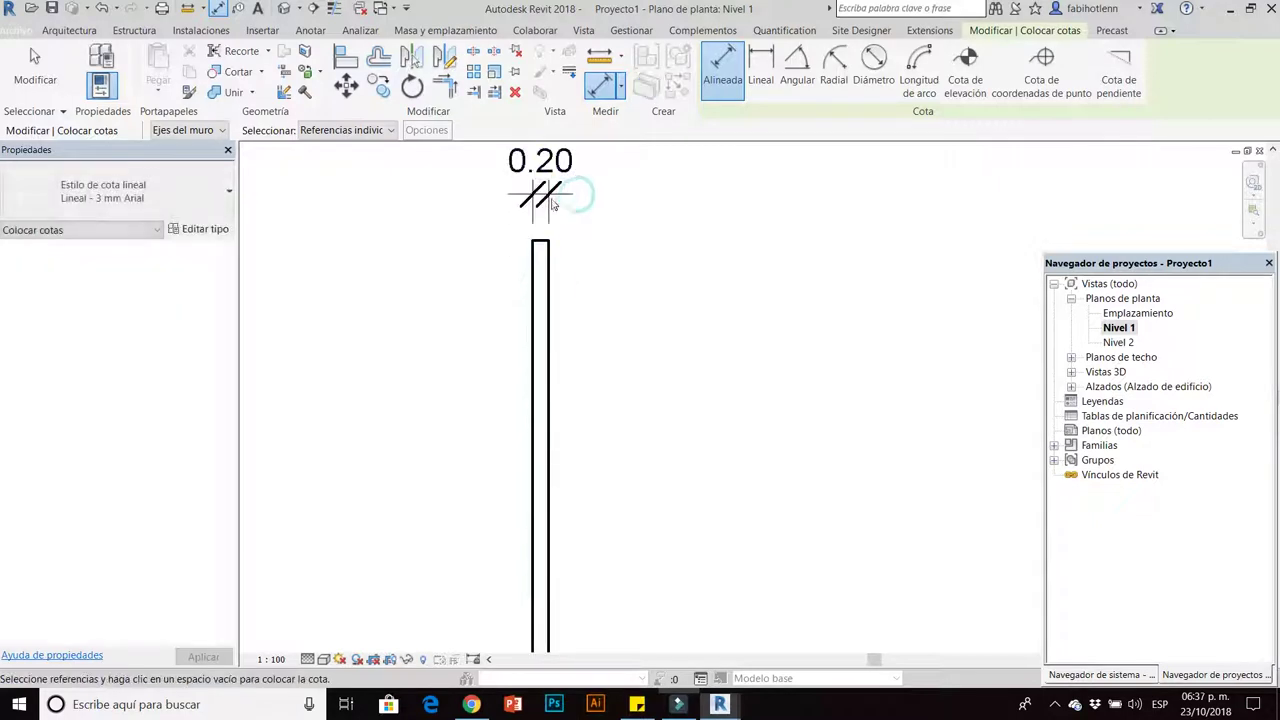
key(Escape)
key(Escape)
click(550, 200)
scroll(577, 254, down, 2)
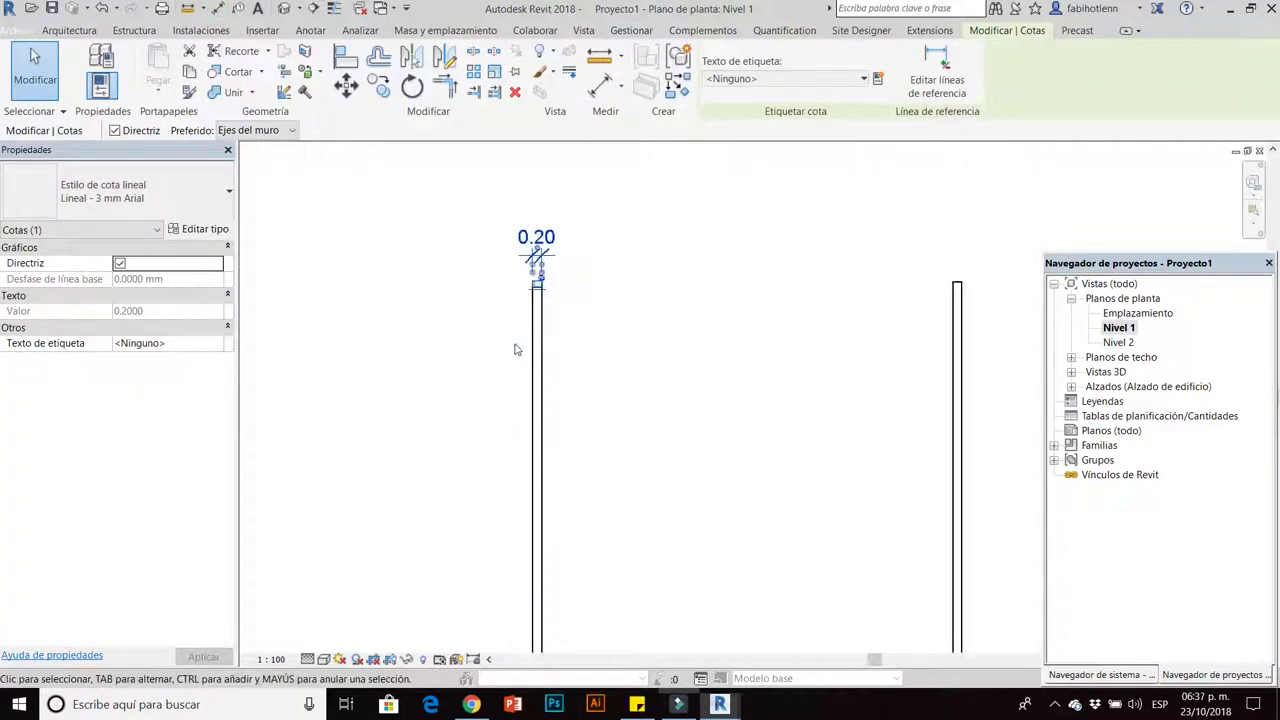
scroll(514, 349, up, 2)
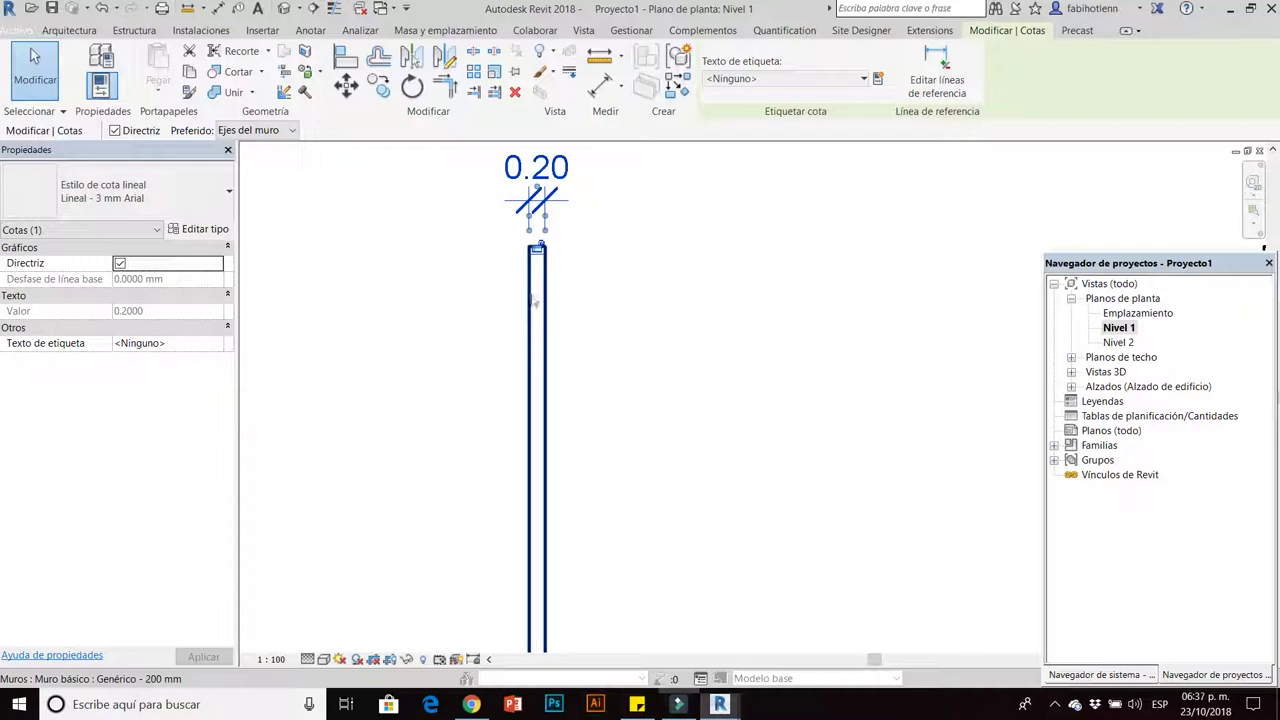
click(606, 314)
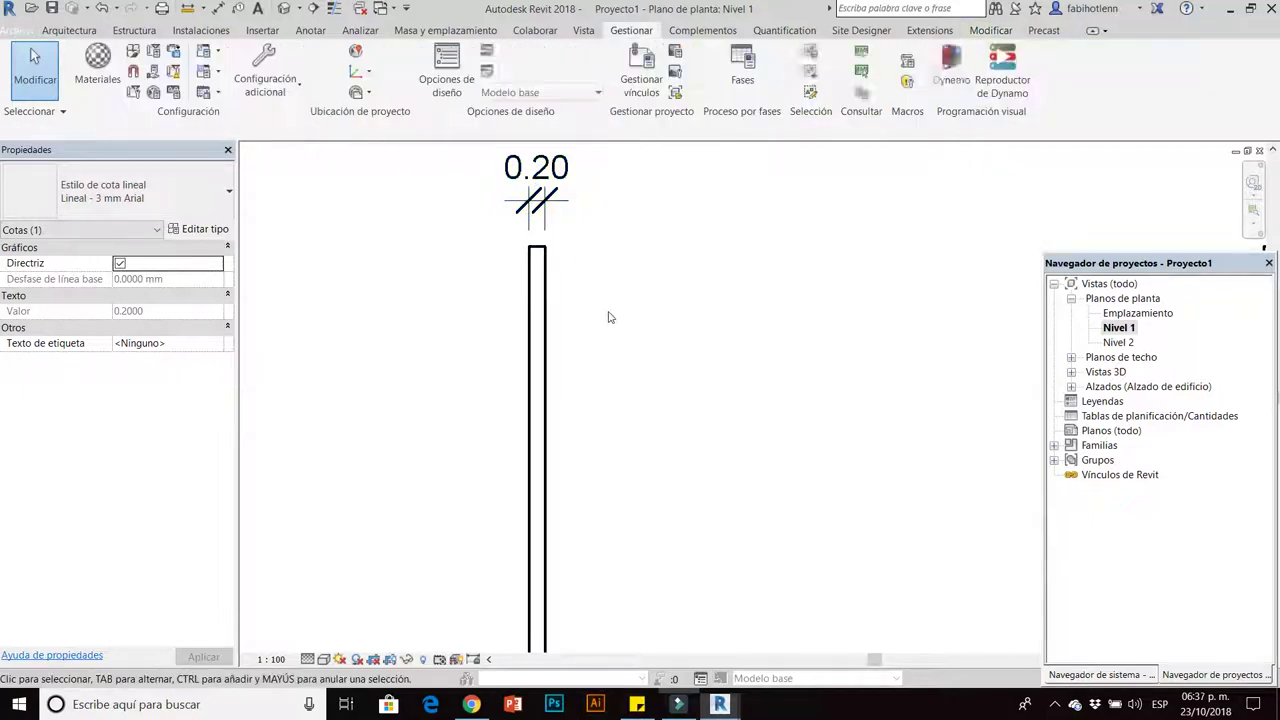
Abandon a new aligned dimension, delete the 0.20 dimension and zoom out to all five walls.
key(d)
key(i)
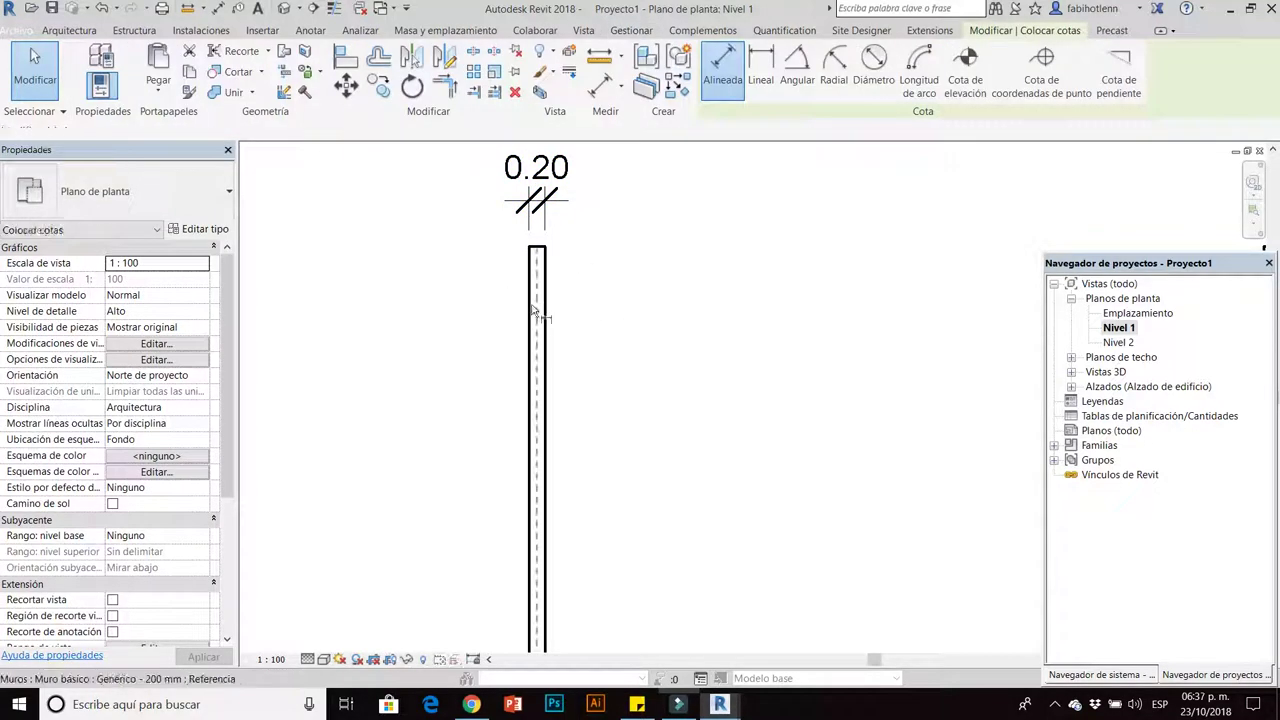
scroll(535, 310, up, 2)
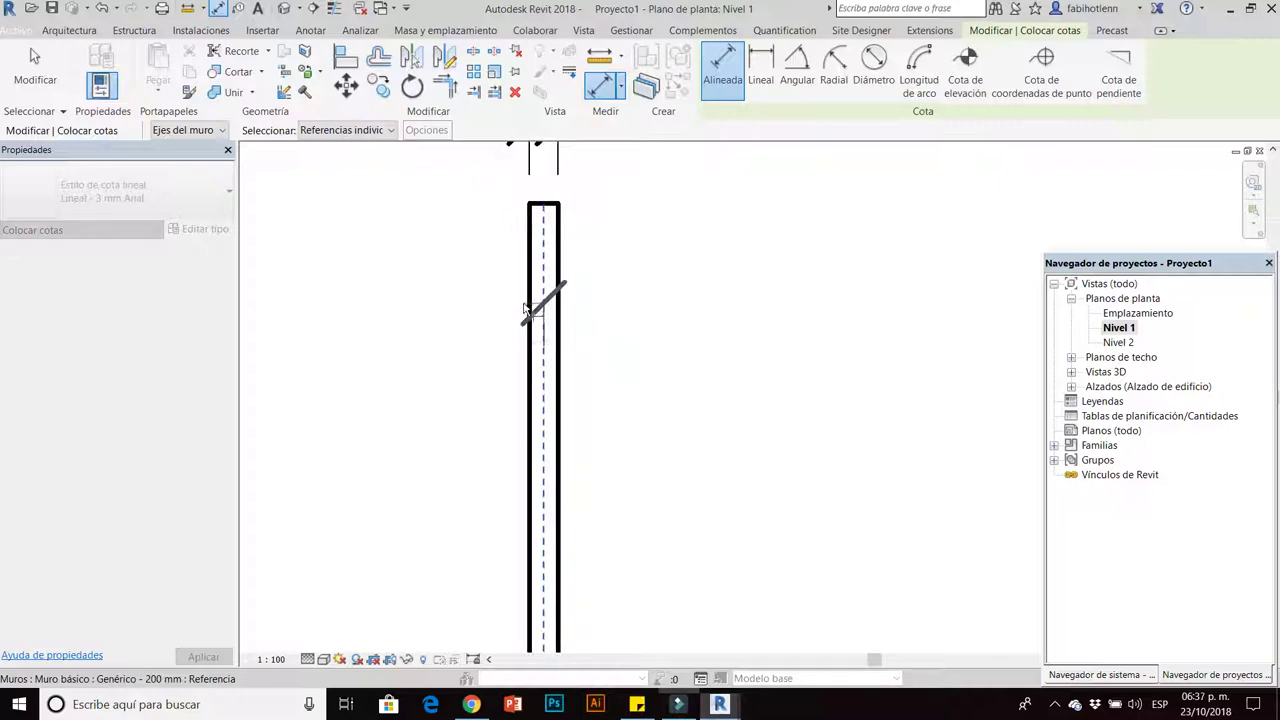
click(528, 310)
scroll(522, 290, down, 2)
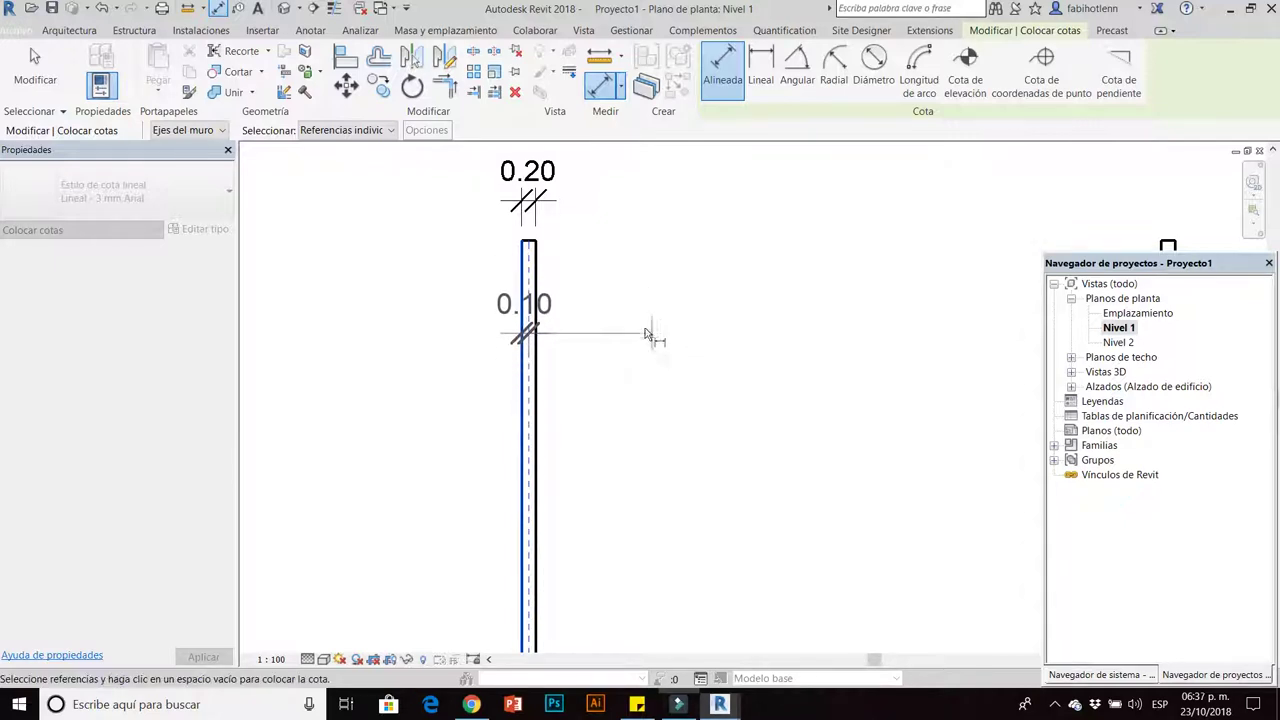
key(Escape)
scroll(571, 330, down, 1)
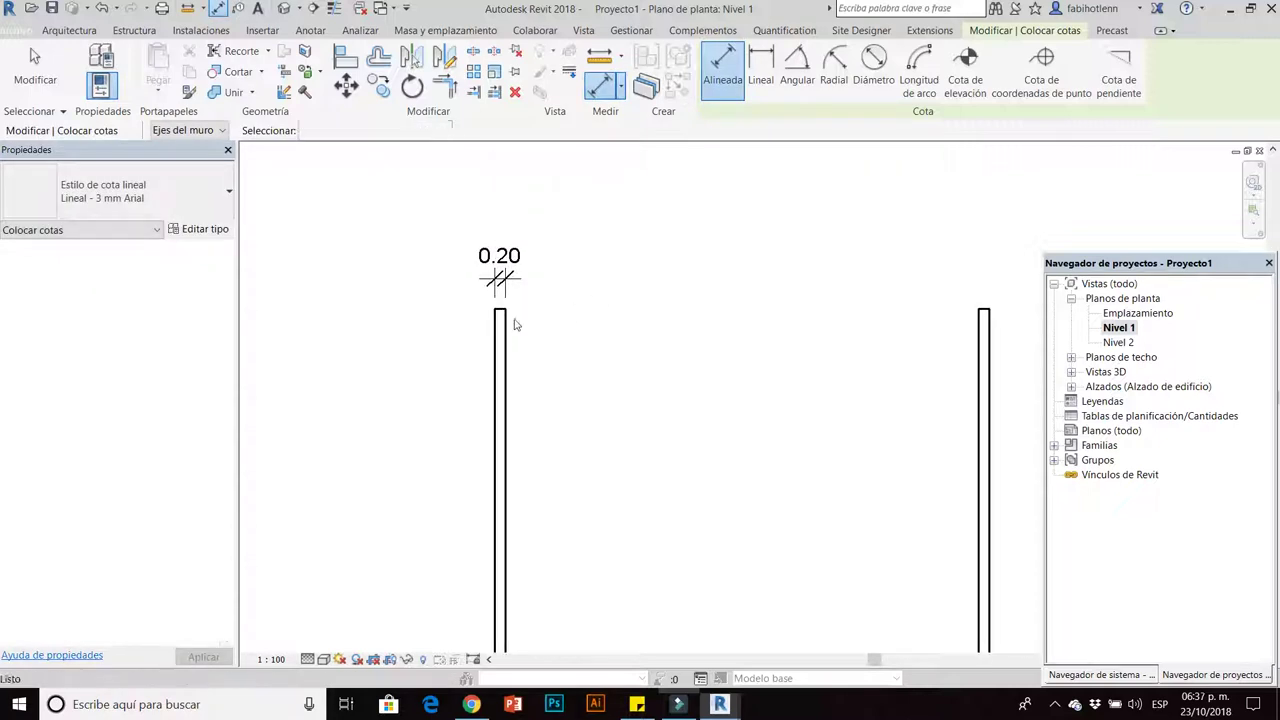
click(500, 282)
key(Delete)
scroll(557, 297, down, 2)
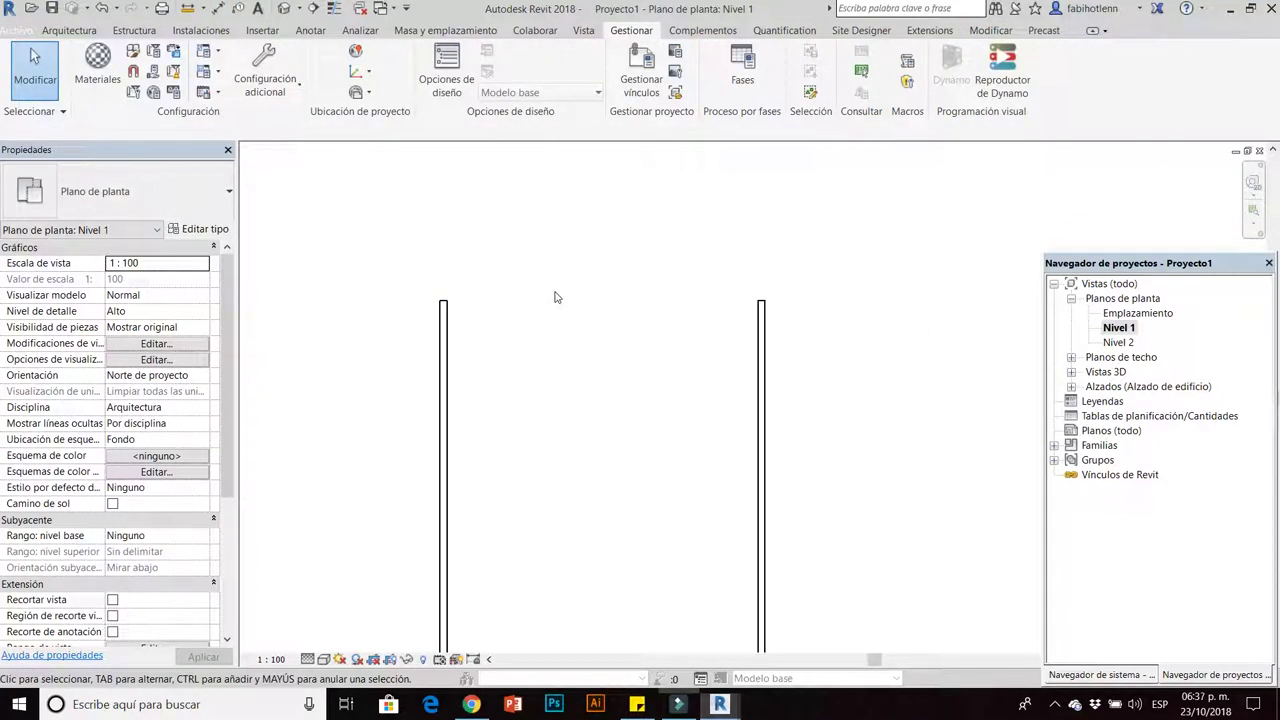
scroll(554, 296, down, 3)
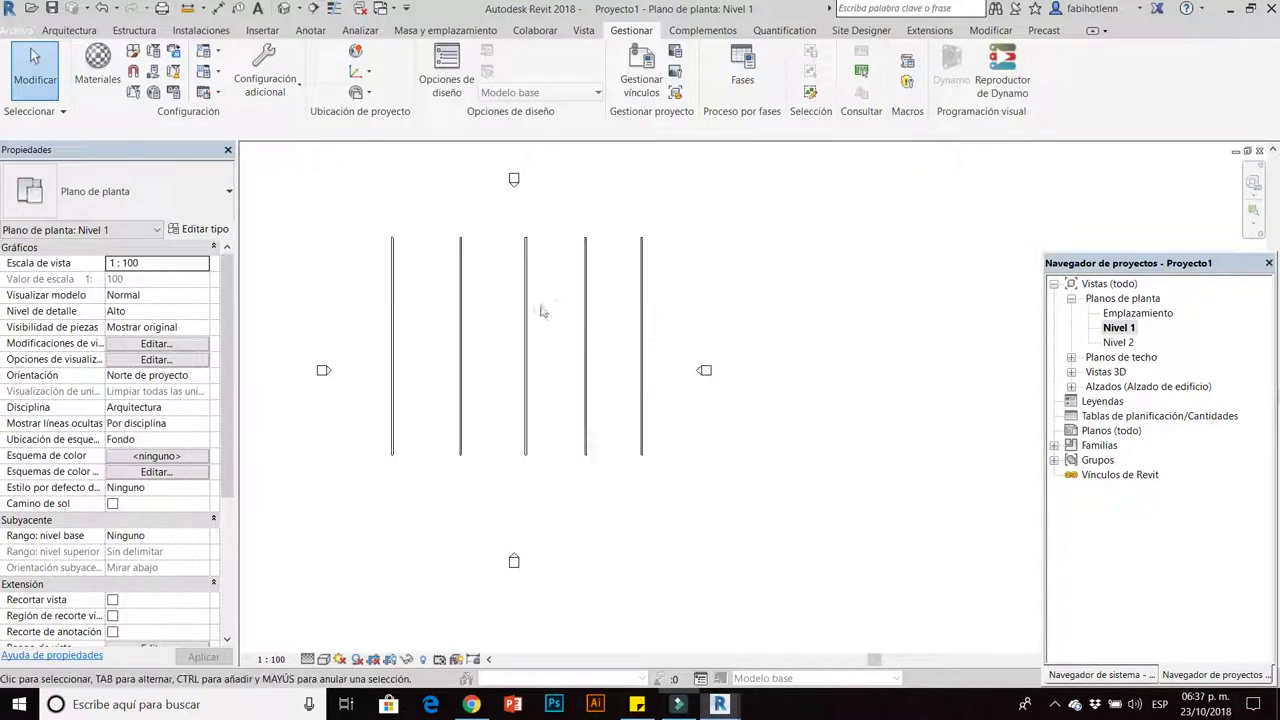
Bring up Dynamo with a new Home workspace and maximize its window.
mouse_move(678, 704)
click(790, 635)
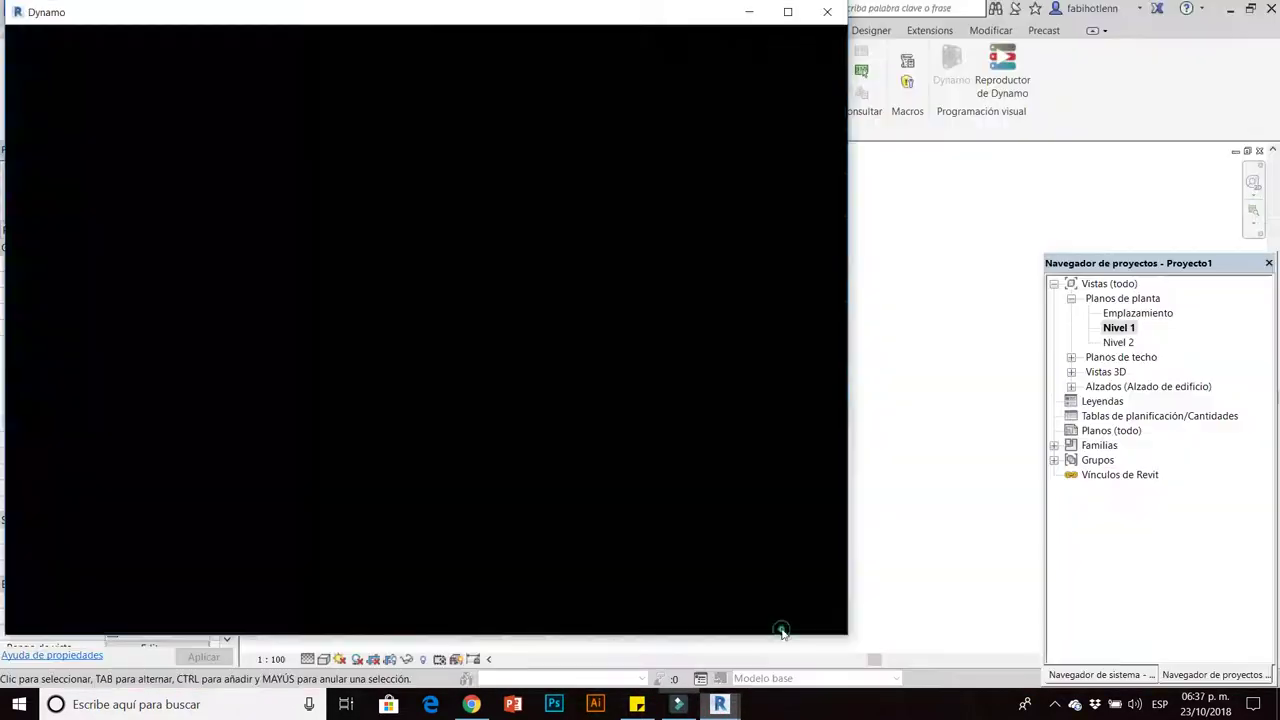
click(302, 246)
click(789, 14)
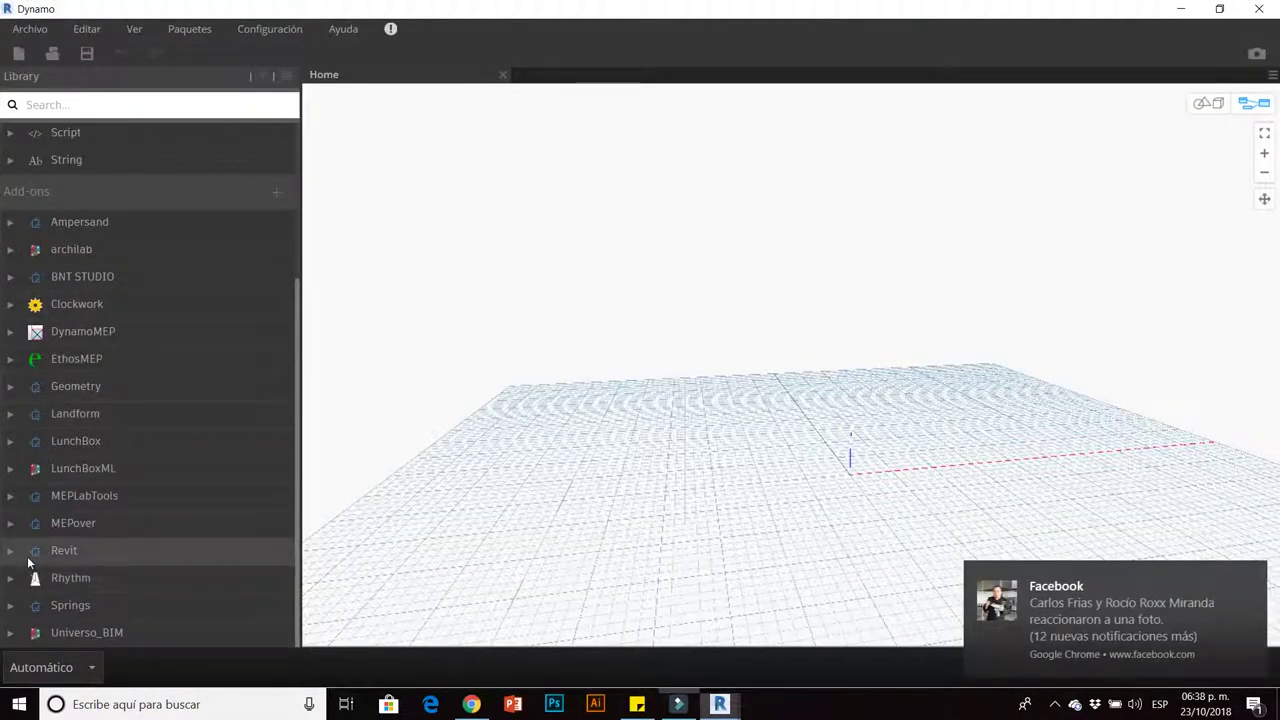
Place a Select Model Elements node from Library > Revit > Selection onto the canvas.
scroll(85, 307, up, 3)
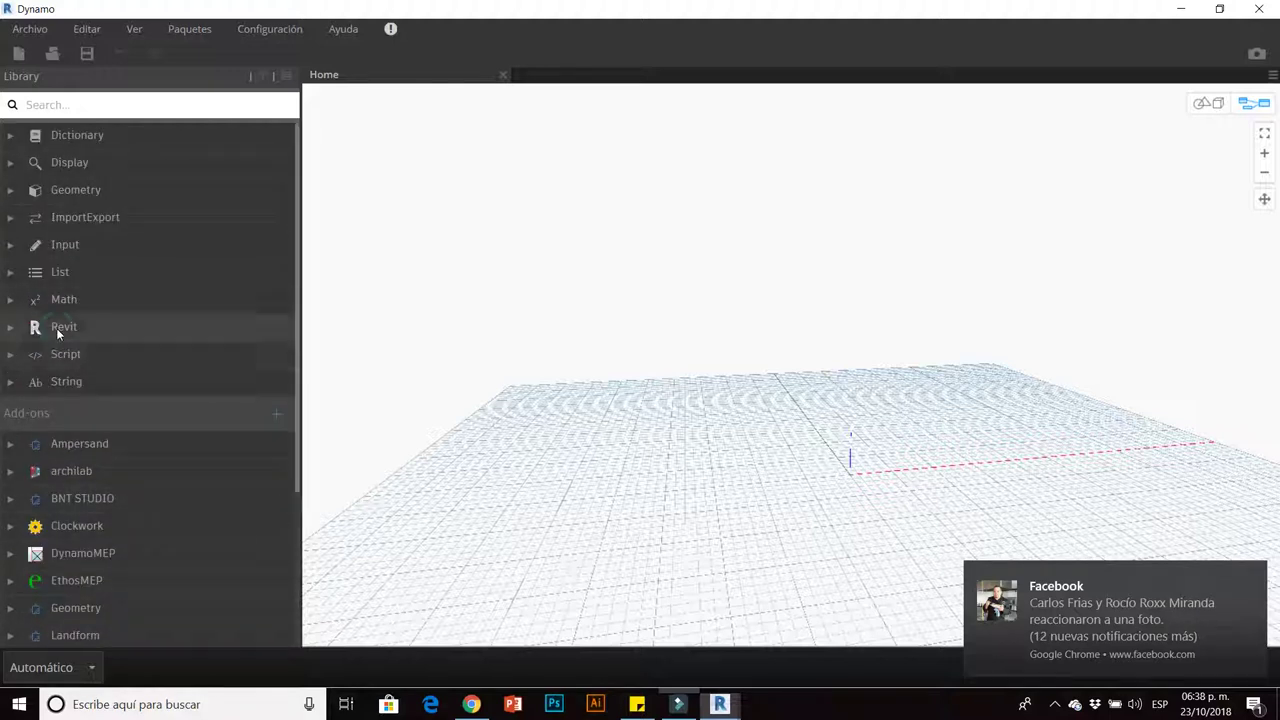
click(56, 328)
click(58, 408)
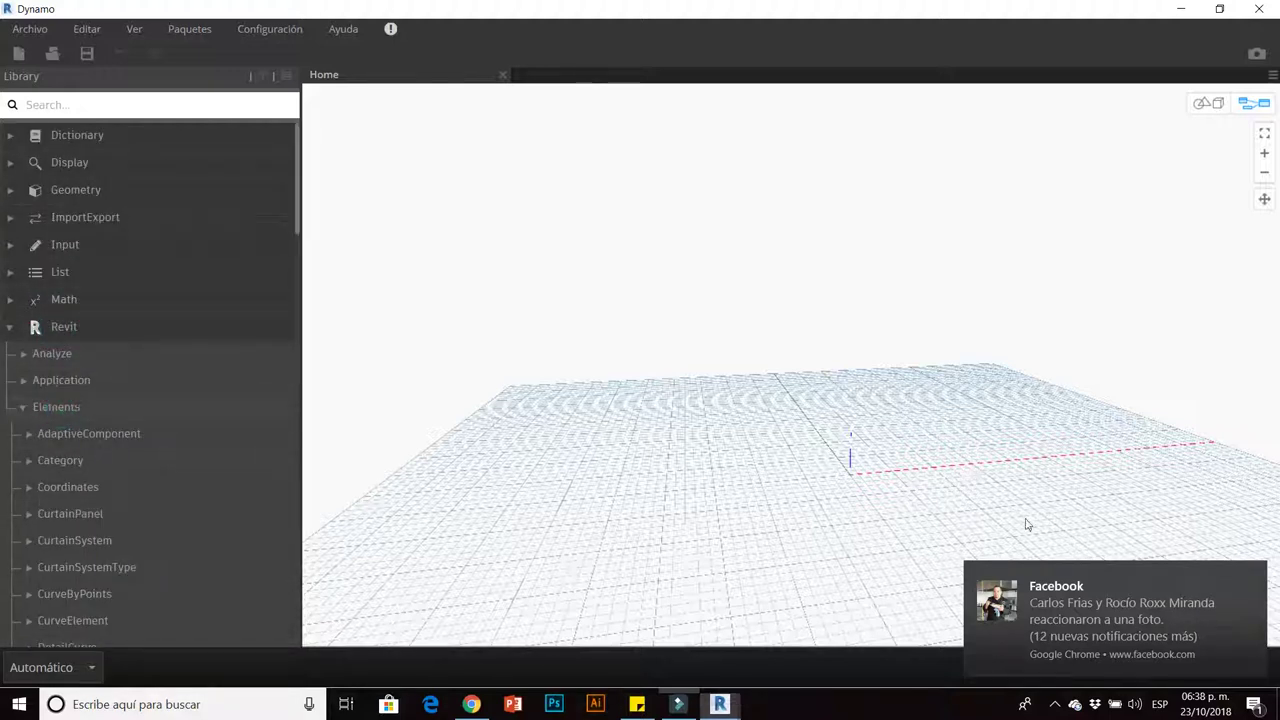
scroll(131, 409, down, 5)
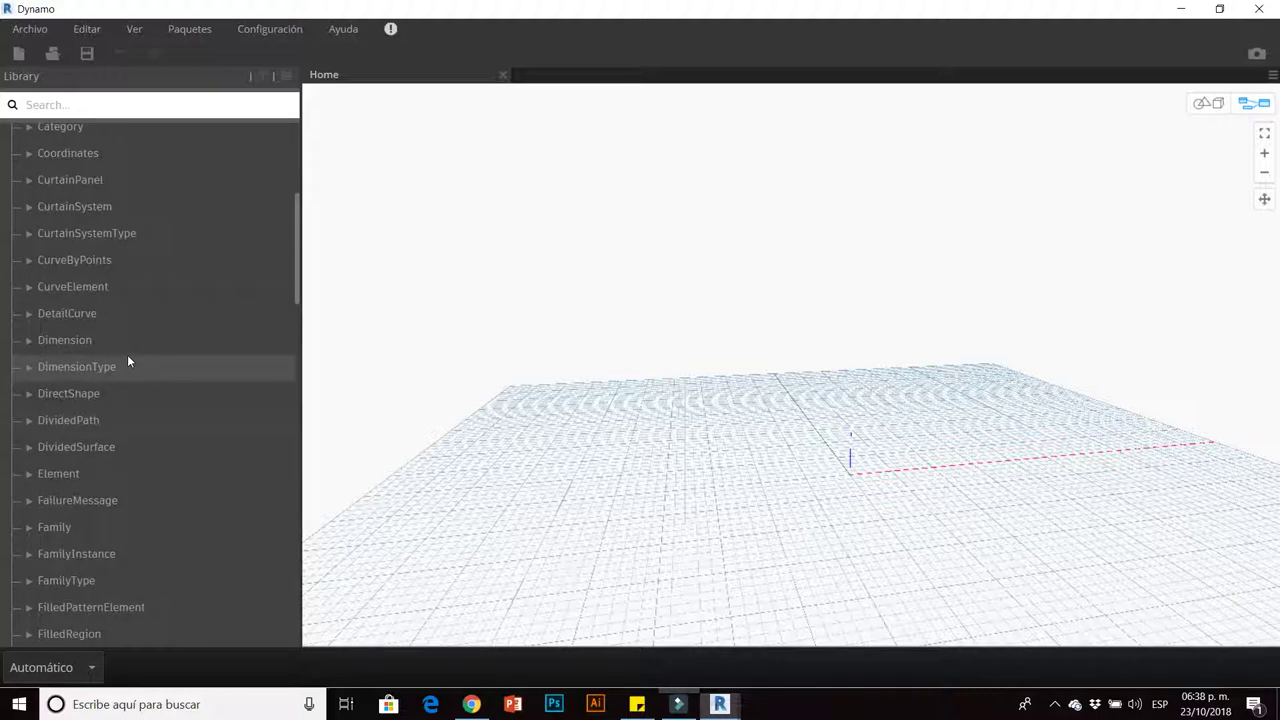
scroll(127, 360, up, 5)
scroll(104, 420, down, 2)
scroll(101, 265, up, 3)
click(74, 408)
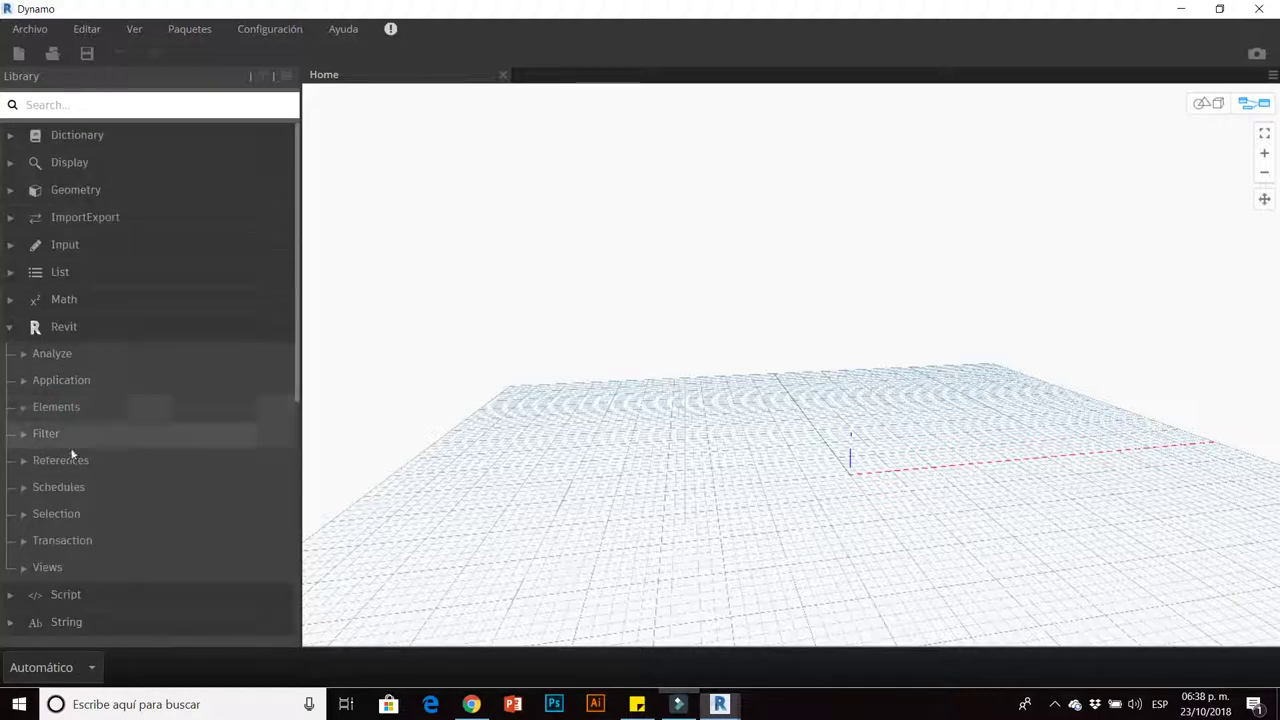
click(75, 513)
scroll(86, 481, down, 5)
scroll(88, 487, down, 1)
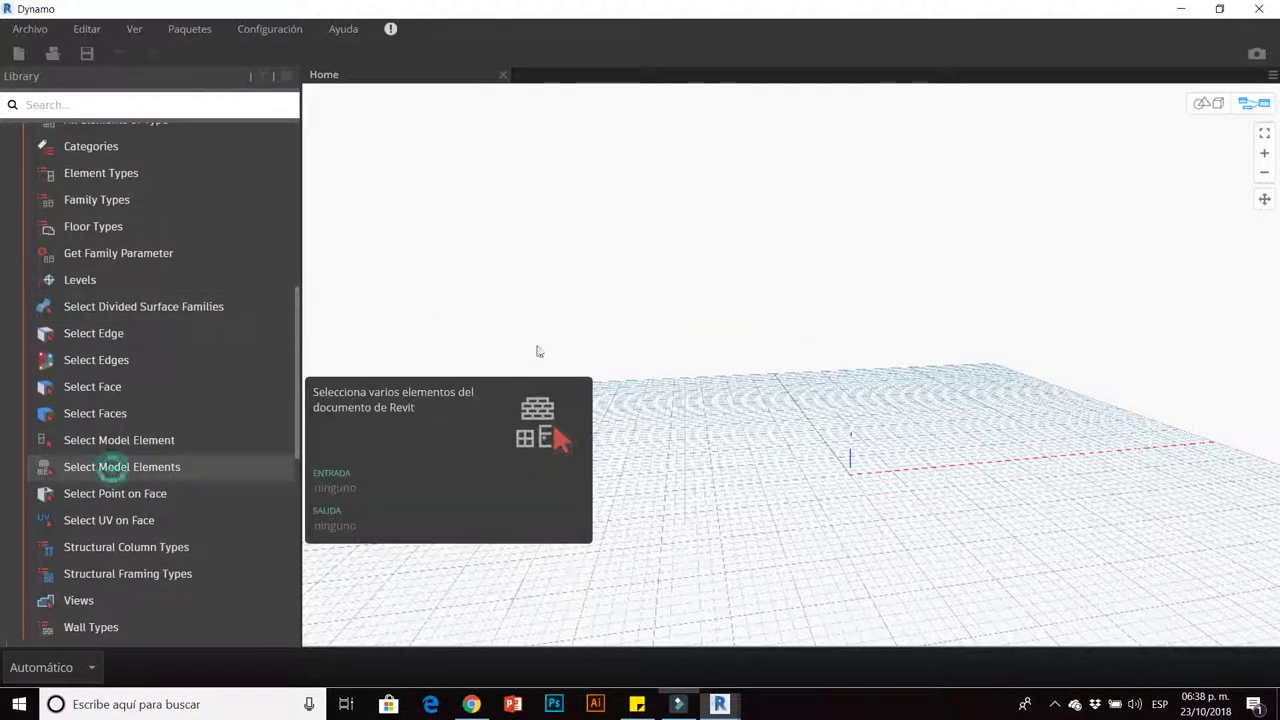
drag(811, 337, 563, 310)
Window-select the five walls in the Revit plan into the Select Model Elements node.
click(545, 317)
click(1219, 8)
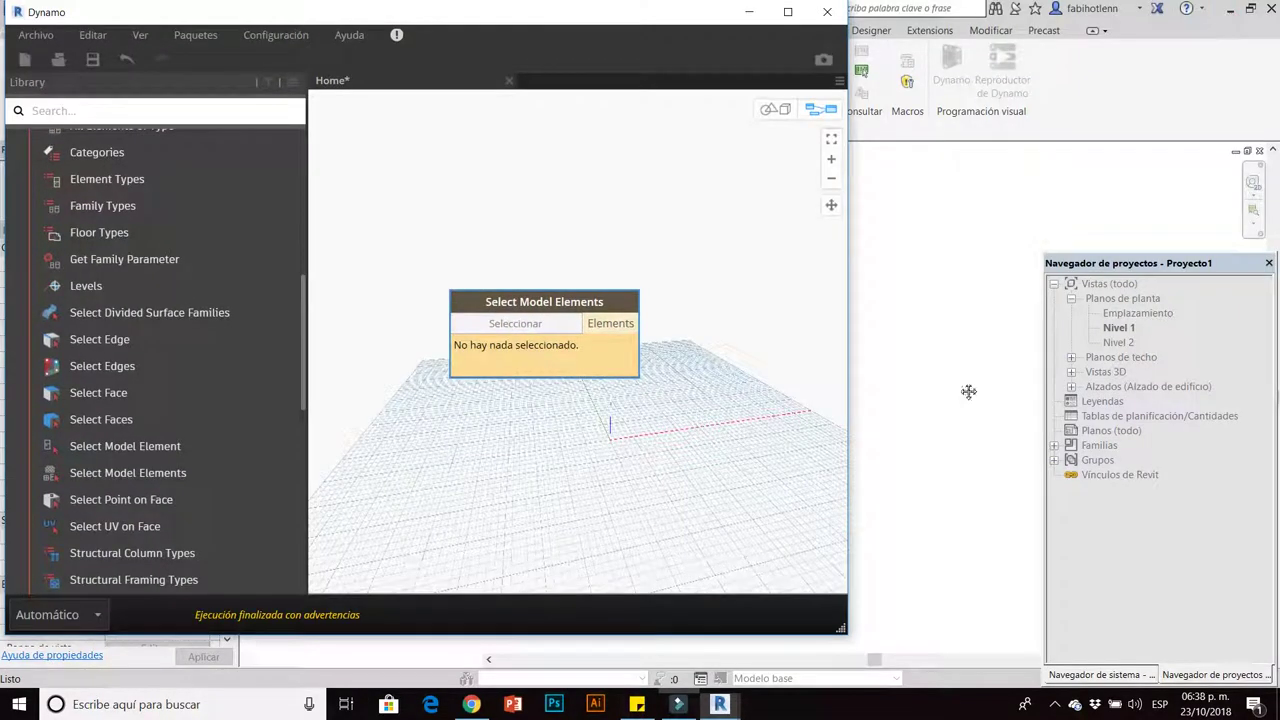
scroll(972, 430, up, 2)
scroll(985, 410, up, 2)
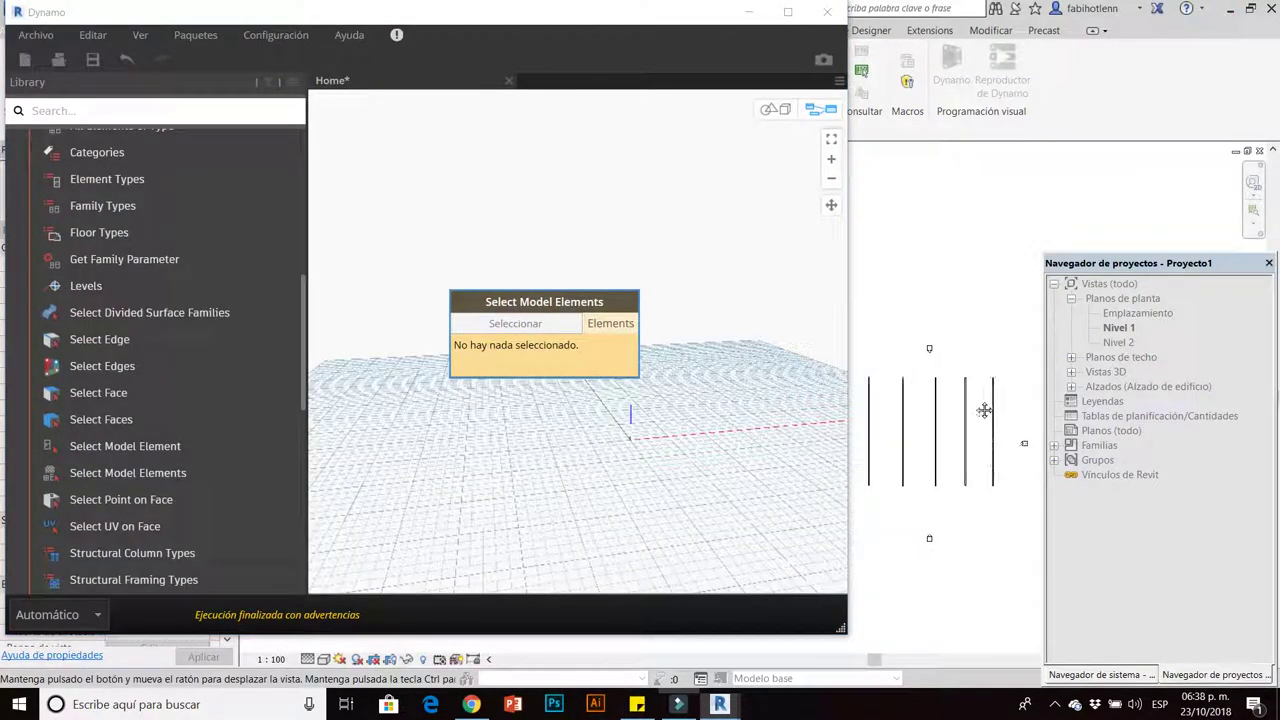
drag(875, 377, 872, 380)
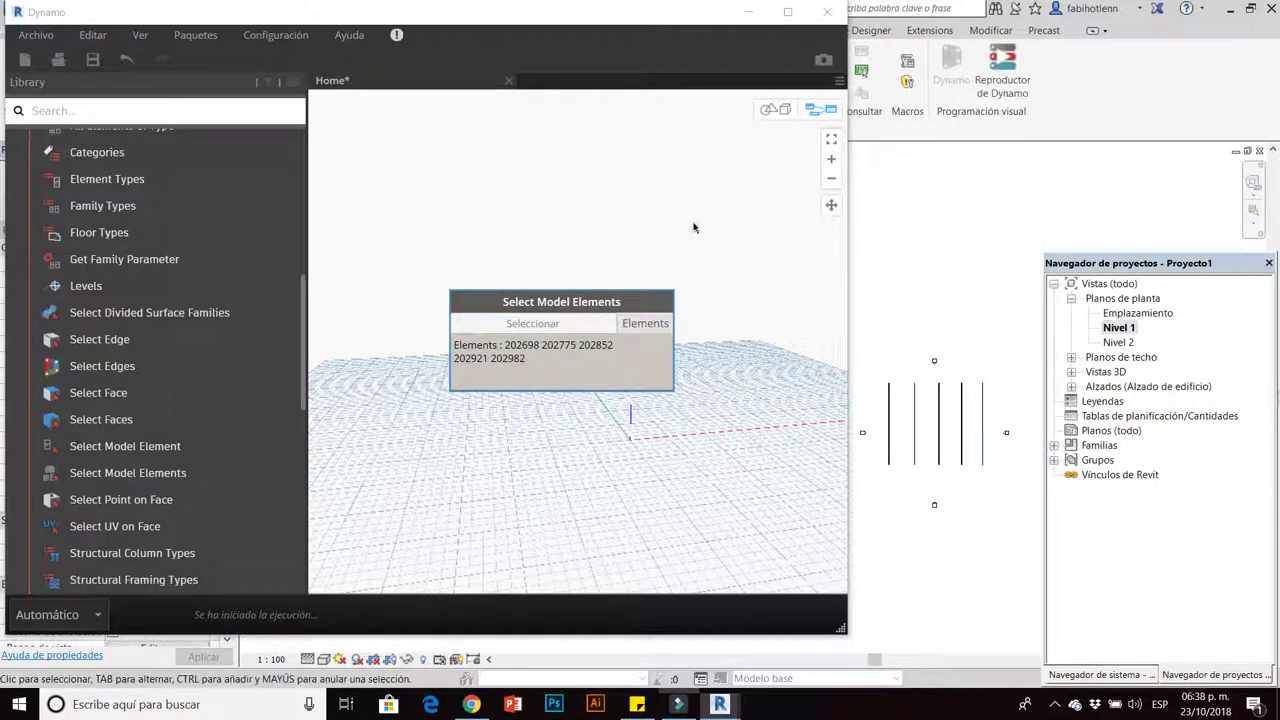
click(788, 12)
middle_drag(748, 286, 703, 290)
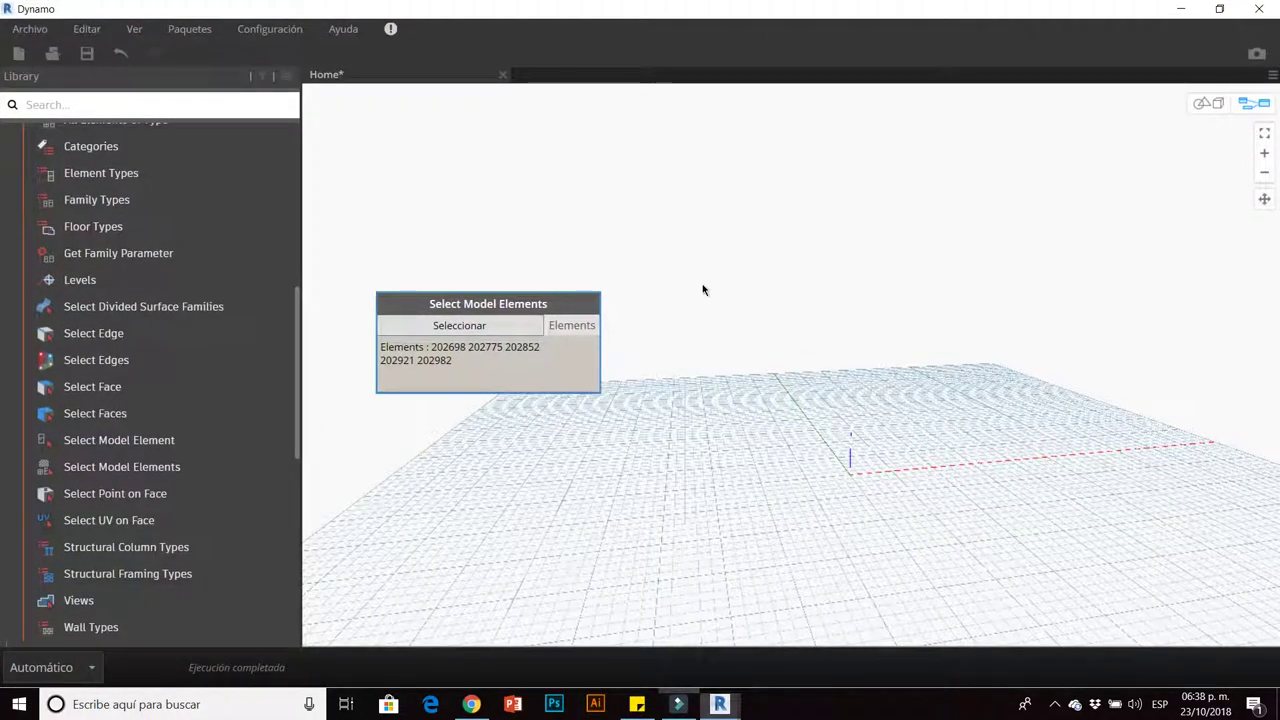
mouse_move(488, 345)
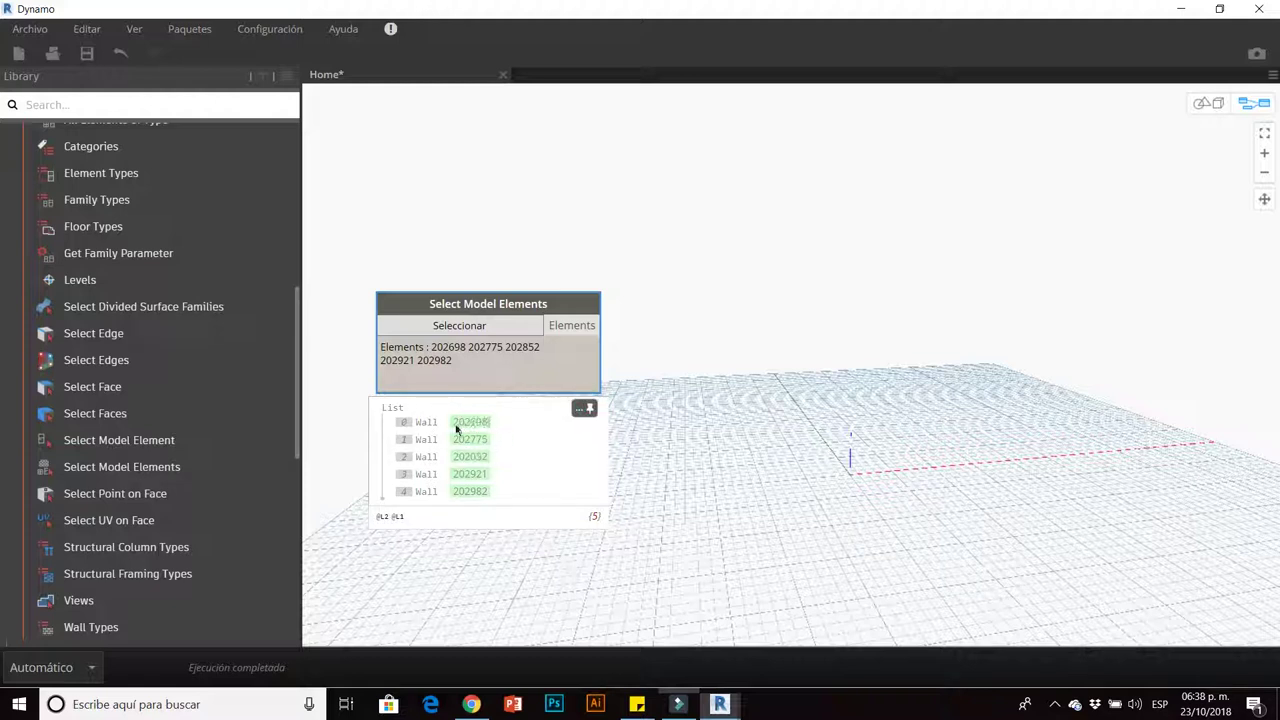
Add a Dimension.ByElements node from Revit > Elements > Dimension and position it right of the wall node.
click(590, 410)
click(646, 357)
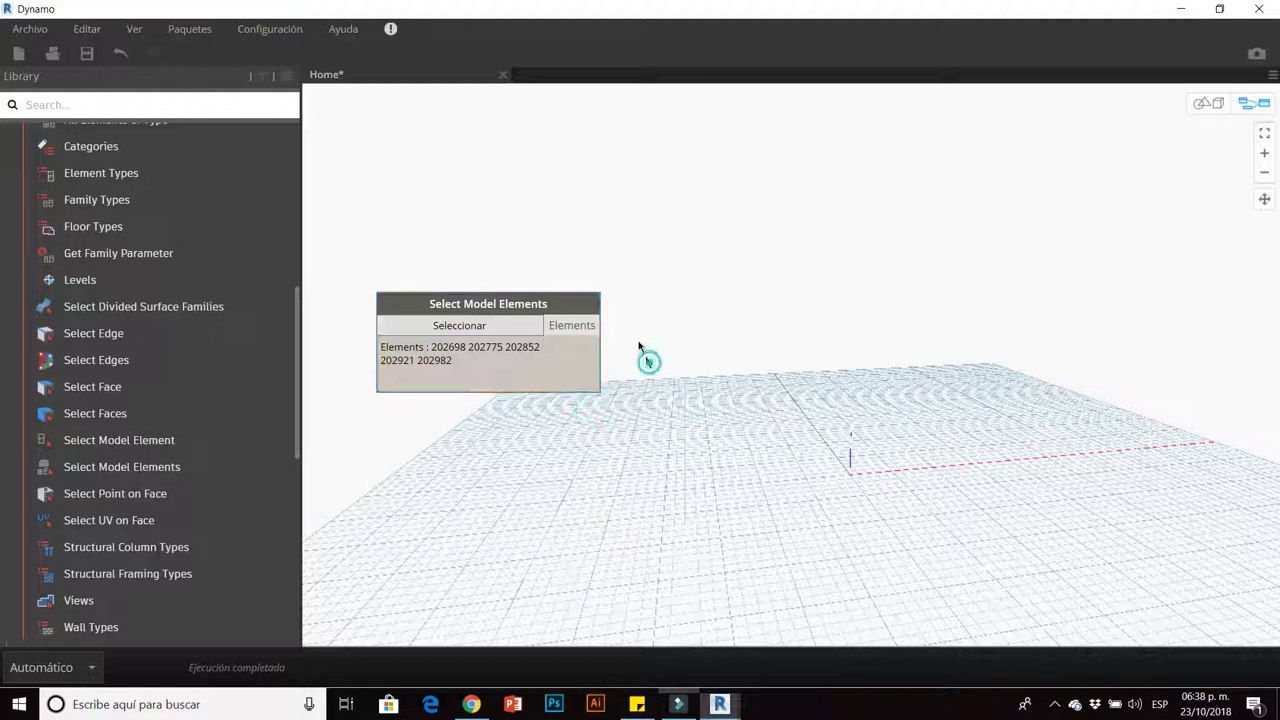
scroll(680, 345, down, 3)
scroll(160, 360, up, 5)
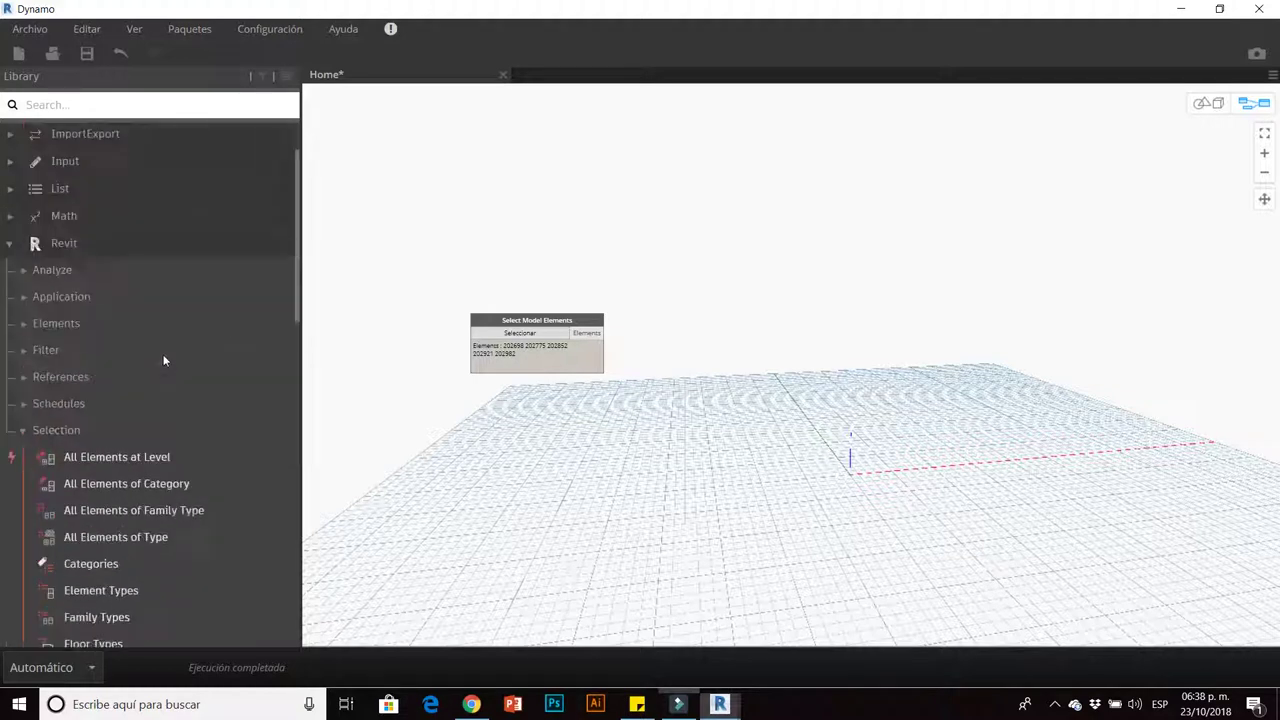
scroll(80, 430, up, 1)
click(52, 514)
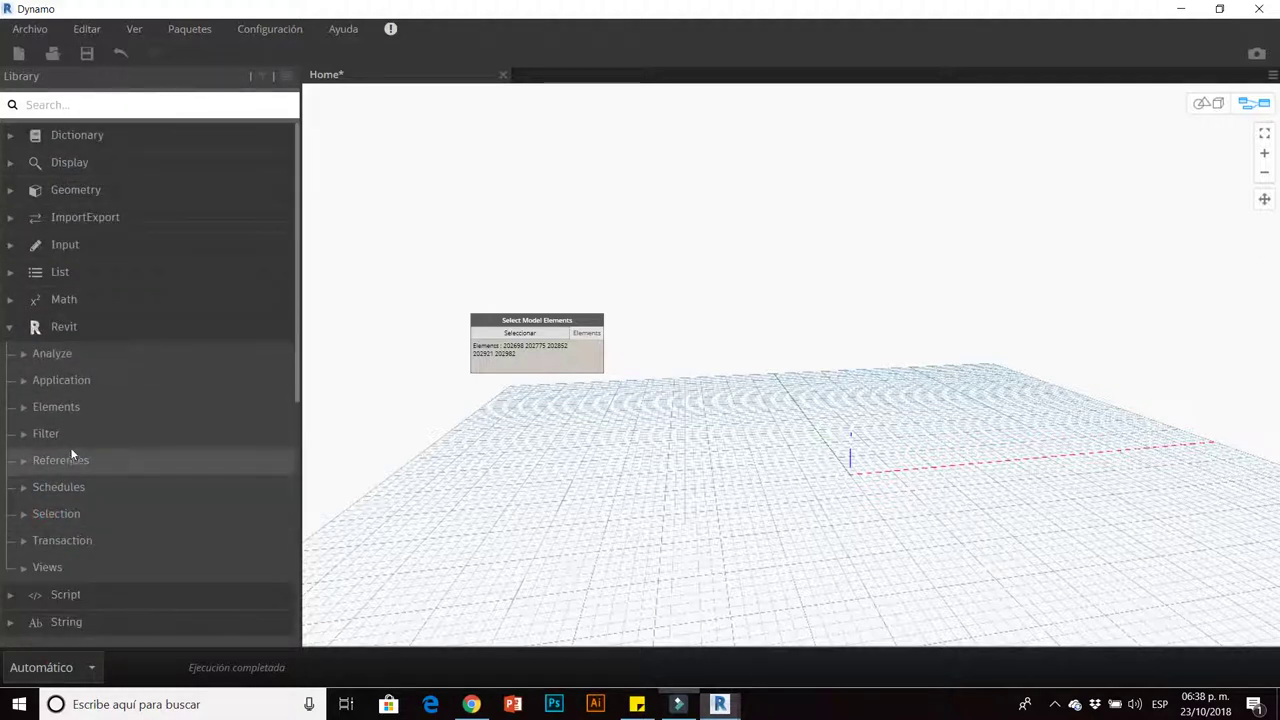
click(62, 412)
scroll(102, 447, down, 5)
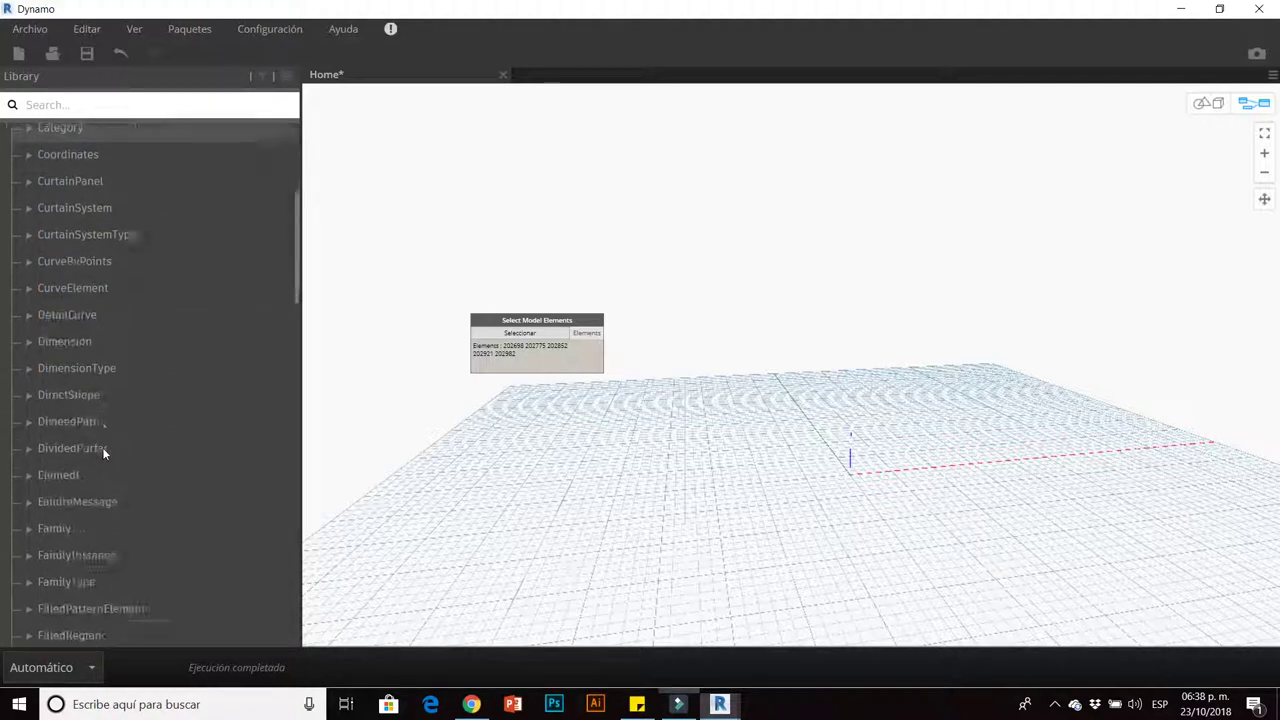
click(88, 343)
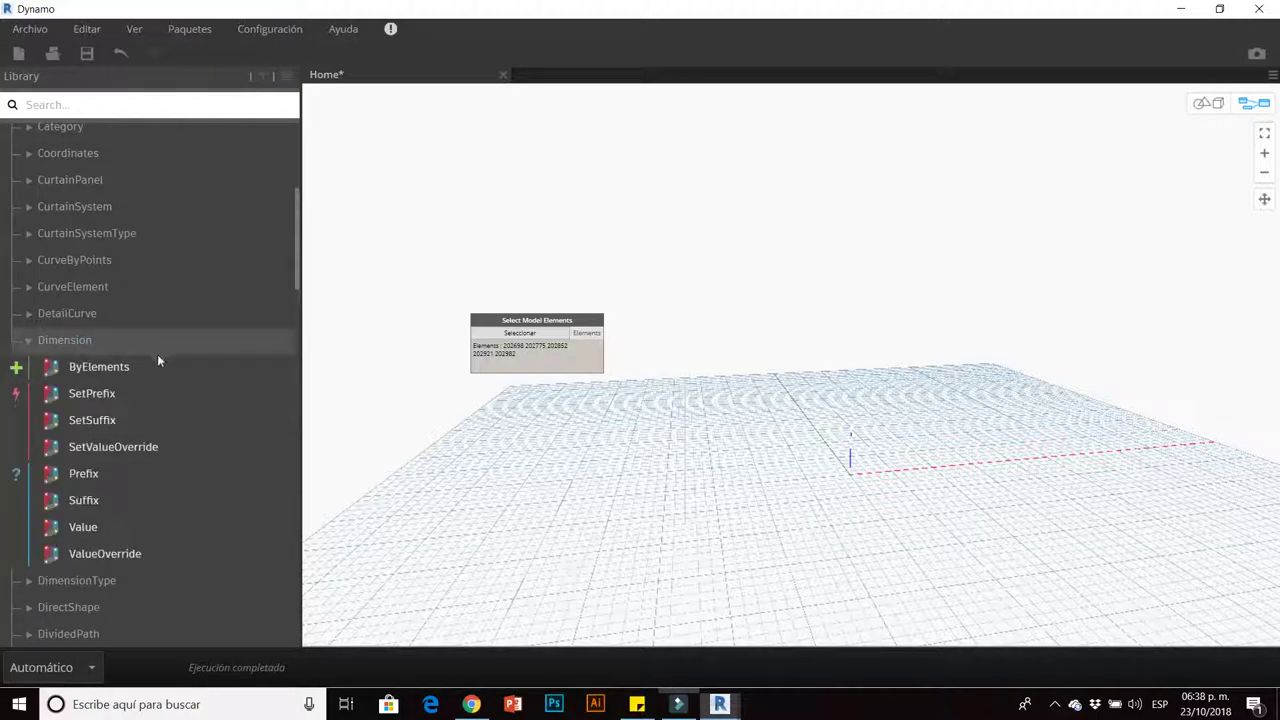
click(134, 368)
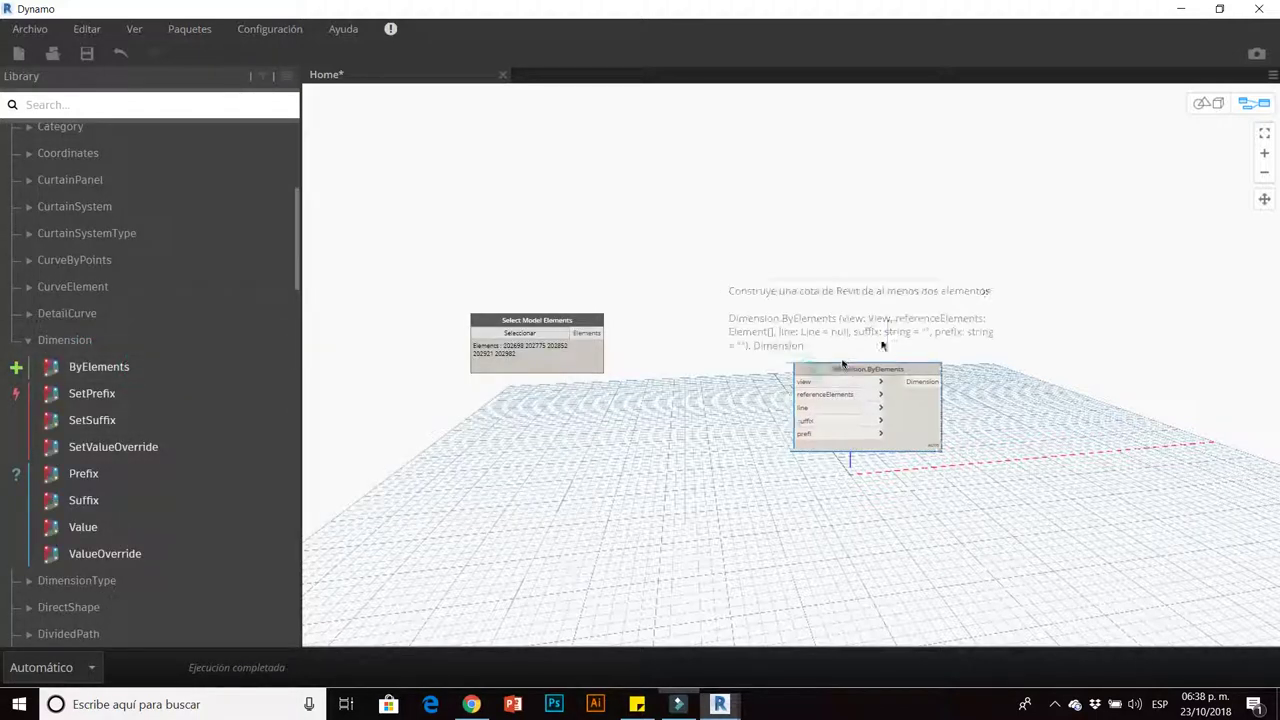
drag(807, 366, 949, 320)
Add Document.Current and Document.ActiveView nodes via canvas search and arrange them beside the others.
right_click(684, 262)
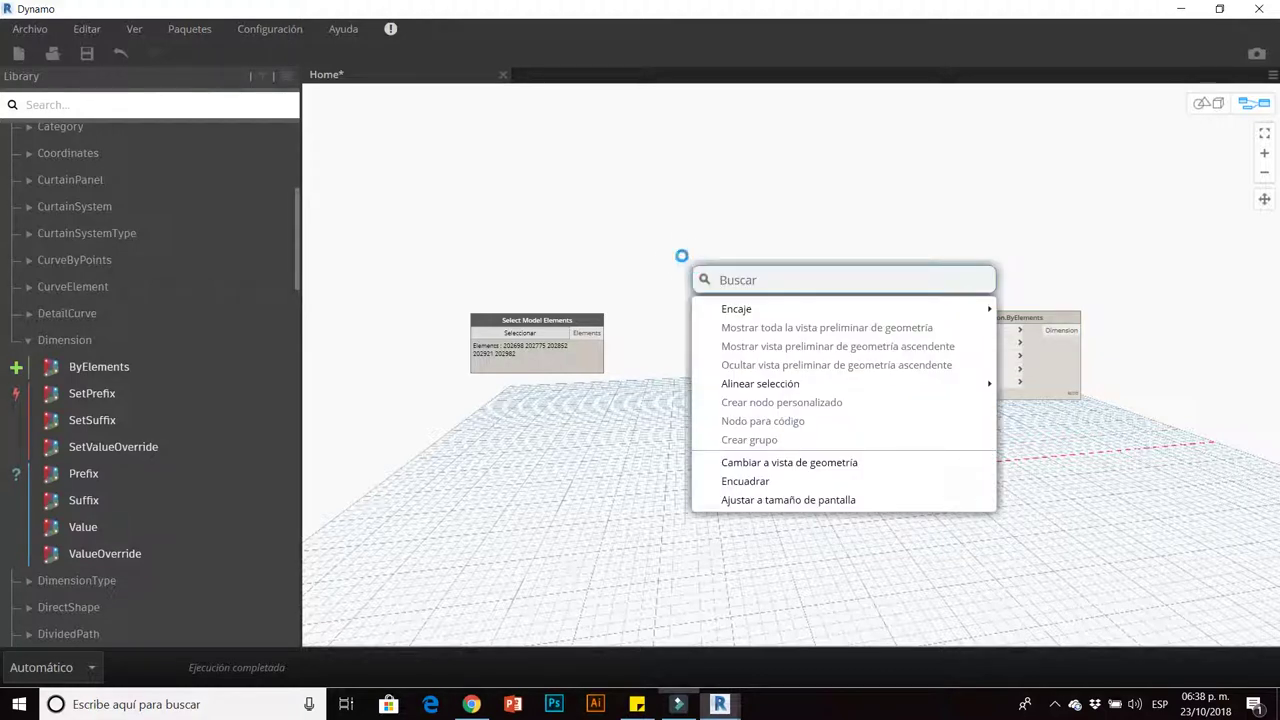
text(docunt)
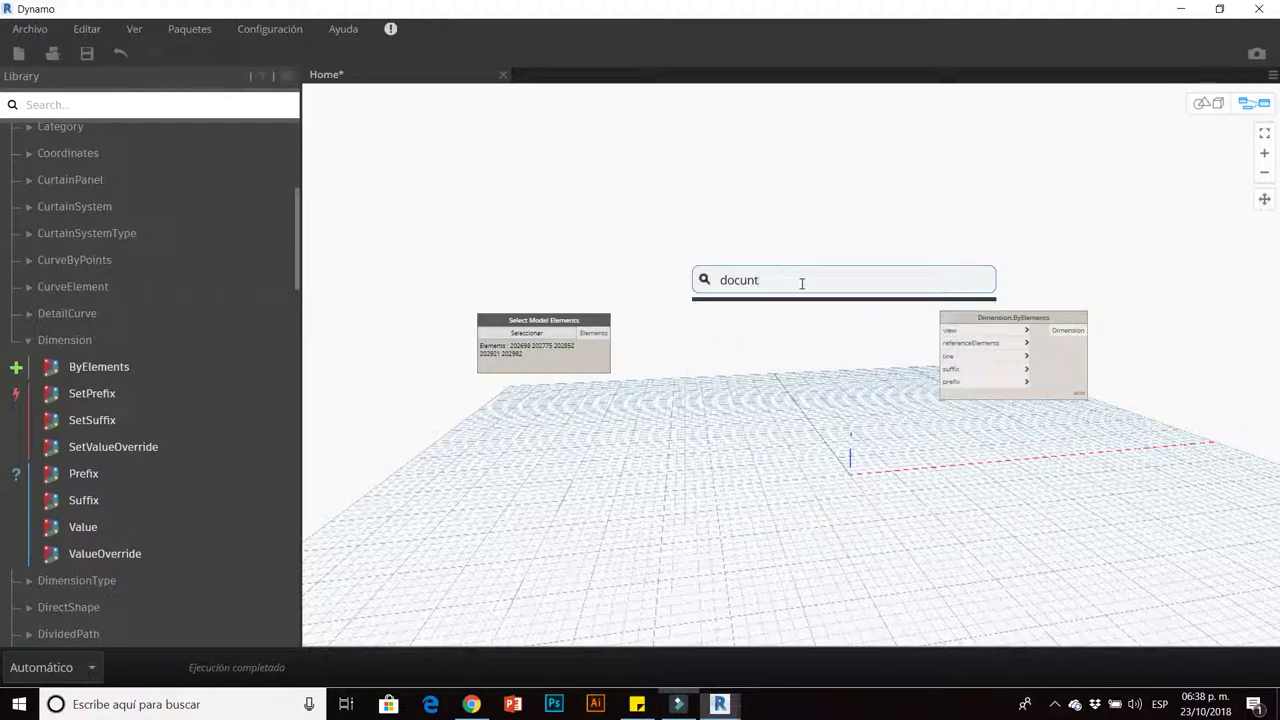
key(BackSpace)
key(BackSpace)
text(me)
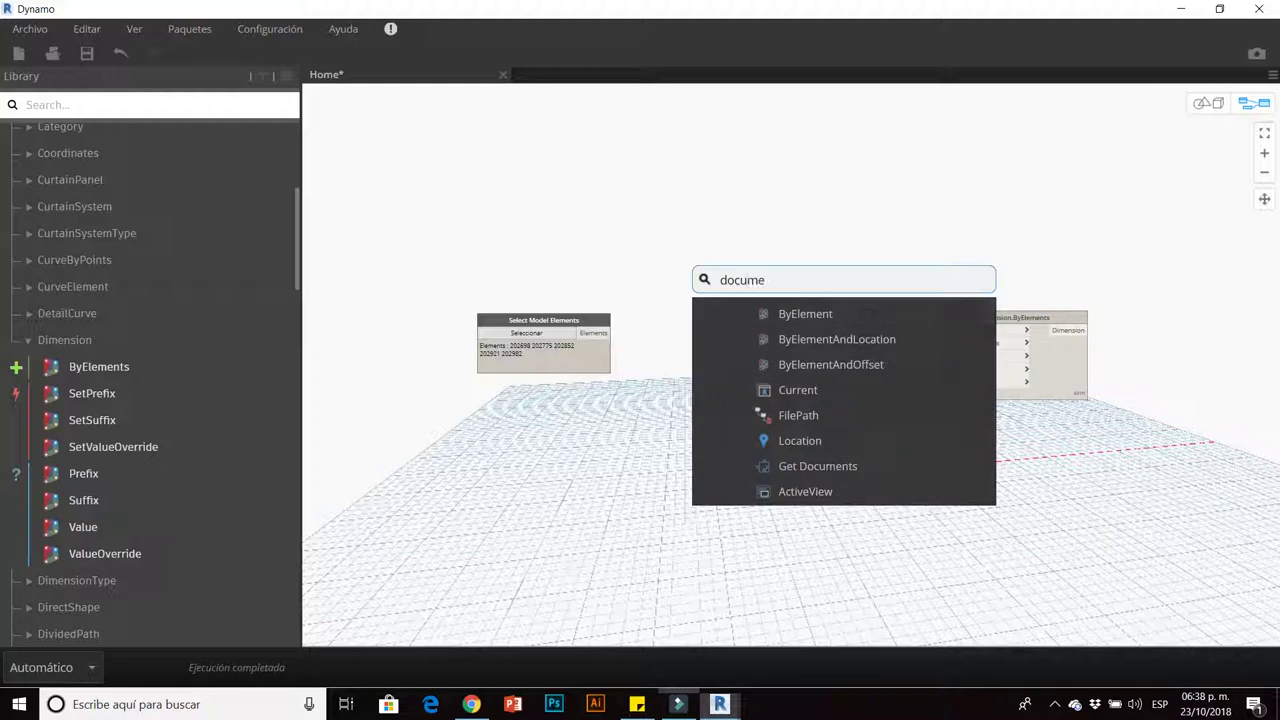
click(797, 390)
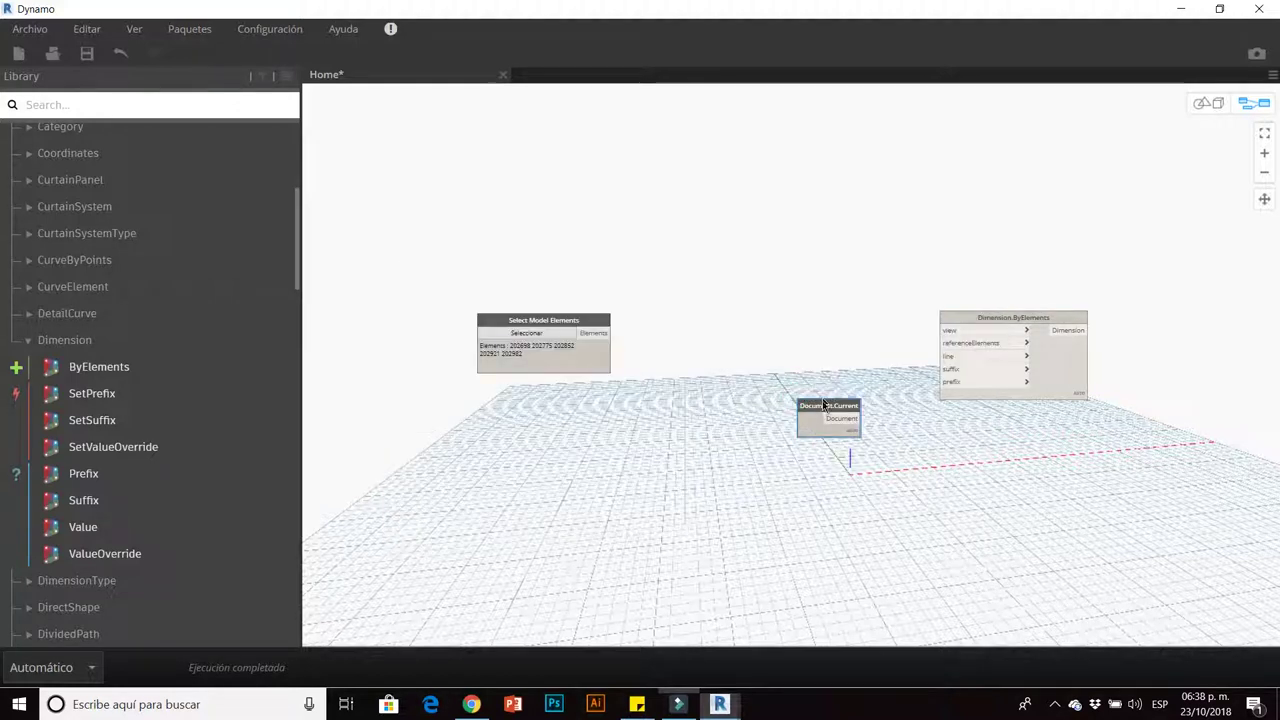
right_click(737, 428)
text(document)
click(854, 642)
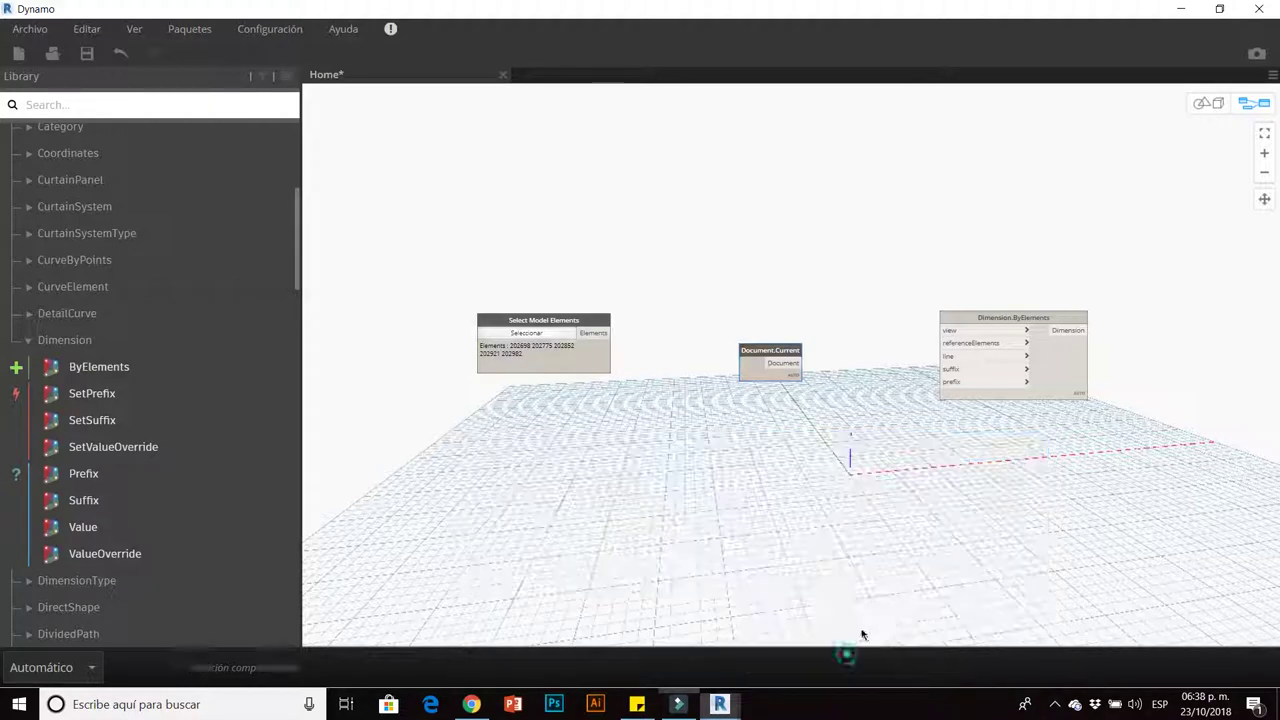
scroll(777, 423, down, 3)
drag(837, 558, 817, 320)
drag(776, 382, 718, 324)
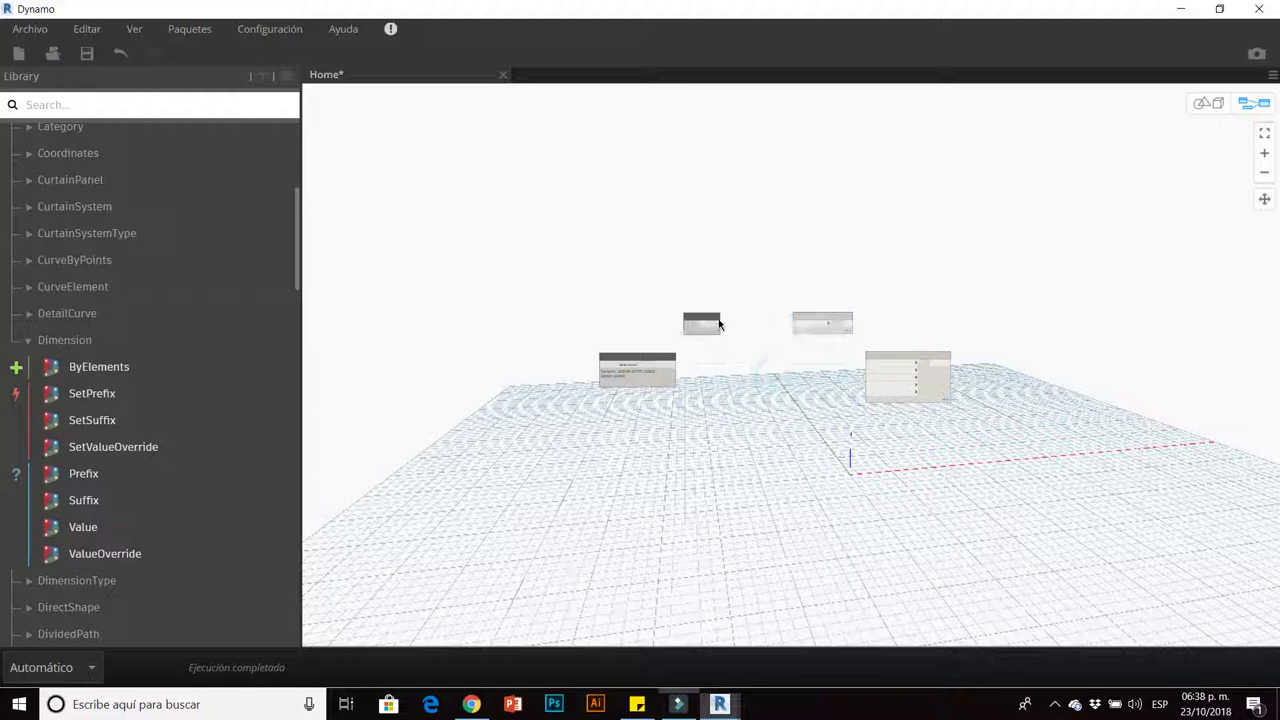
scroll(718, 324, up, 3)
Wire Document.Current into ActiveView, ActiveView into the view input, and the walls into referenceElements.
click(879, 330)
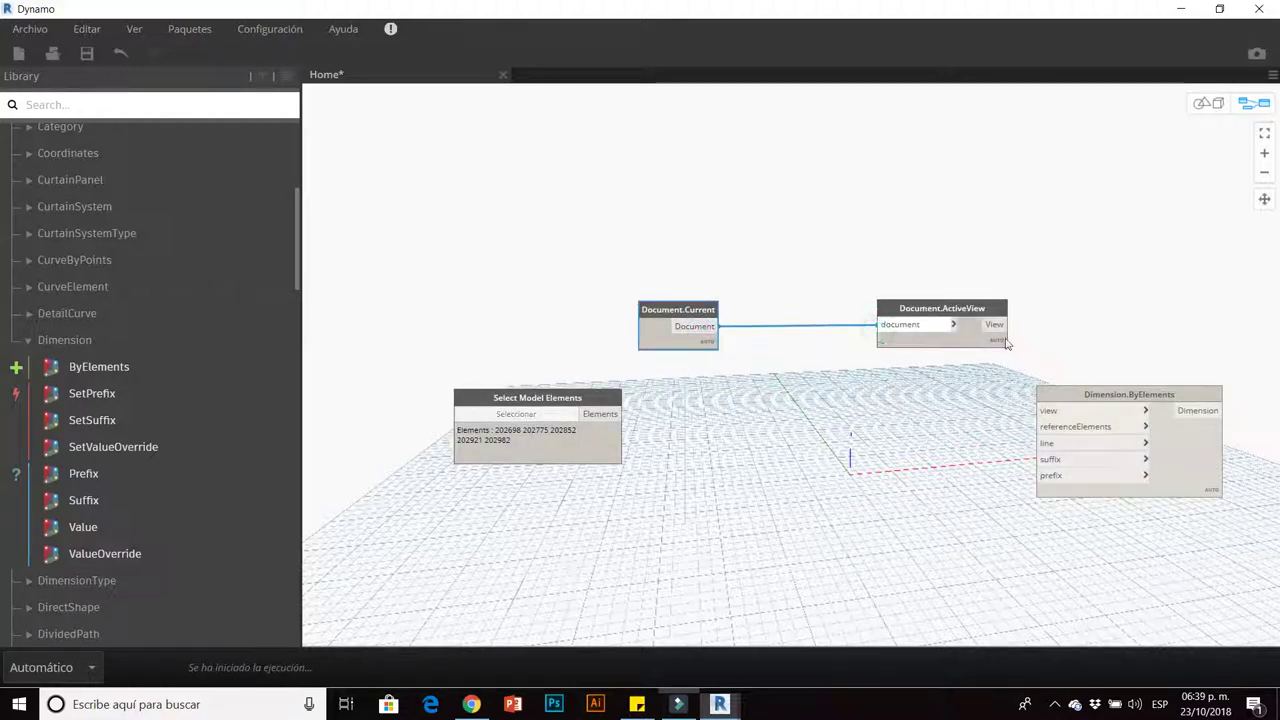
drag(952, 313, 817, 305)
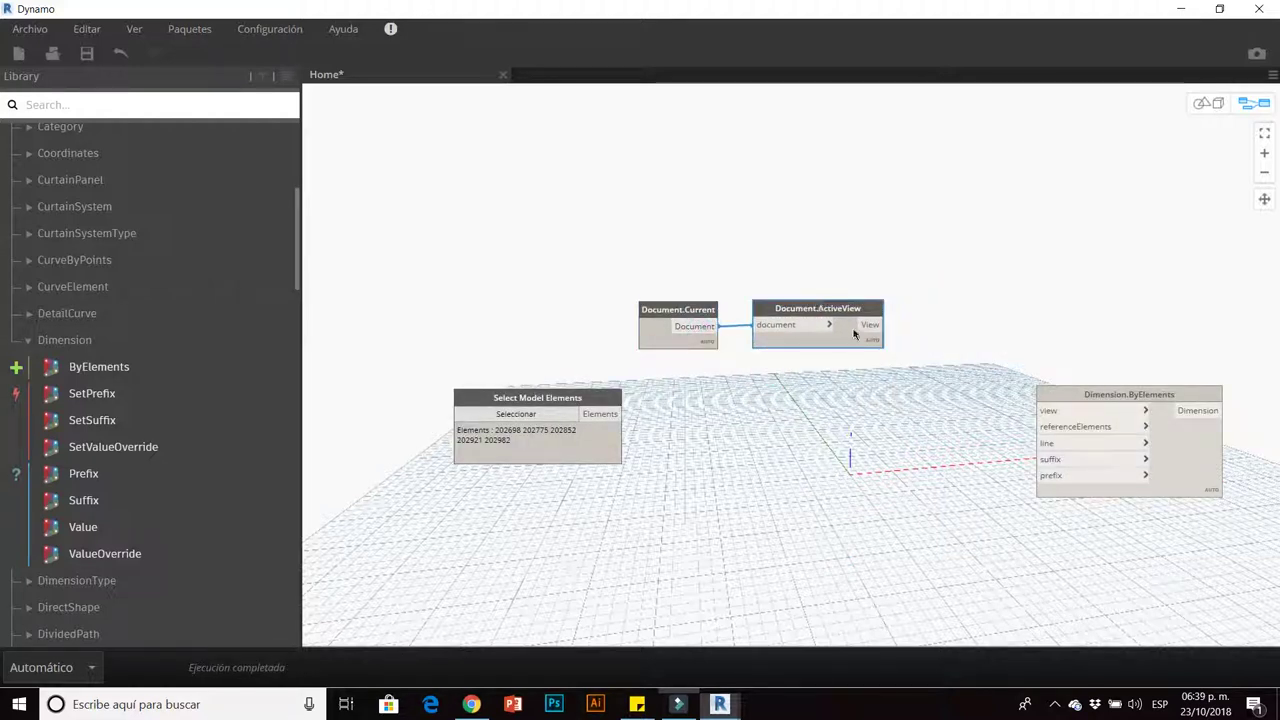
click(1045, 410)
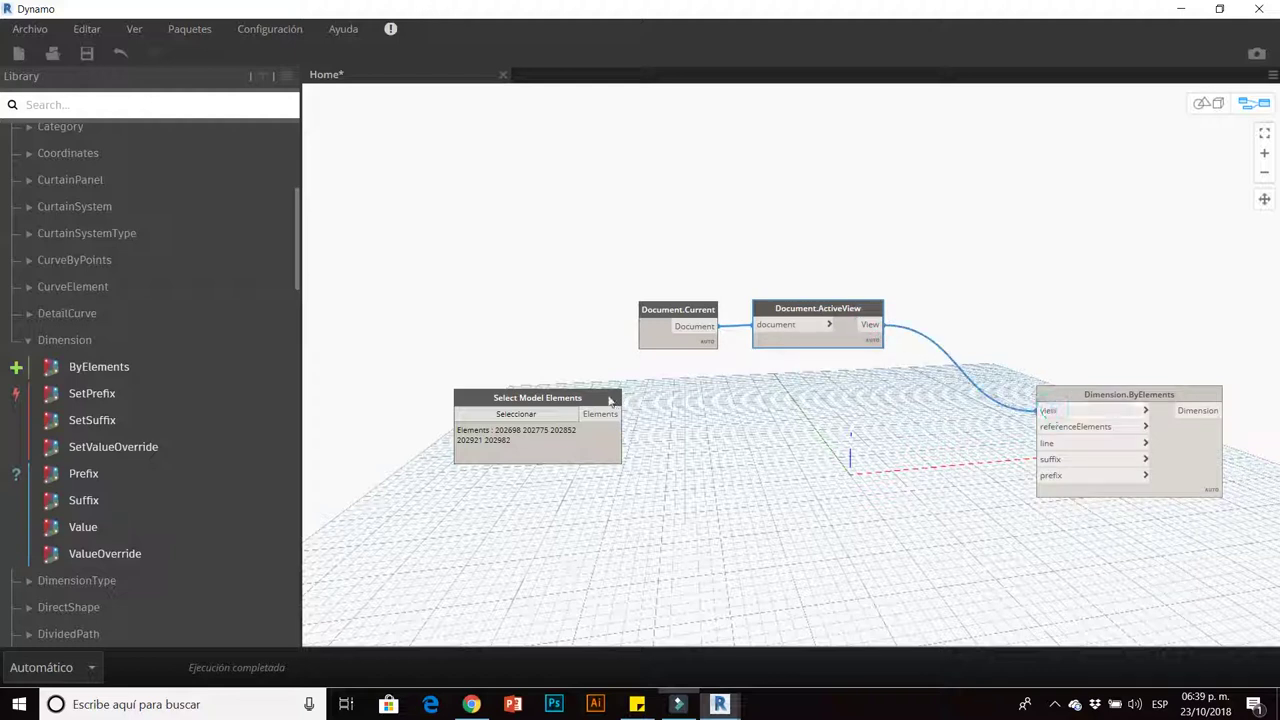
drag(609, 401, 536, 377)
mouse_move(549, 436)
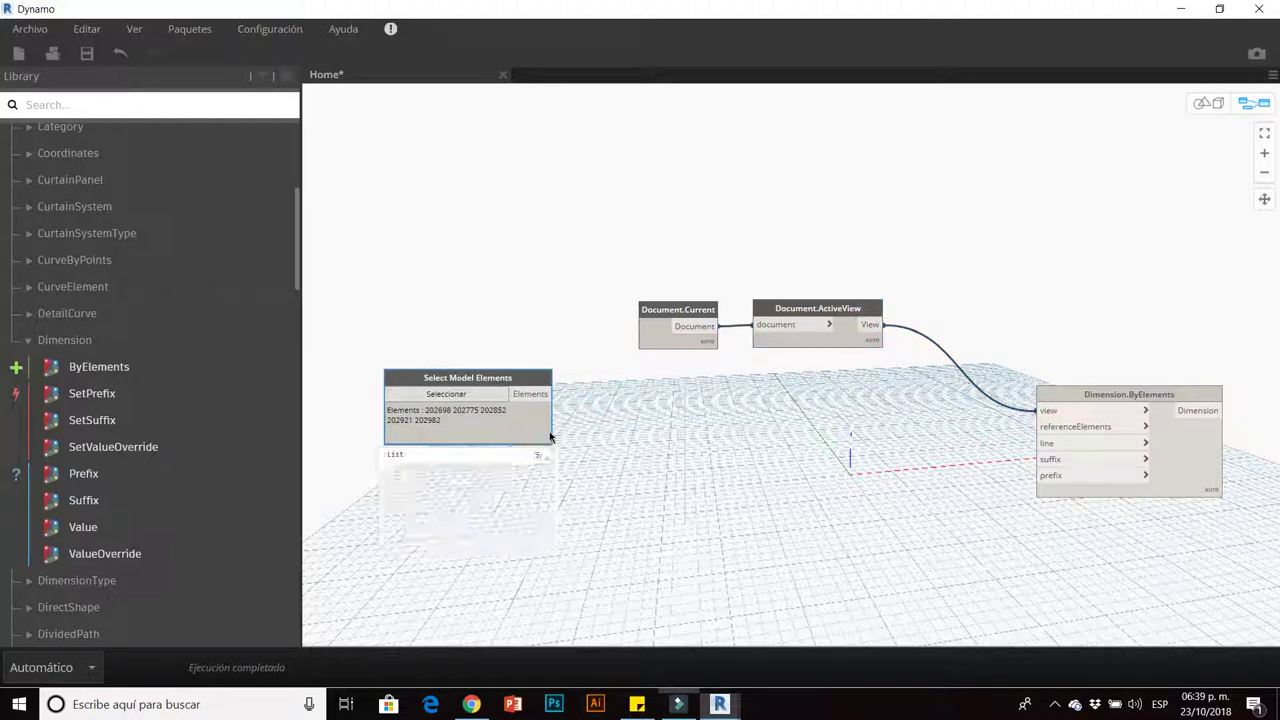
click(535, 398)
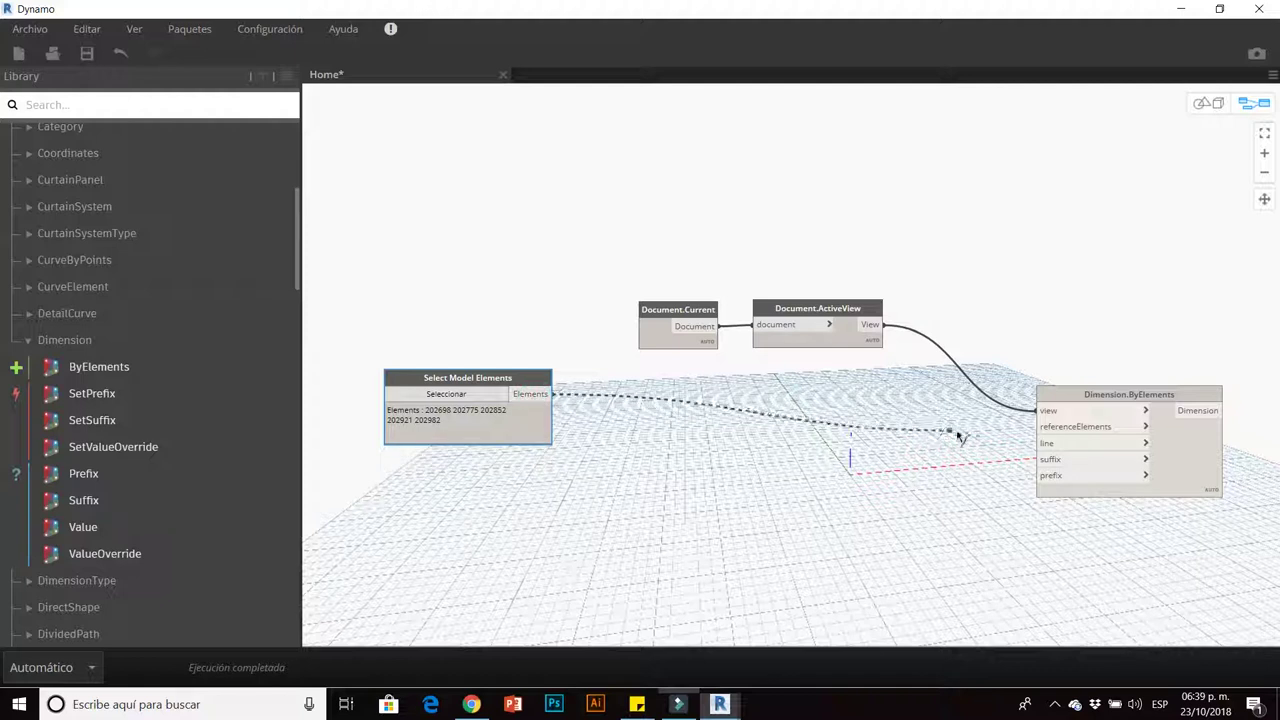
drag(675, 415, 1038, 426)
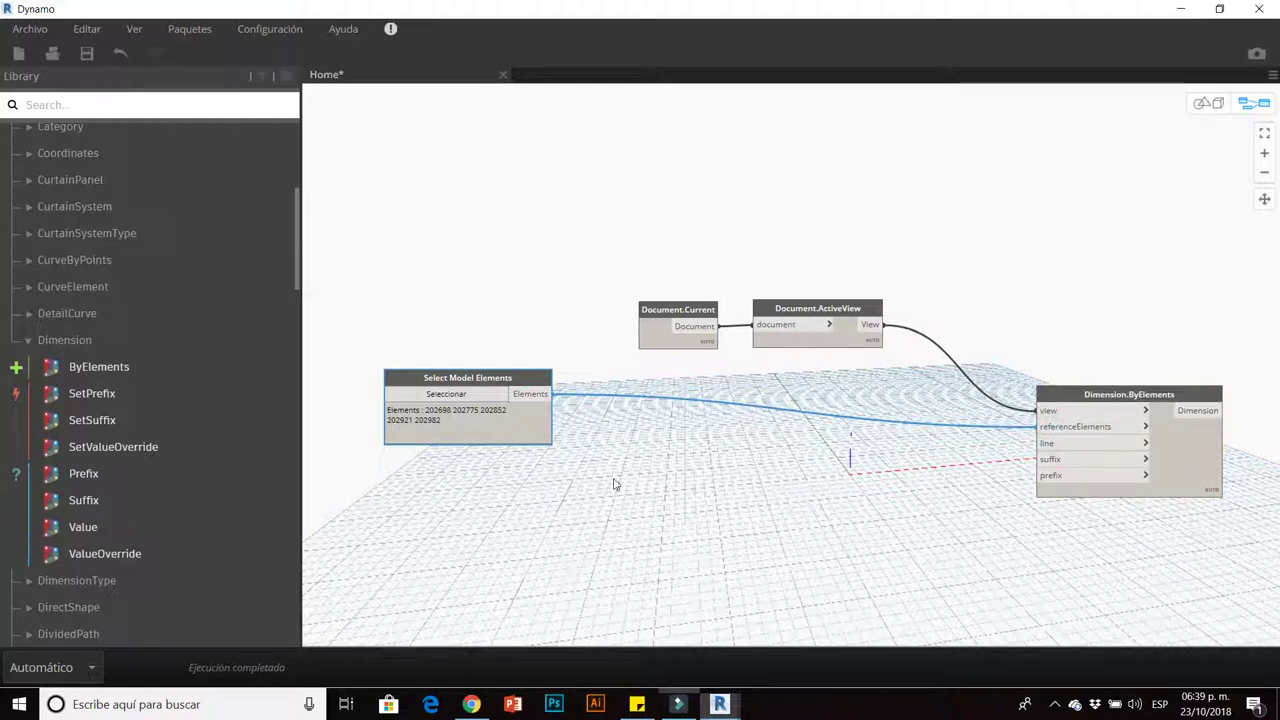
scroll(614, 484, down, 2)
click(1219, 8)
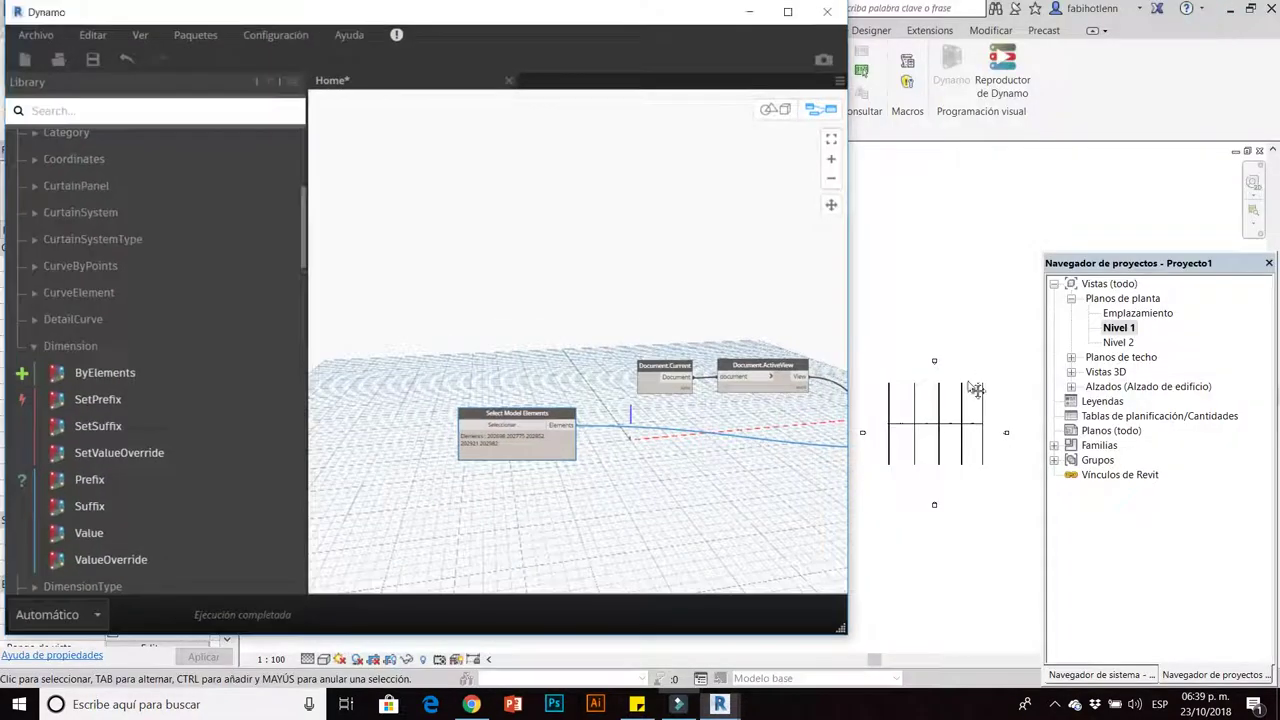
Check the new 9.12 Dynamo dimension across the walls in Nivel 1, then maximize Dynamo.
scroll(955, 418, up, 3)
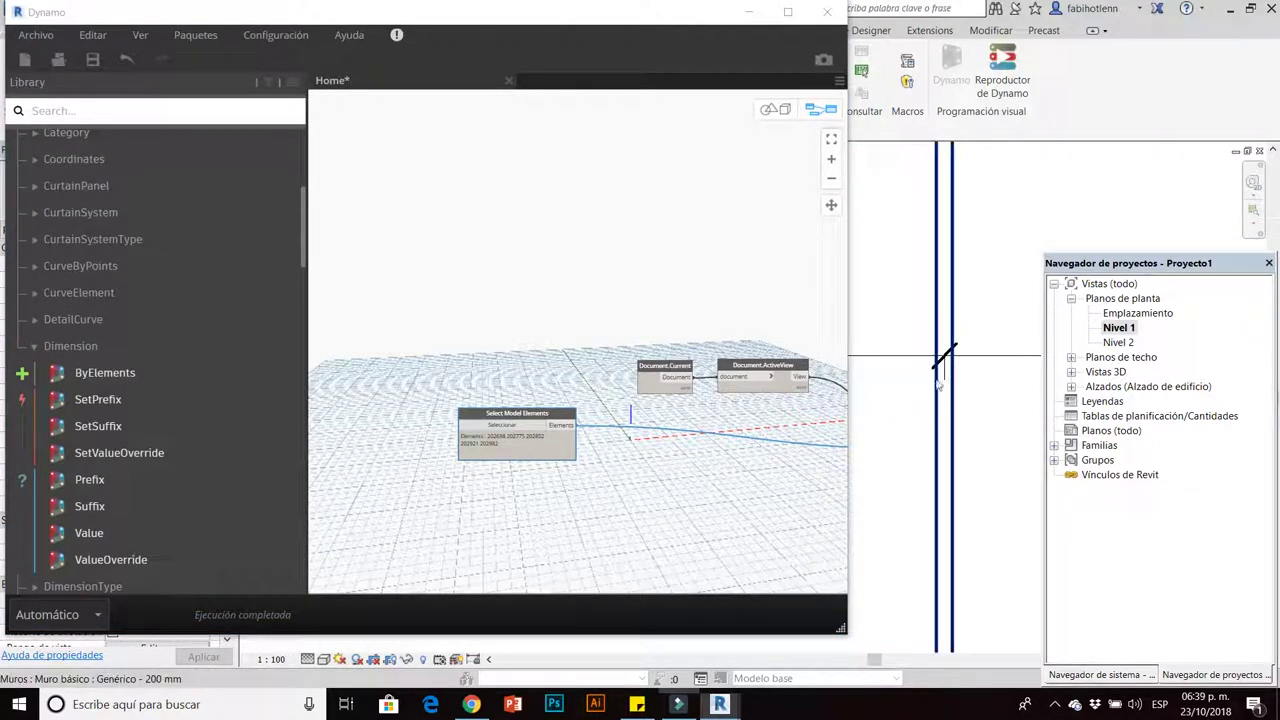
middle_drag(955, 382, 970, 340)
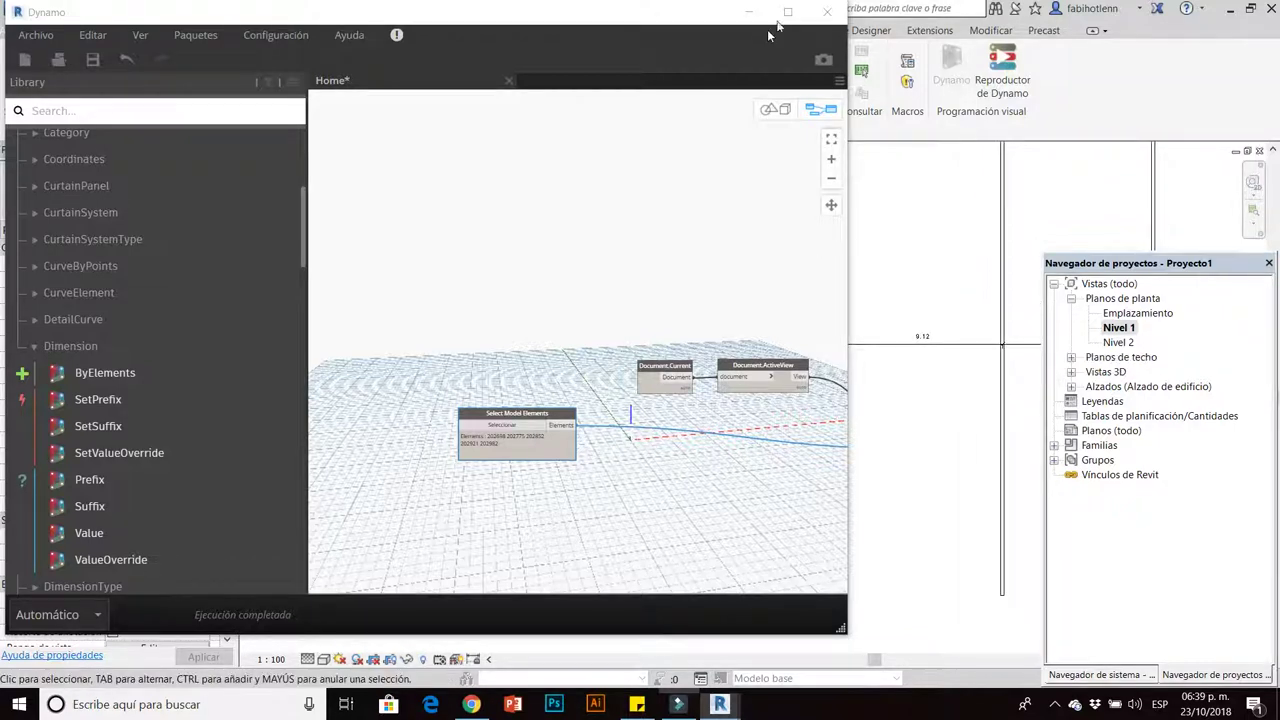
click(788, 12)
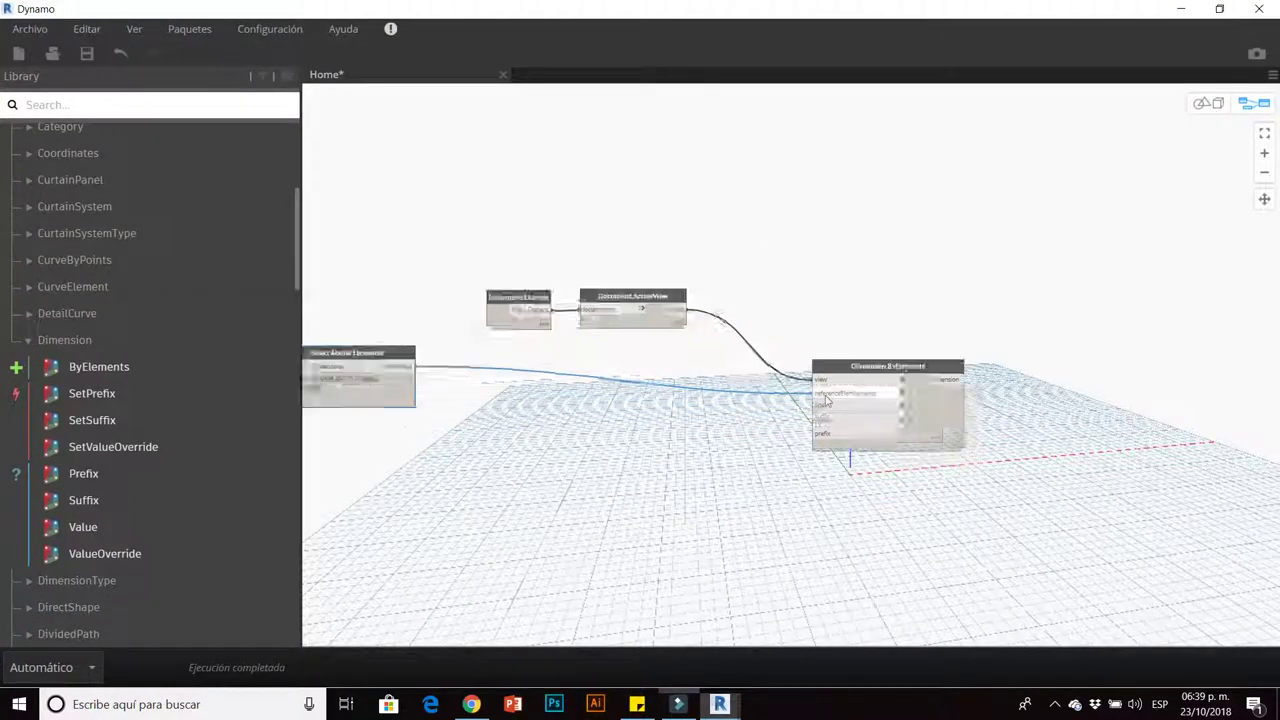
Switch the Dynamo graph's run mode to Manual.
scroll(860, 340, up, 5)
click(88, 667)
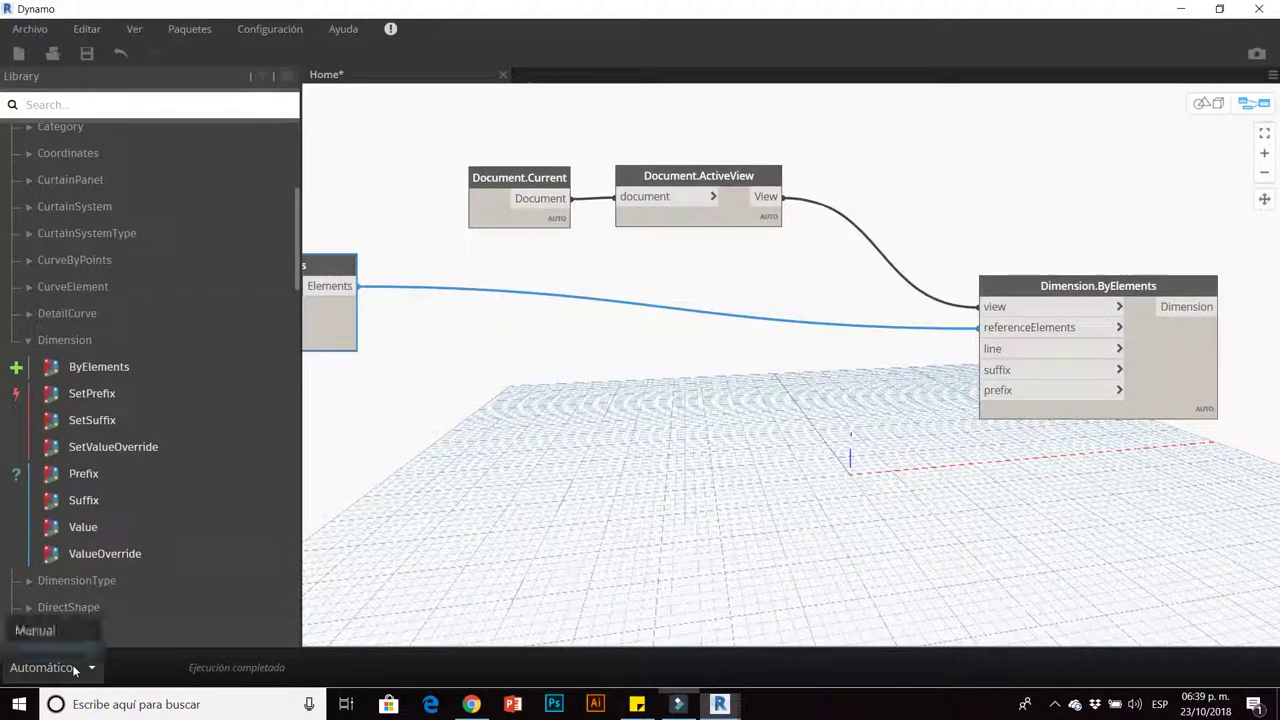
click(40, 578)
Remove the wire into referenceElements, preview the five picked walls, and collapse the library categories.
click(615, 450)
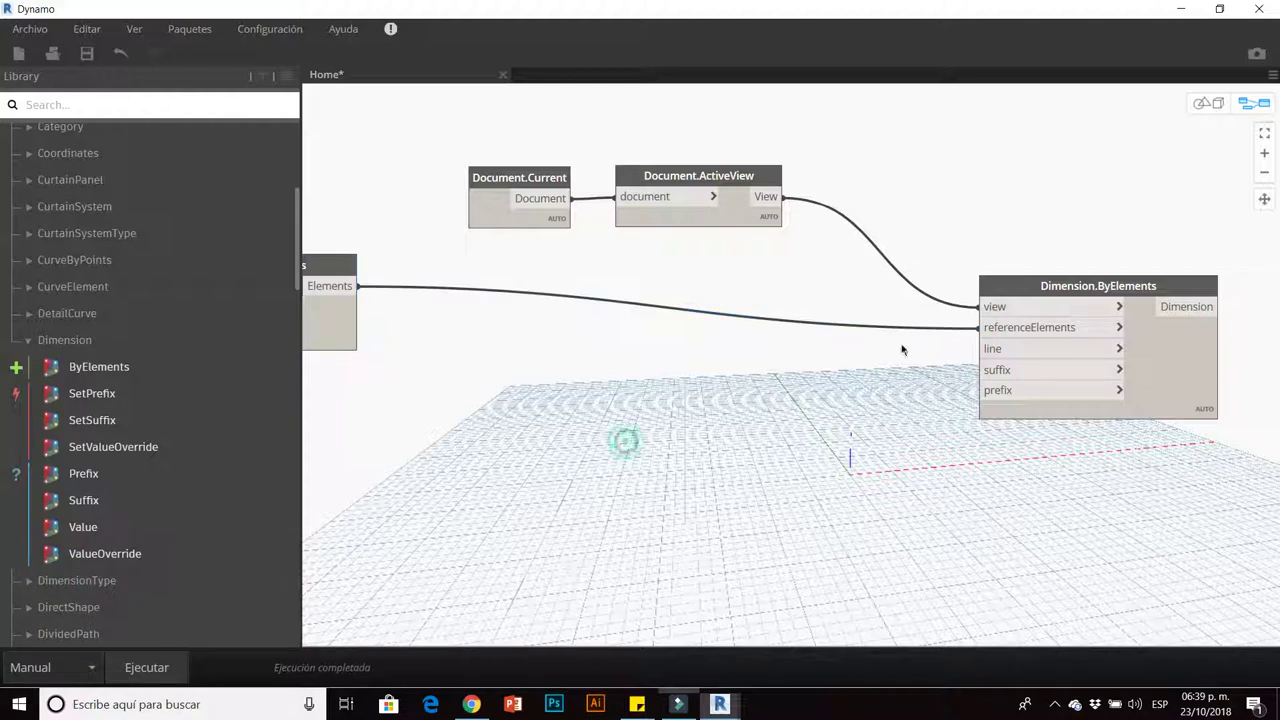
click(980, 327)
click(720, 343)
scroll(720, 343, down, 3)
scroll(474, 391, up, 1)
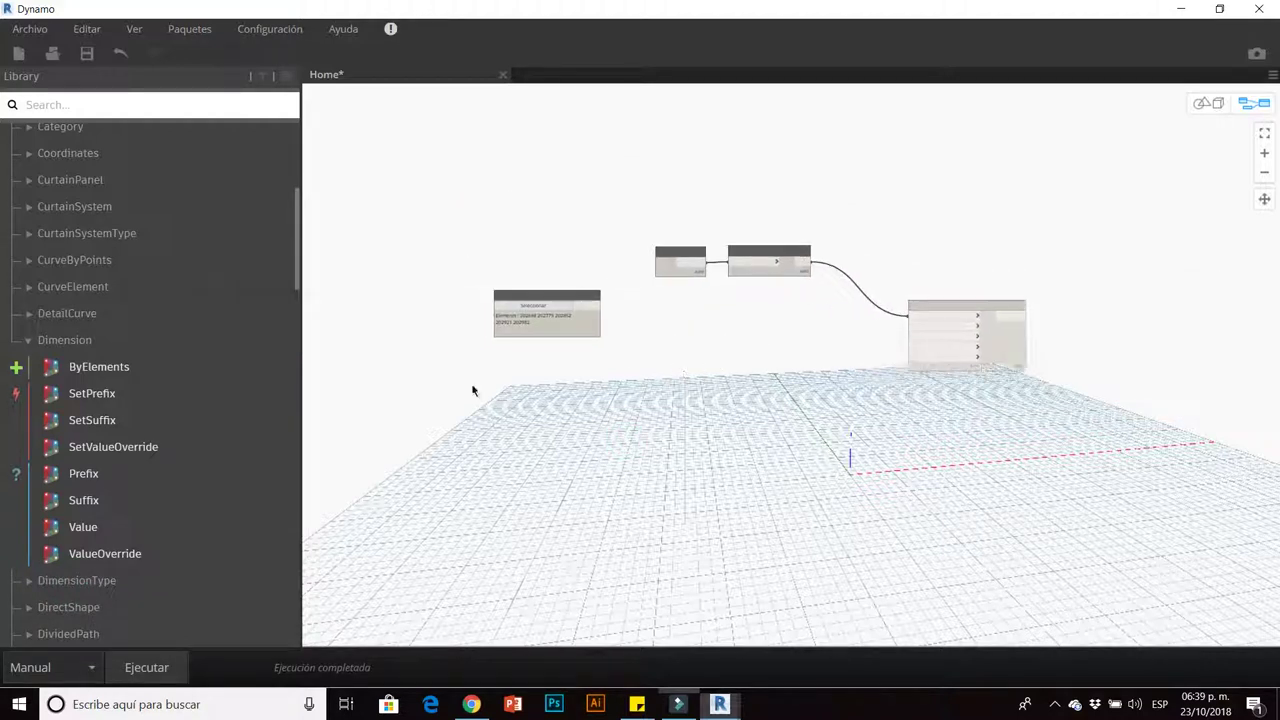
scroll(580, 400, up, 2)
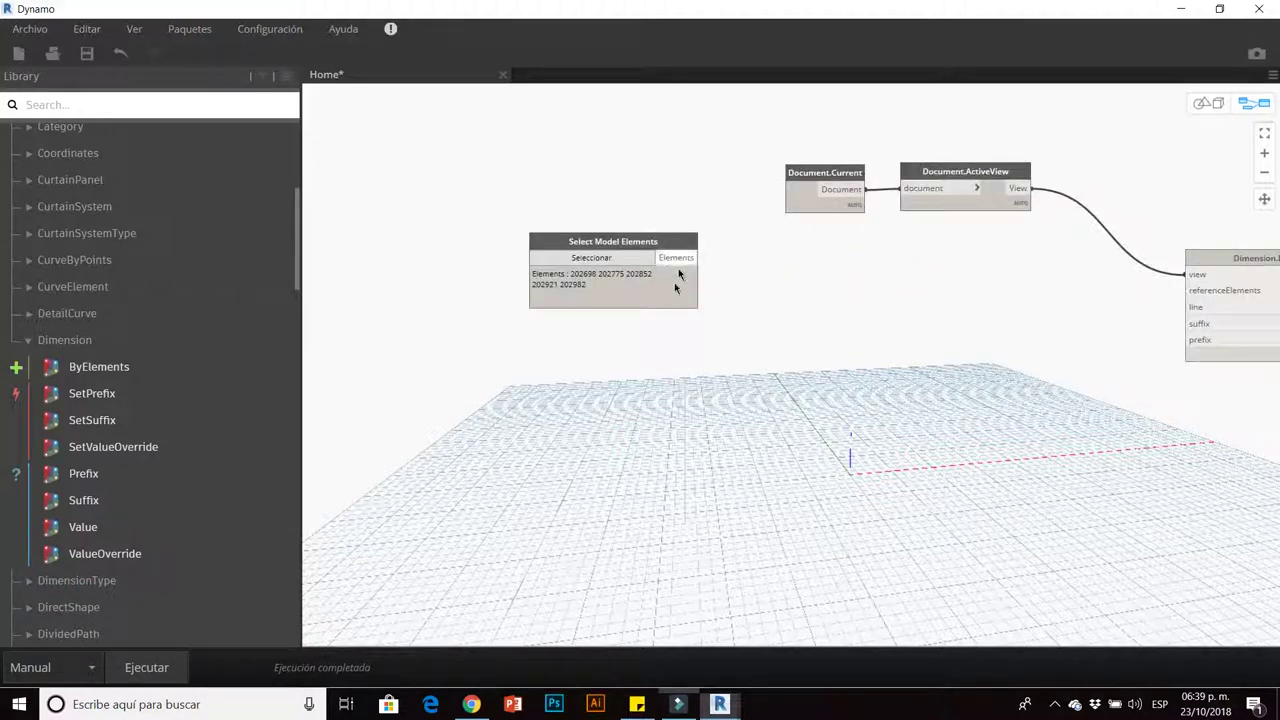
click(563, 333)
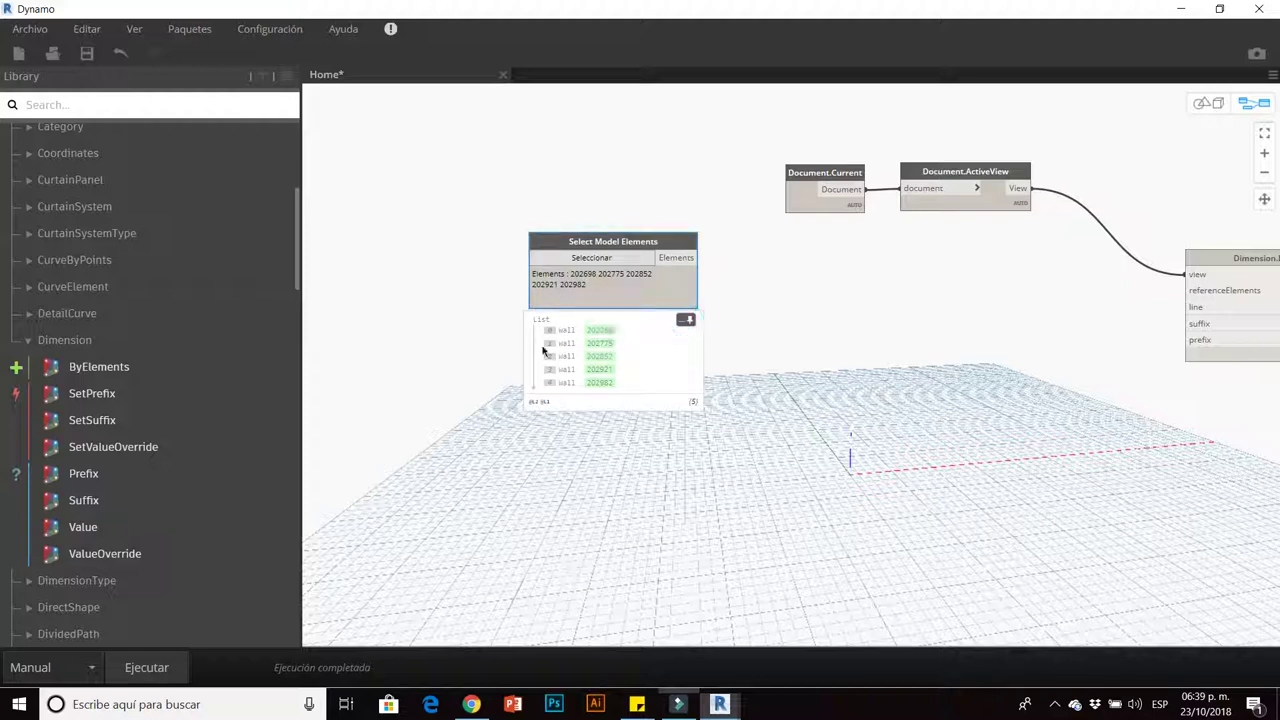
click(800, 300)
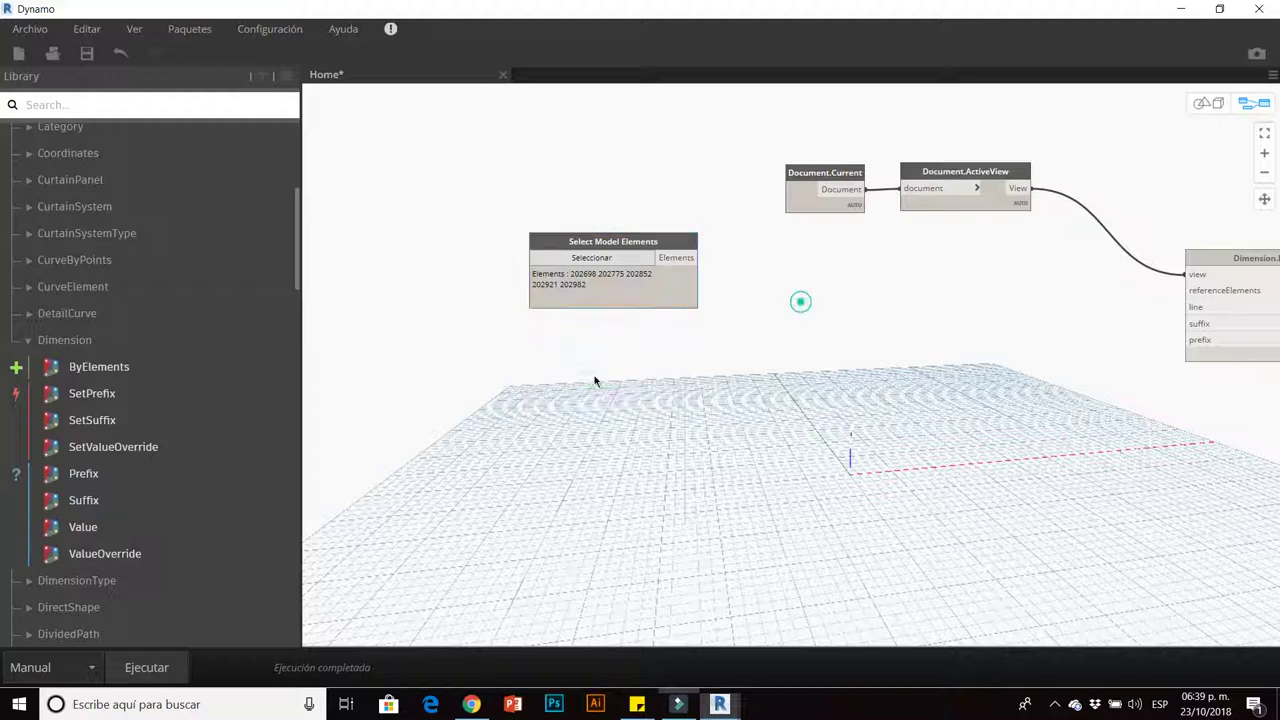
click(77, 340)
scroll(83, 407, up, 3)
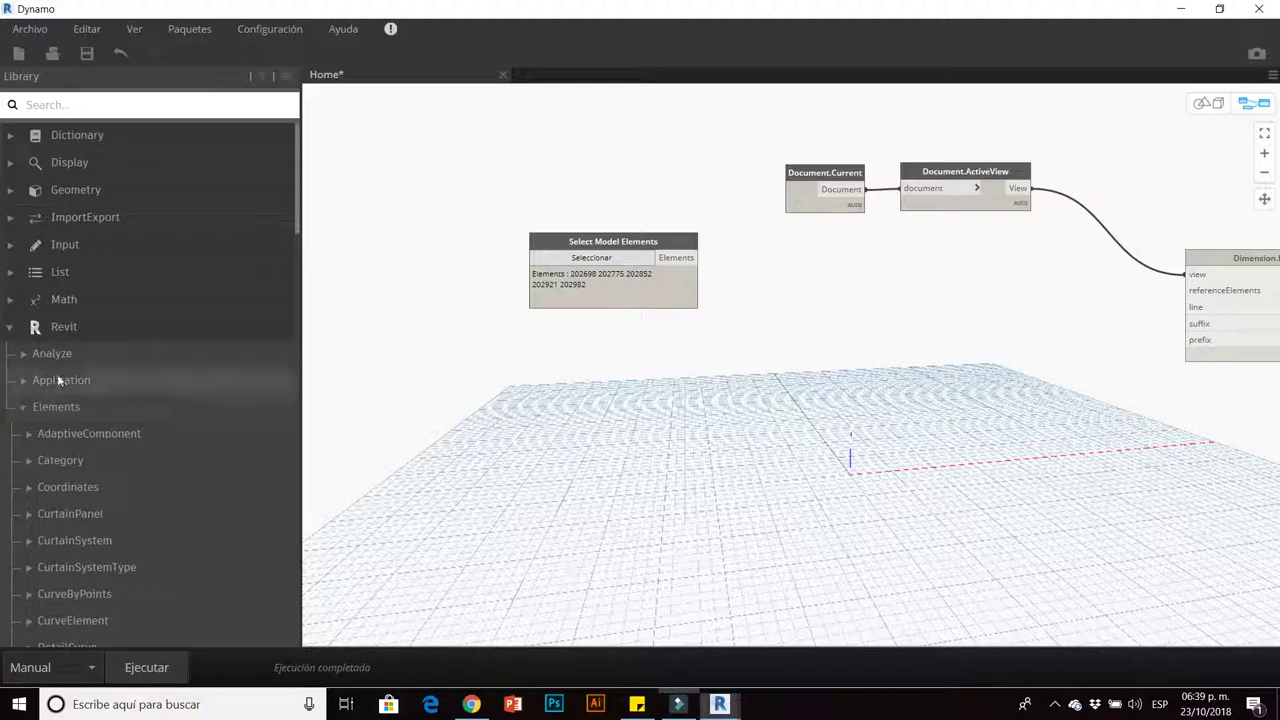
click(40, 330)
Add an Element.GetLocation node fed by Select Model Elements and run to get five wall lines.
right_click(460, 404)
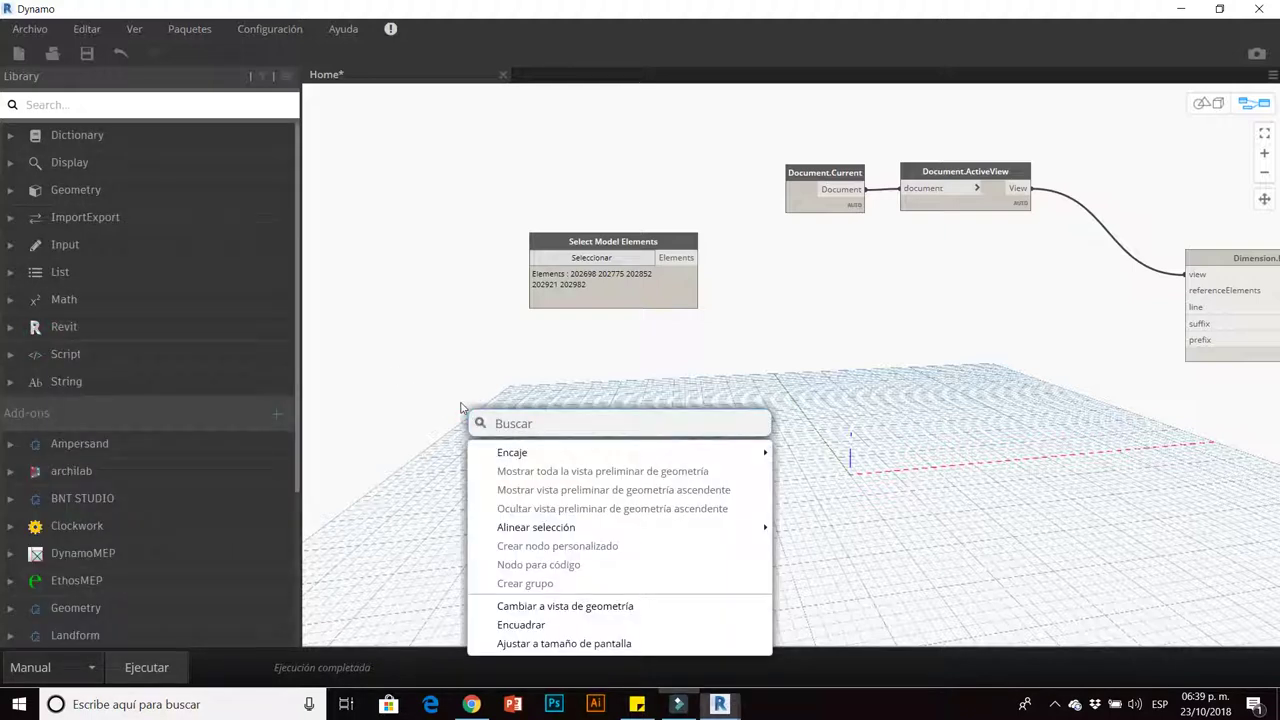
text(get)
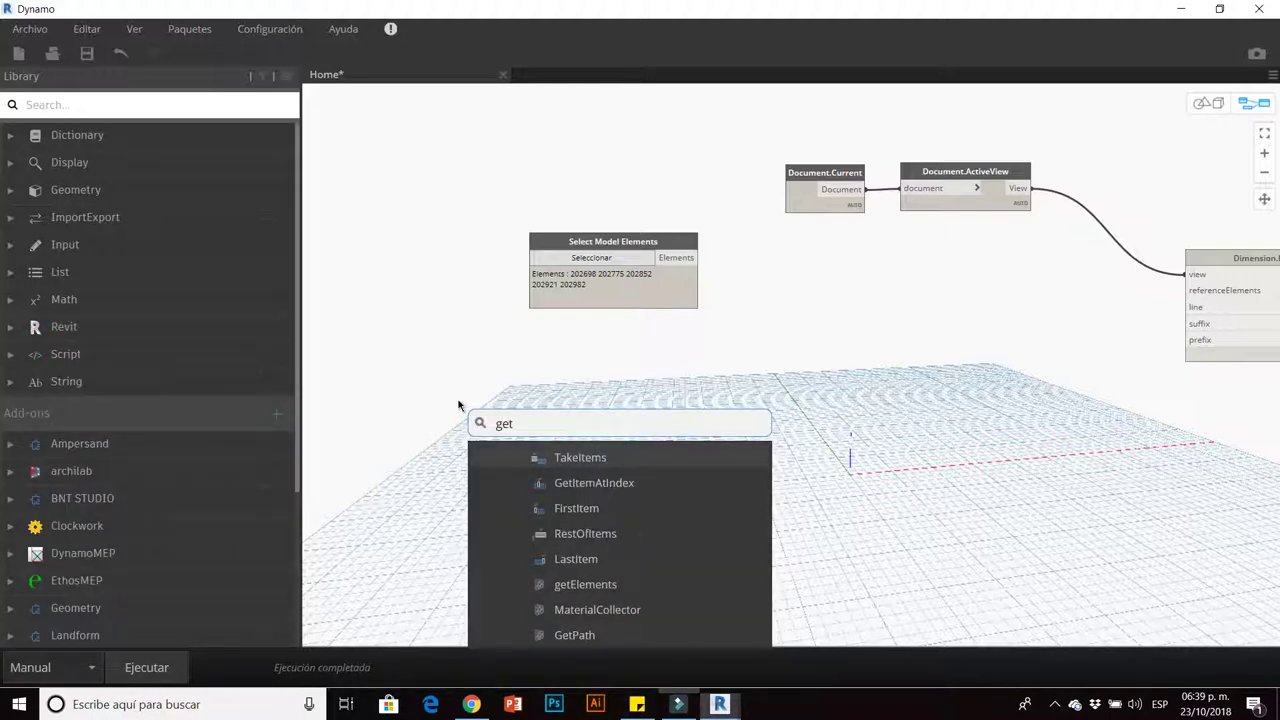
text(locat)
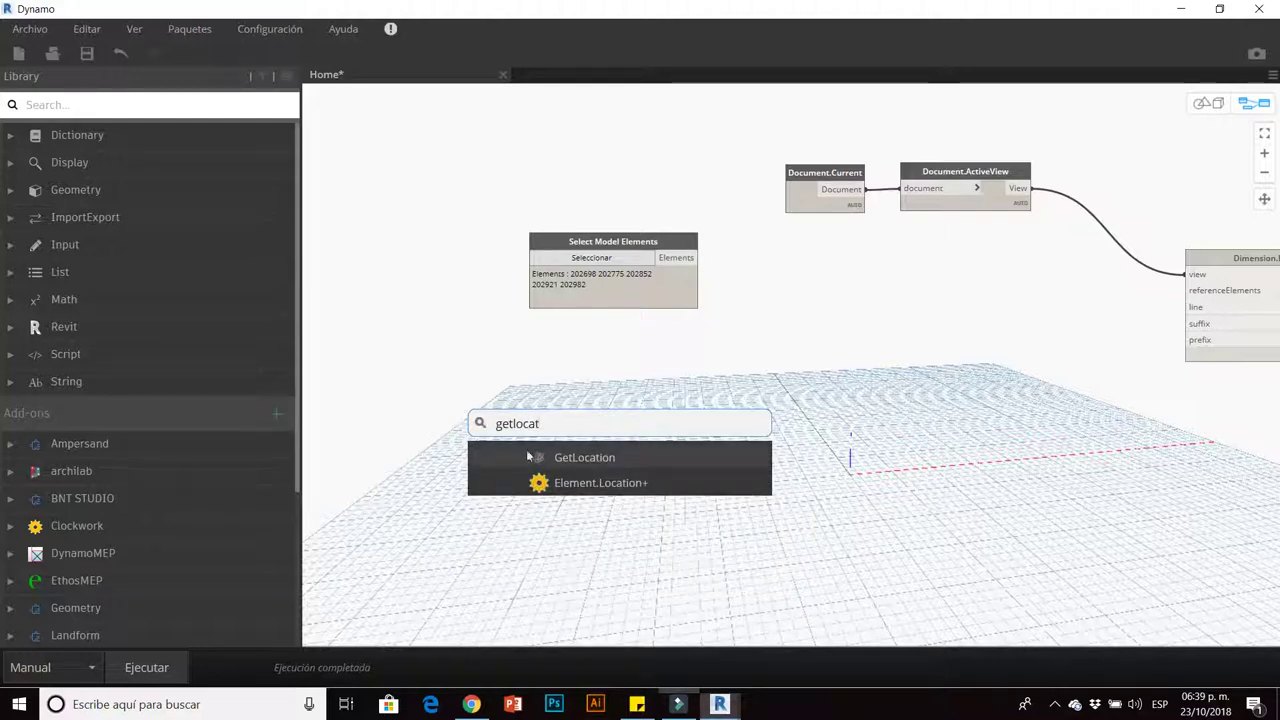
click(528, 456)
drag(614, 464, 783, 388)
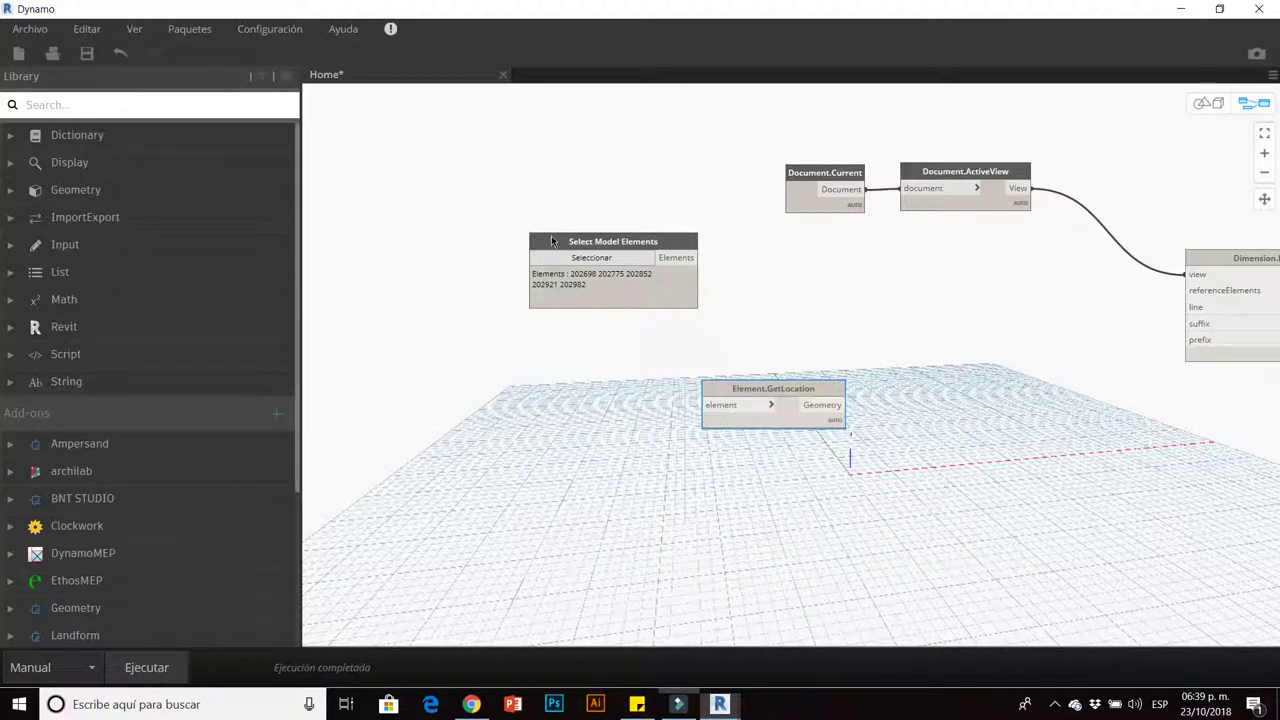
drag(553, 241, 474, 345)
mouse_move(597, 362)
mouse_down()
mouse_move(704, 402)
mouse_move(751, 387)
mouse_move(718, 362)
mouse_up()
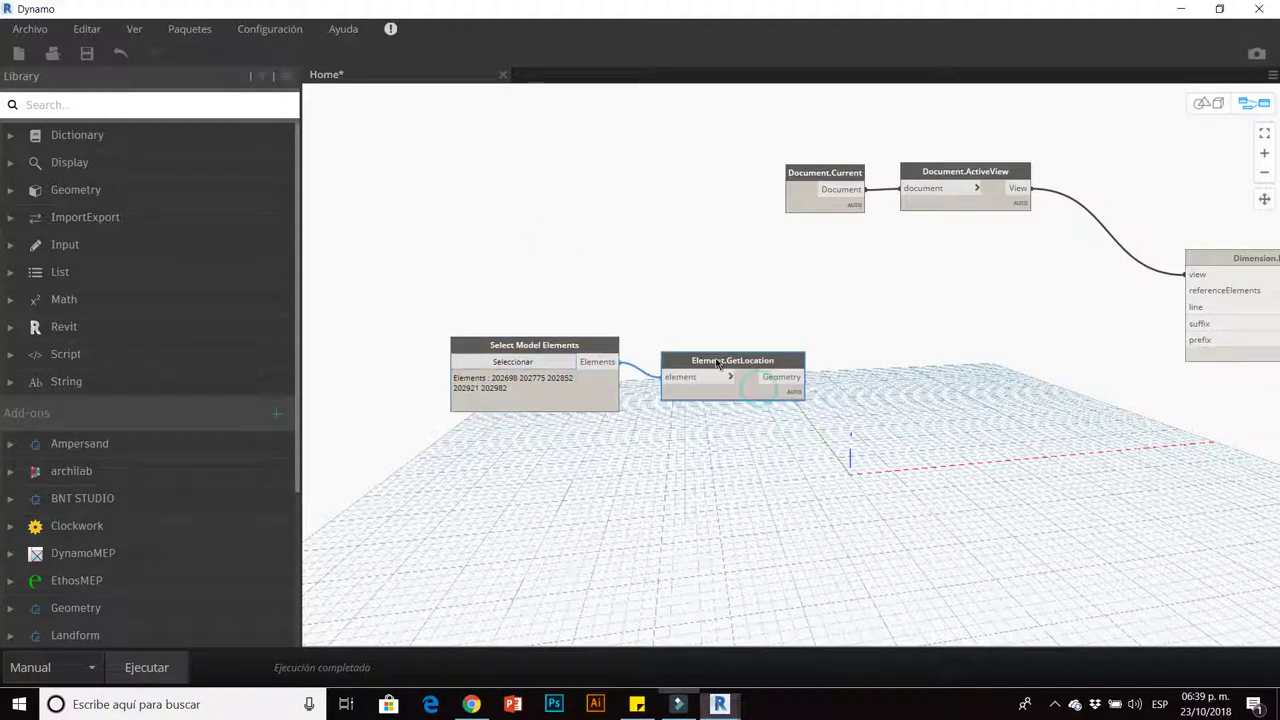
click(163, 667)
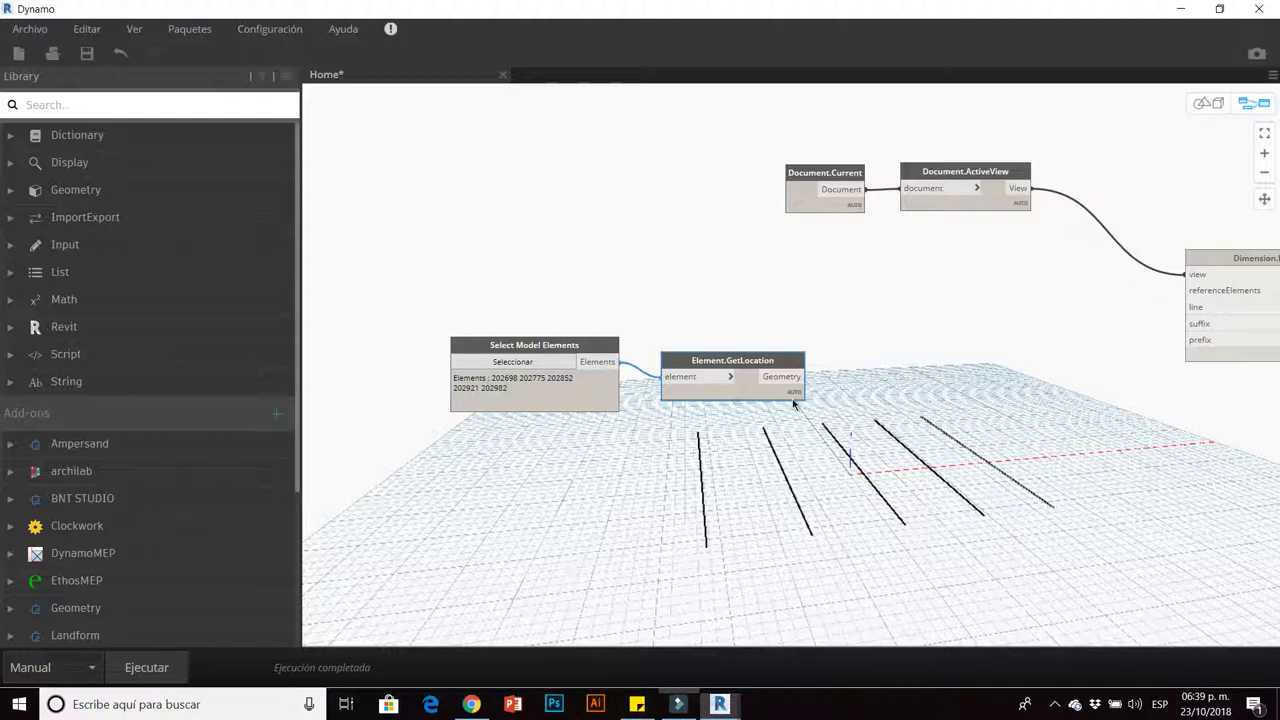
mouse_move(732, 392)
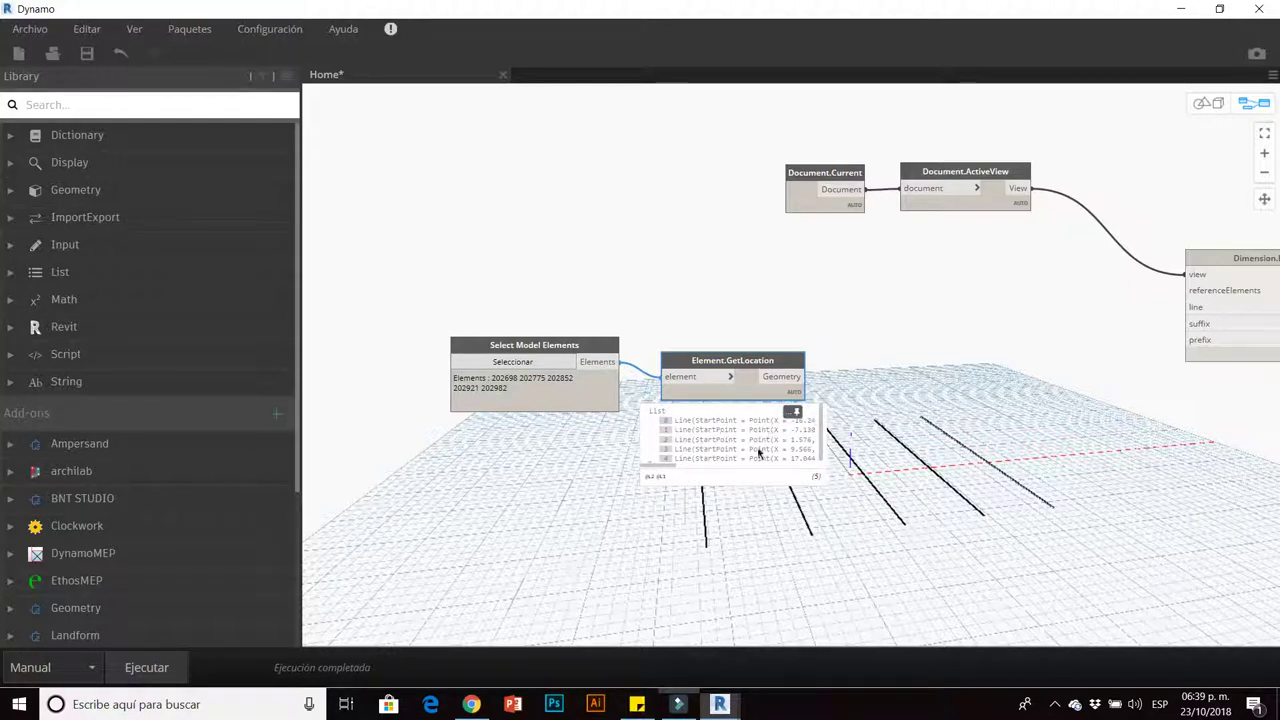
click(797, 414)
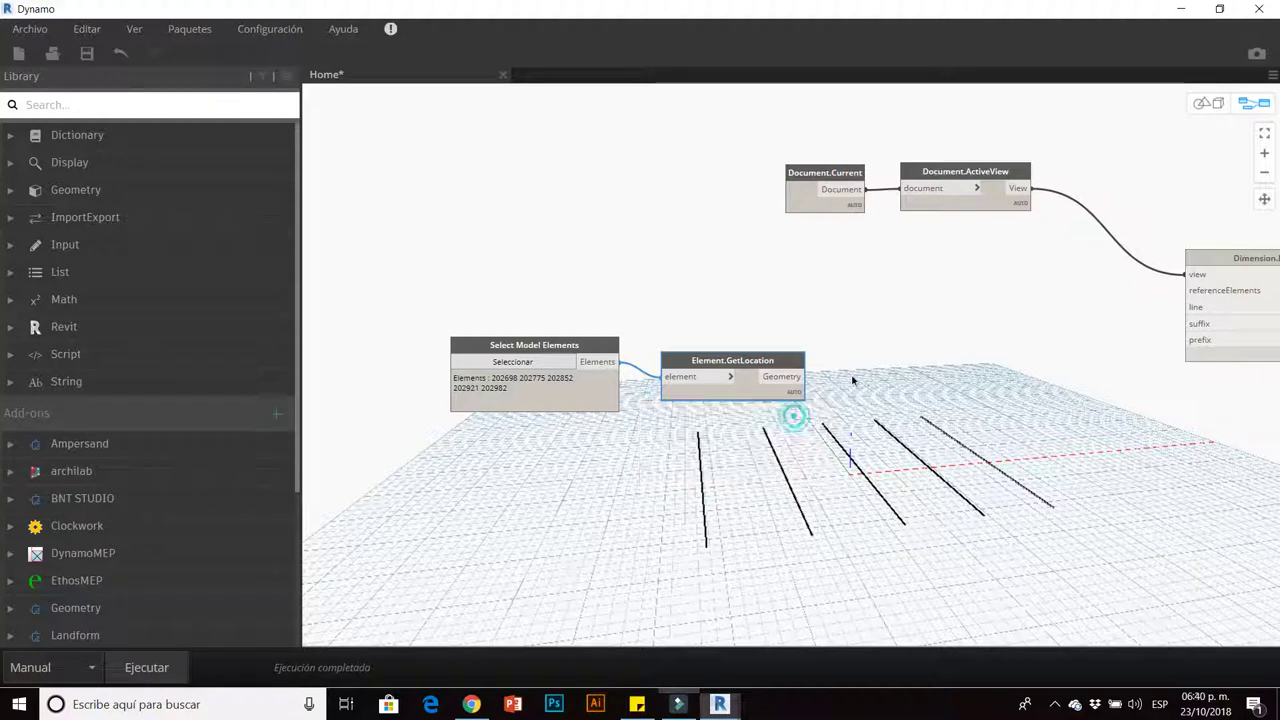
drag(578, 352, 433, 366)
drag(770, 360, 759, 339)
click(583, 323)
drag(453, 358, 478, 322)
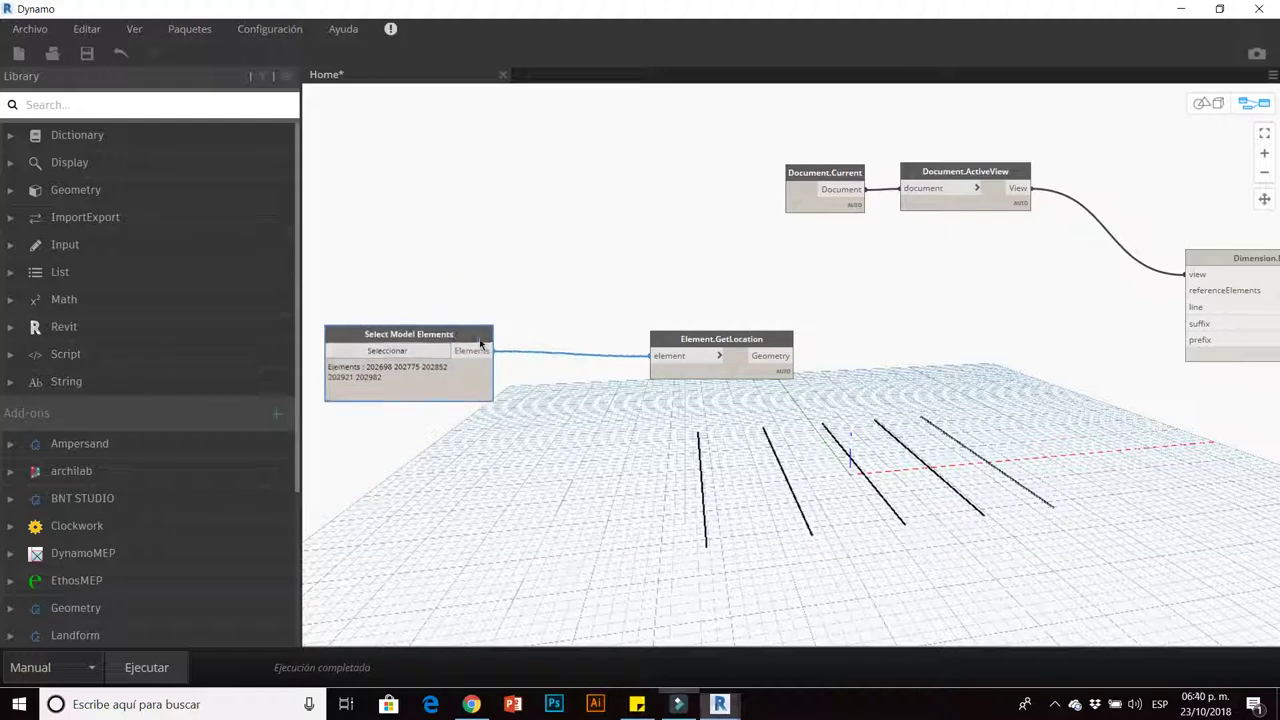
scroll(1107, 376, down, 1)
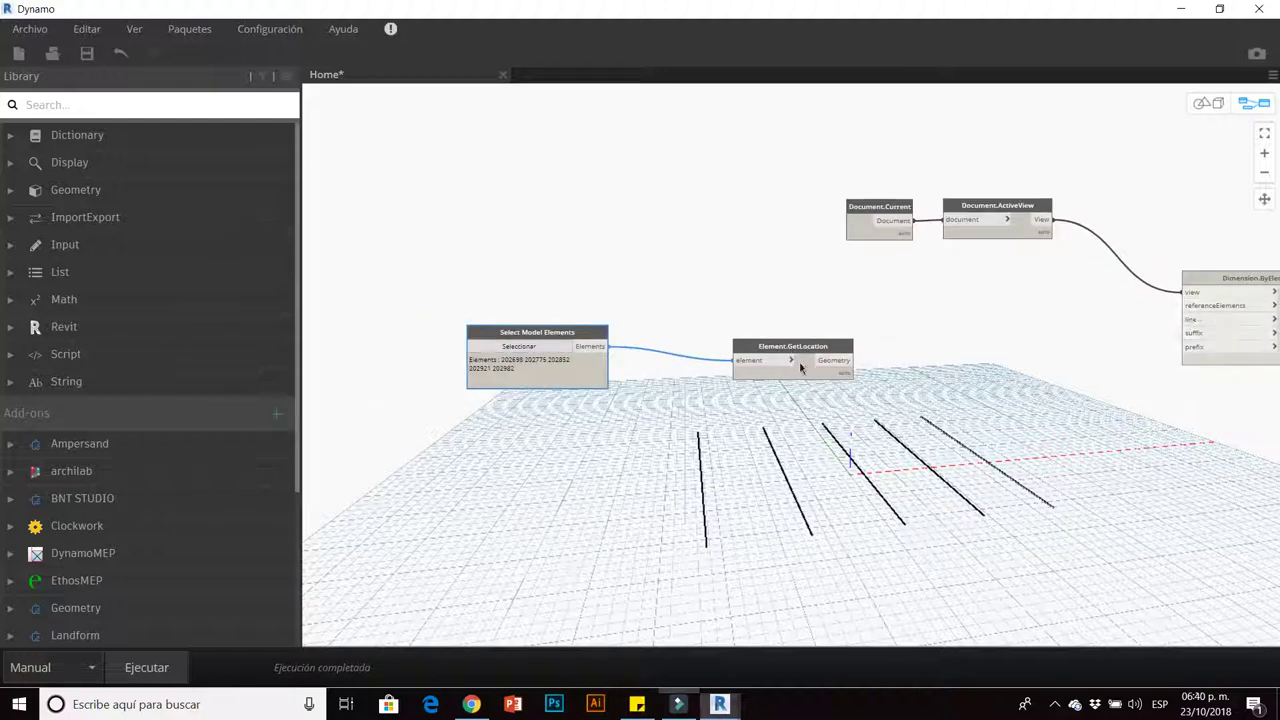
scroll(602, 360, up, 2)
drag(580, 336, 549, 339)
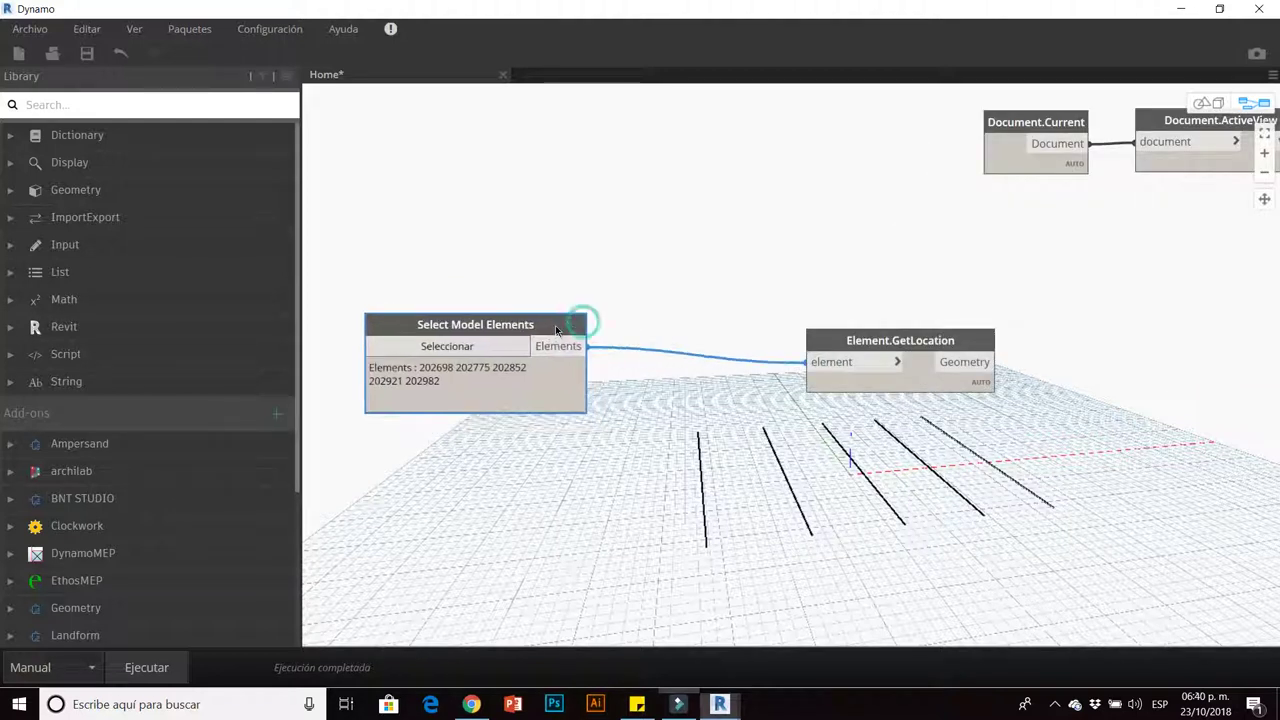
drag(832, 342, 685, 336)
click(680, 308)
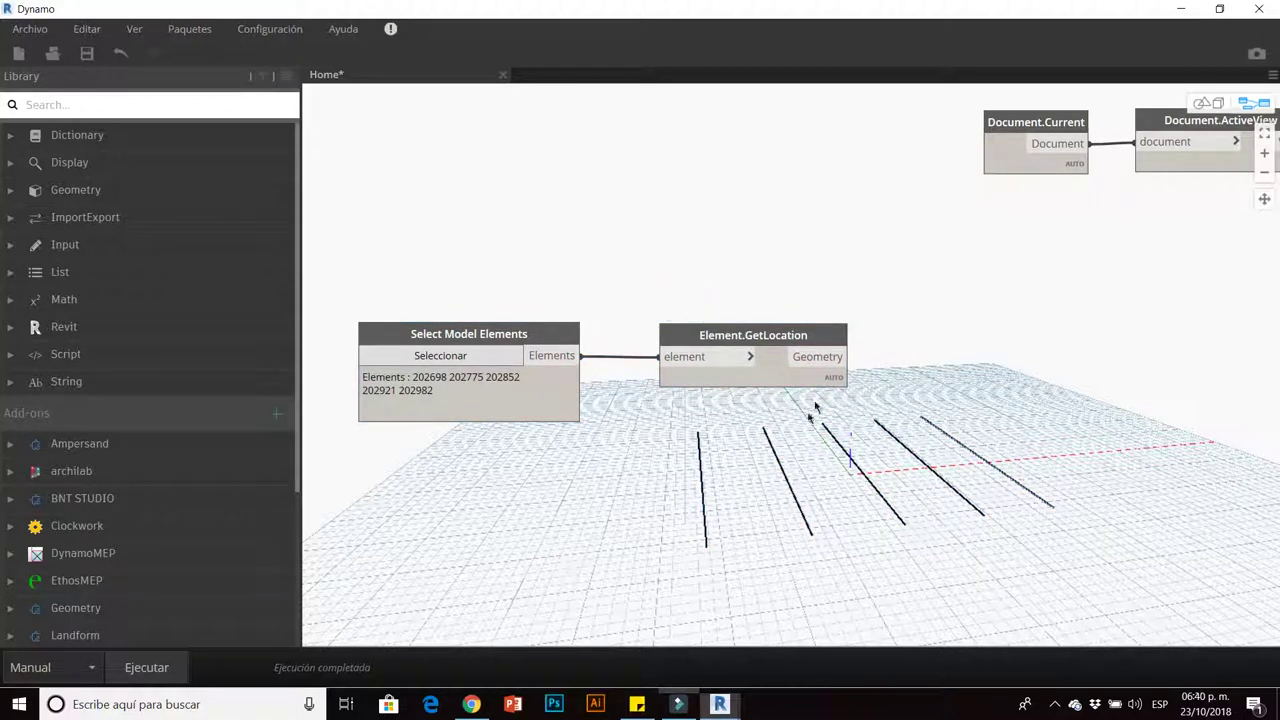
drag(767, 339, 789, 339)
middle_drag(789, 339, 689, 344)
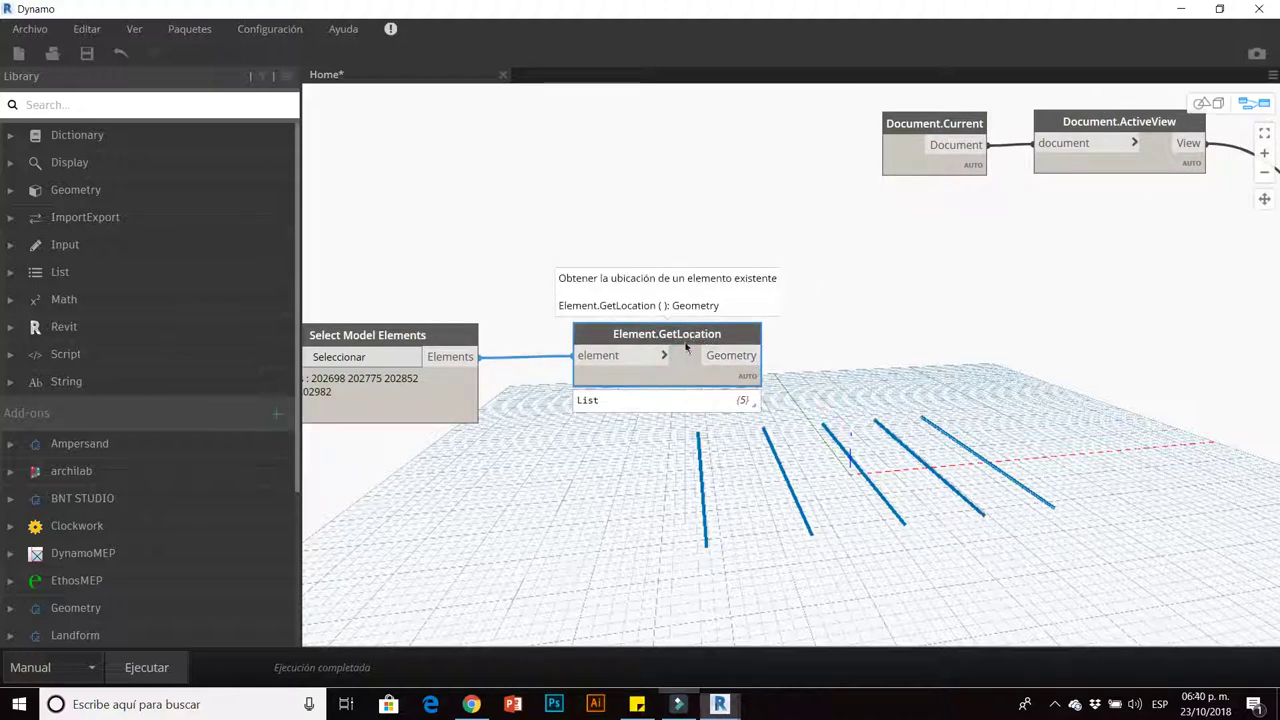
mouse_move(632, 421)
mouse_move(666, 350)
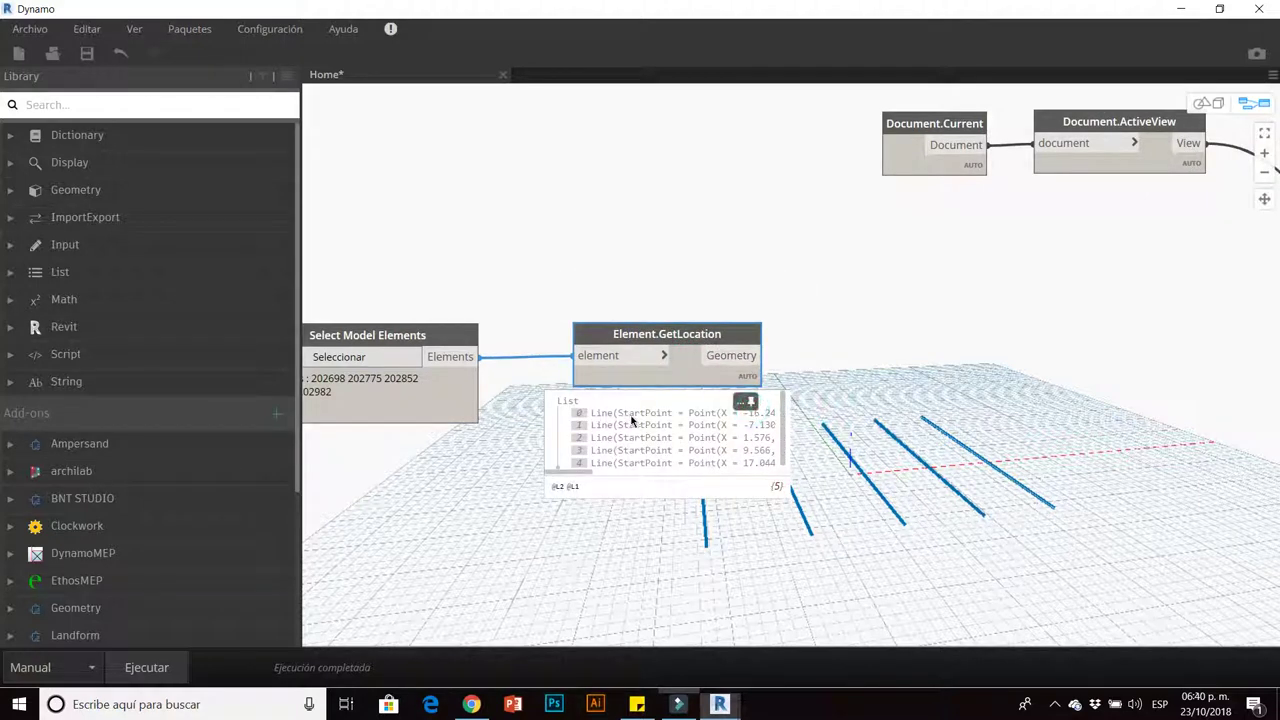
click(887, 370)
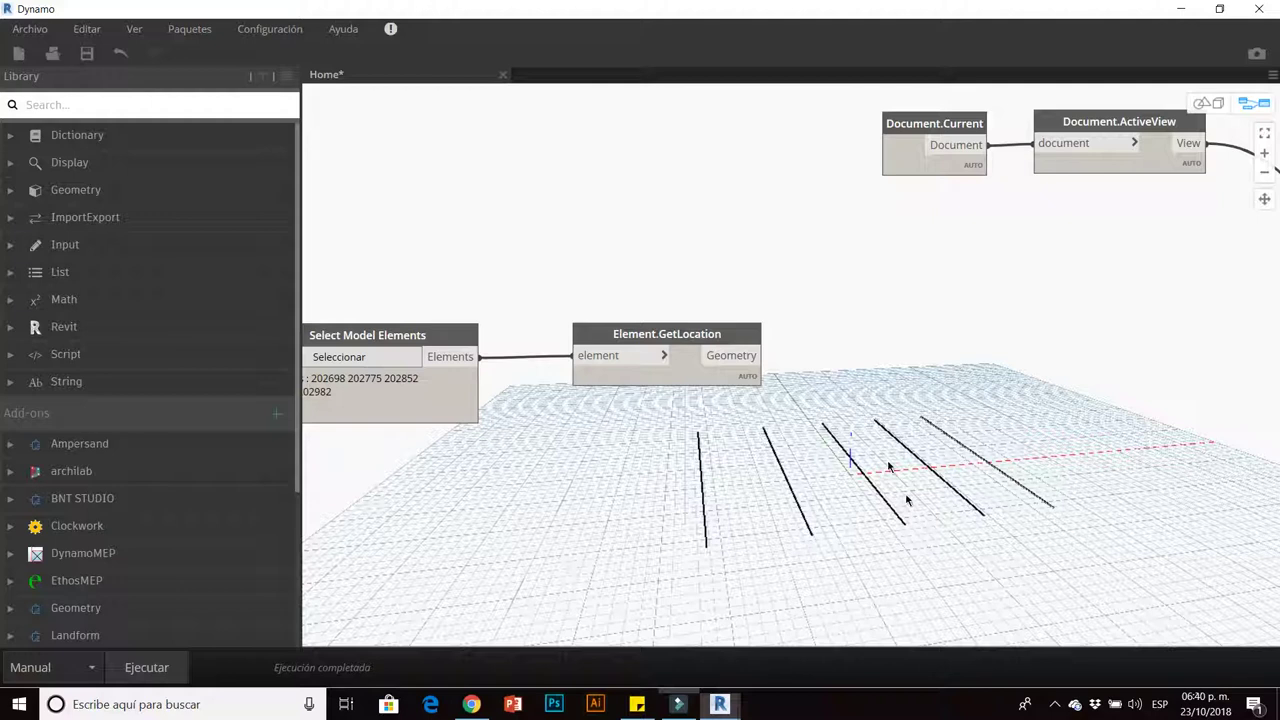
scroll(645, 440, down, 1)
drag(679, 358, 645, 363)
click(753, 373)
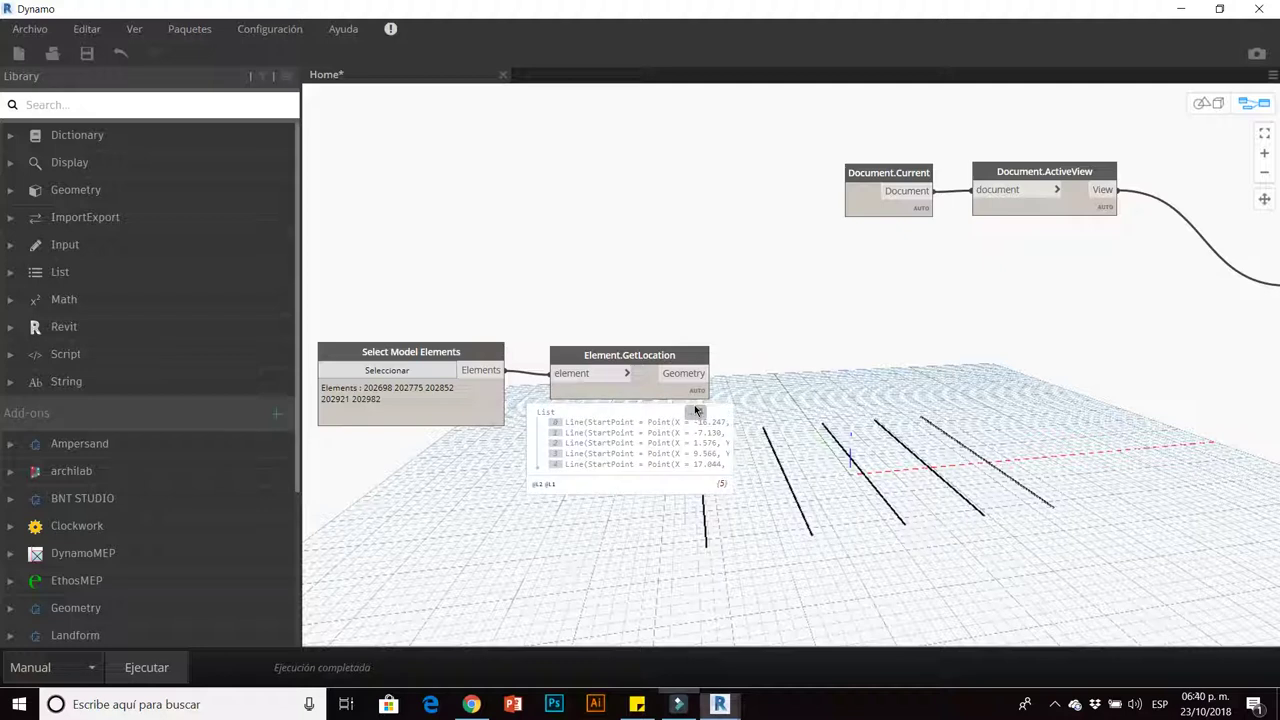
drag(686, 361, 693, 360)
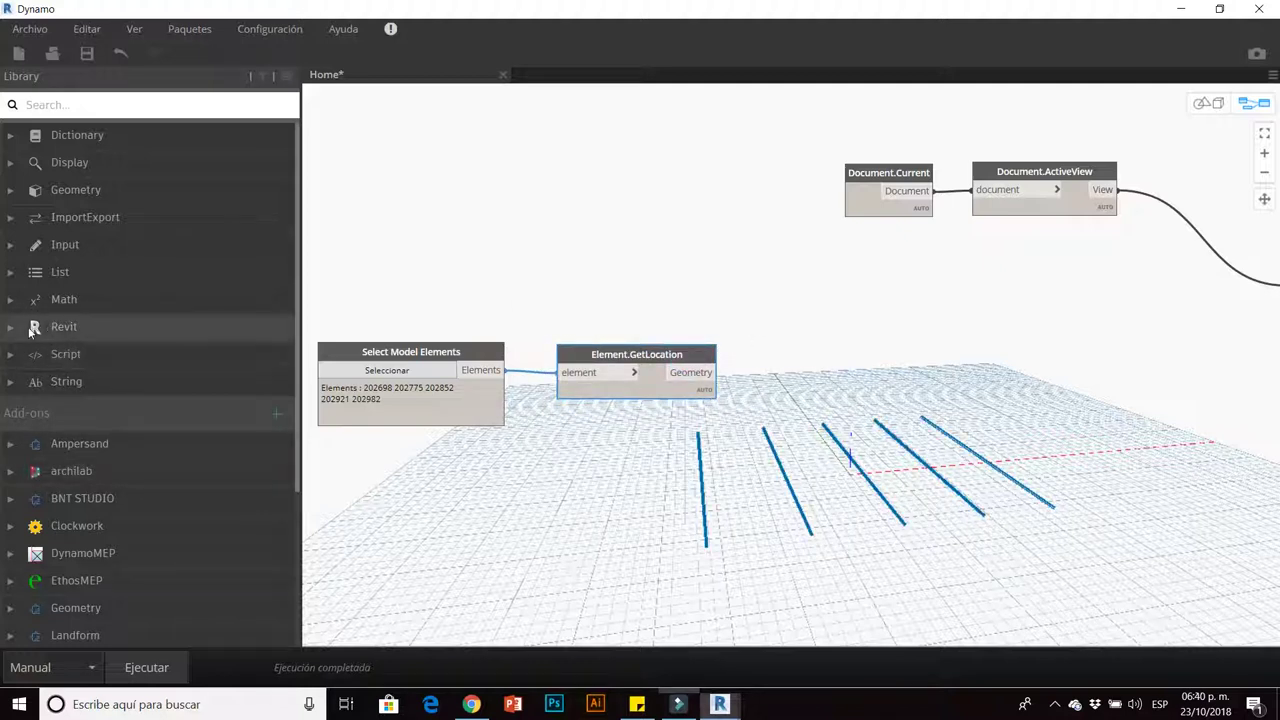
middle_drag(840, 317, 620, 320)
scroll(960, 292, up, 2)
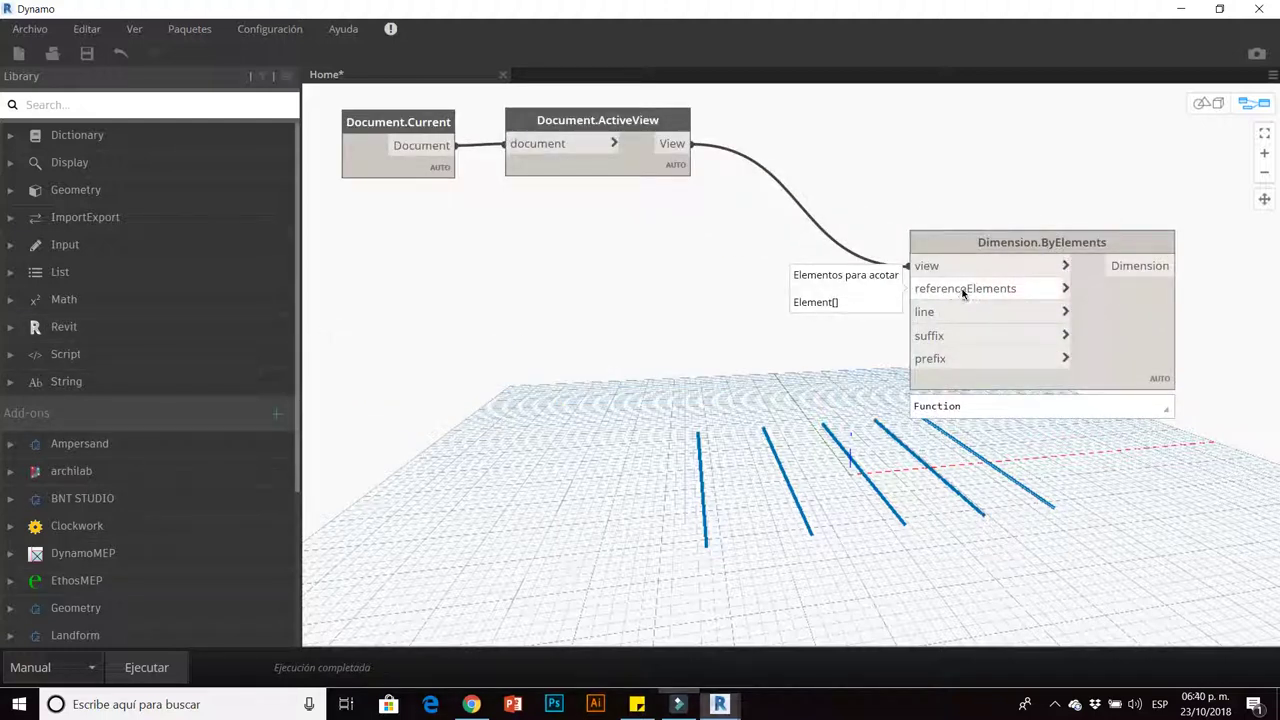
scroll(940, 296, down, 3)
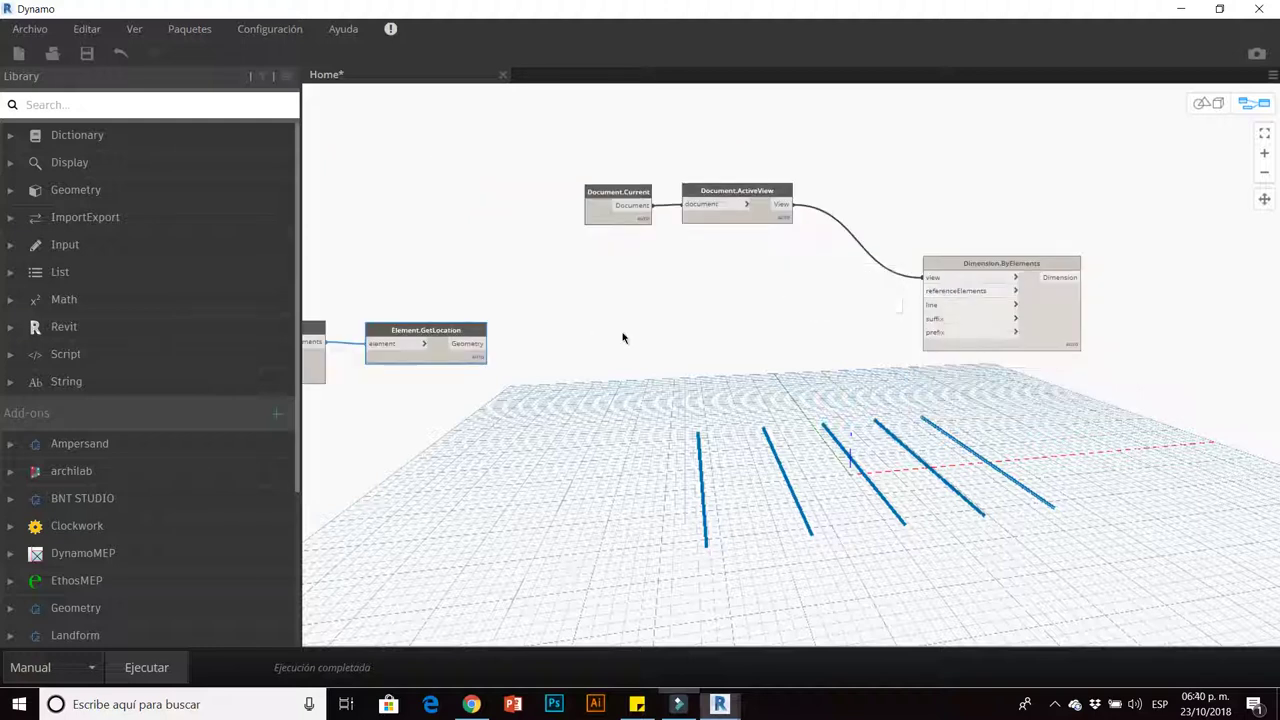
middle_drag(475, 337, 680, 334)
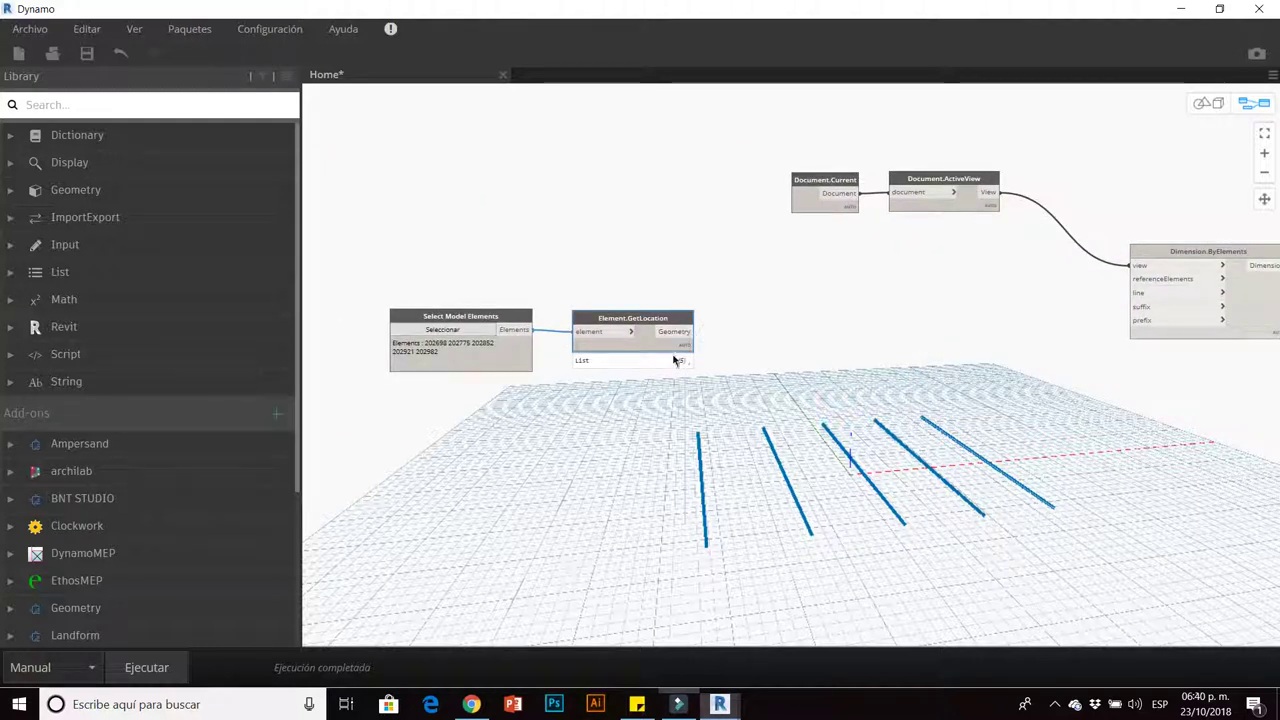
Expand the Revit category in the Dynamo node library.
click(657, 425)
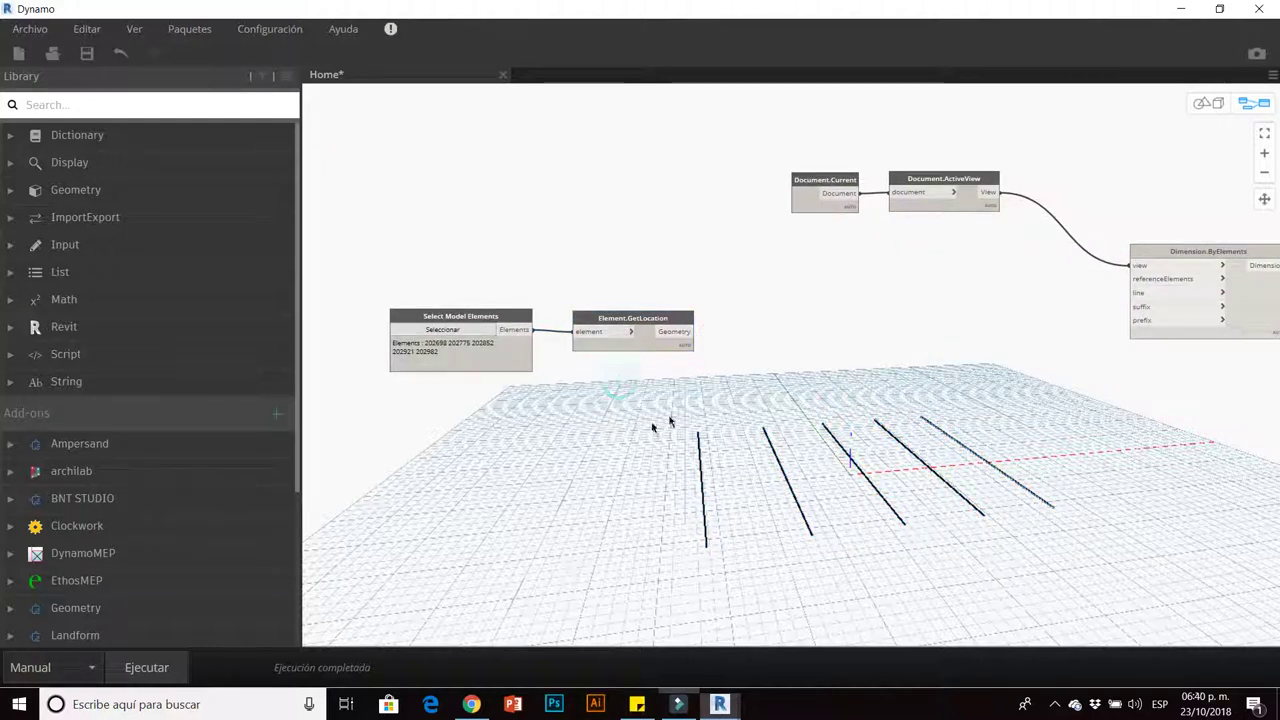
click(70, 330)
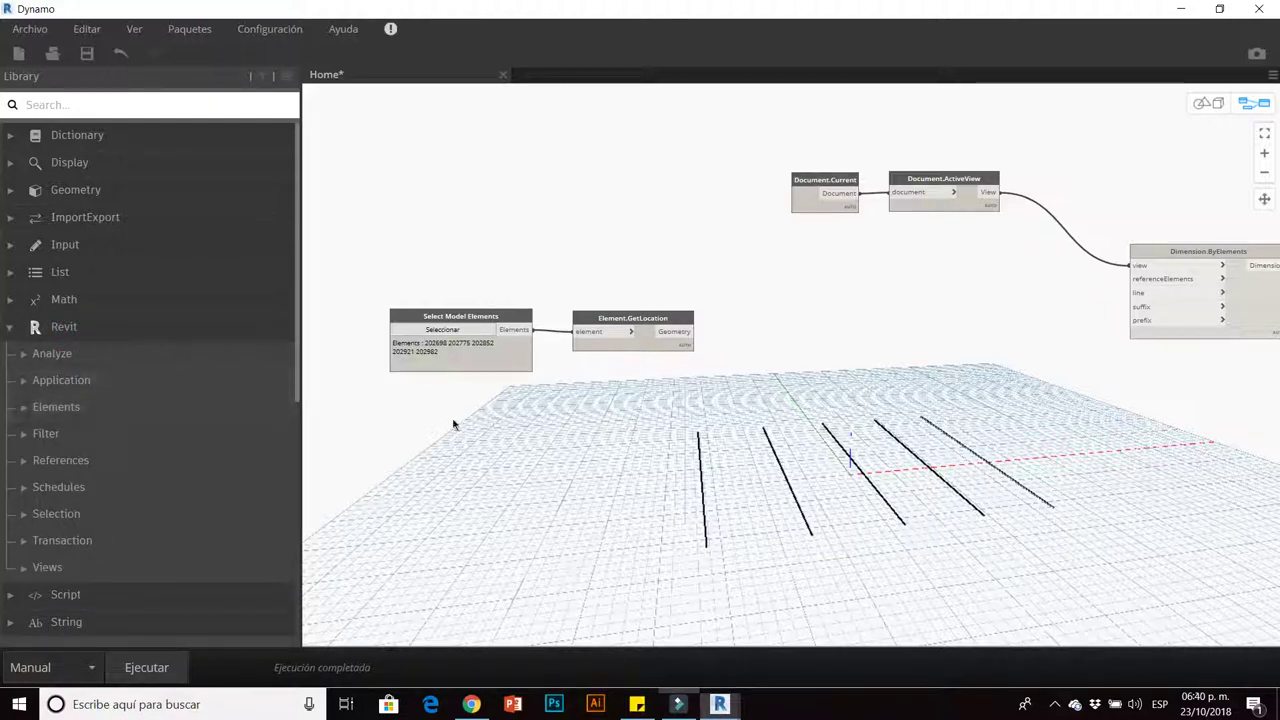
scroll(651, 357, up, 2)
scroll(651, 357, up, 3)
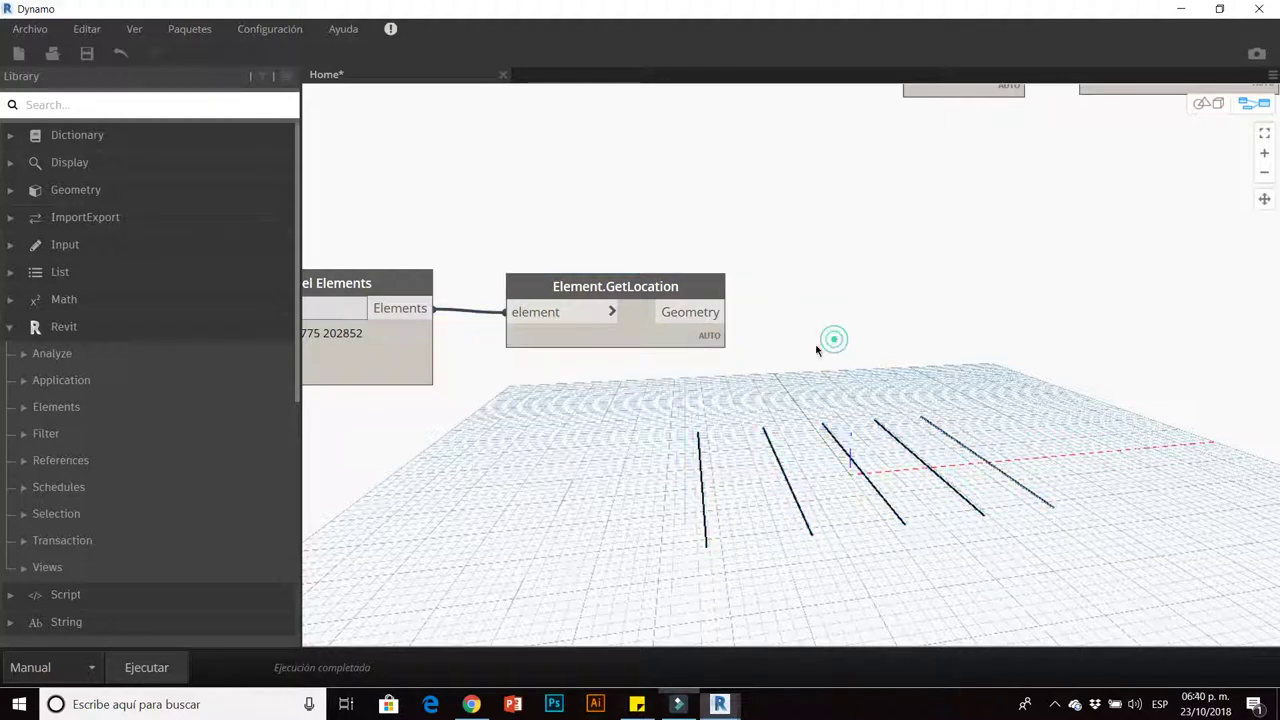
scroll(810, 345, down, 2)
Search the canvas node menu for 'start' to list the StartPoint nodes.
right_click(745, 366)
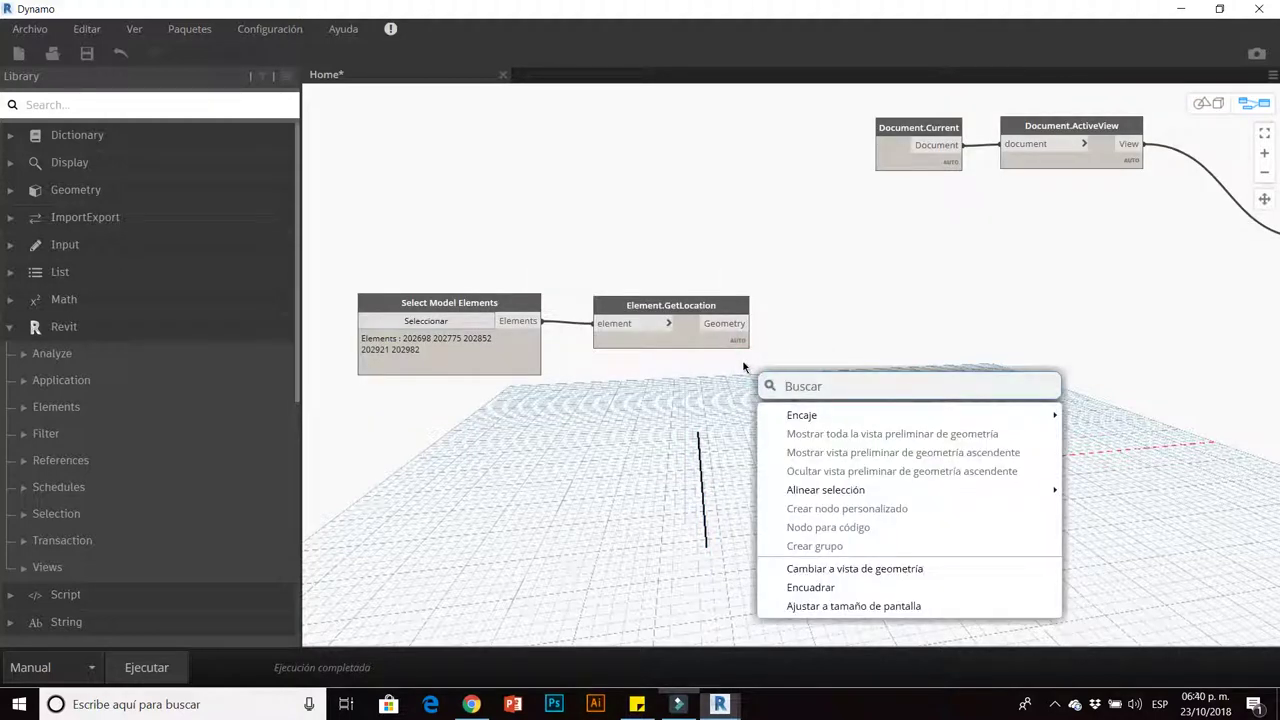
text(starpoint)
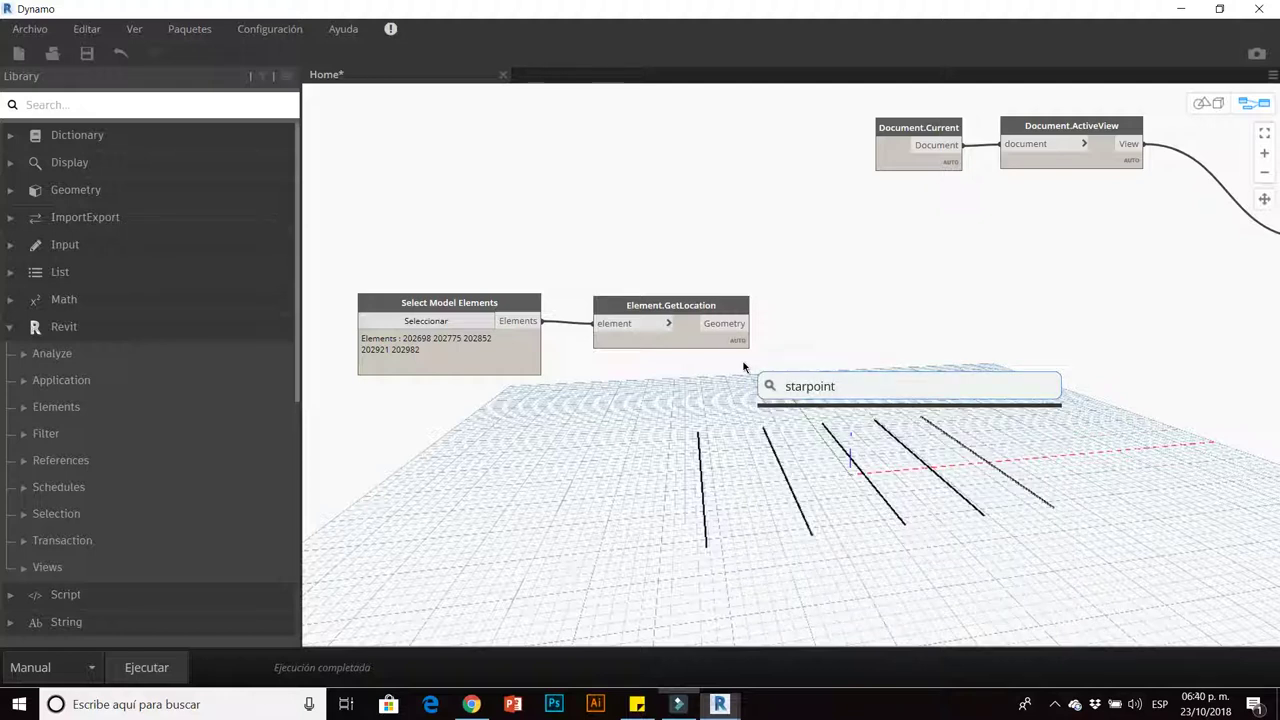
key(Escape)
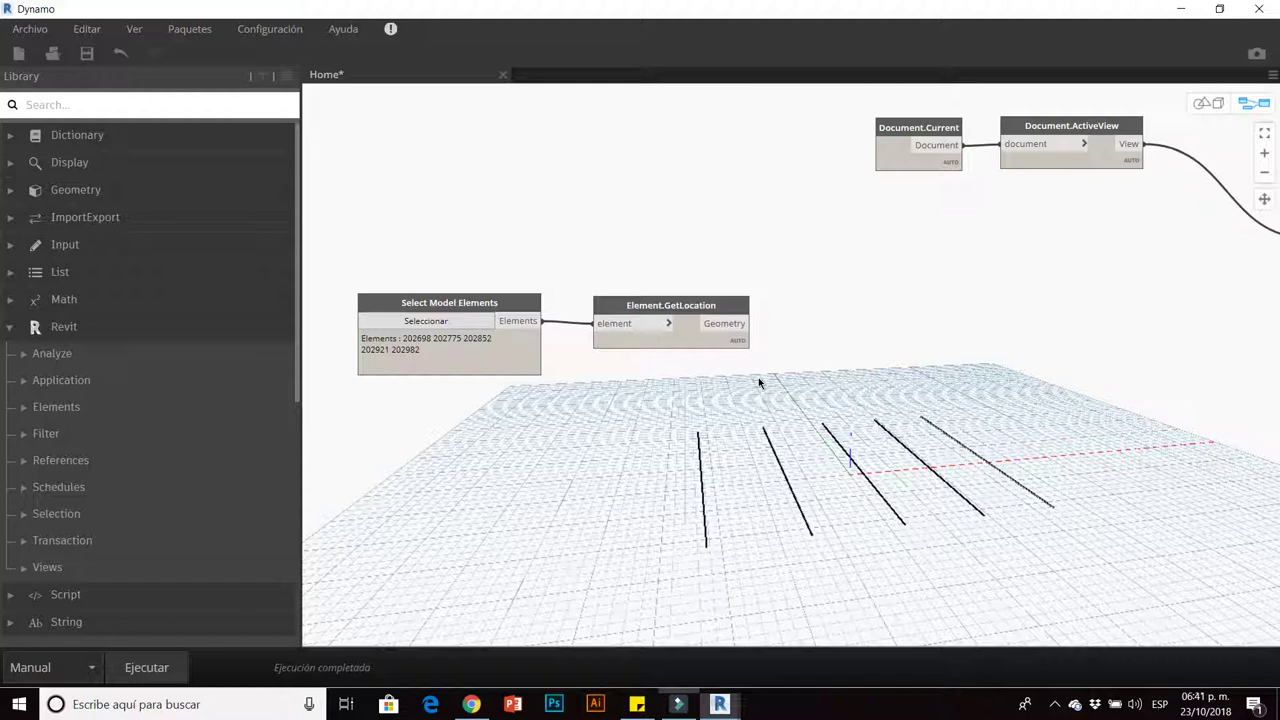
right_click(758, 379)
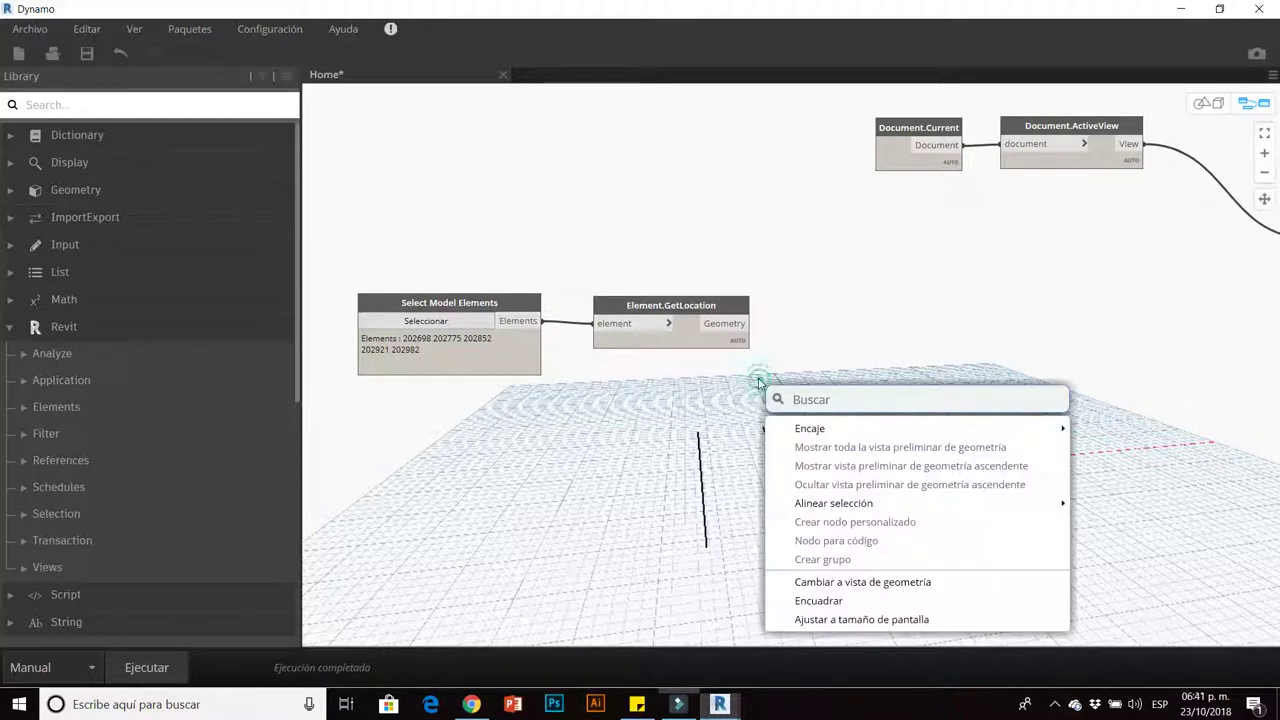
text(starpoin)
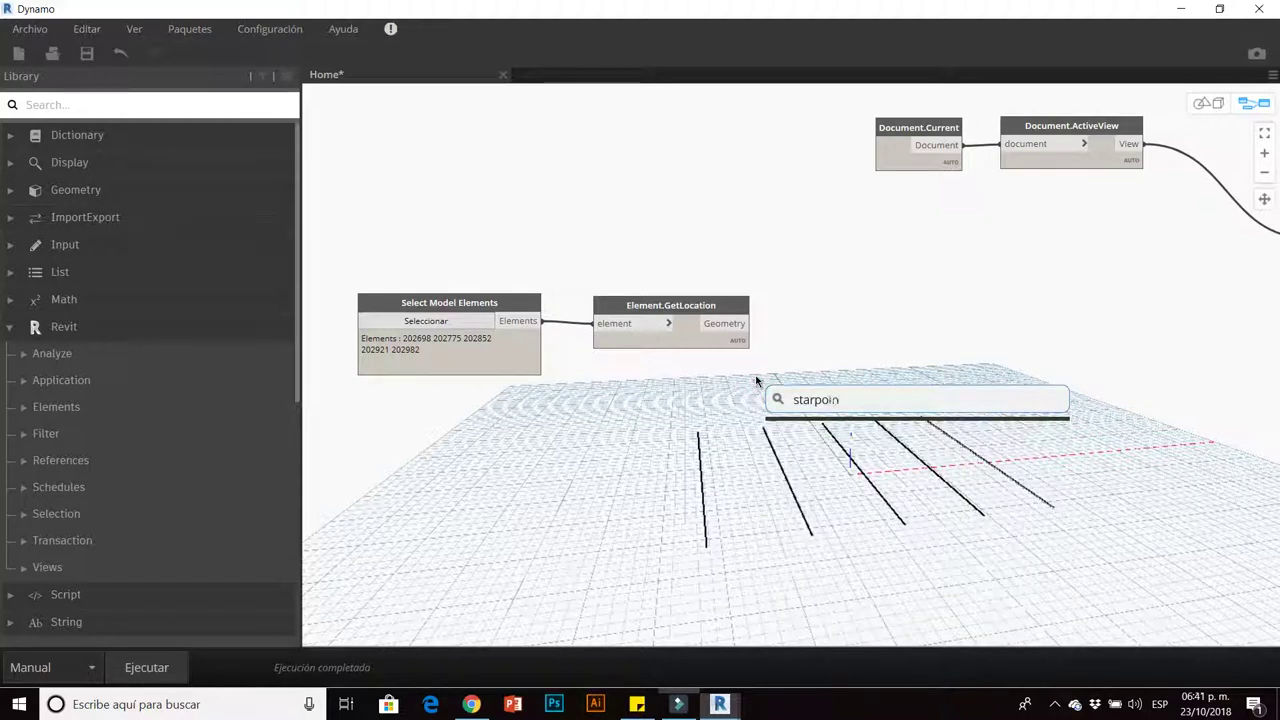
key(BackSpace)
key(BackSpace)
key(BackSpace)
key(BackSpace)
text(ra)
key(BackSpace)
key(BackSpace)
text(art)
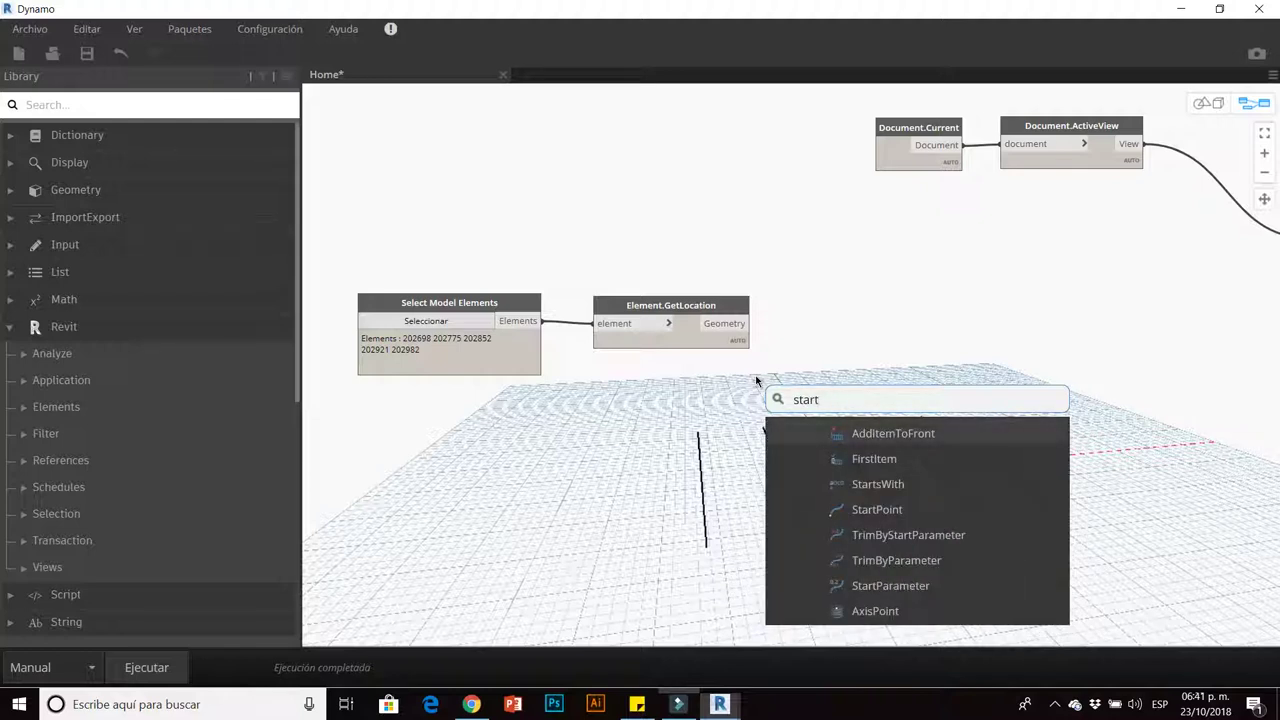
Add Curve.StartPoint and Curve.EndPoint nodes fed by Element.GetLocation and run the graph.
click(890, 510)
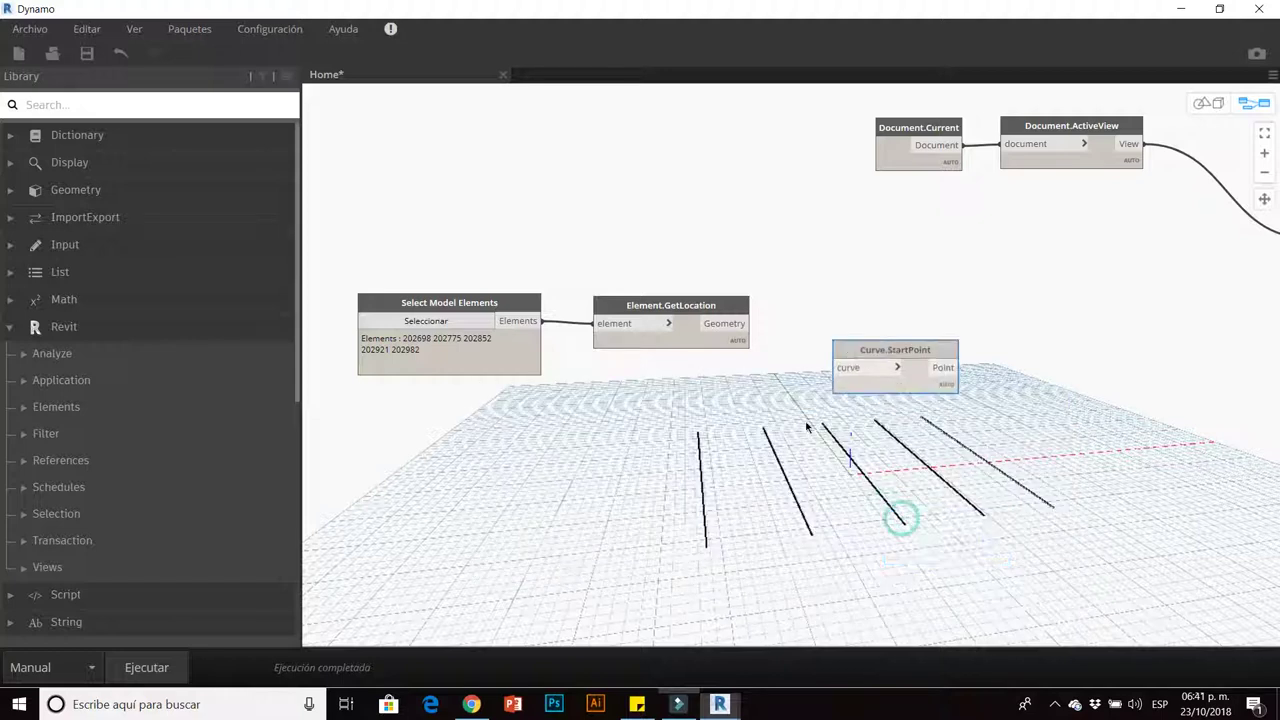
right_click(797, 447)
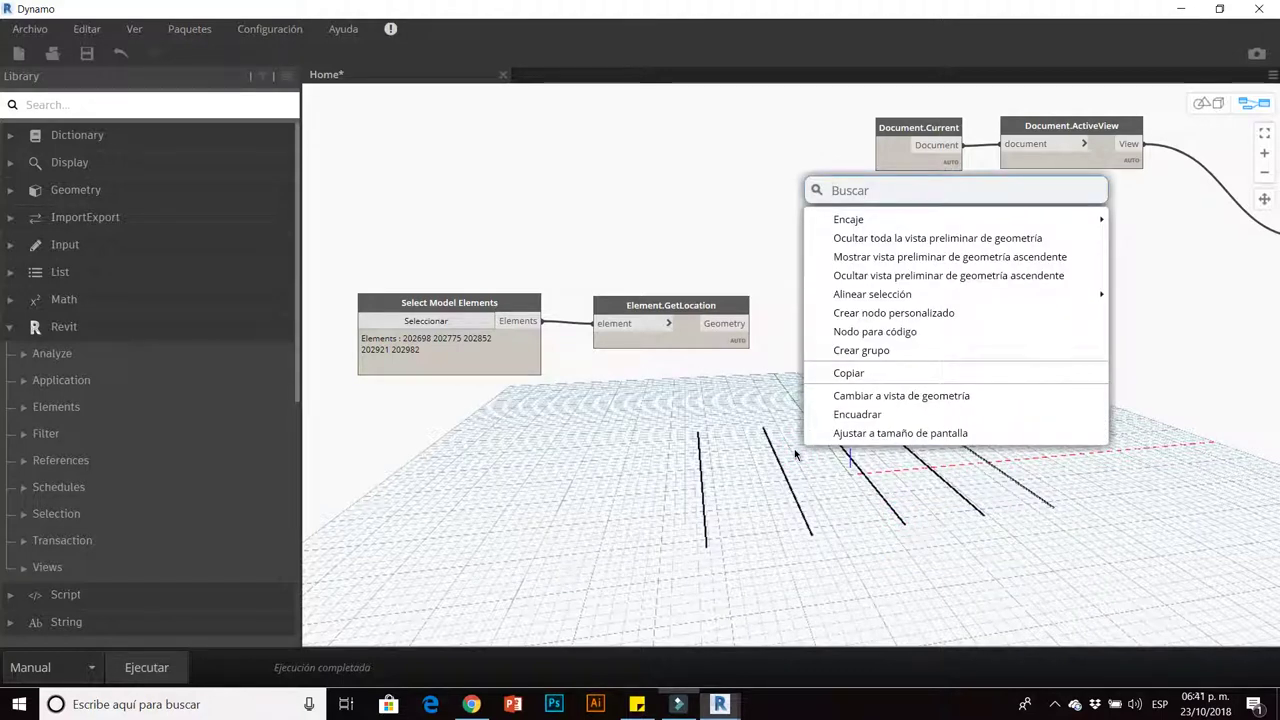
text(last)
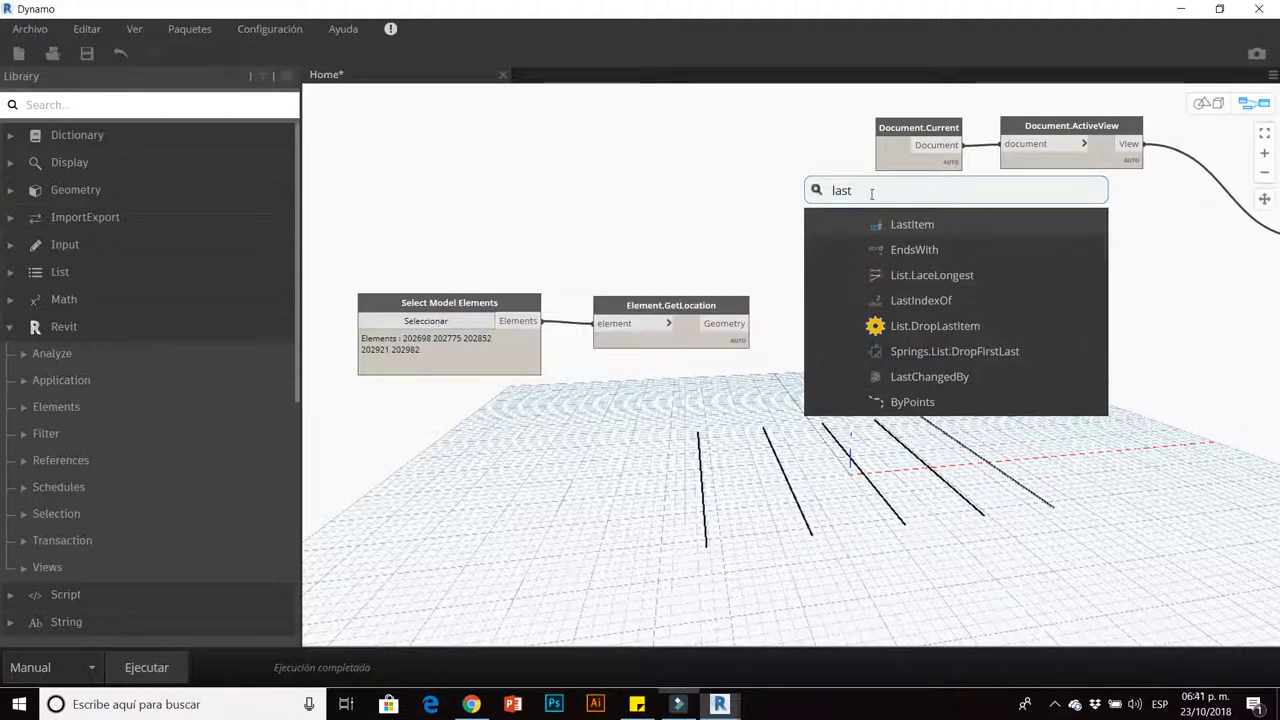
click(797, 193)
right_click(780, 188)
text(end)
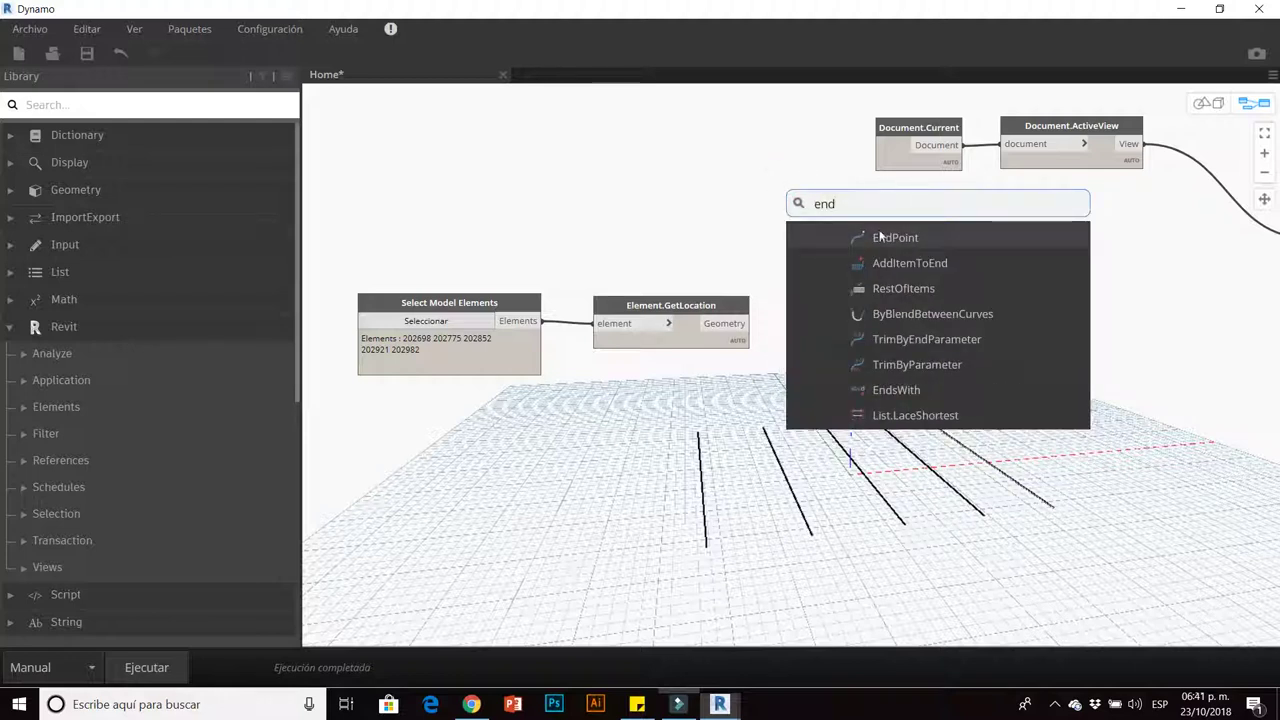
click(880, 236)
drag(880, 240, 840, 415)
drag(870, 345, 820, 276)
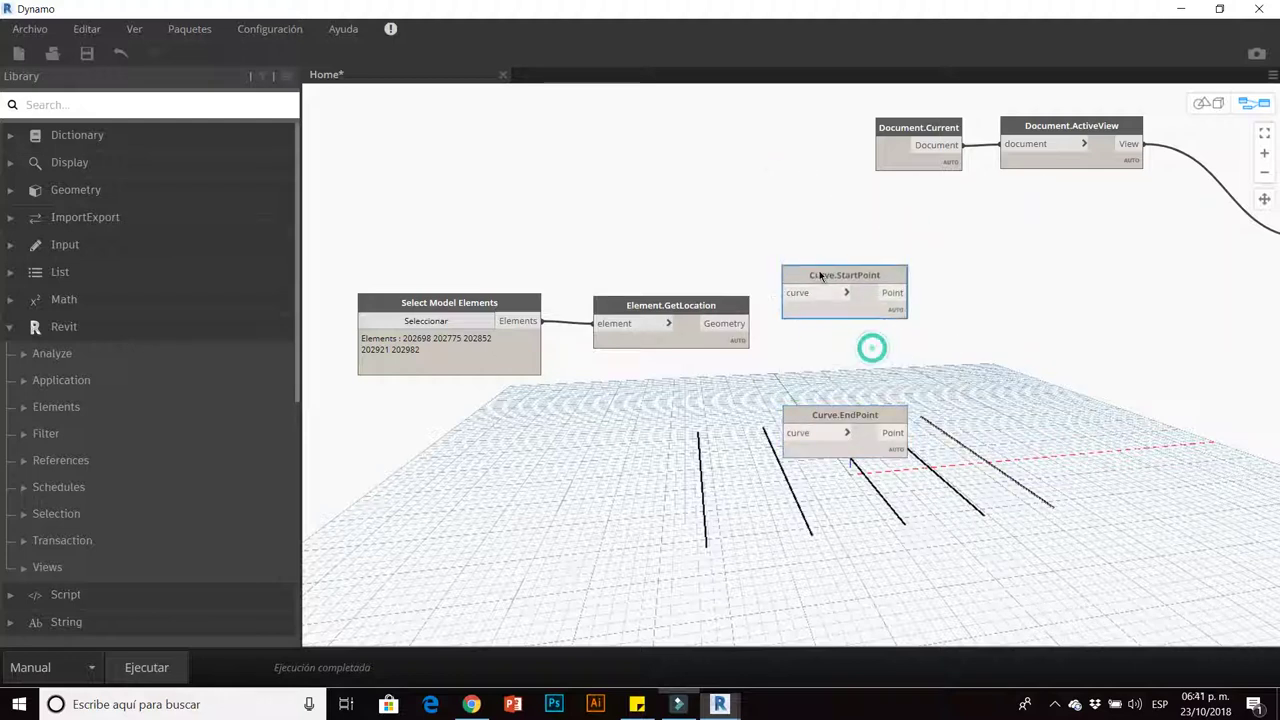
mouse_move(749, 323)
mouse_down()
mouse_move(790, 292)
mouse_move(797, 432)
mouse_move(819, 380)
mouse_up()
click(146, 667)
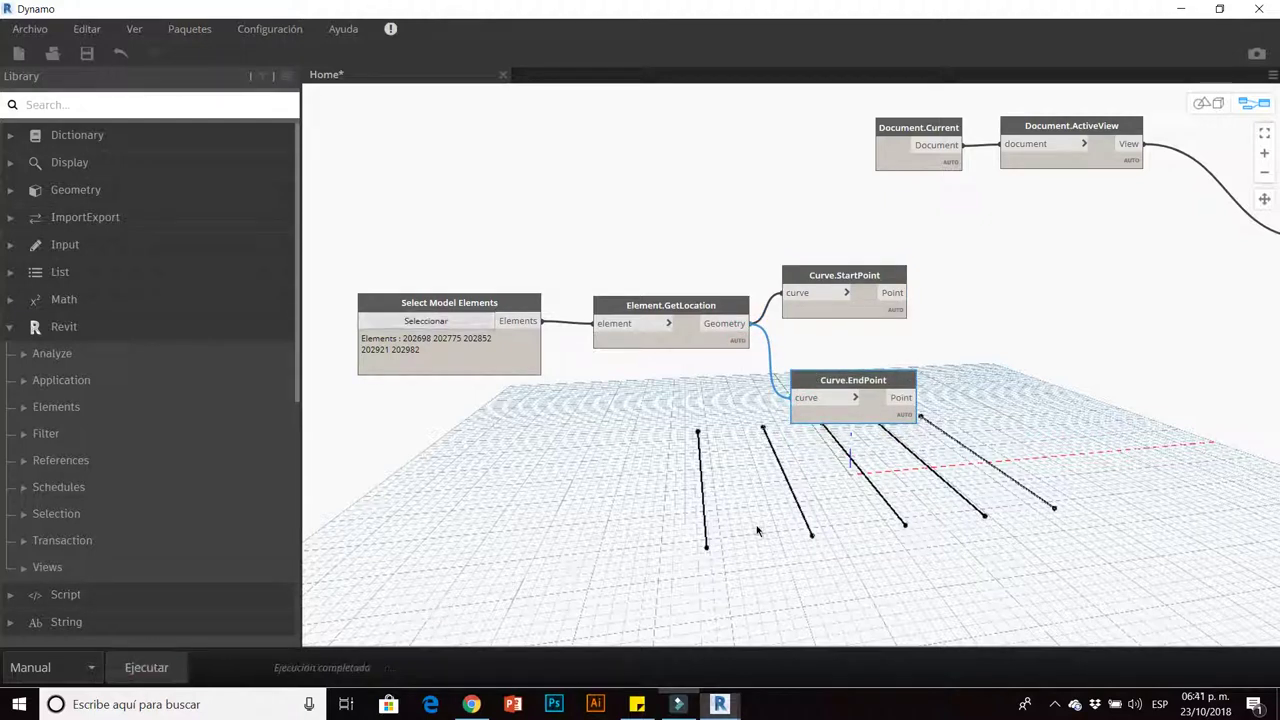
Tidy the point nodes and turn off Element.GetLocation's preview so only endpoints show.
middle_drag(757, 531, 565, 512)
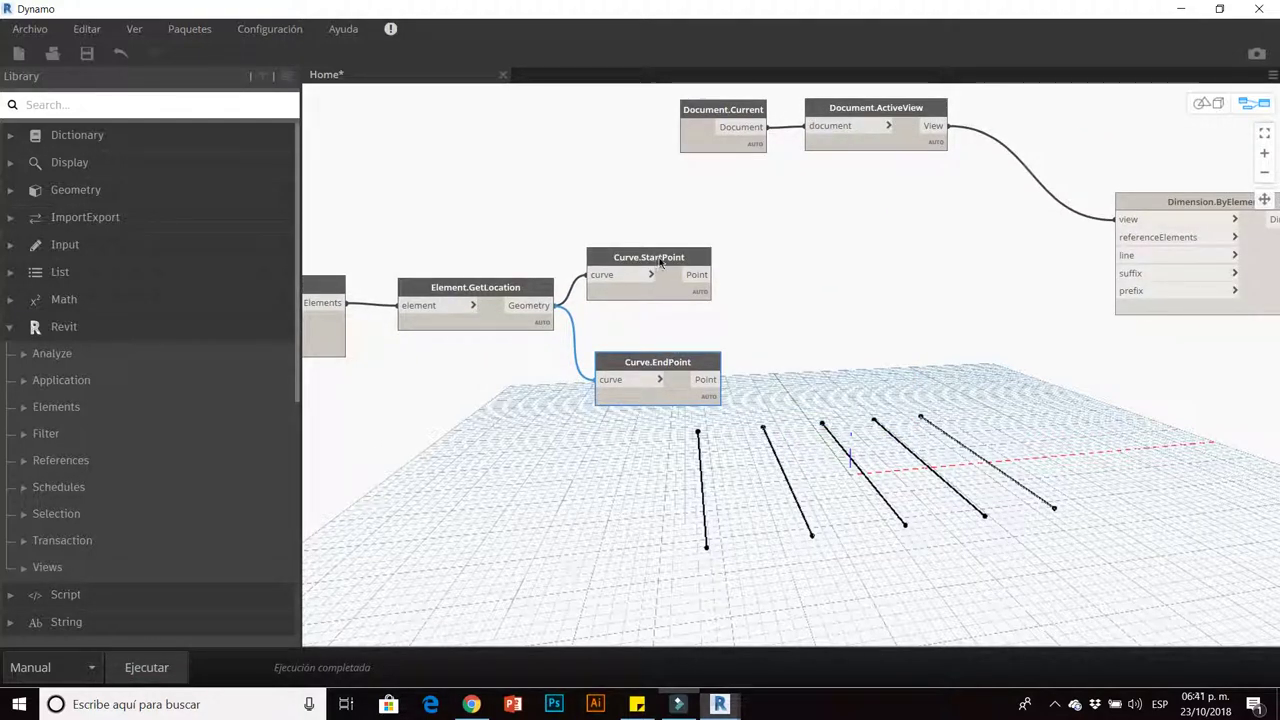
drag(658, 262, 664, 250)
drag(676, 364, 668, 360)
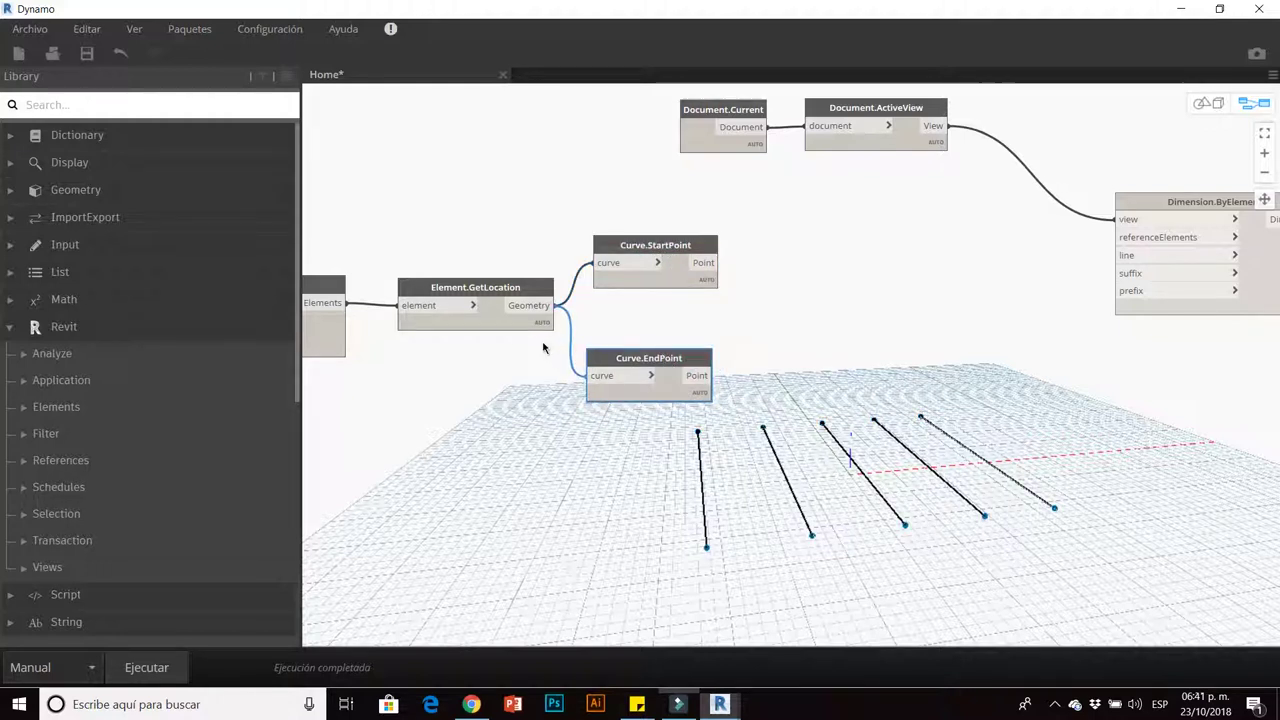
middle_drag(599, 345, 557, 345)
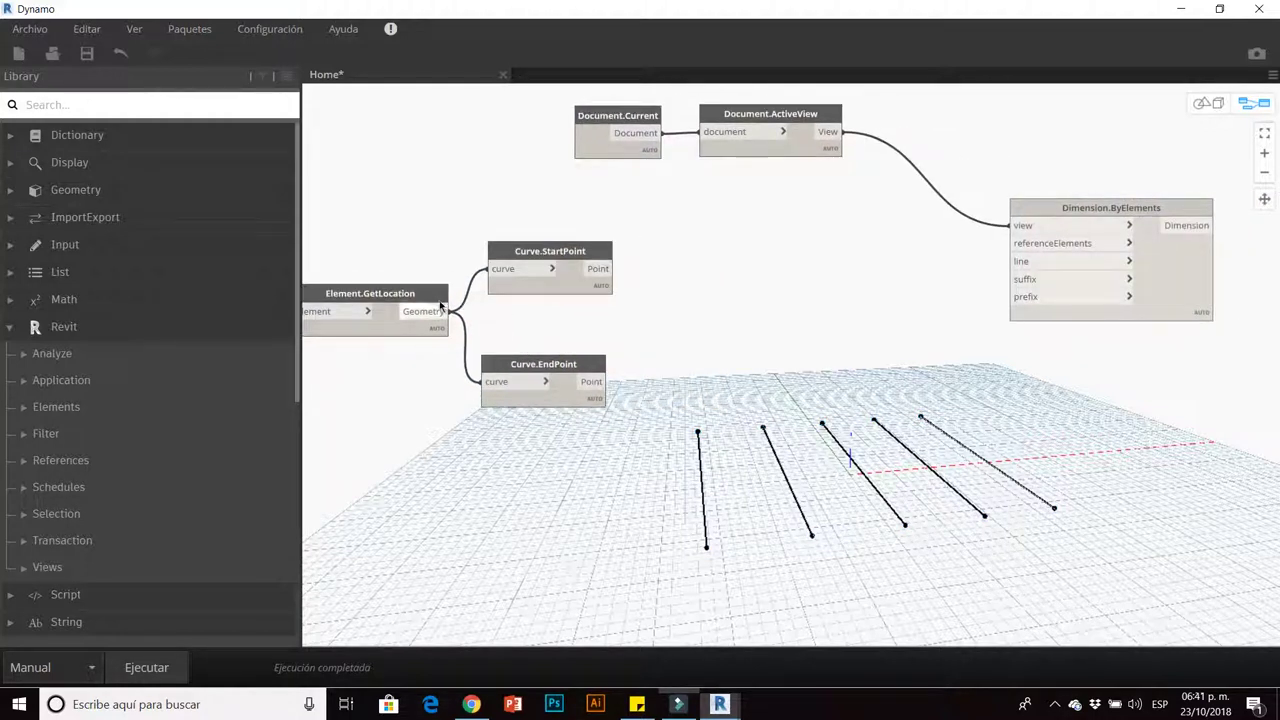
click(438, 297)
right_click(438, 297)
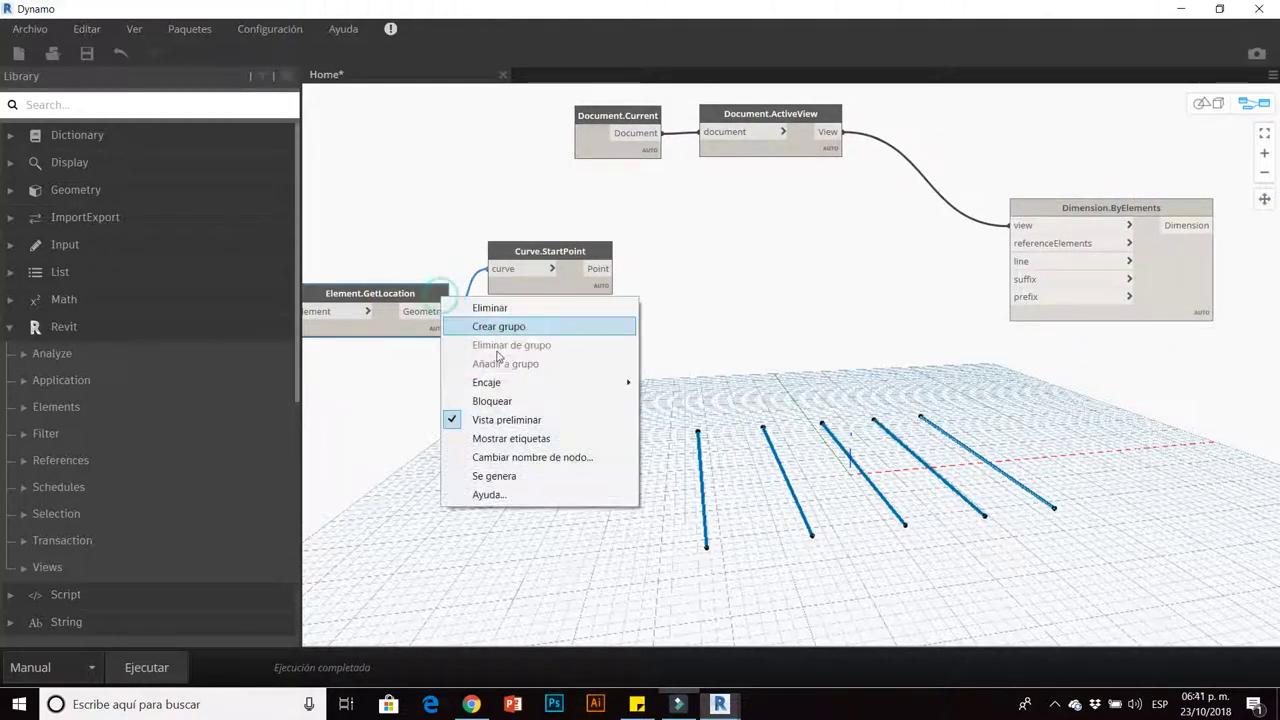
click(500, 420)
middle_drag(665, 313, 617, 318)
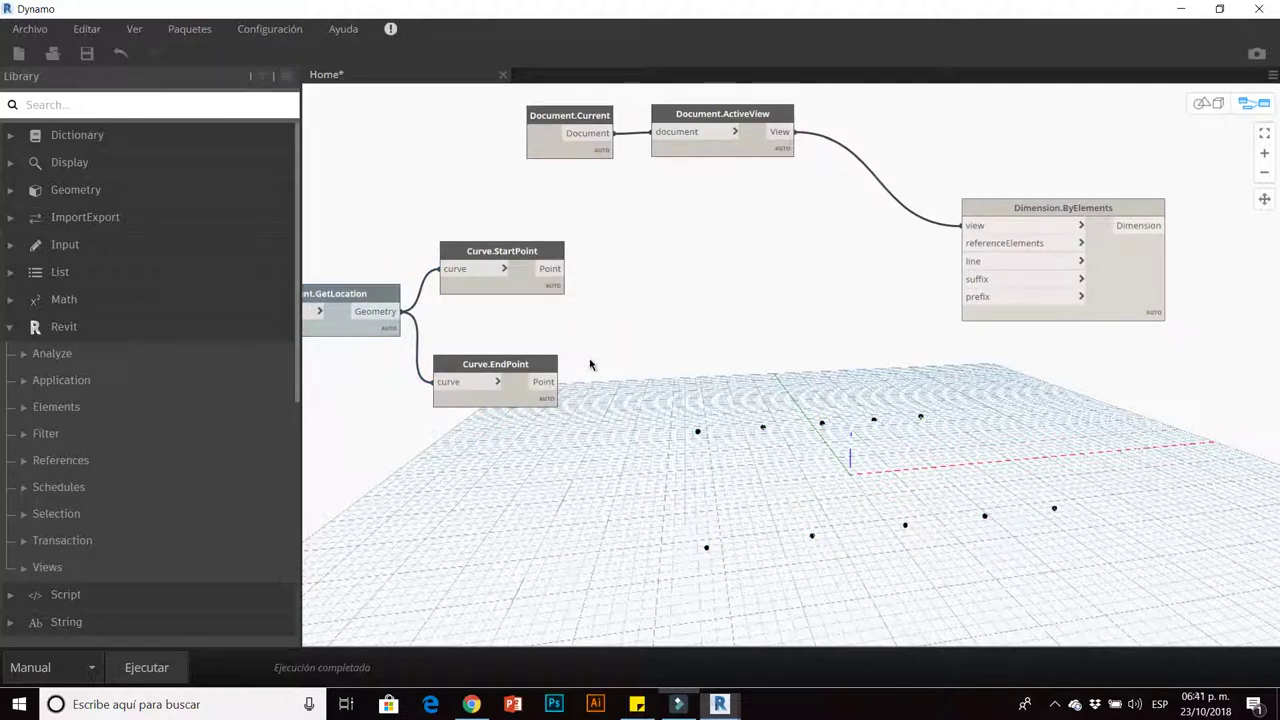
right_click(625, 368)
text(list)
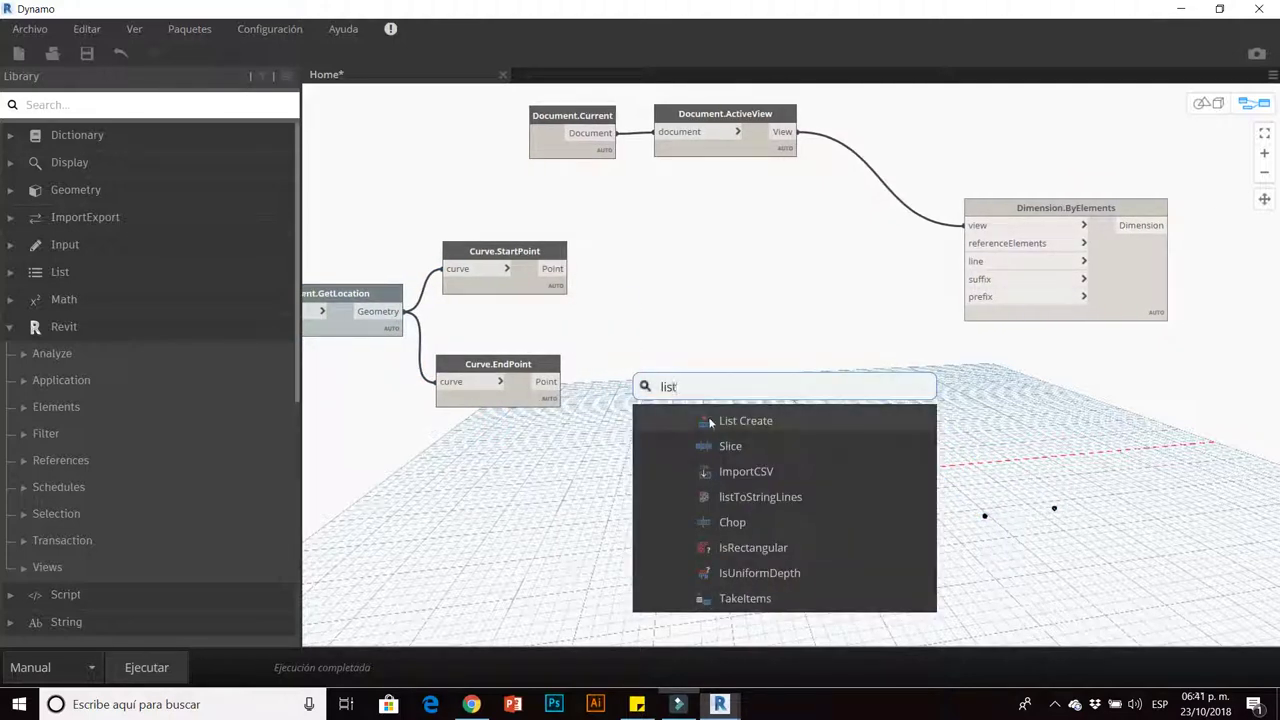
click(714, 420)
drag(739, 433, 645, 296)
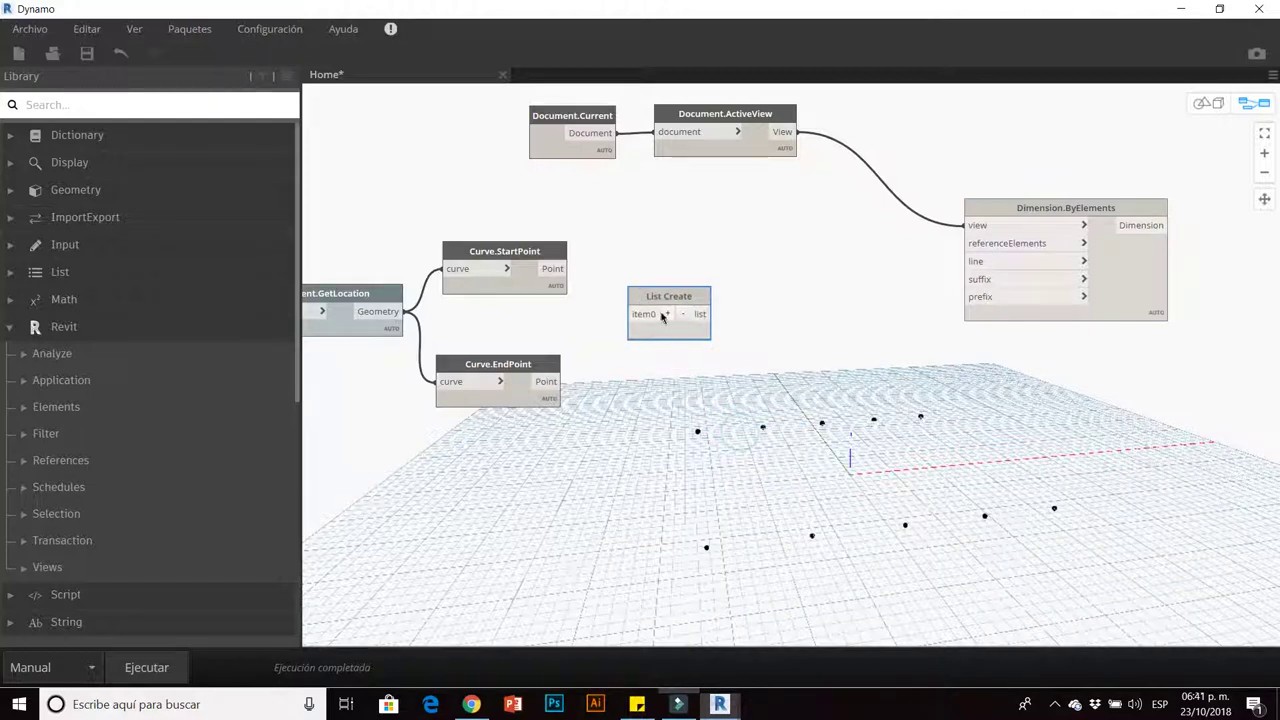
click(665, 314)
drag(552, 268, 633, 314)
mouse_move(545, 381)
mouse_down()
mouse_move(633, 331)
mouse_move(640, 304)
mouse_up()
click(184, 667)
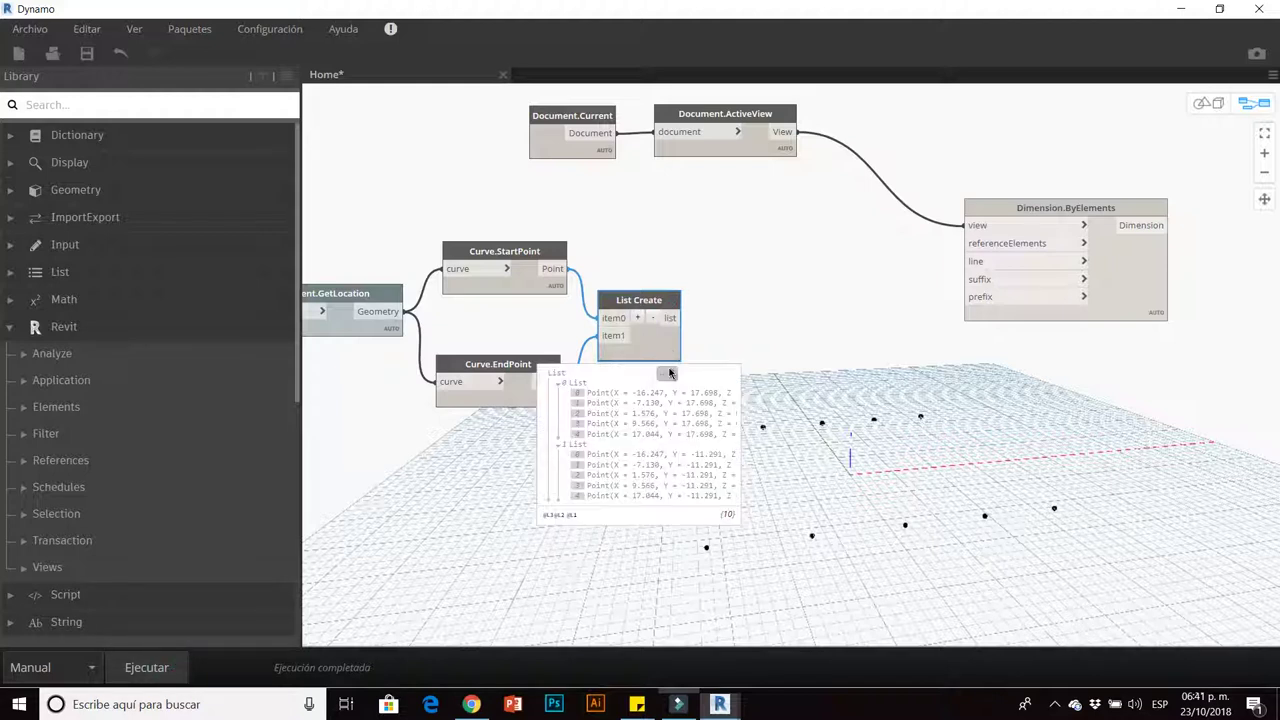
click(668, 373)
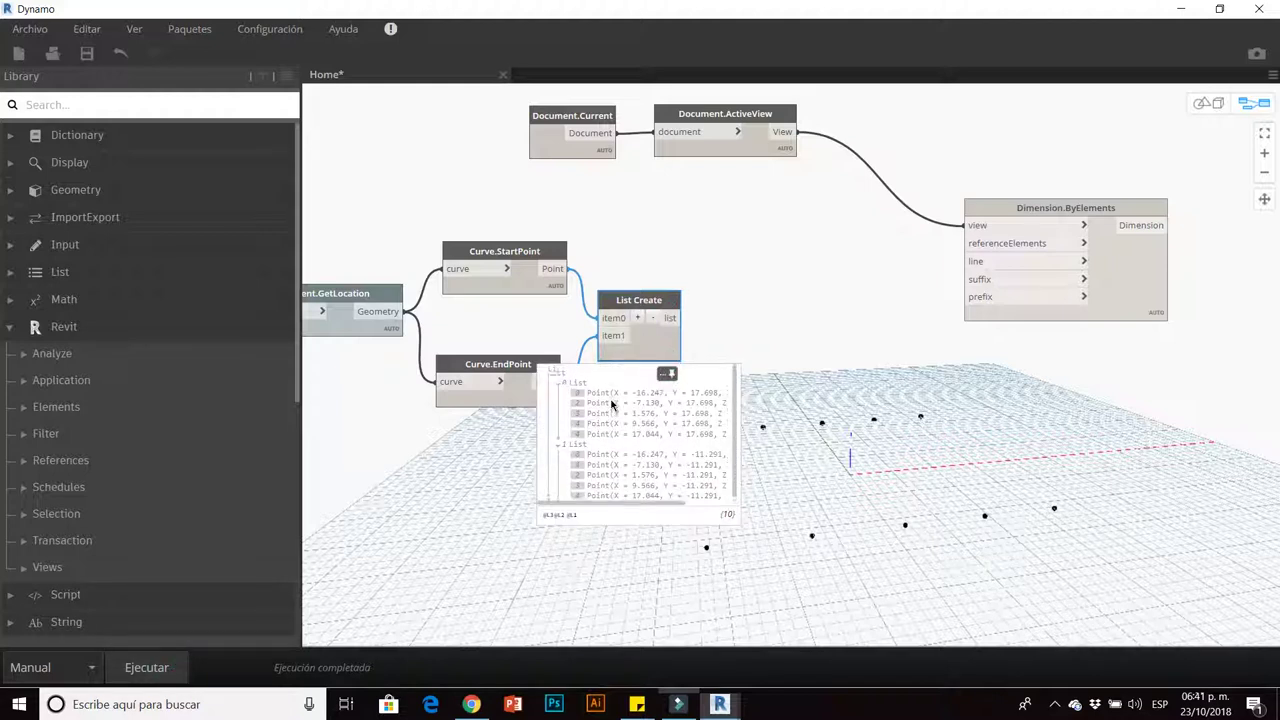
scroll(610, 427, down, 1)
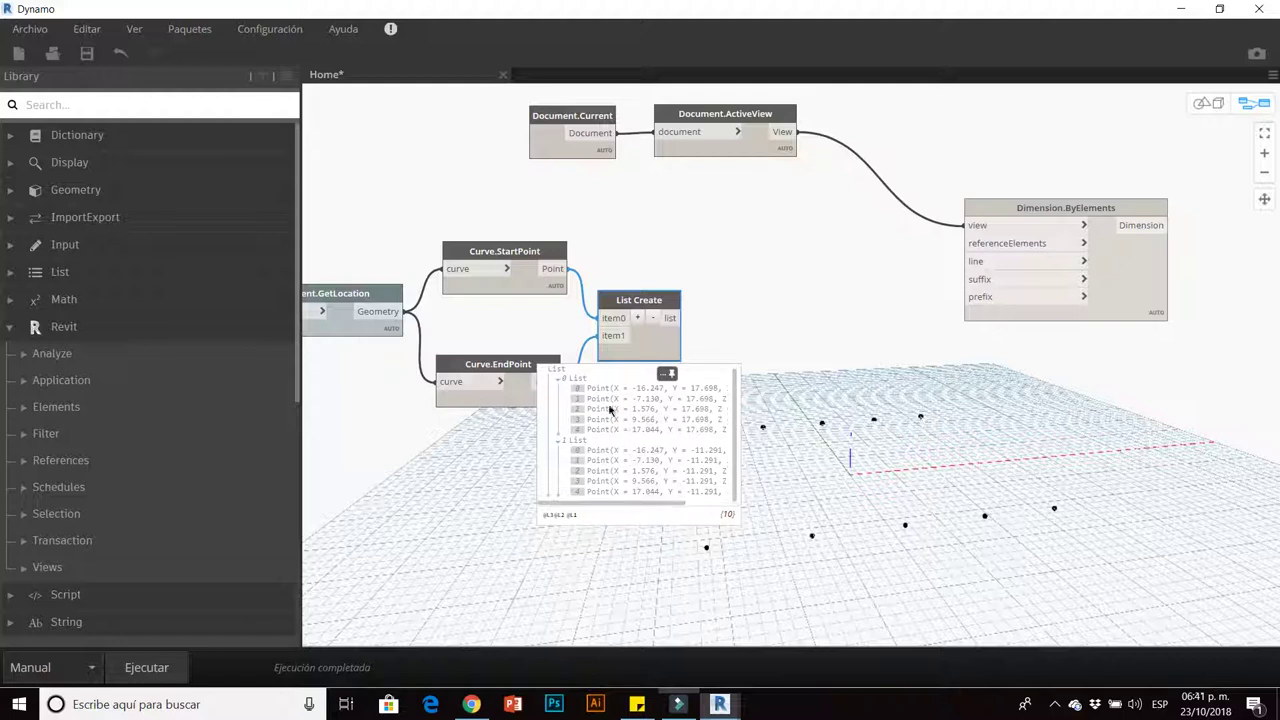
scroll(630, 380, up, 1)
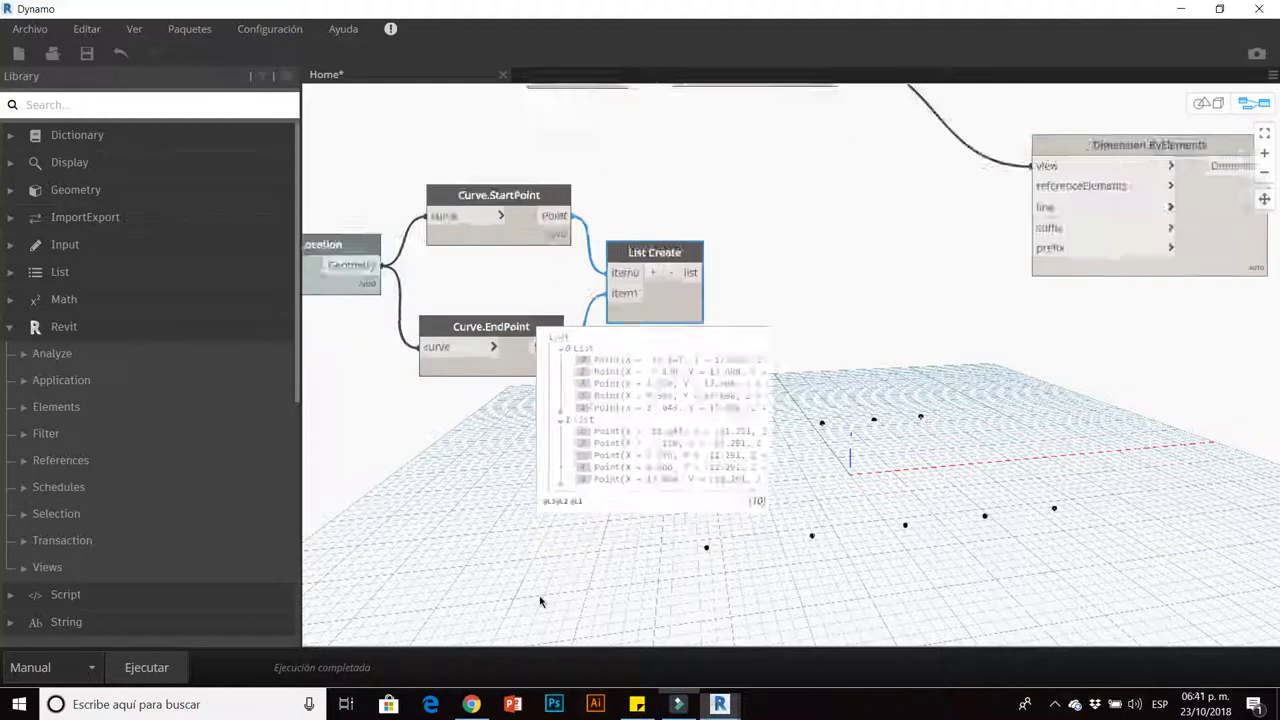
scroll(589, 557, up, 3)
scroll(546, 528, down, 2)
scroll(553, 488, down, 1)
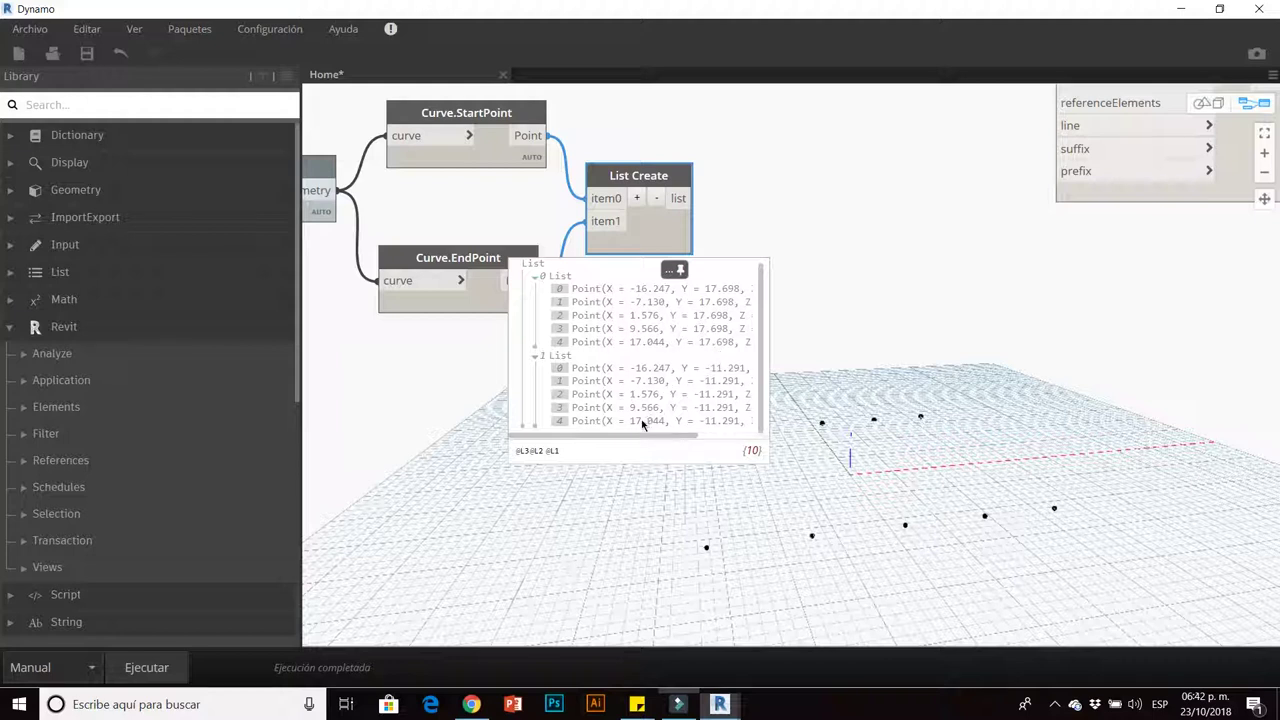
middle_drag(790, 560, 710, 557)
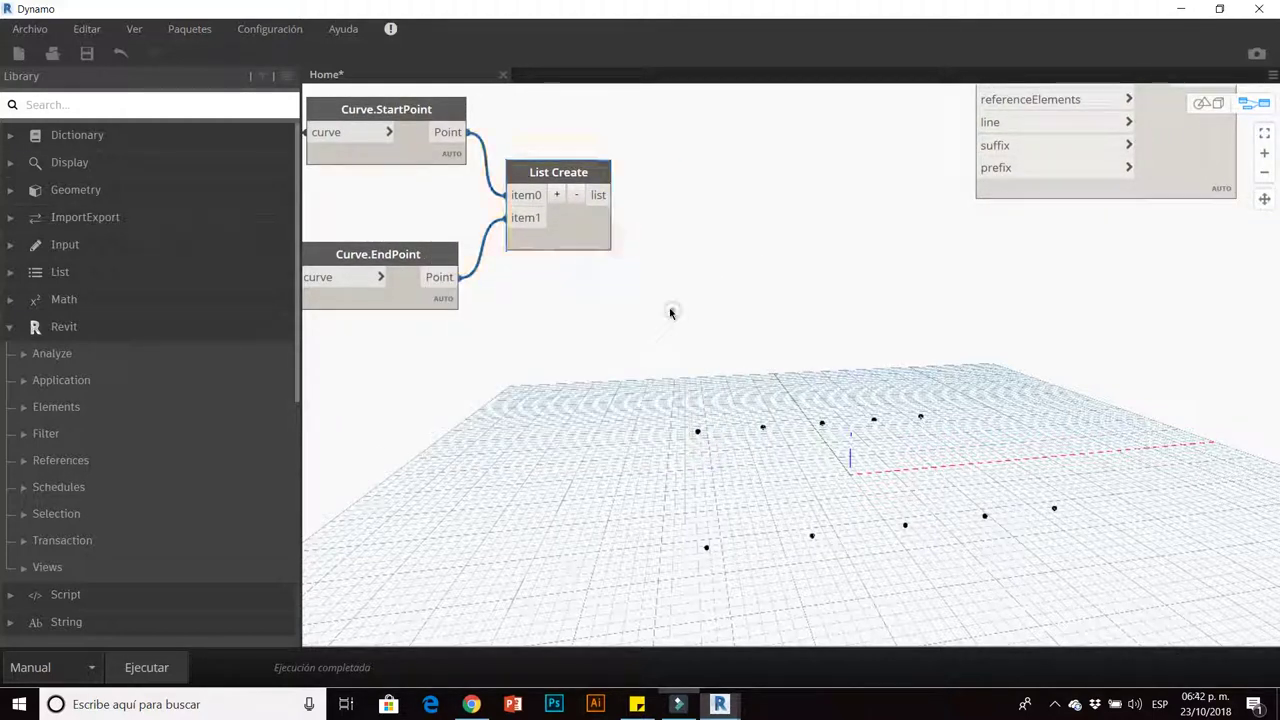
Add a List.Transpose node fed by the List Create output and run the graph.
right_click(669, 311)
text(transp)
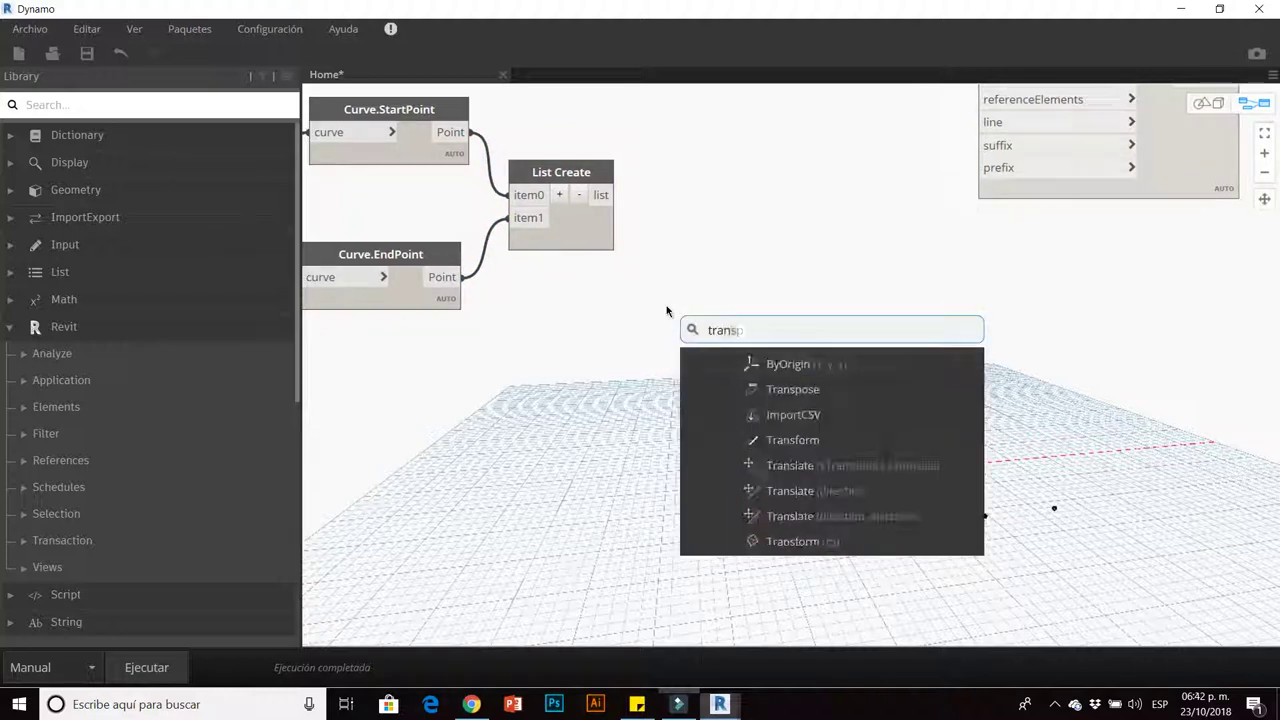
text(ose)
click(790, 364)
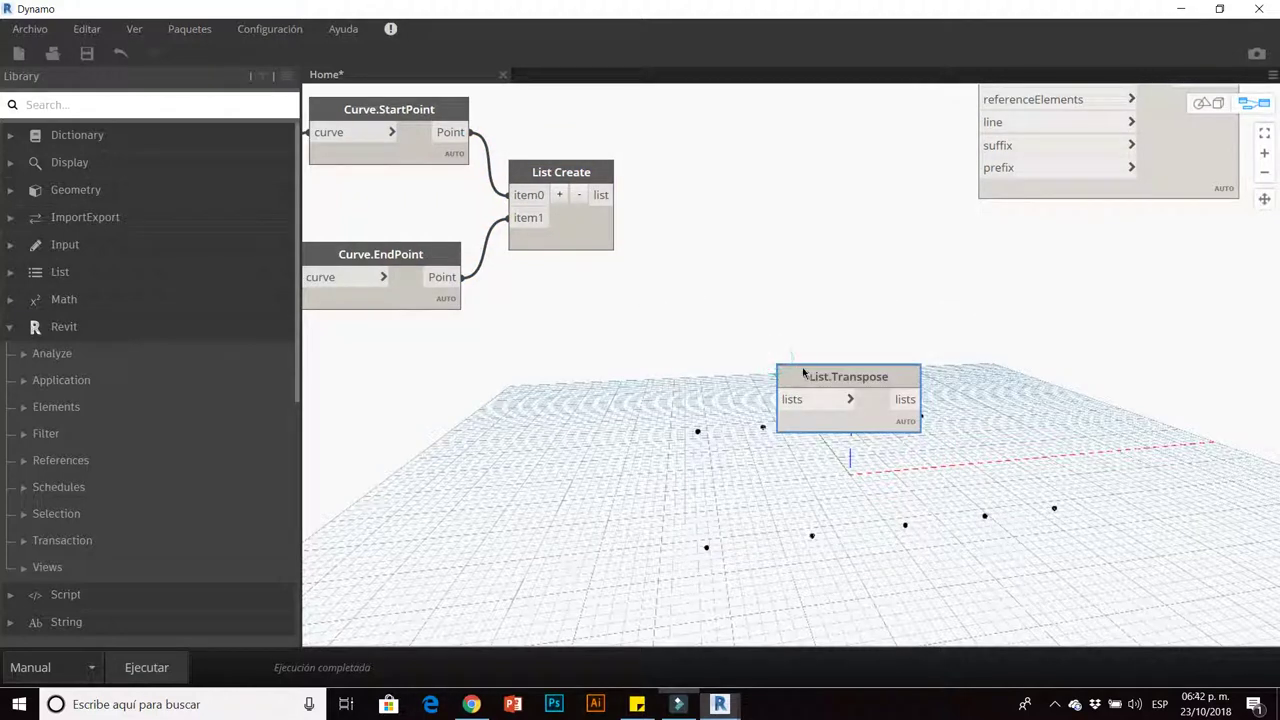
drag(805, 373, 684, 171)
drag(602, 195, 666, 195)
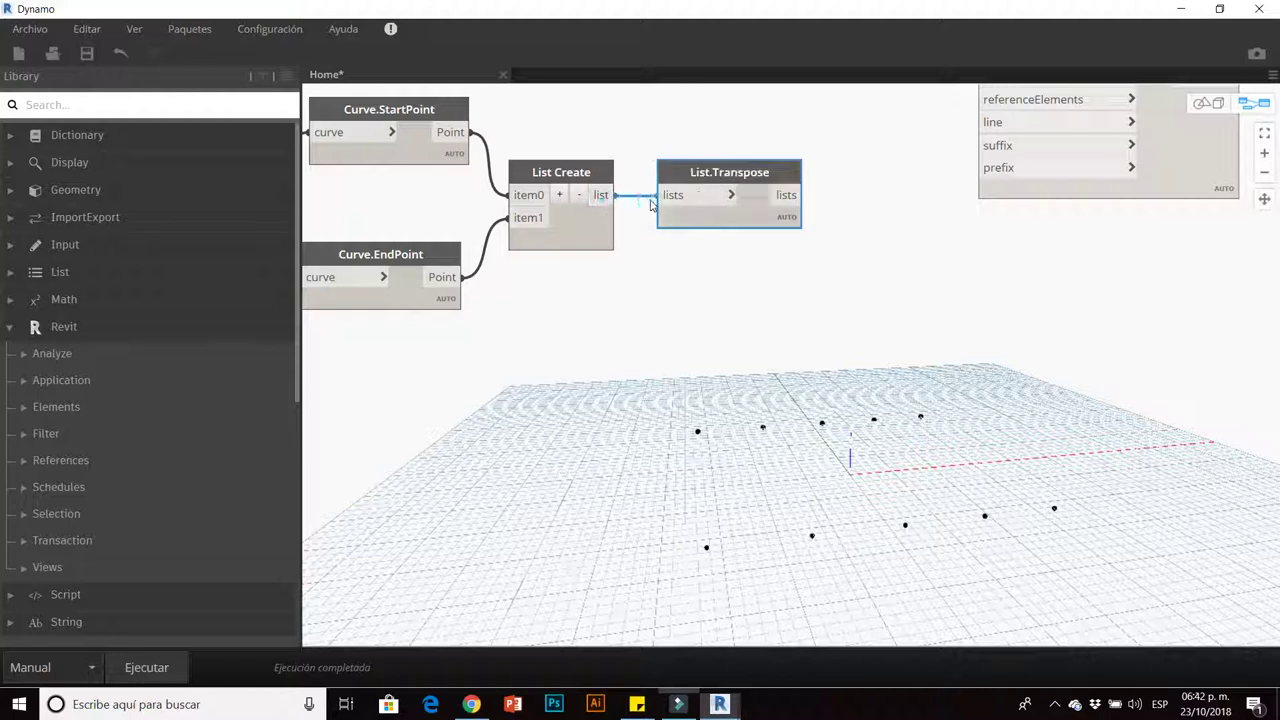
click(147, 667)
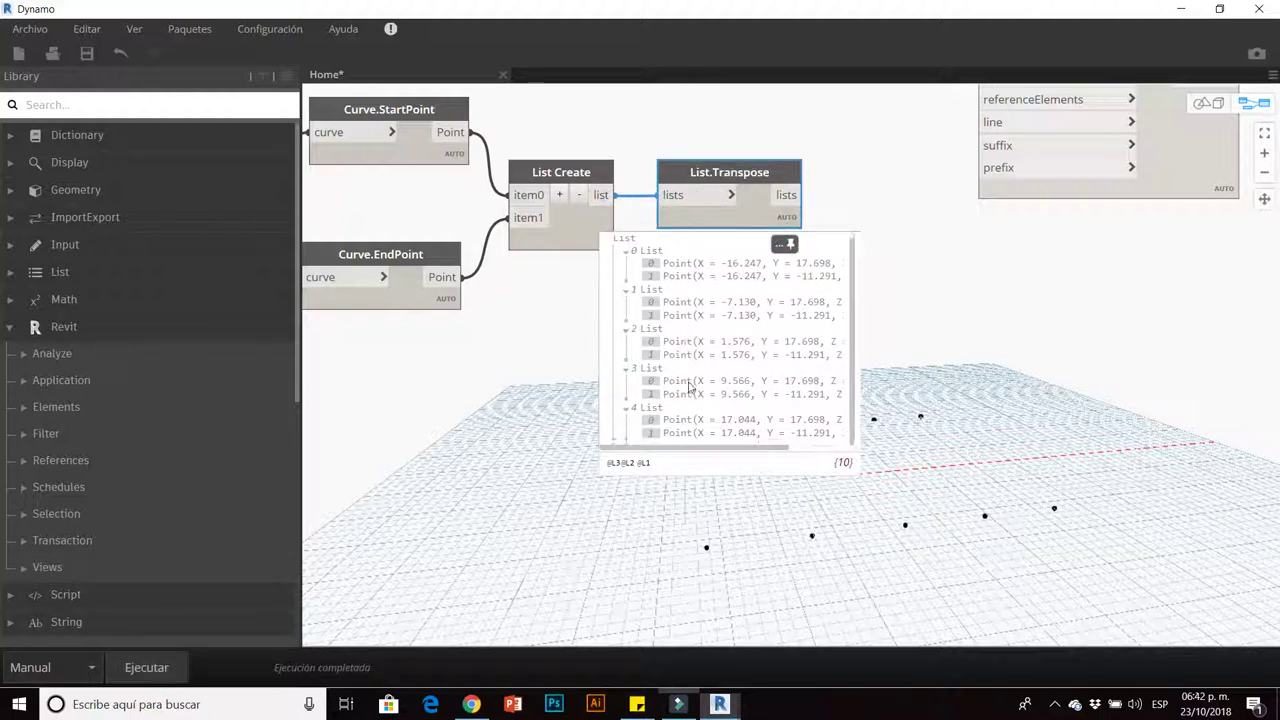
Move the Dimension.ByElements node up and to the right, out of the way.
scroll(688, 386, up, 1)
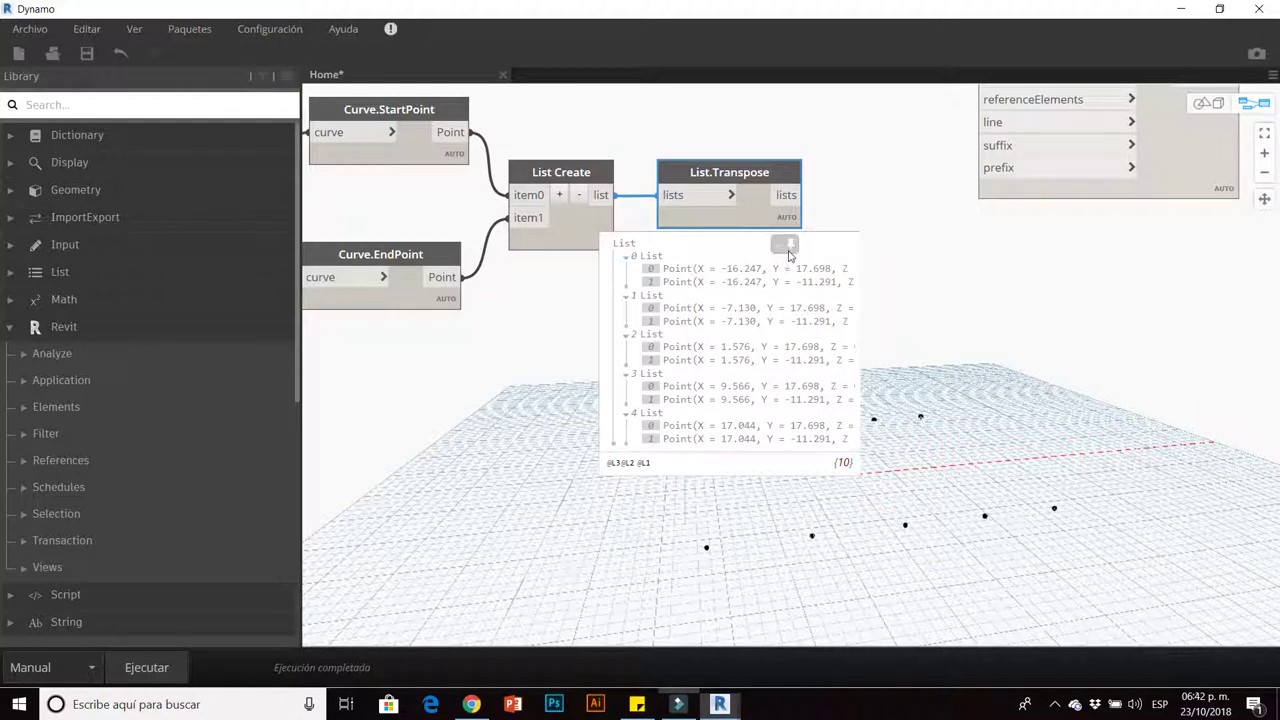
scroll(651, 334, down, 2)
scroll(716, 223, down, 2)
mouse_move(716, 194)
mouse_down()
mouse_move(880, 163)
mouse_move(953, 116)
mouse_up()
click(675, 346)
scroll(568, 311, up, 3)
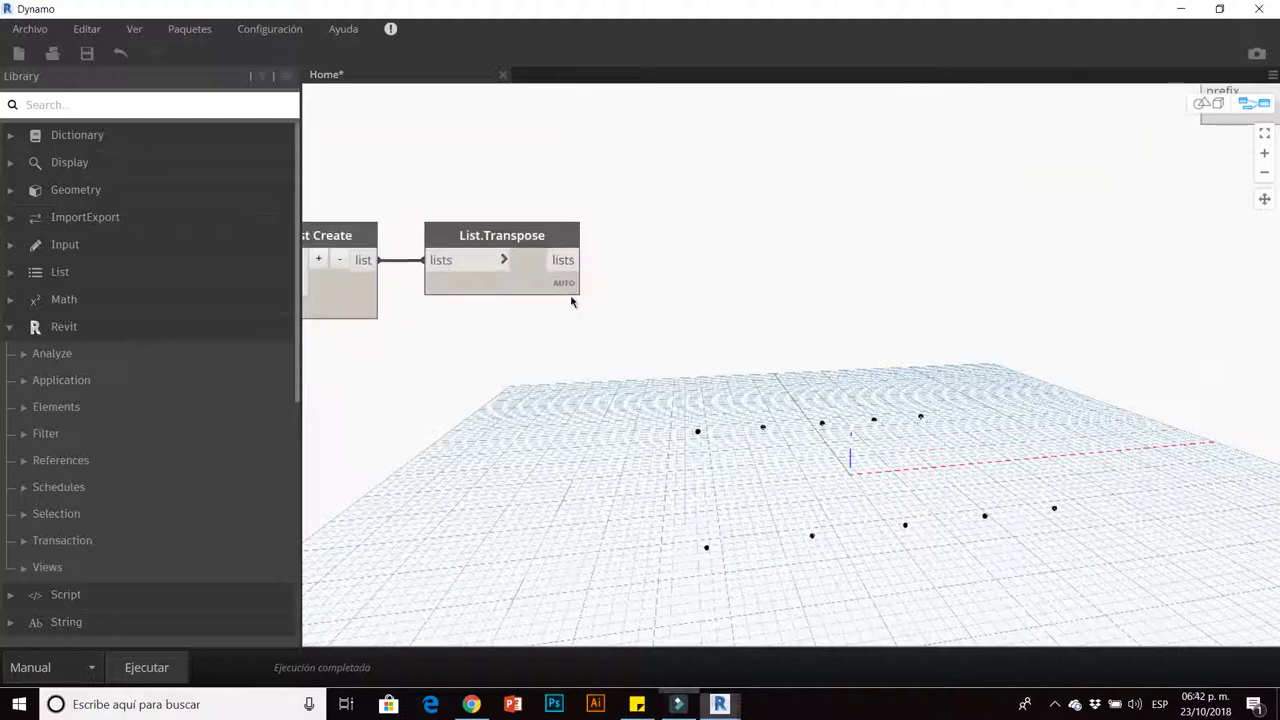
Add PolyCurve.ByPoints fed by List.Transpose and run it to draw five lines between endpoint pairs.
right_click(649, 311)
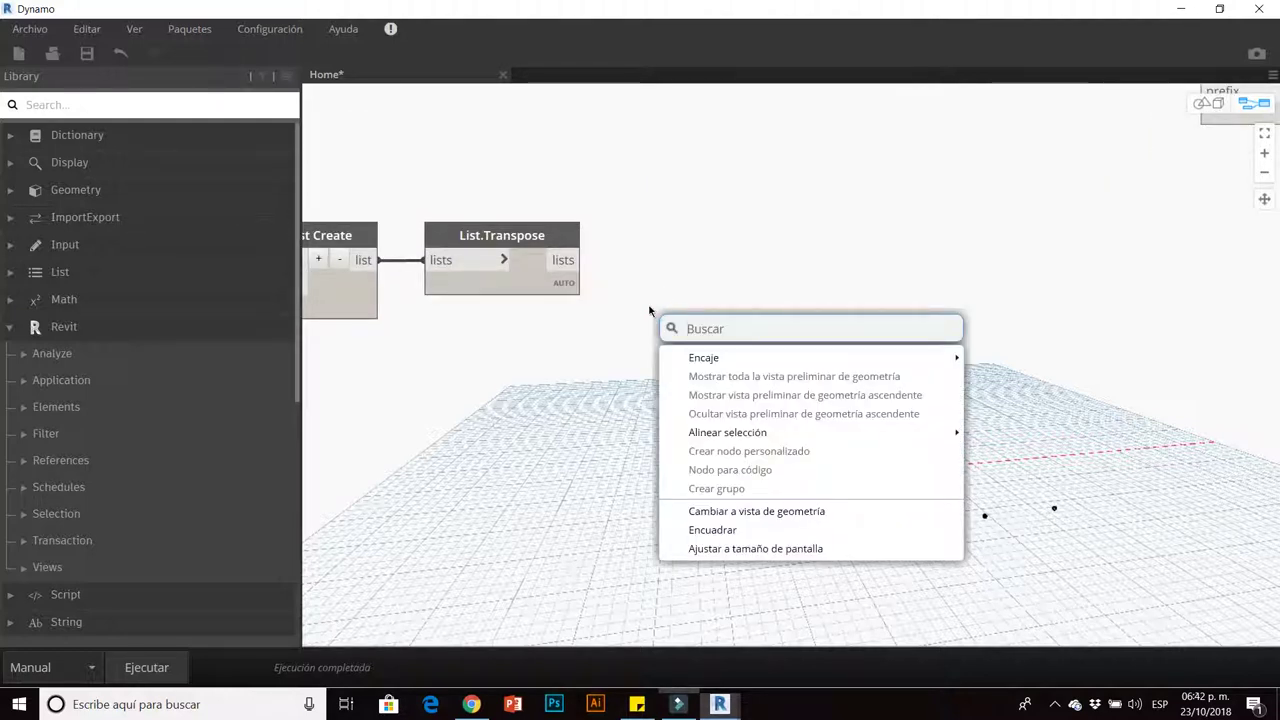
text(polycurve)
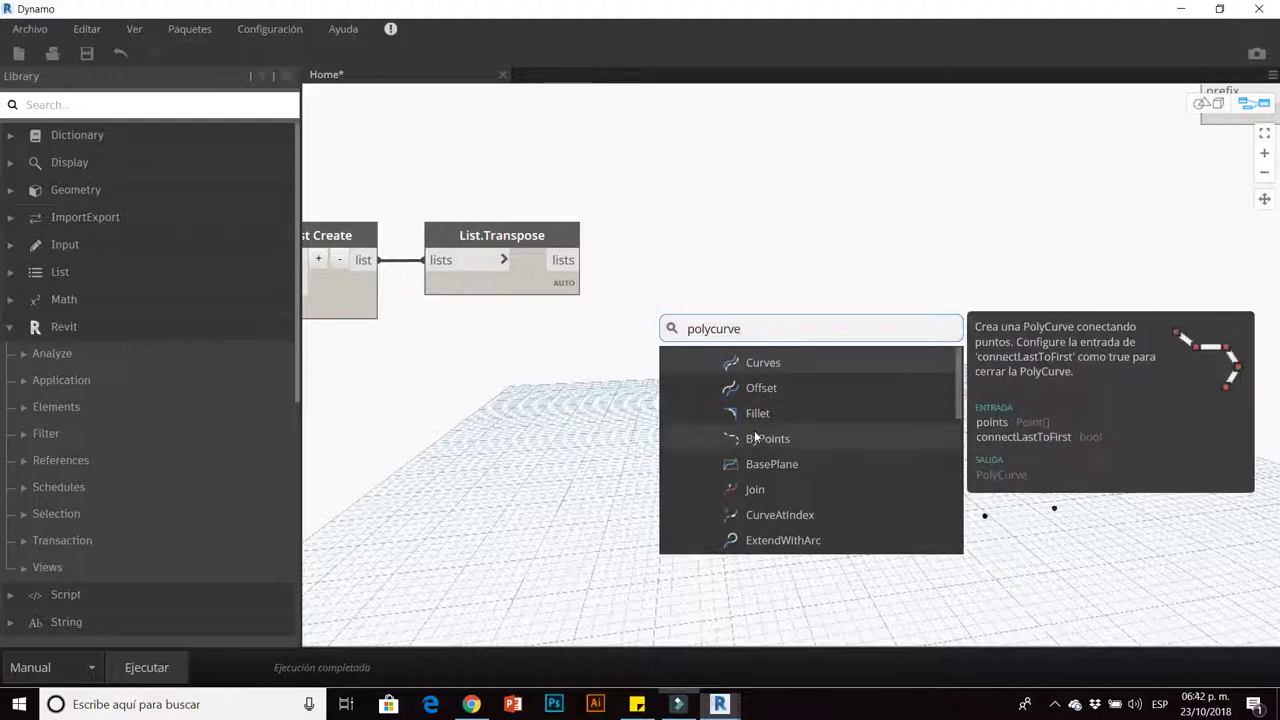
click(760, 438)
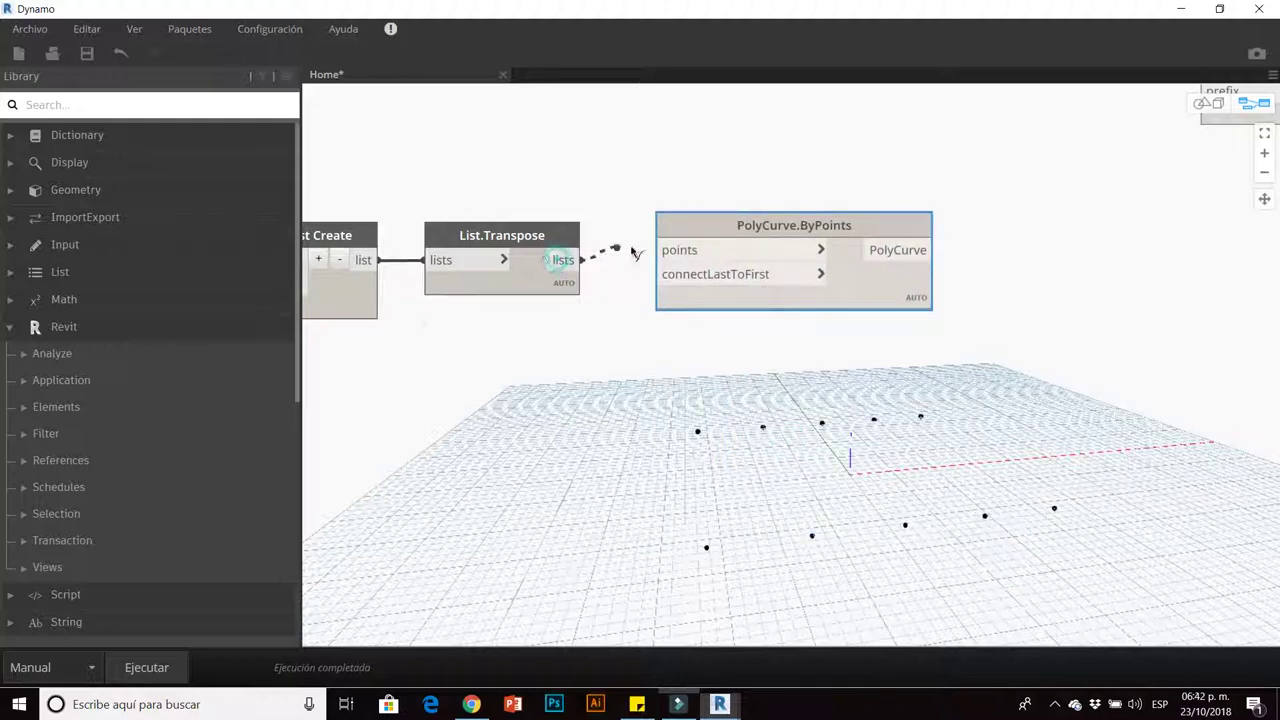
click(658, 250)
click(147, 667)
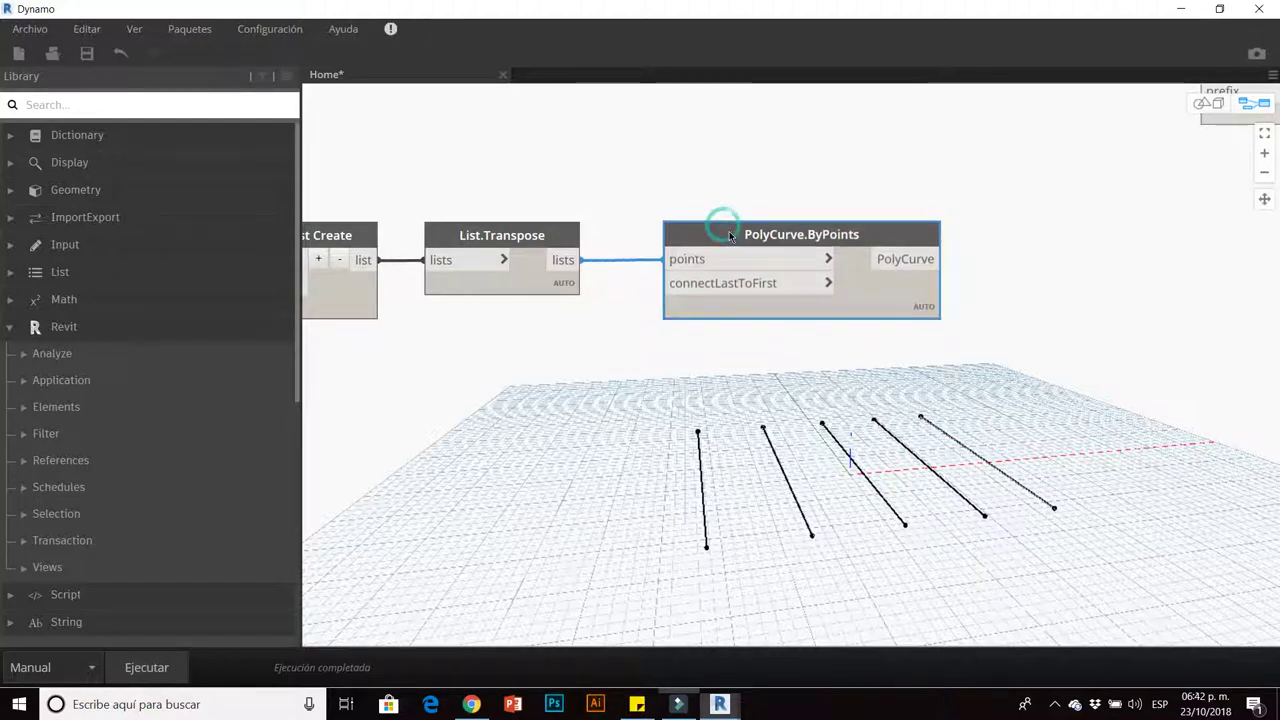
scroll(560, 385, down, 5)
middle_drag(568, 403, 440, 409)
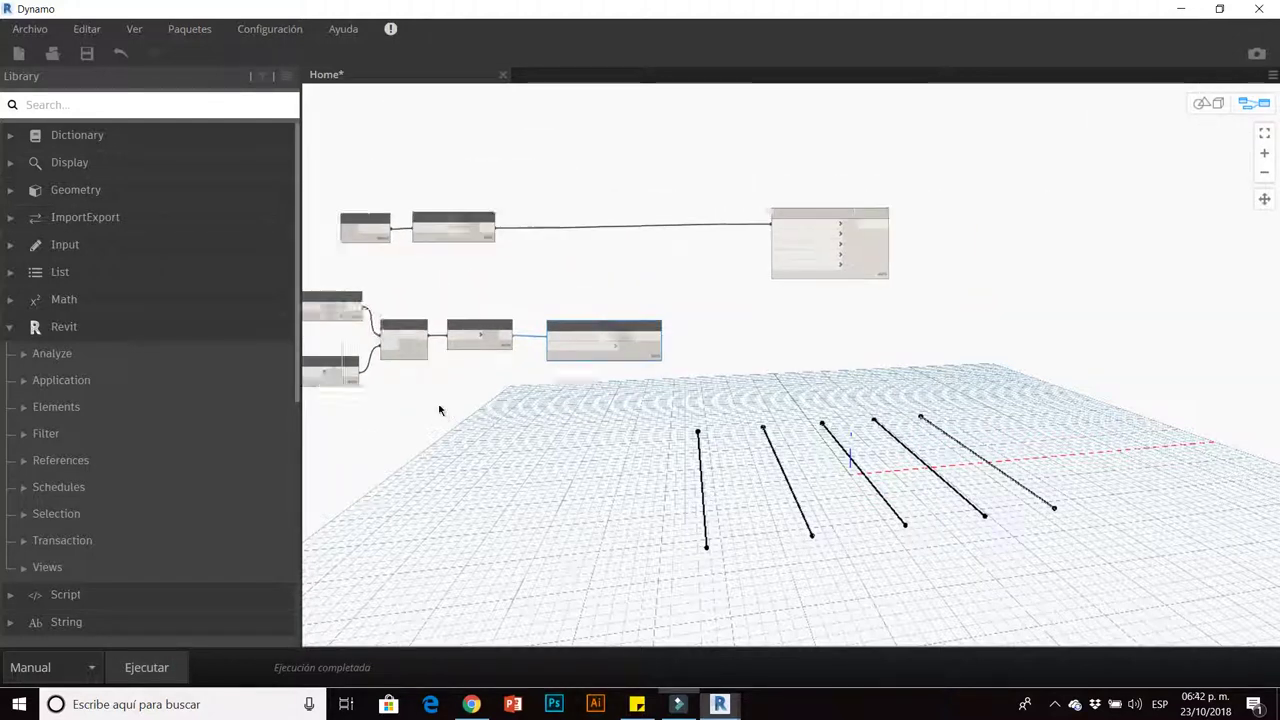
scroll(630, 369, up, 3)
drag(563, 291, 549, 290)
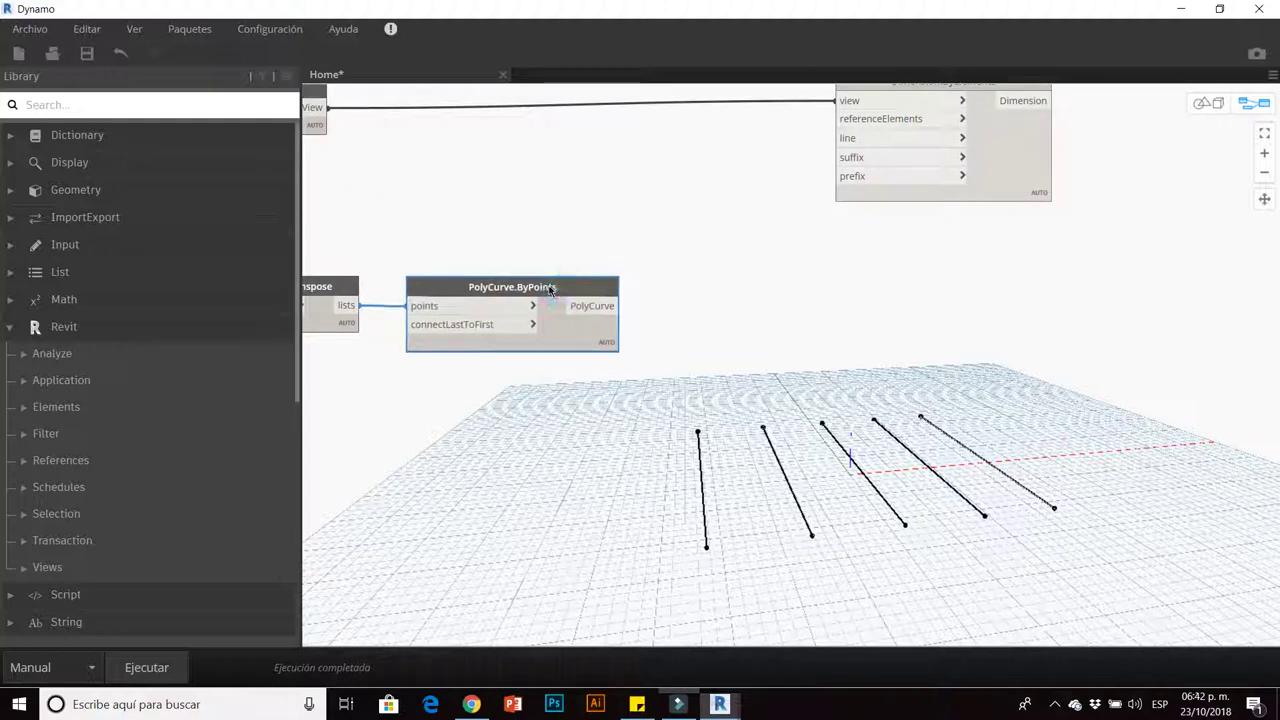
Add a Curve.Offset node taking the PolyCurve.ByPoints output and run the graph.
click(740, 365)
right_click(649, 376)
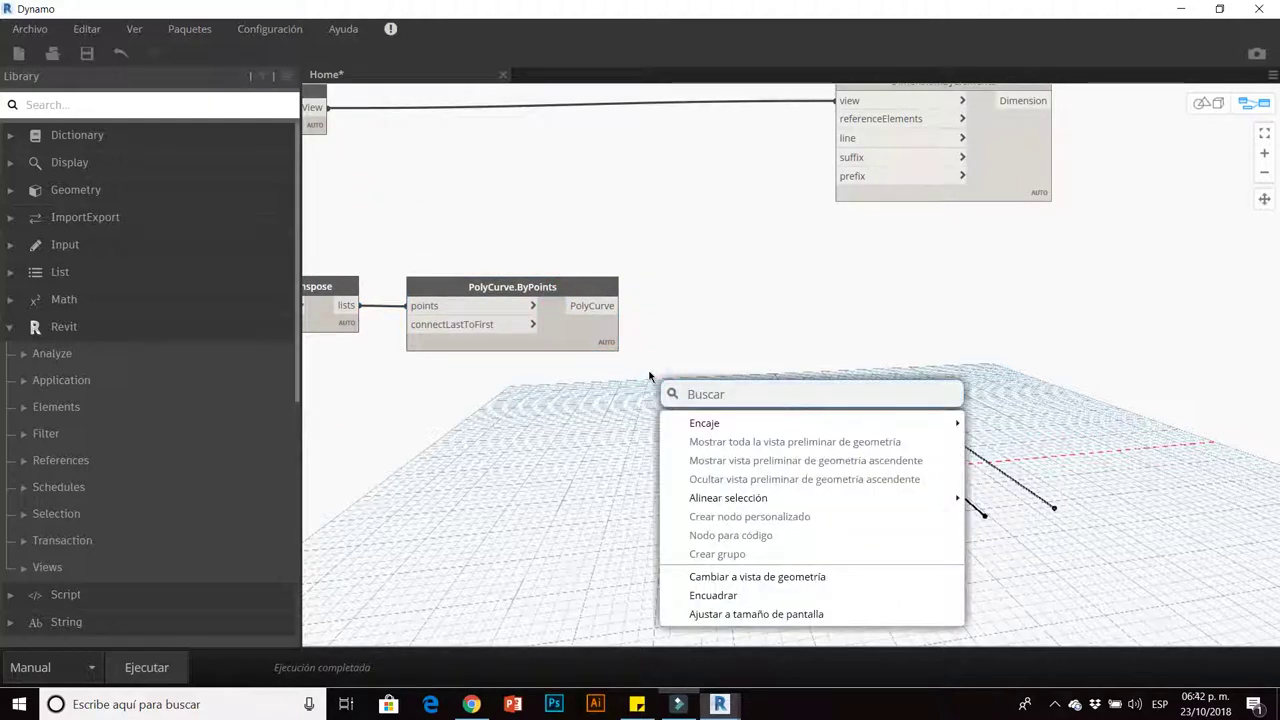
text(offset)
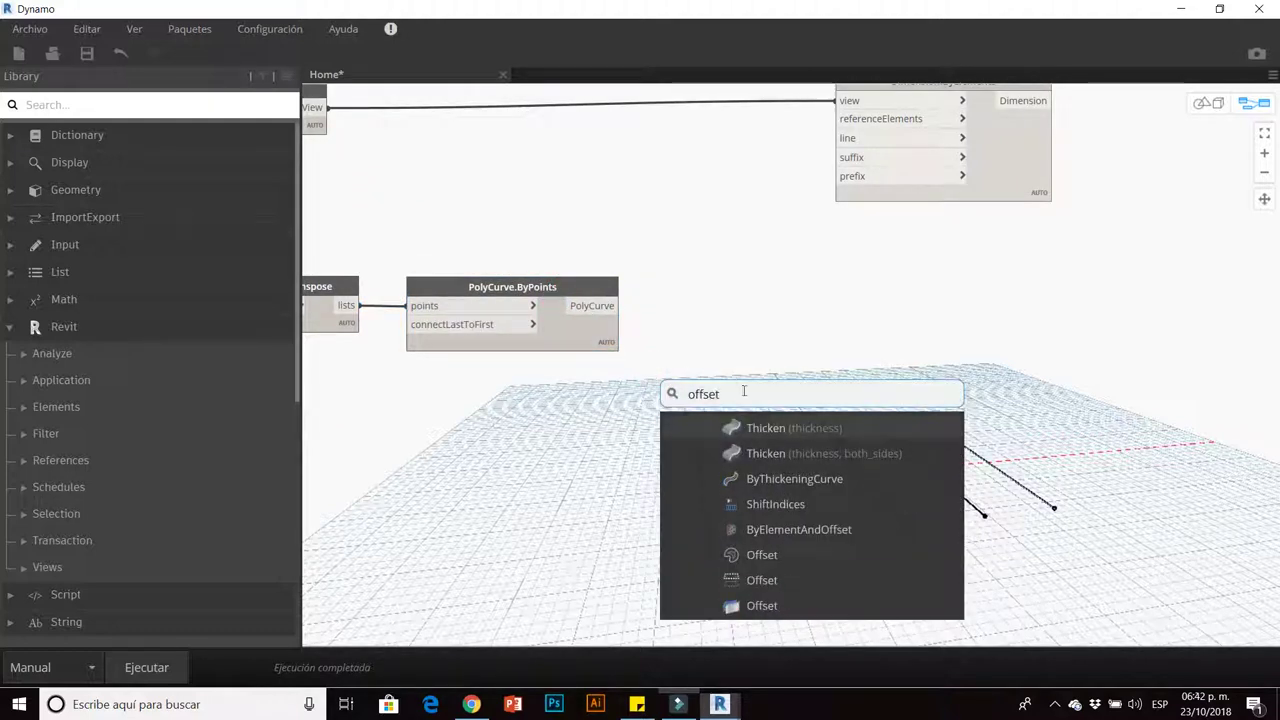
click(761, 554)
drag(800, 562, 736, 296)
click(600, 305)
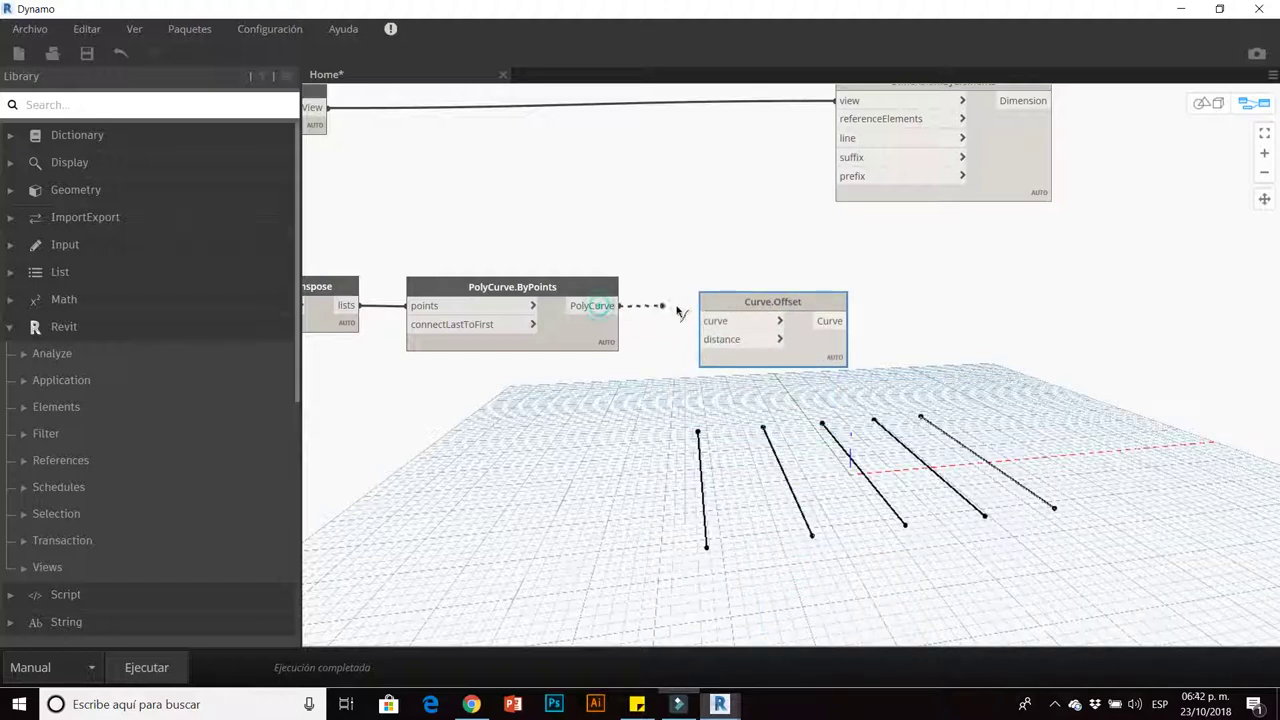
click(703, 320)
click(182, 668)
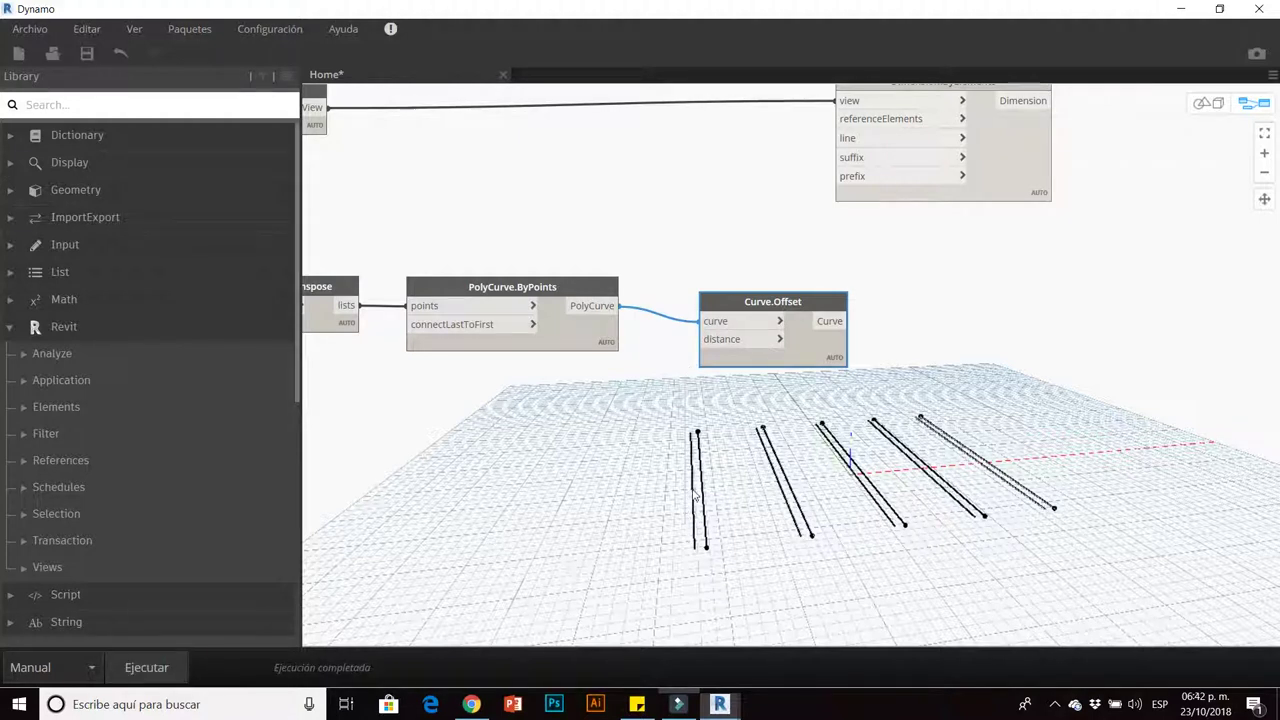
click(665, 373)
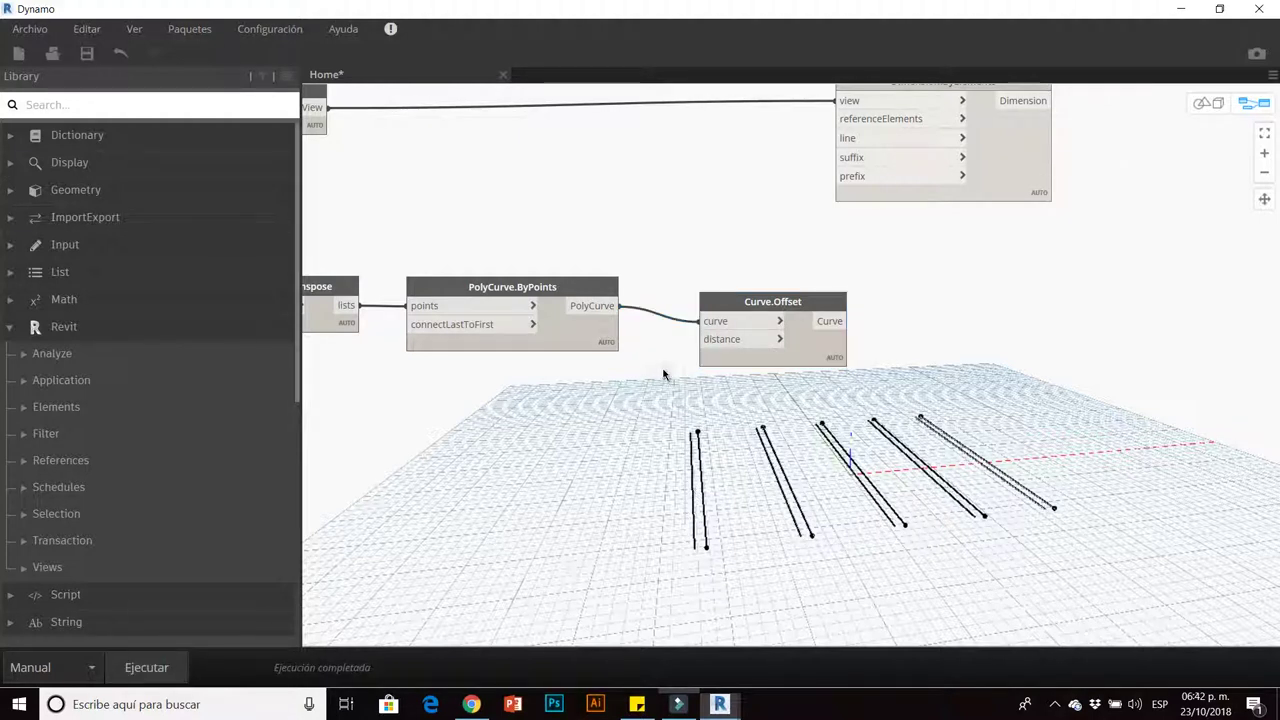
Feed a Code Block holding 0.1 into Curve.Offset's distance input and rerun the graph.
double_click(650, 405)
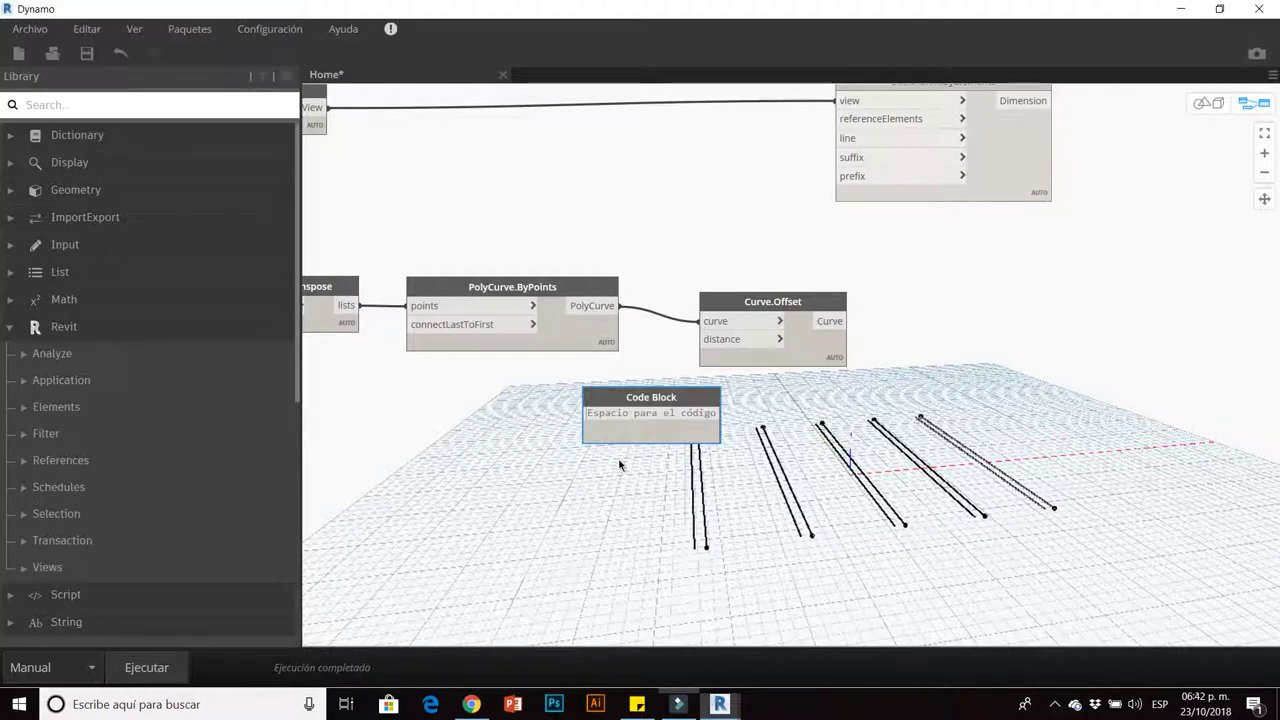
scroll(620, 463, up, 3)
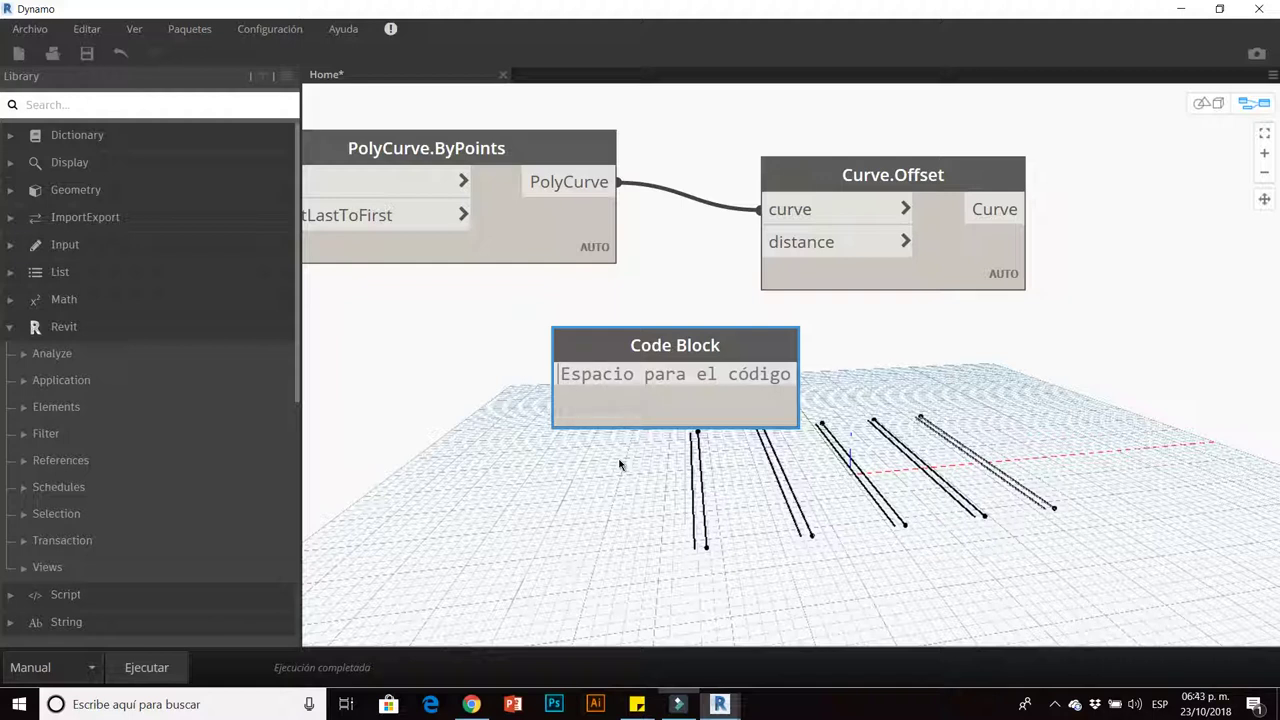
text(.)
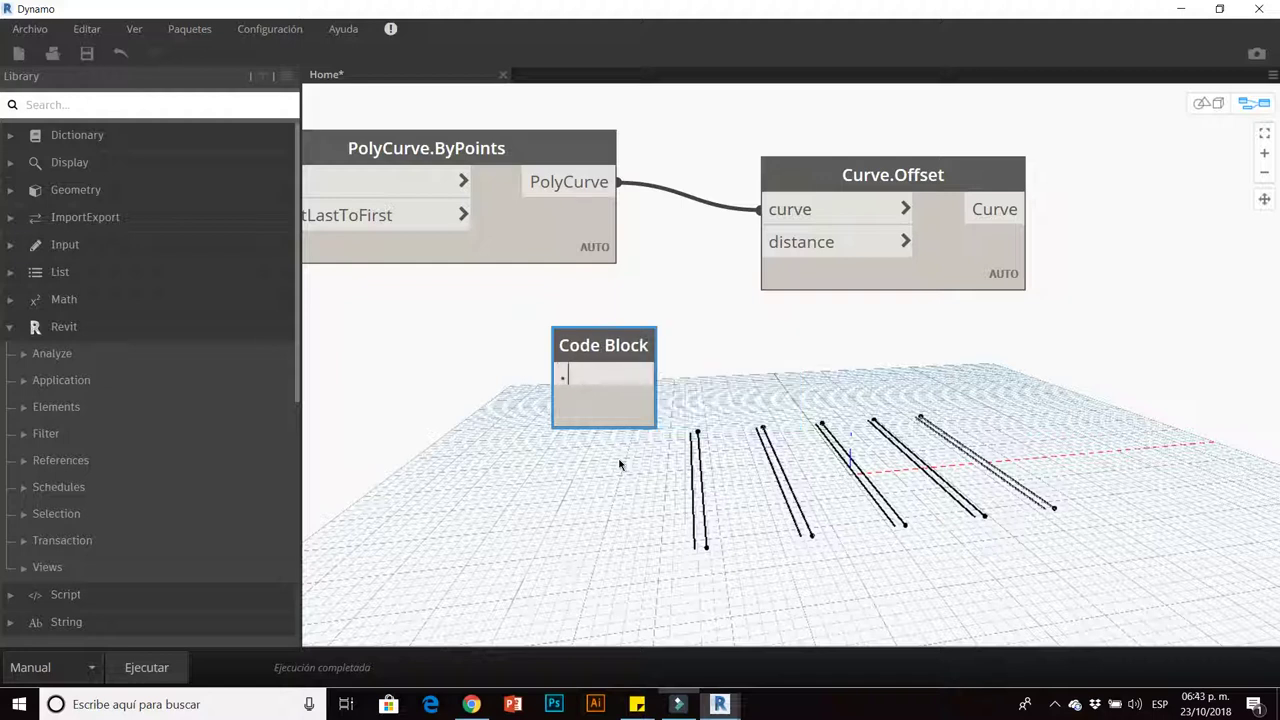
click(597, 492)
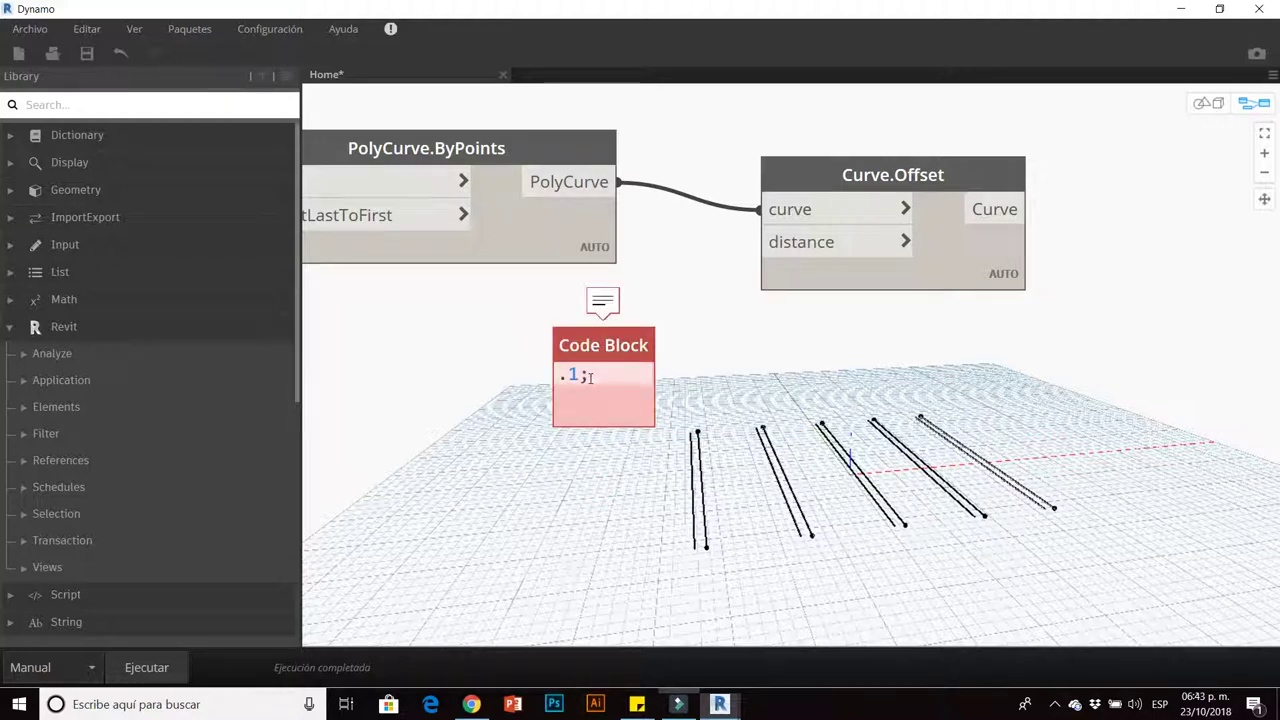
drag(590, 377, 506, 377)
click(503, 424)
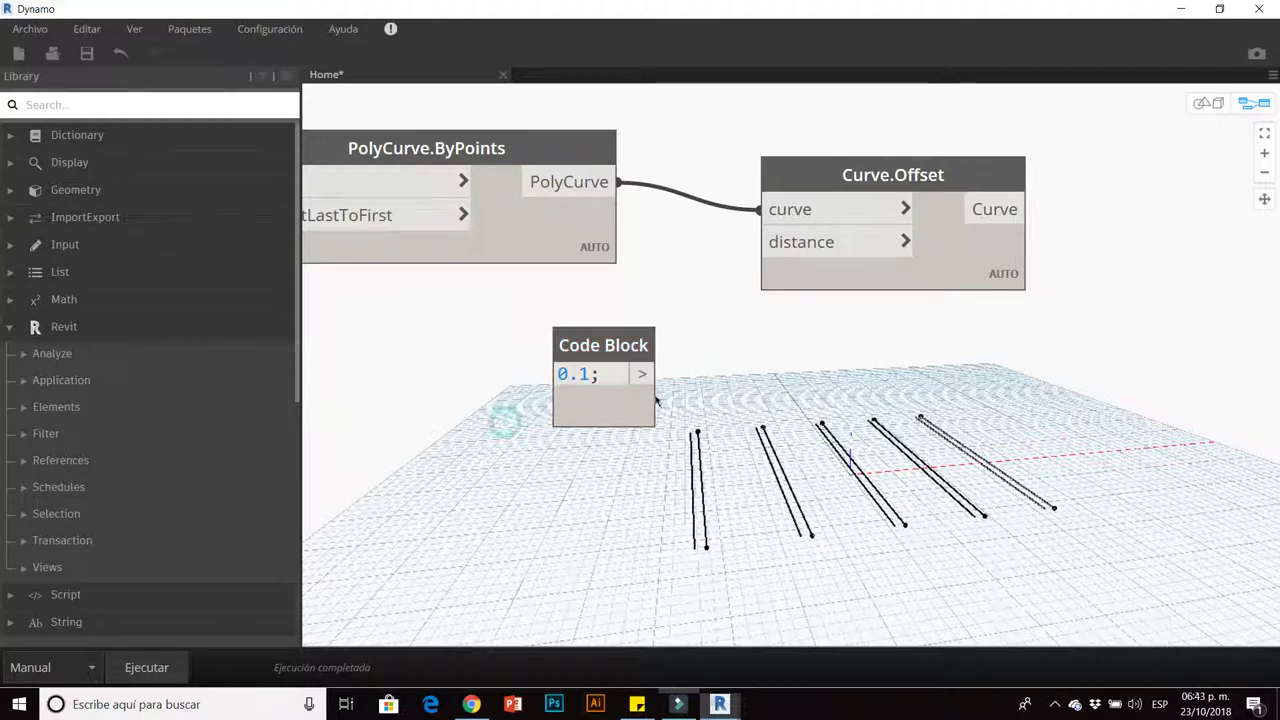
click(759, 259)
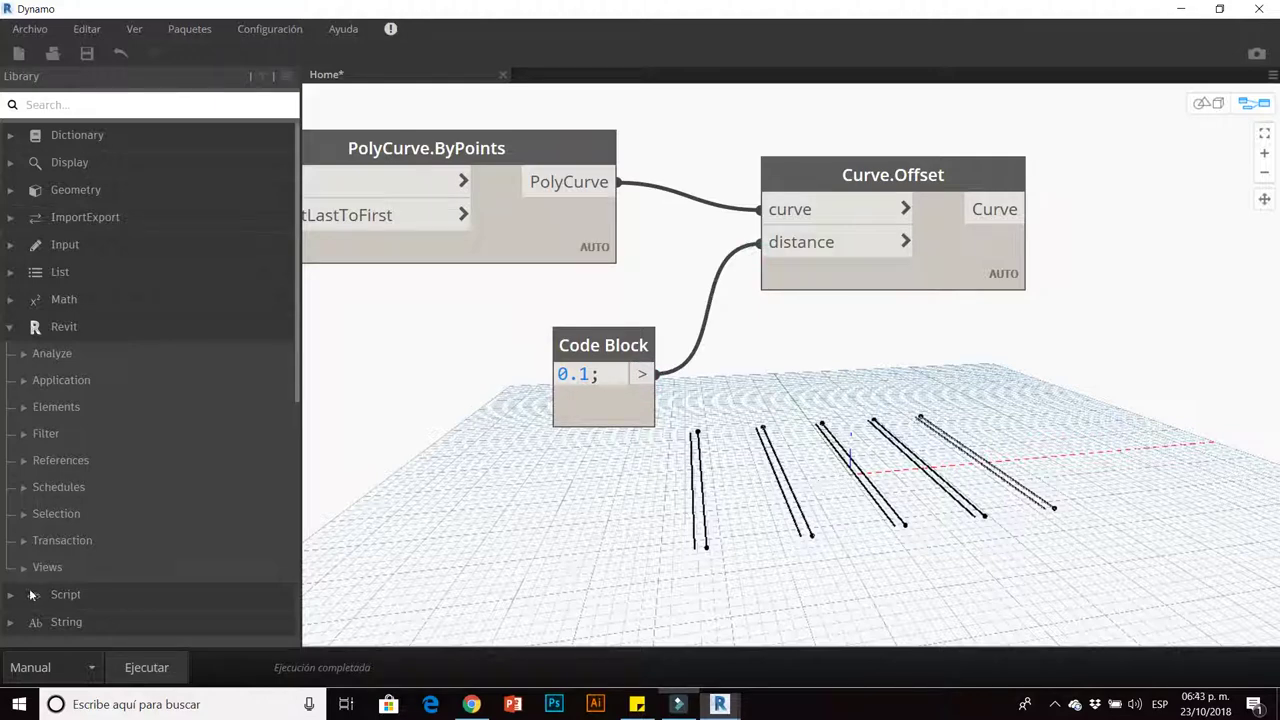
click(147, 667)
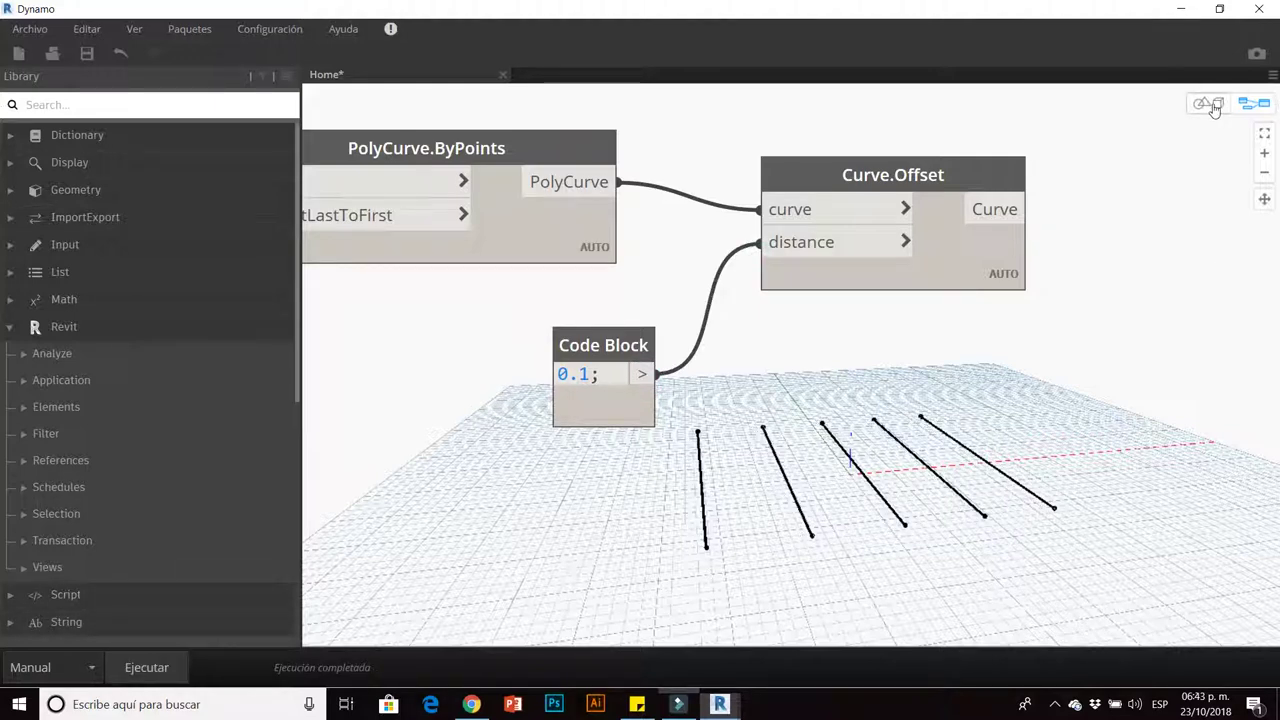
Zoom into the 3D background preview to inspect the wall polycurves.
click(1214, 106)
scroll(733, 545, up, 3)
scroll(700, 520, up, 3)
scroll(860, 380, up, 2)
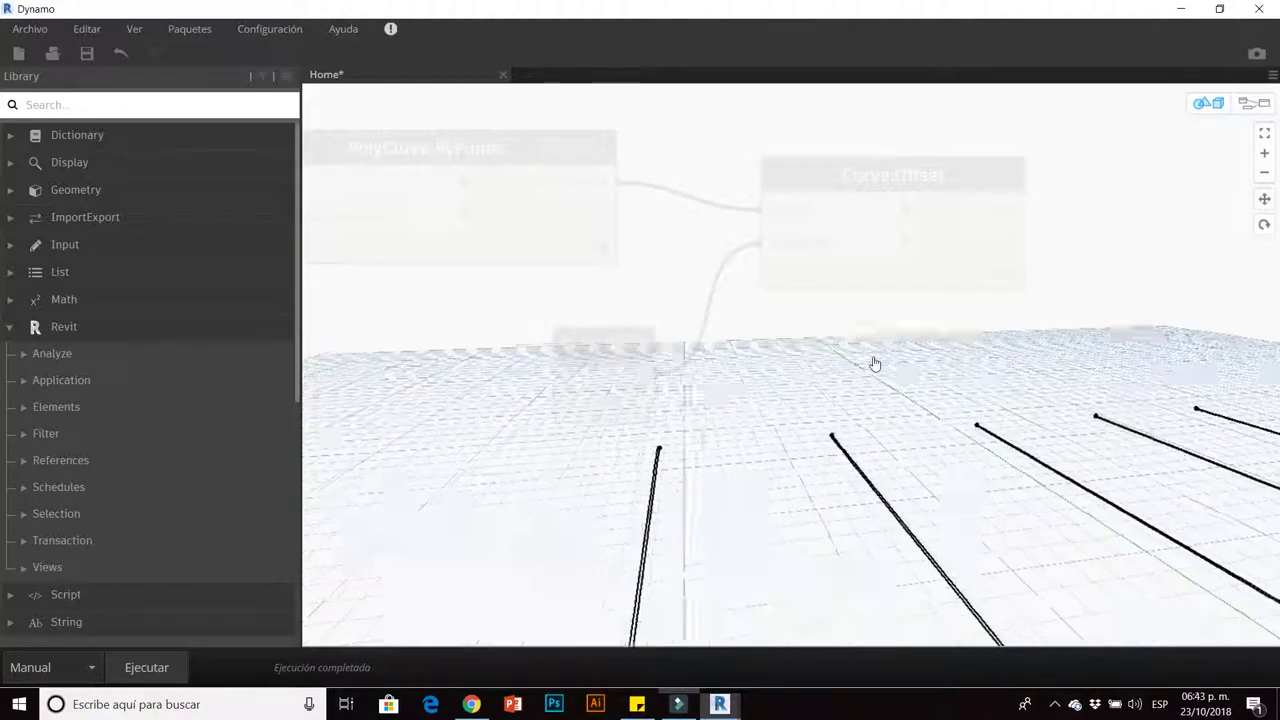
scroll(720, 564, up, 2)
scroll(712, 463, up, 2)
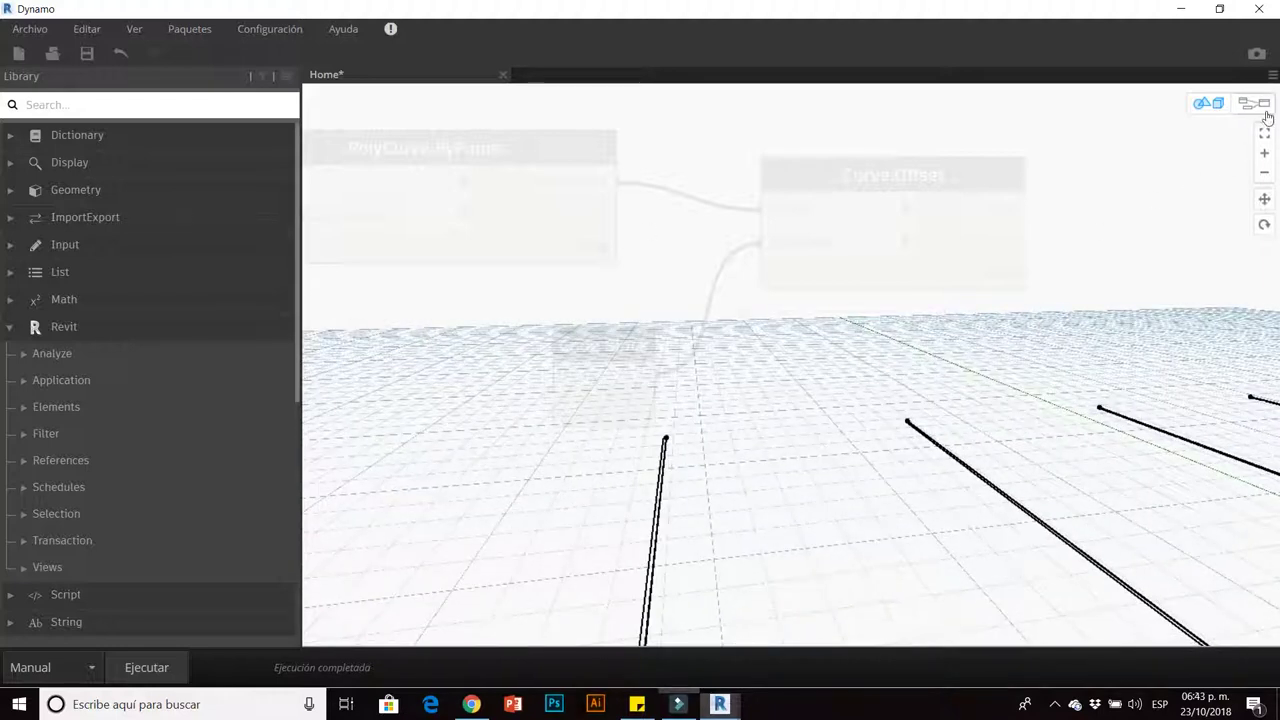
click(1265, 112)
Check the PolyCurve.ByPoints and Curve.Offset outputs, orbiting the preview to view the 0.1 offsets.
click(484, 165)
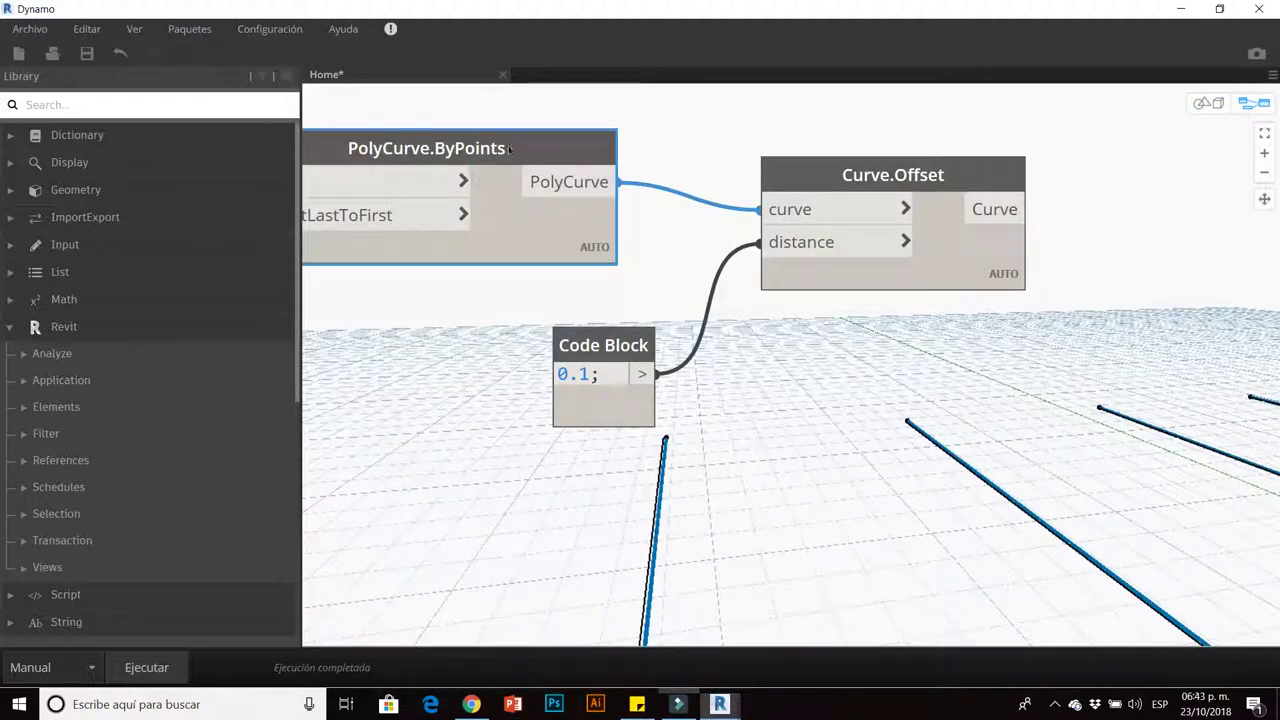
click(854, 185)
click(760, 371)
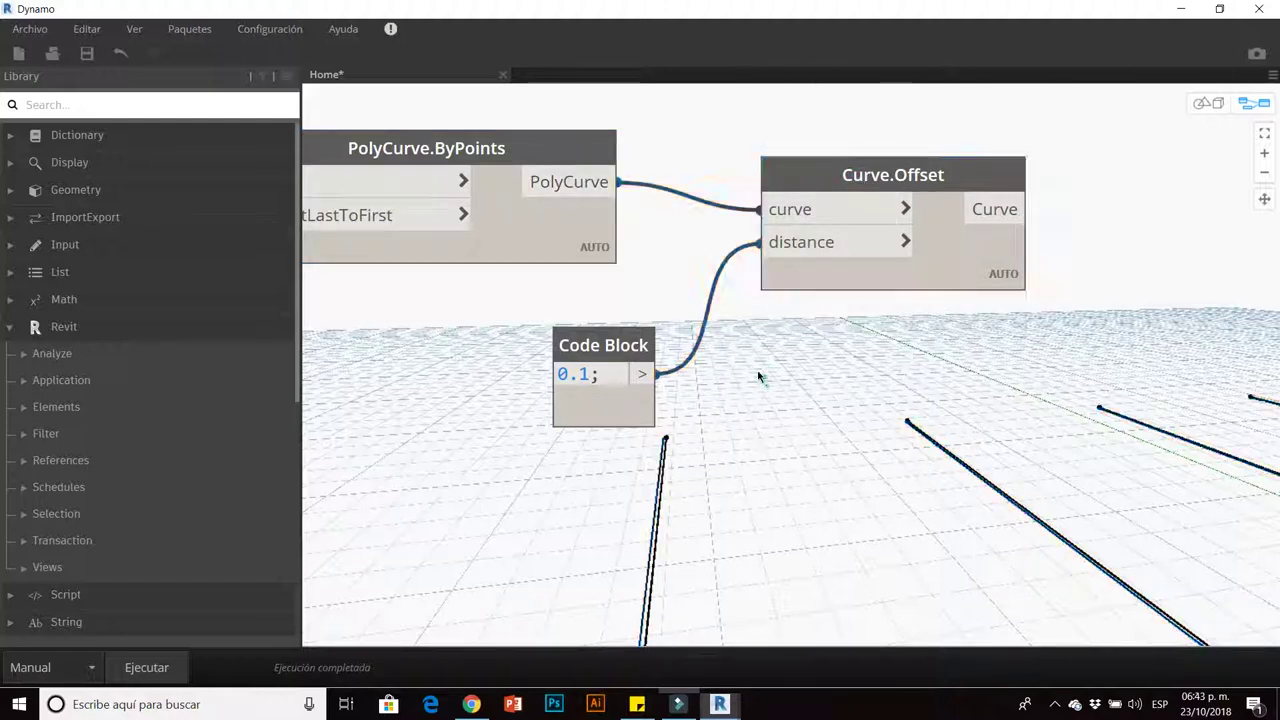
scroll(707, 335, down, 3)
click(1212, 106)
right_drag(654, 380, 908, 323)
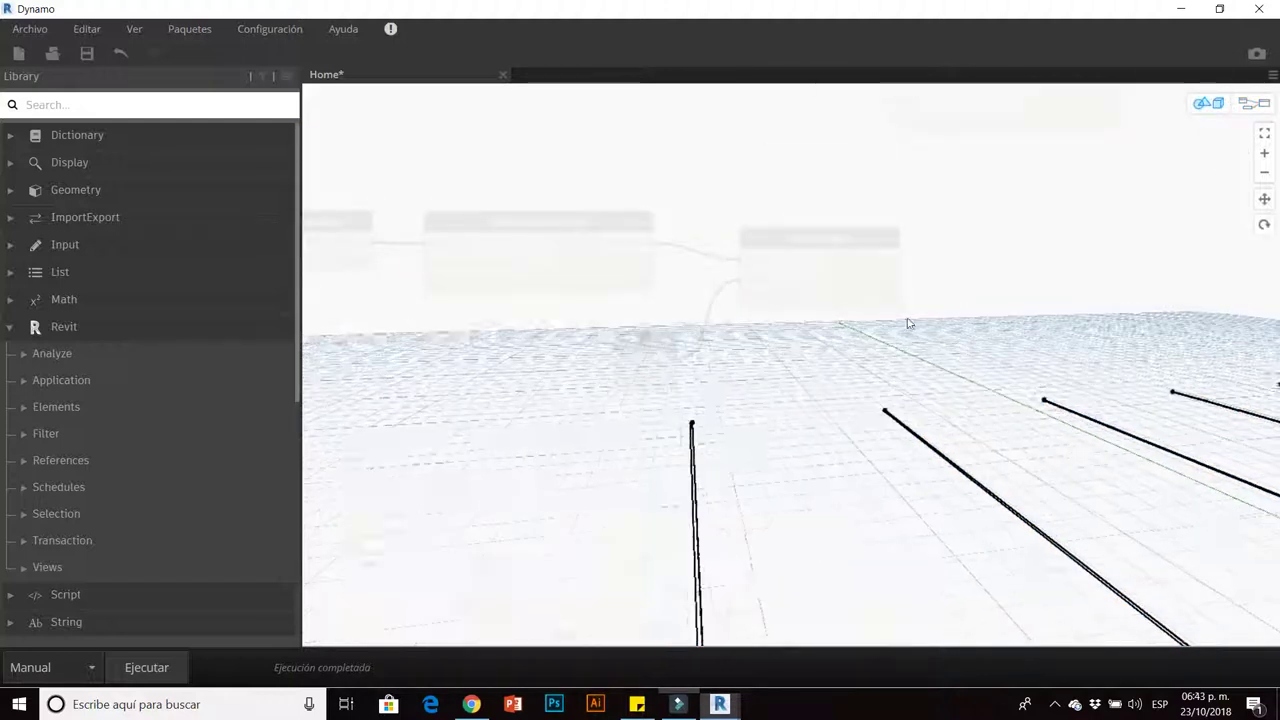
click(1236, 108)
scroll(731, 378, down, 4)
scroll(651, 374, down, 2)
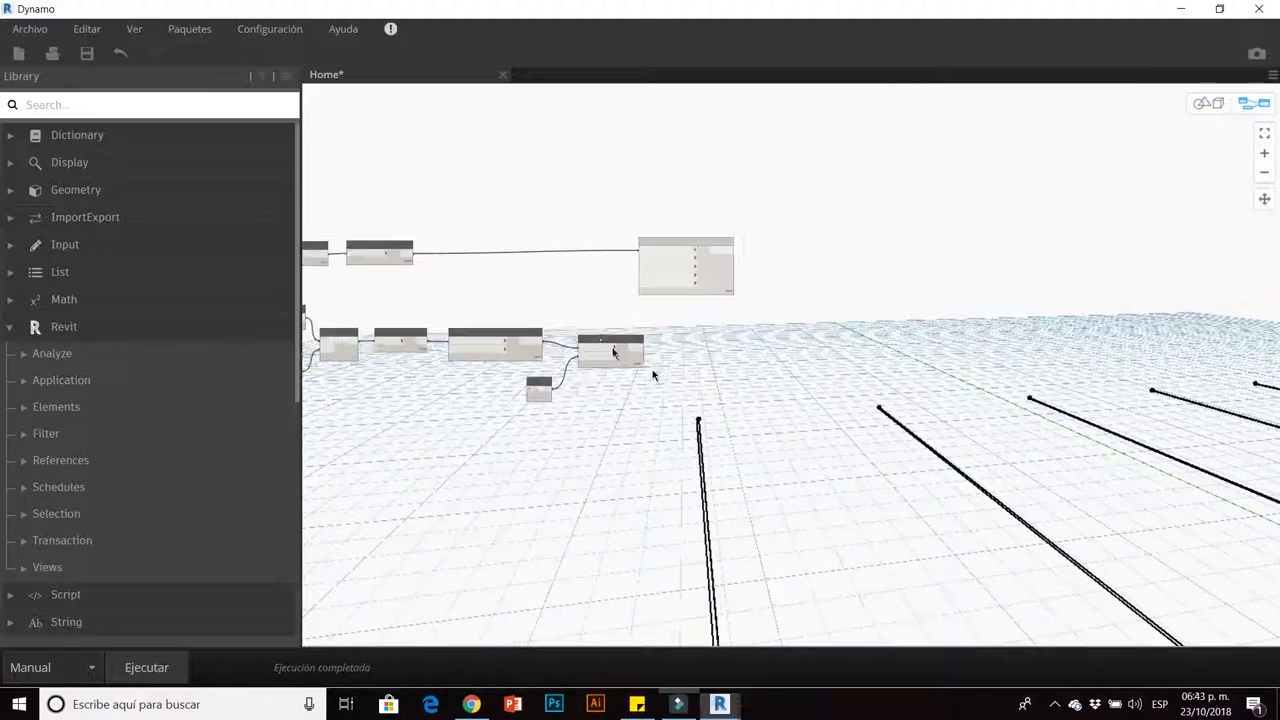
scroll(651, 374, up, 5)
click(605, 340)
drag(605, 341, 596, 334)
Toggle Mostrar etiquetas on and off, then untick Vista preliminar on PolyCurve.ByPoints.
click(441, 331)
right_click(443, 331)
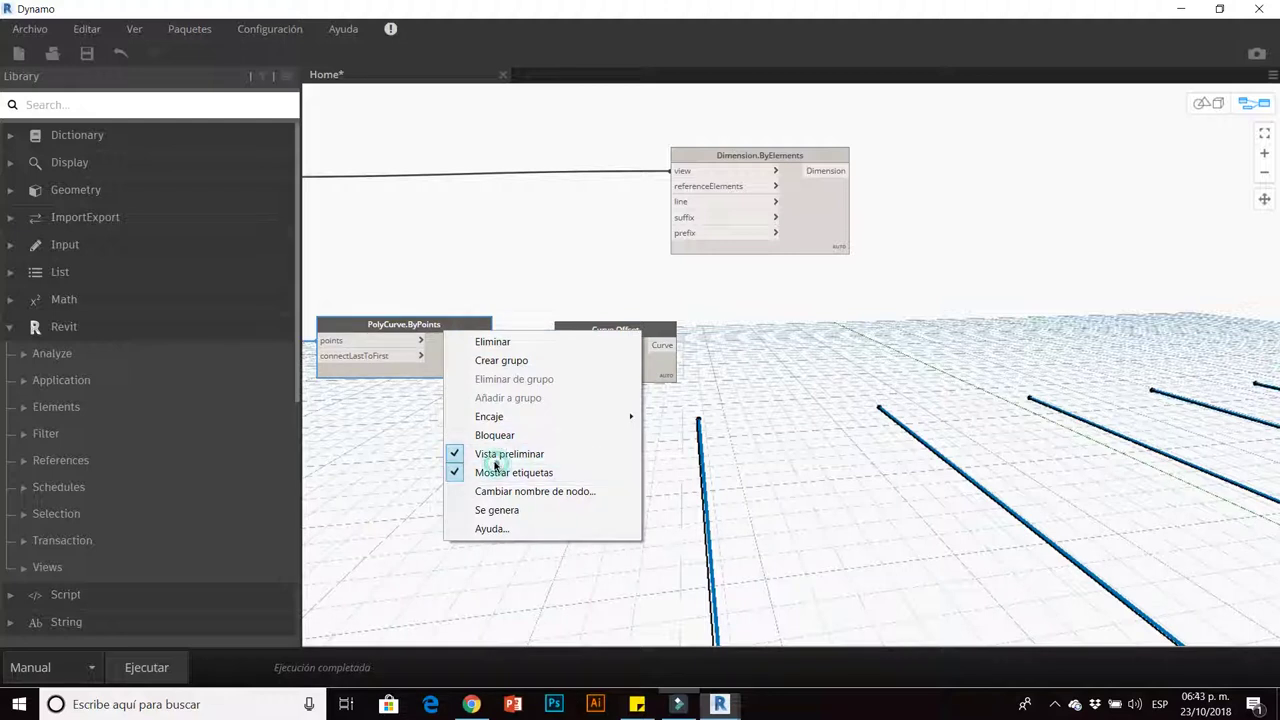
click(495, 468)
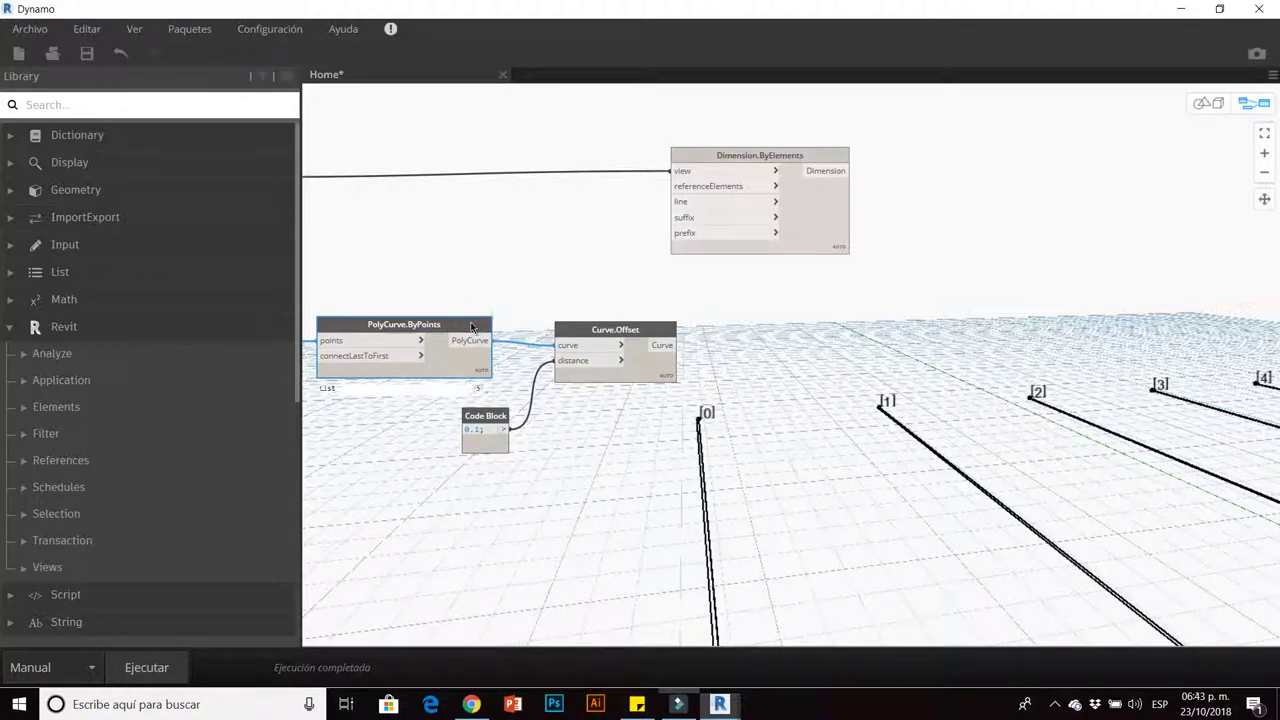
right_click(474, 323)
click(522, 466)
right_click(462, 322)
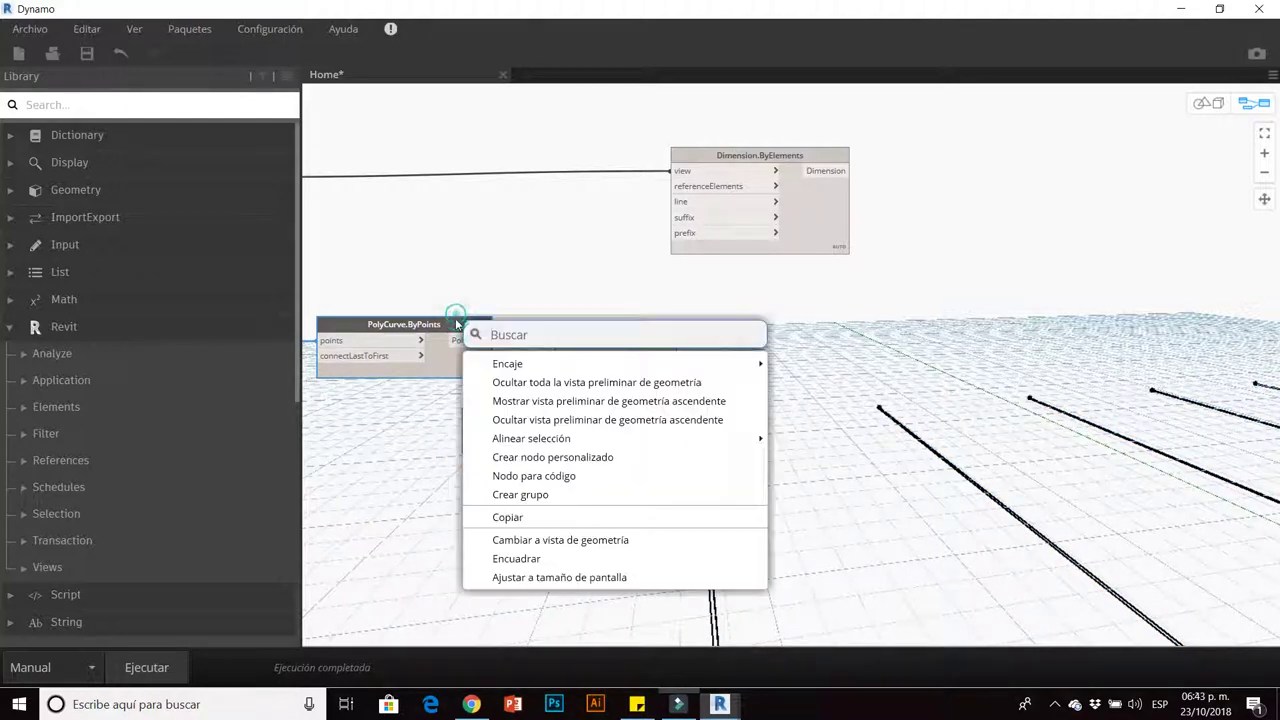
right_click(437, 329)
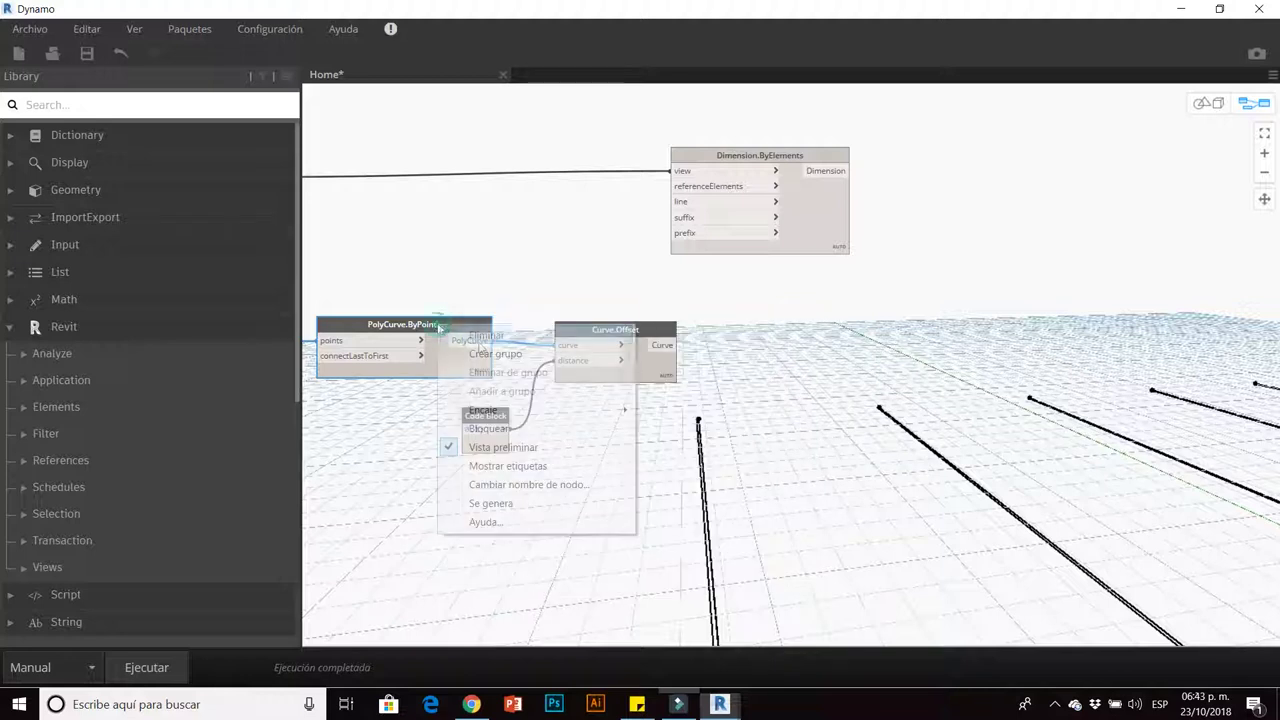
click(498, 436)
scroll(736, 418, down, 3)
Highlight the Curve.Offset geometry, then pan the graph slightly left.
scroll(697, 430, up, 1)
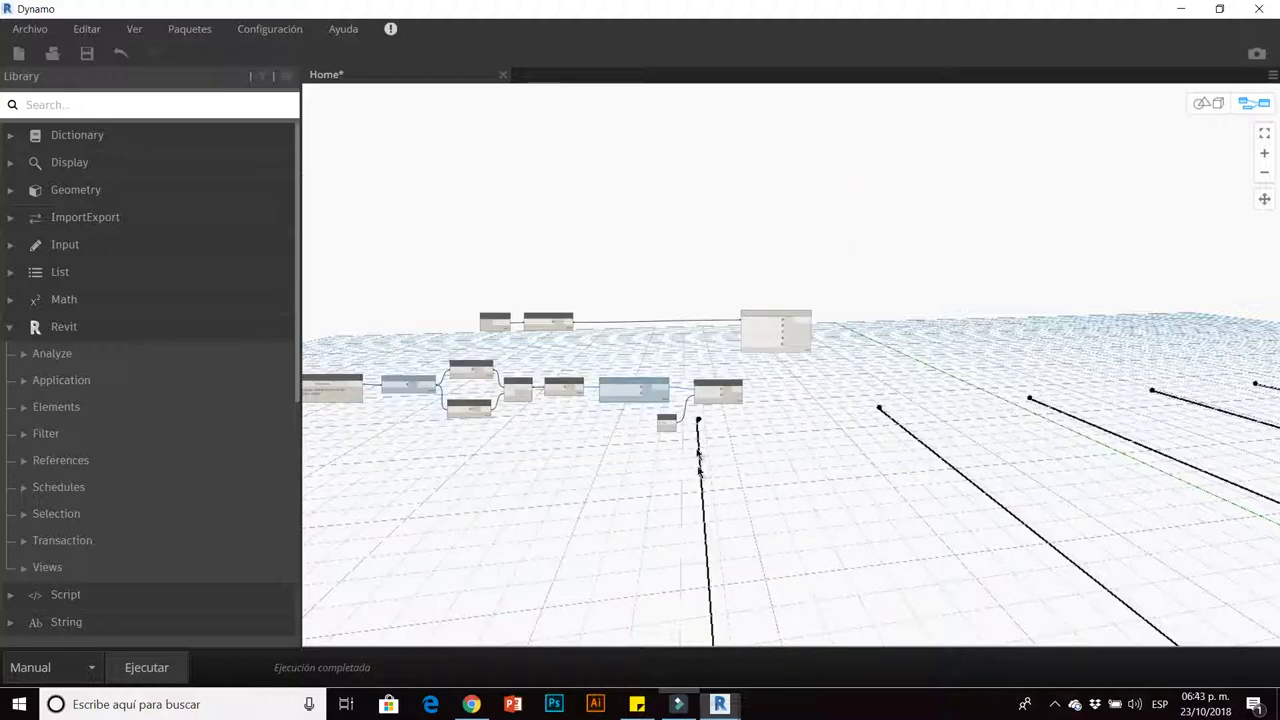
scroll(700, 400, up, 2)
click(700, 395)
click(754, 420)
middle_drag(754, 420, 712, 420)
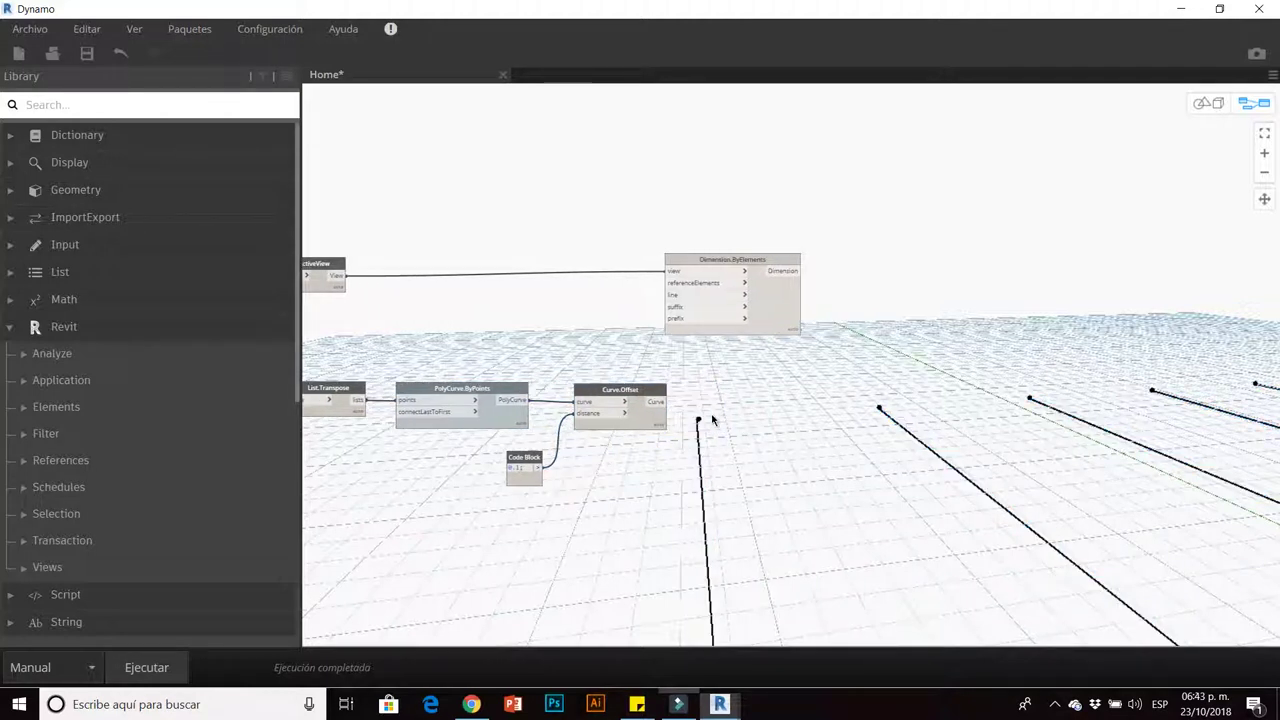
Add a ModelCurve.ByCurve node from the library's Revit > Elements > ModelCurve group.
click(44, 327)
scroll(75, 483, down, 3)
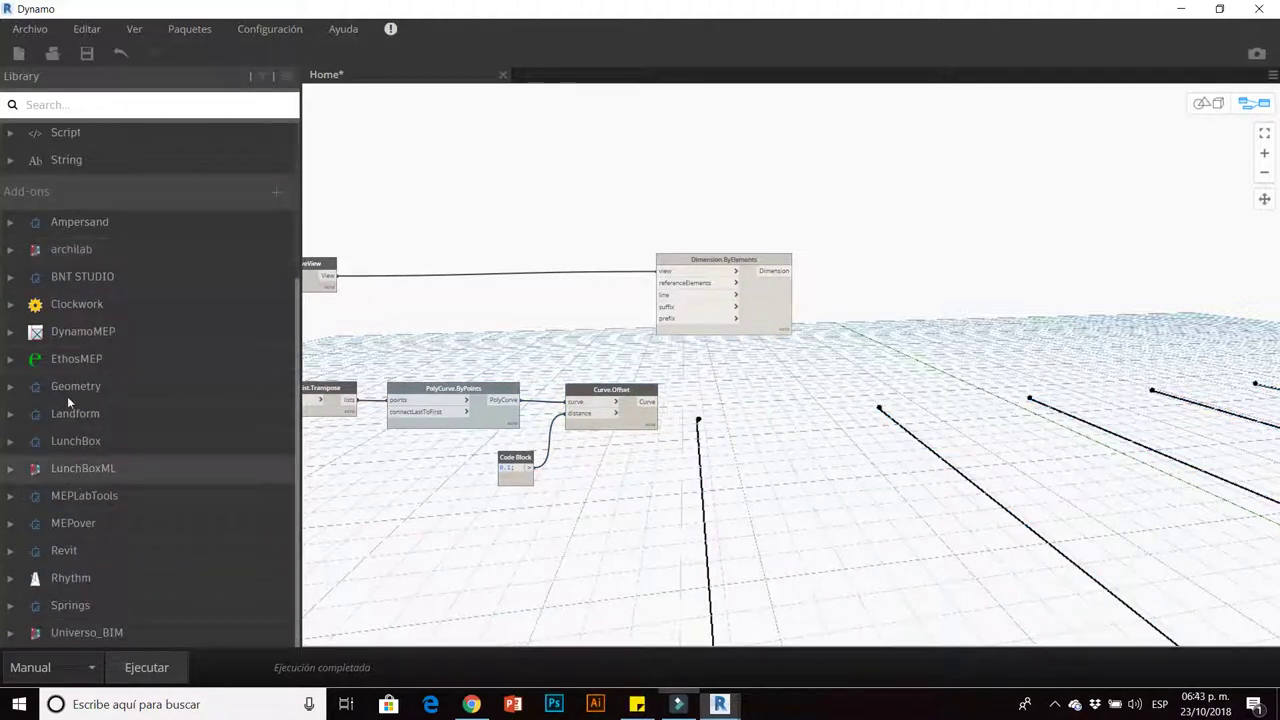
scroll(66, 390, up, 3)
click(44, 327)
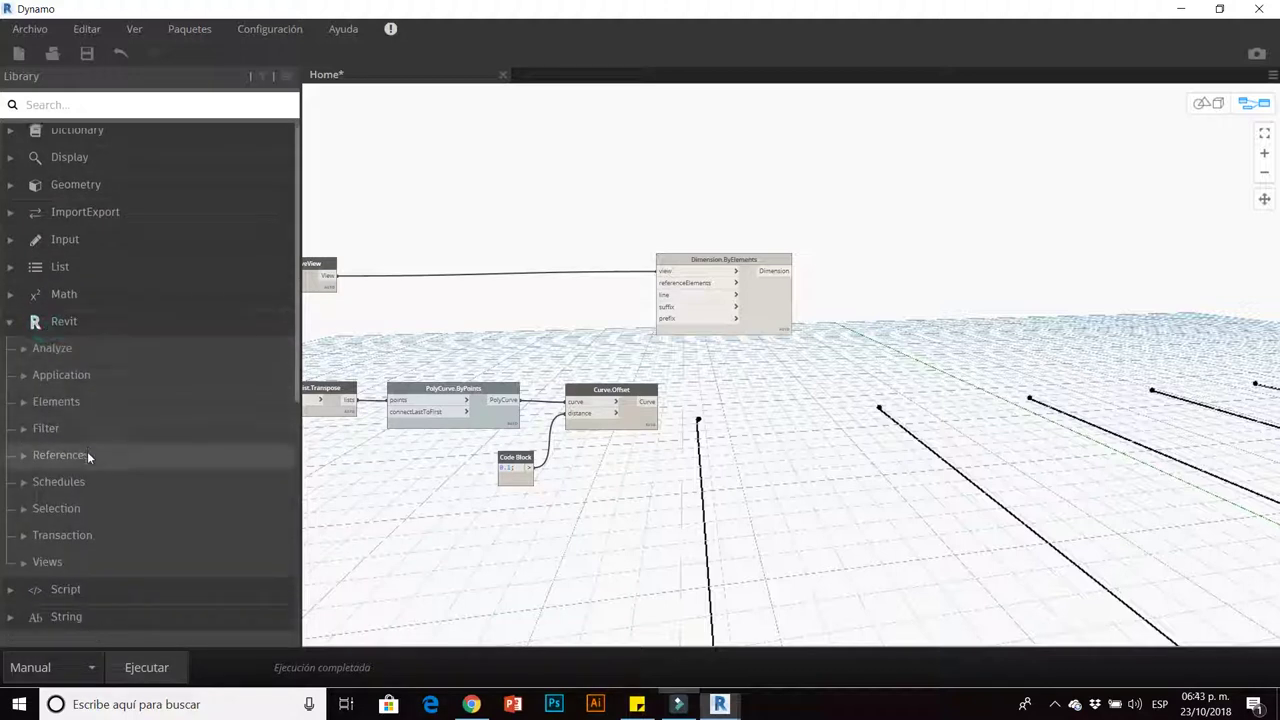
scroll(87, 451, down, 3)
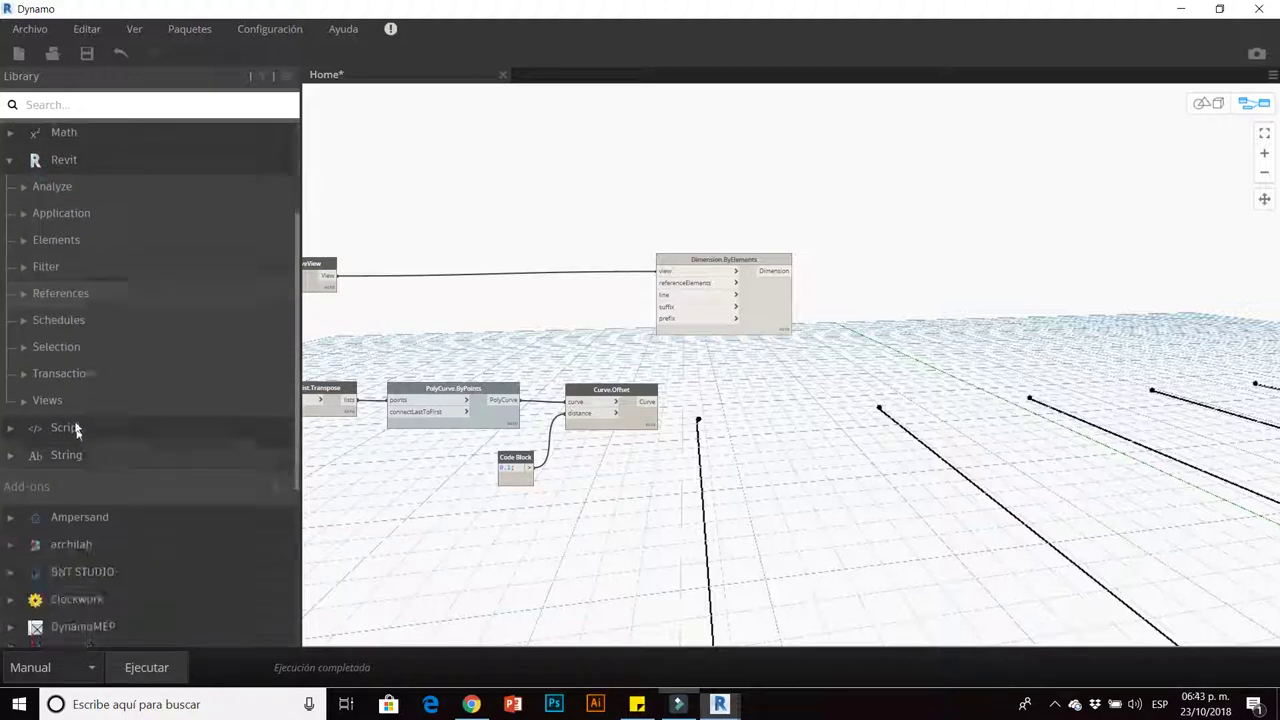
click(55, 243)
scroll(87, 468, down, 1)
scroll(87, 468, down, 1)
scroll(87, 468, down, 1)
scroll(87, 468, down, 1)
scroll(87, 468, down, 1)
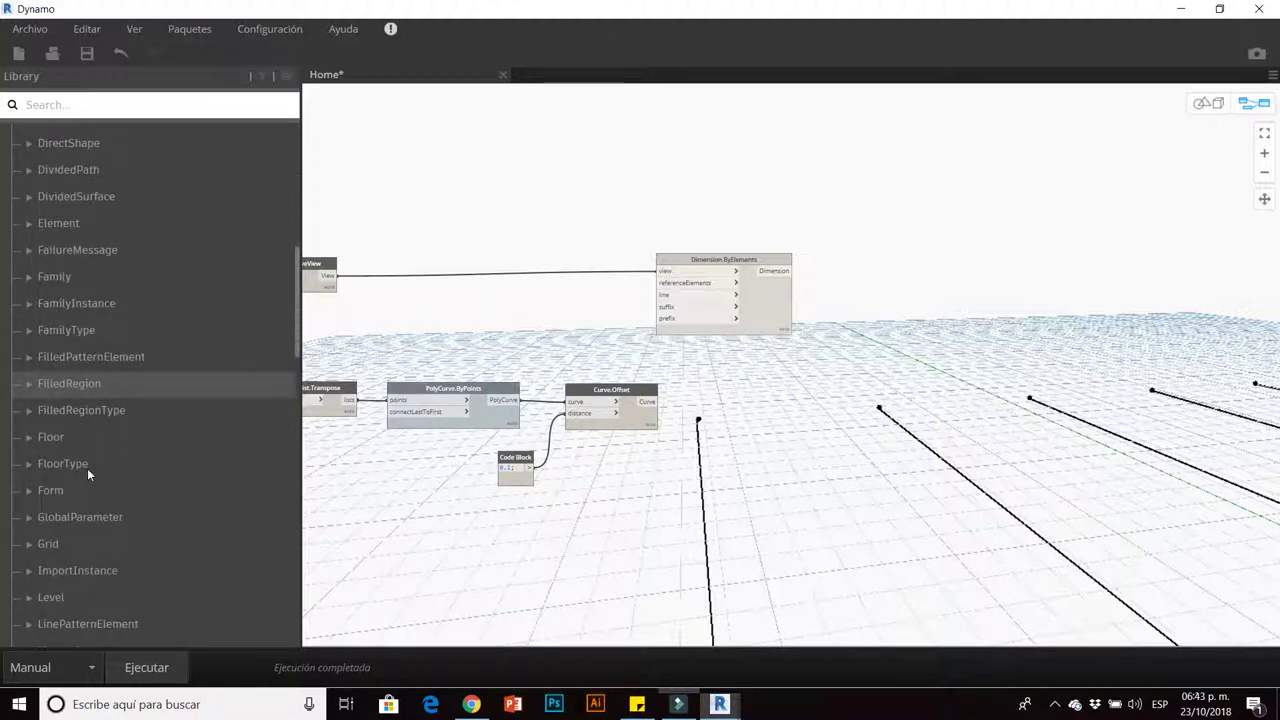
scroll(87, 468, down, 2)
click(67, 428)
click(89, 455)
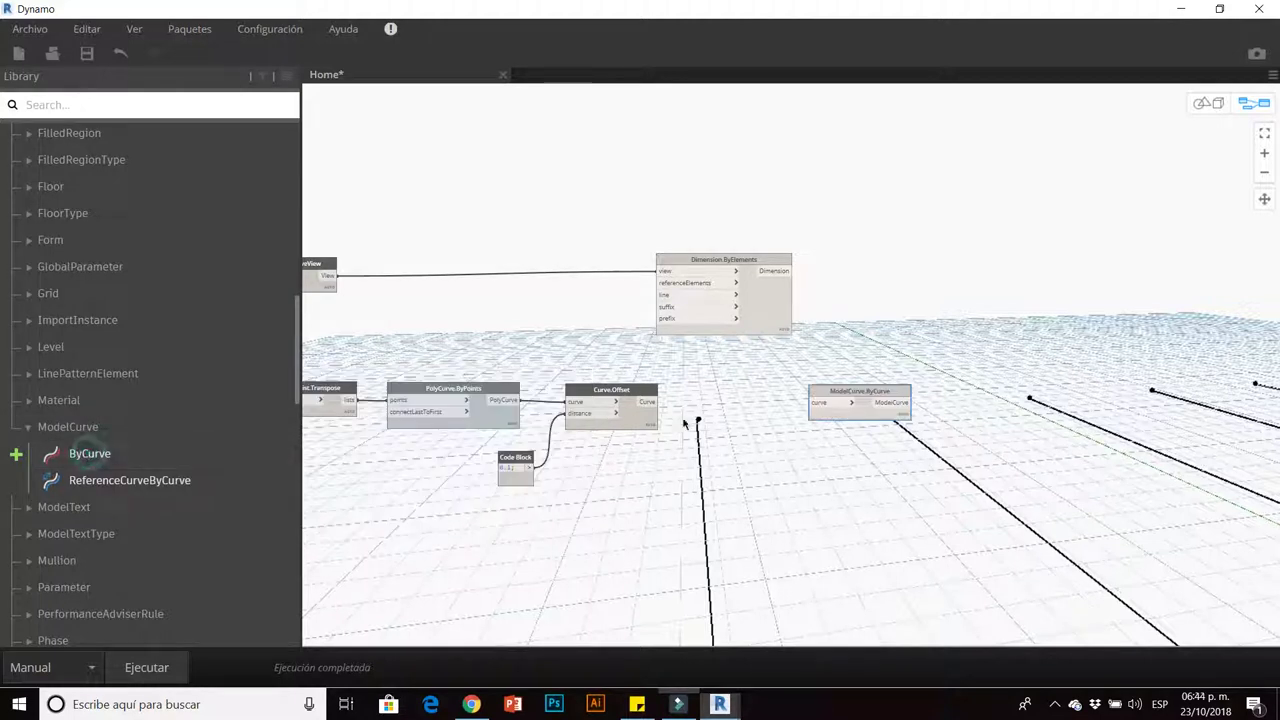
Wire Curve.Offset's curves into ModelCurve.ByCurve and run the graph, producing five ModelCurves.
drag(817, 398, 751, 399)
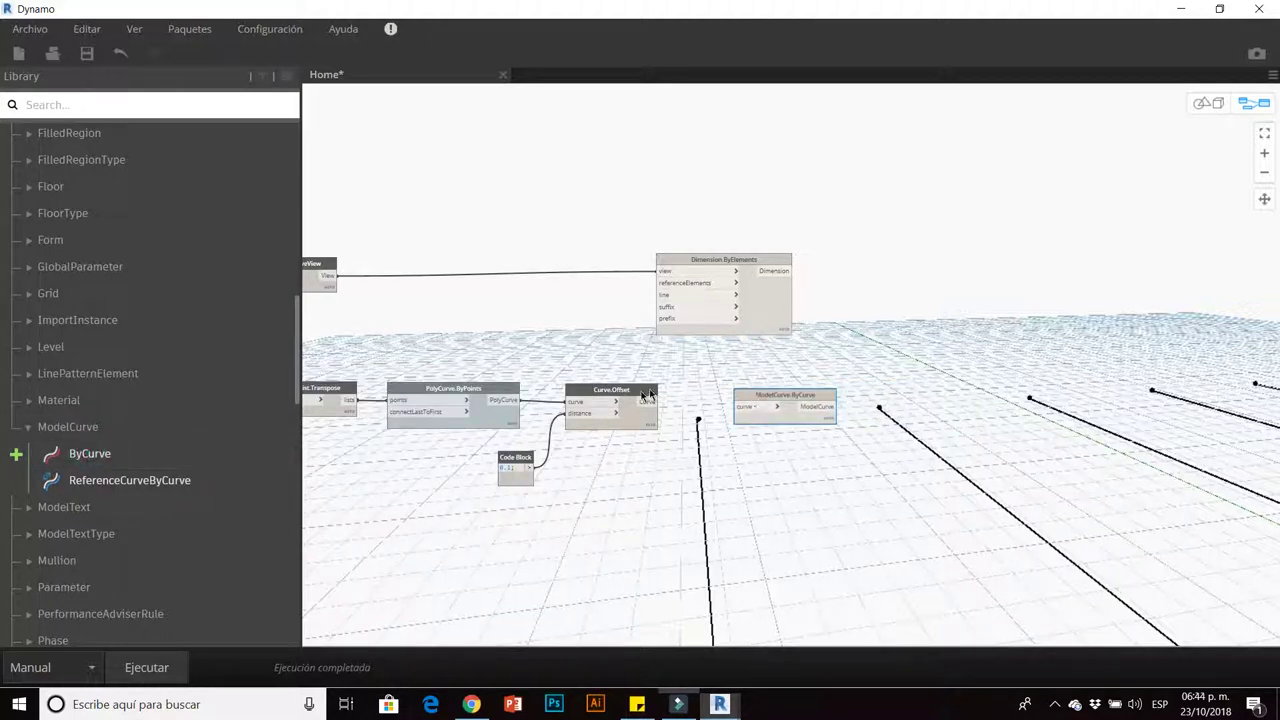
drag(642, 405, 742, 406)
click(147, 667)
mouse_move(834, 420)
scroll(885, 457, up, 3)
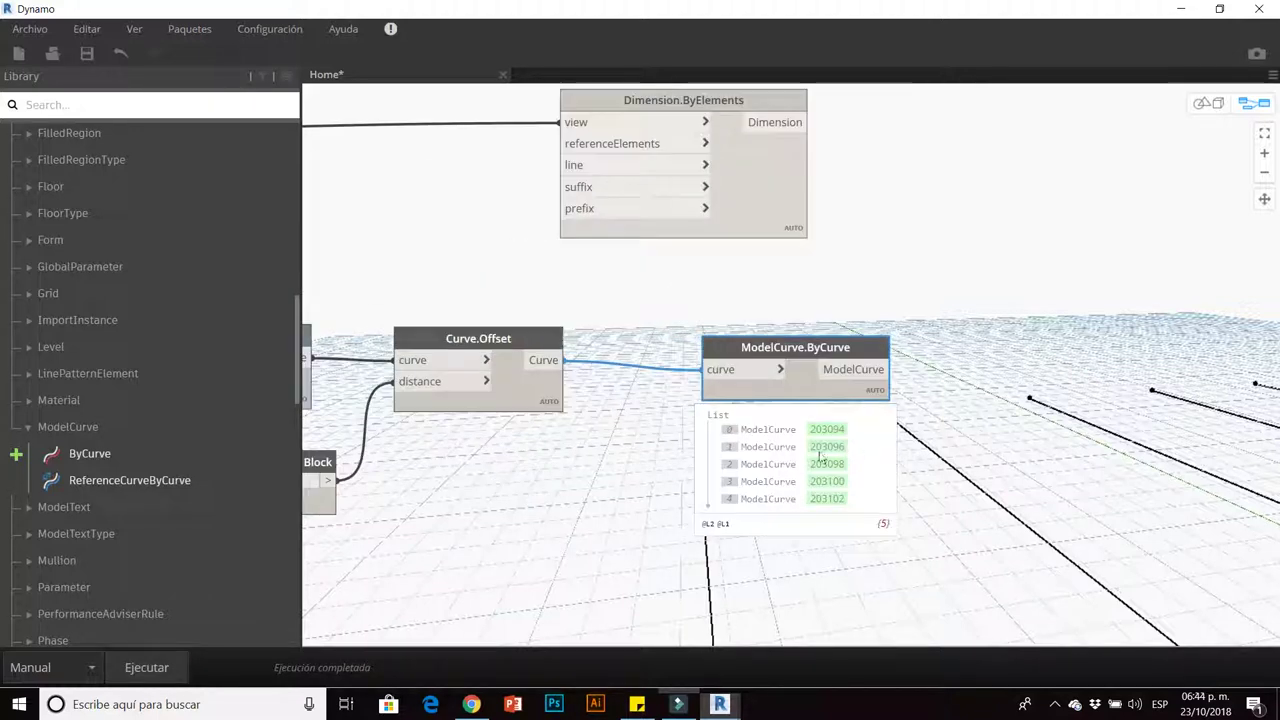
Move ModelCurve.ByCurve beside Curve.Offset and nudge Dimension.ByElements up and left.
middle_drag(820, 457, 788, 440)
drag(672, 345, 606, 328)
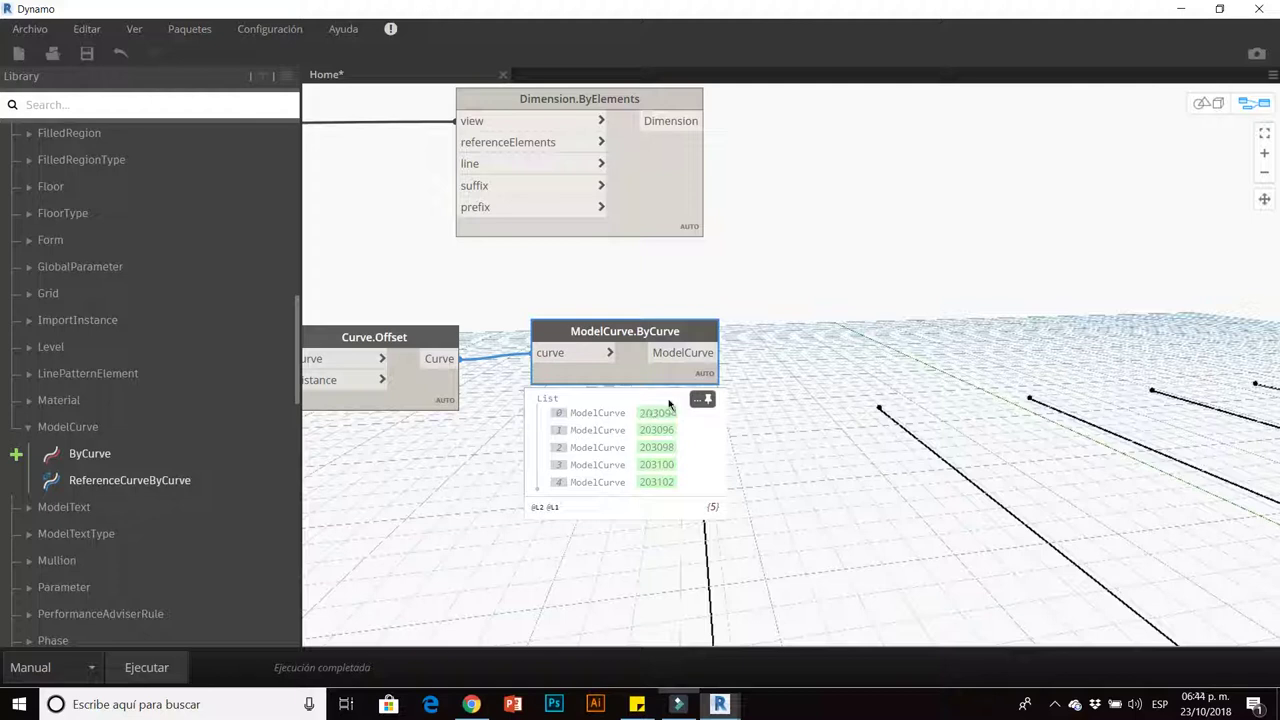
drag(624, 334, 611, 344)
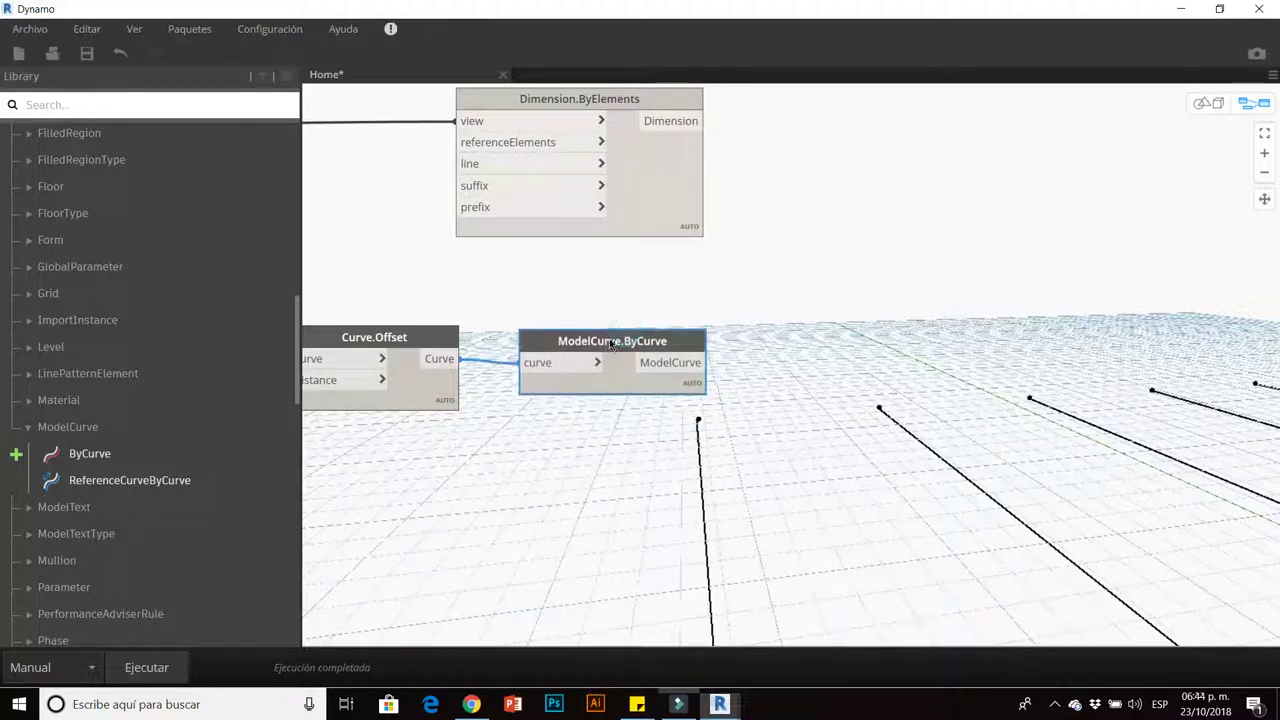
scroll(692, 316, down, 5)
middle_drag(631, 232, 688, 213)
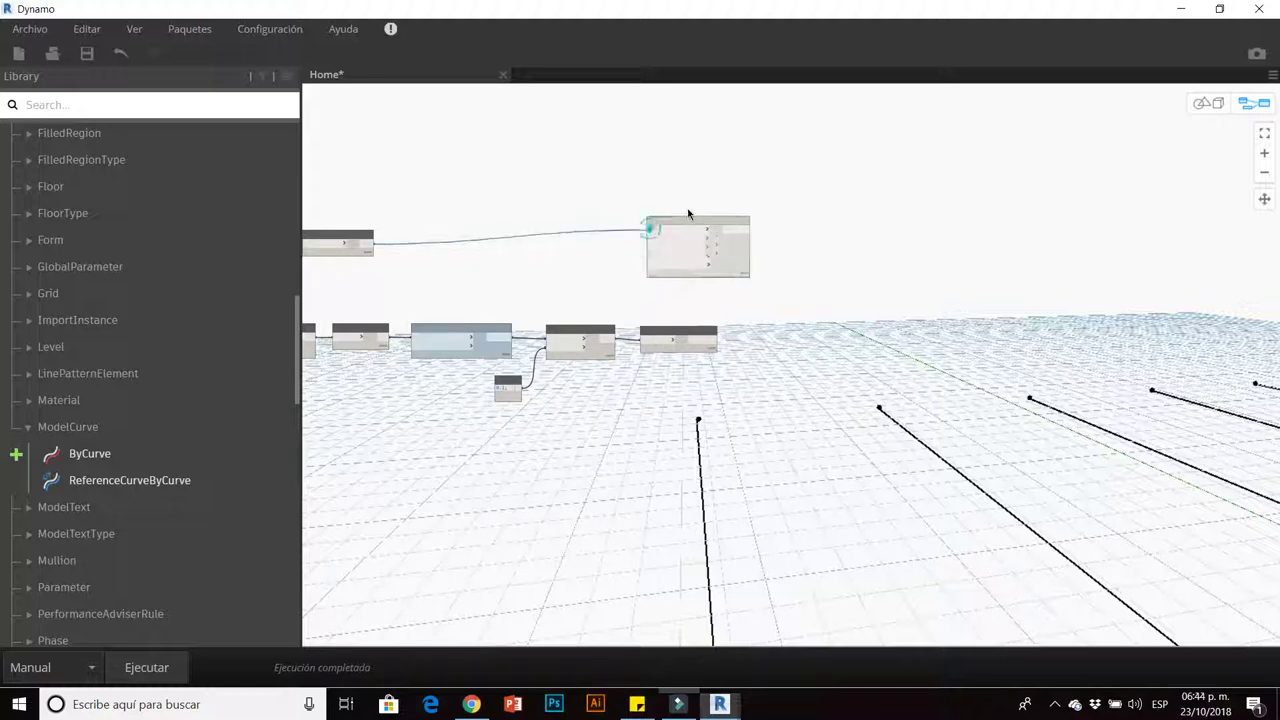
drag(688, 213, 668, 199)
scroll(708, 331, up, 4)
Start a wire from ModelCurve toward Dimension.ByElements, cancel it, and recentre the graph.
click(706, 352)
middle_drag(514, 250, 556, 326)
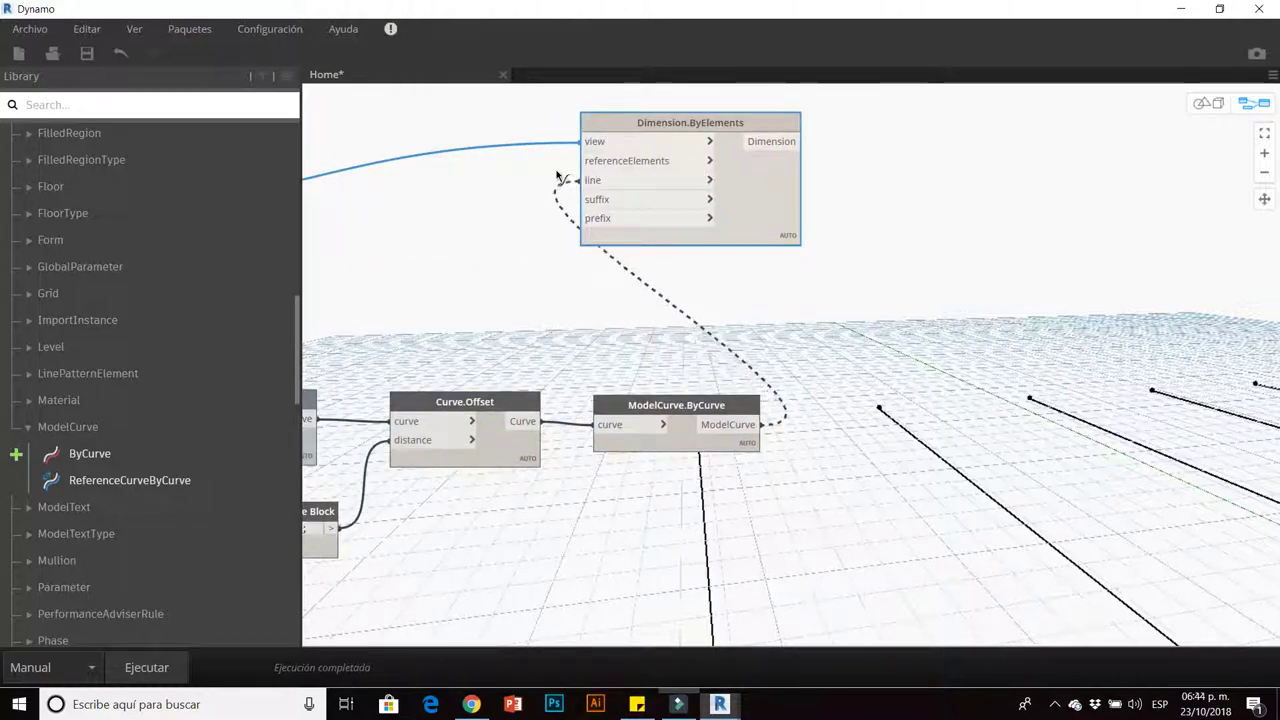
click(762, 424)
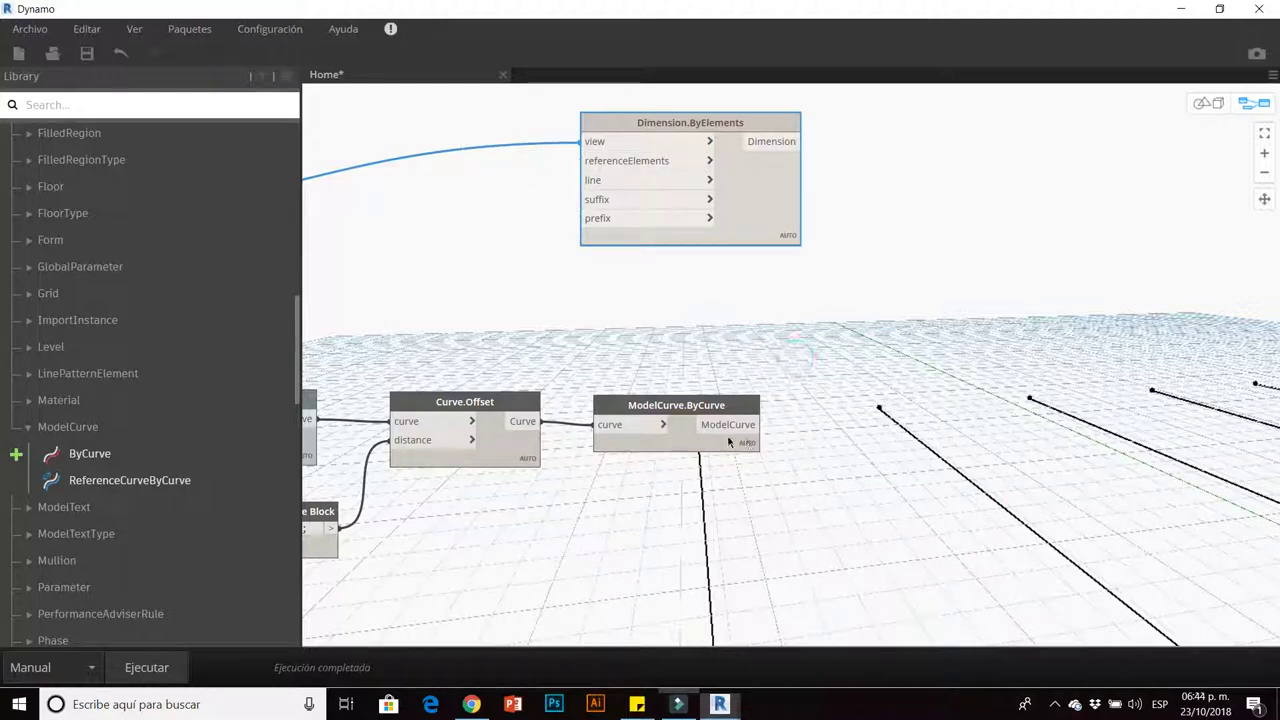
scroll(648, 371, down, 4)
middle_drag(614, 371, 765, 355)
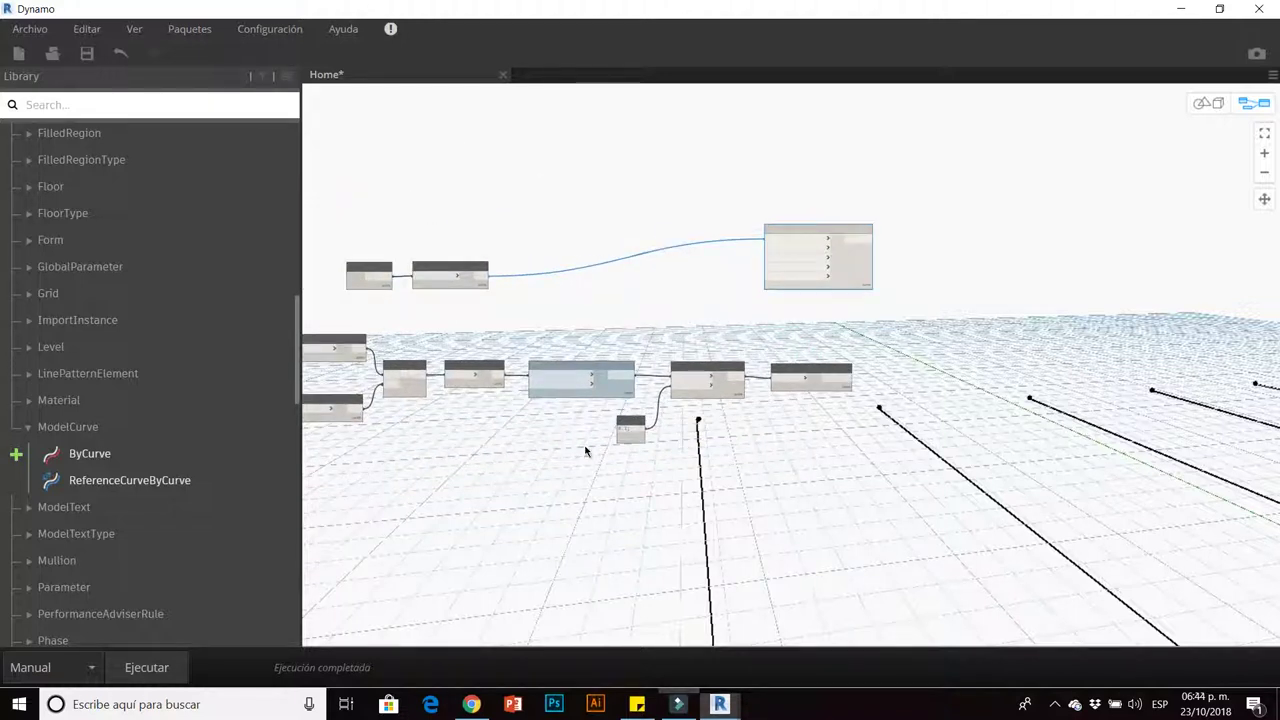
middle_drag(586, 451, 717, 416)
click(143, 427)
scroll(100, 397, up, 5)
Replace the All Elements of Type node with an All Elements of Category node.
scroll(90, 385, up, 5)
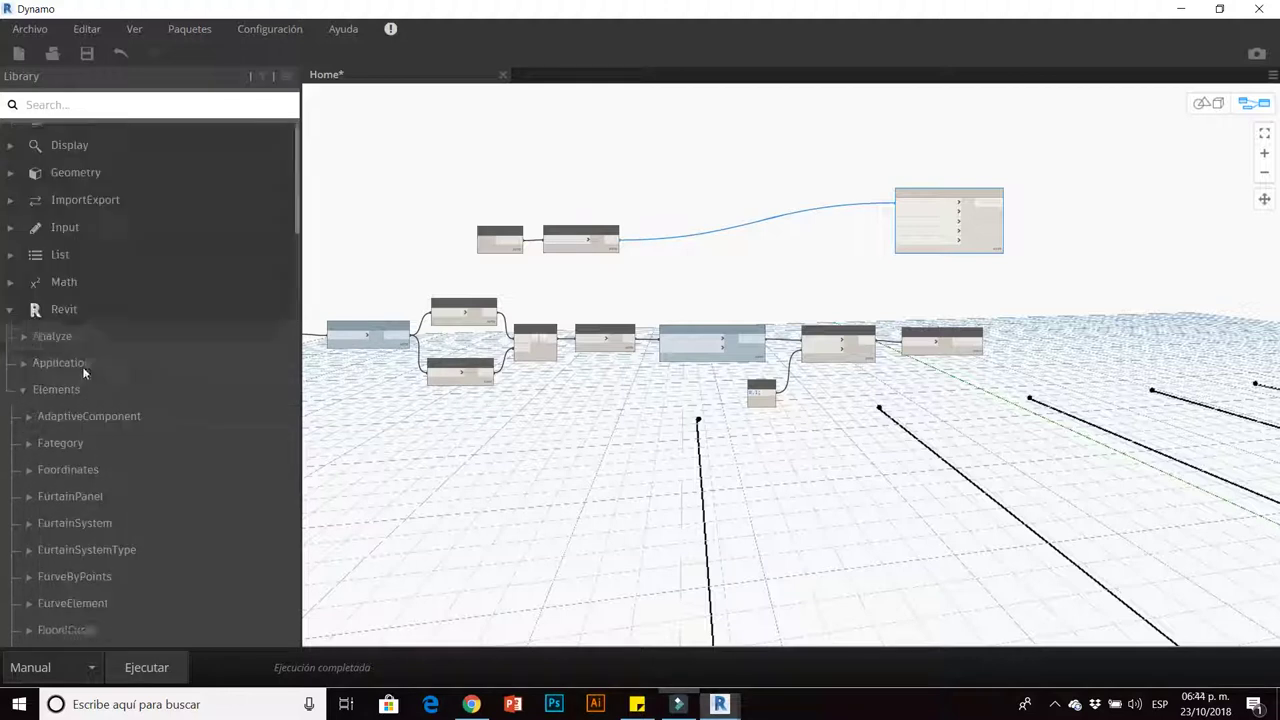
scroll(82, 368, up, 1)
click(46, 405)
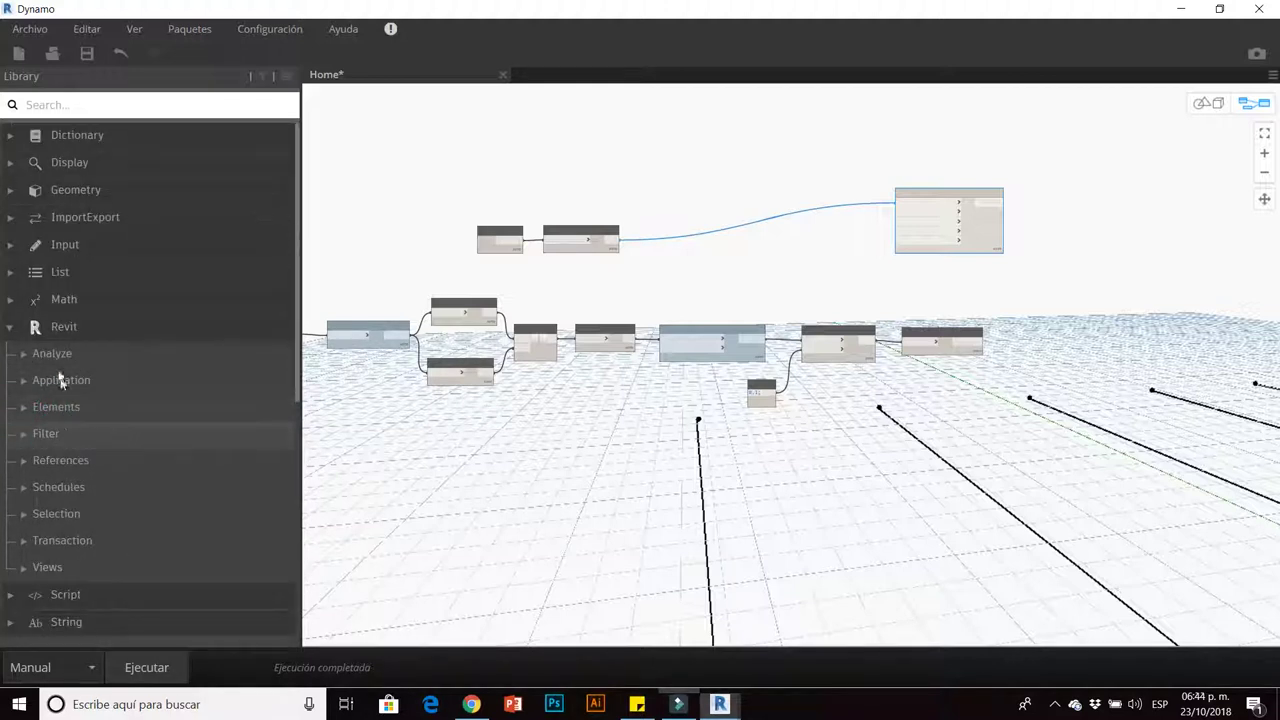
click(60, 510)
scroll(76, 458, down, 3)
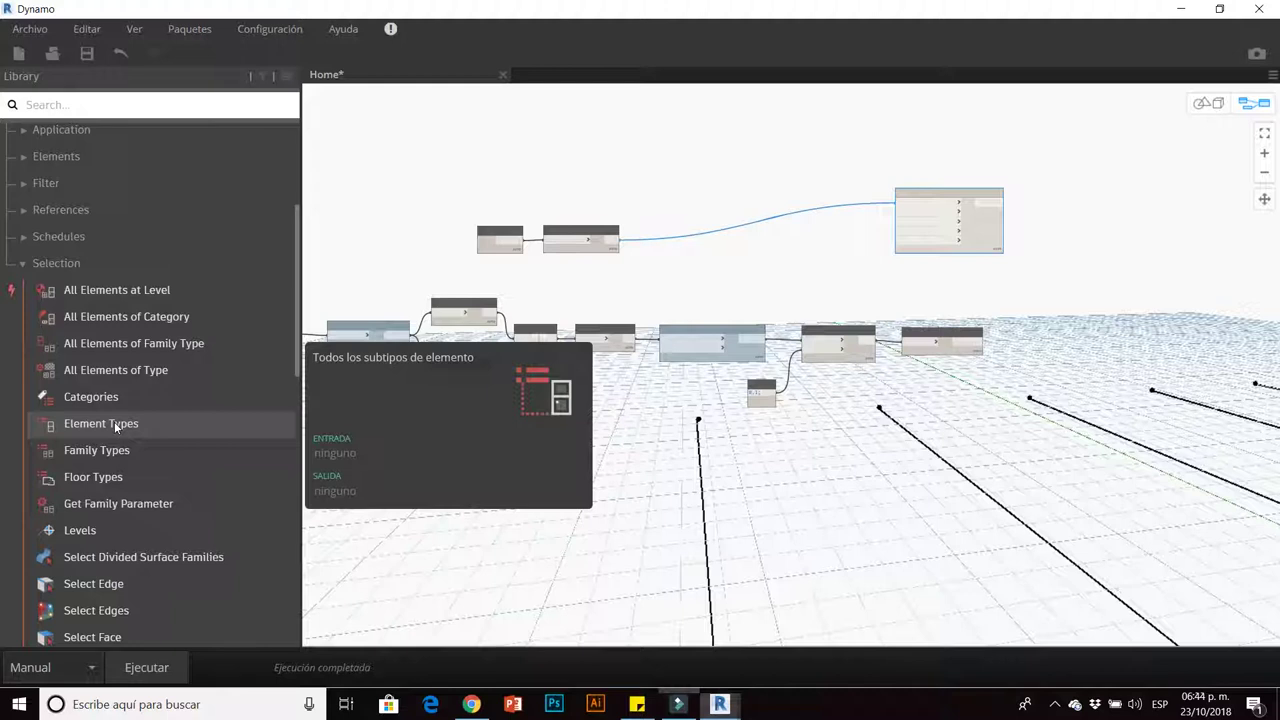
drag(131, 373, 822, 428)
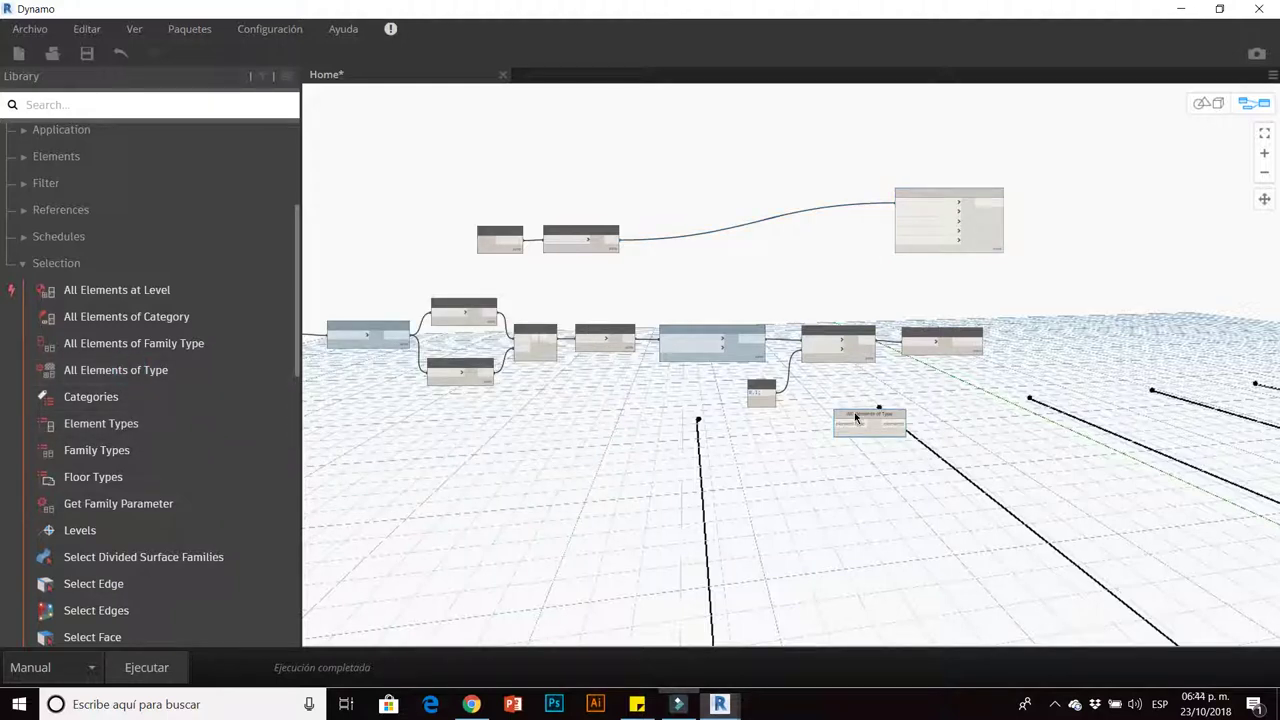
scroll(790, 455, up, 4)
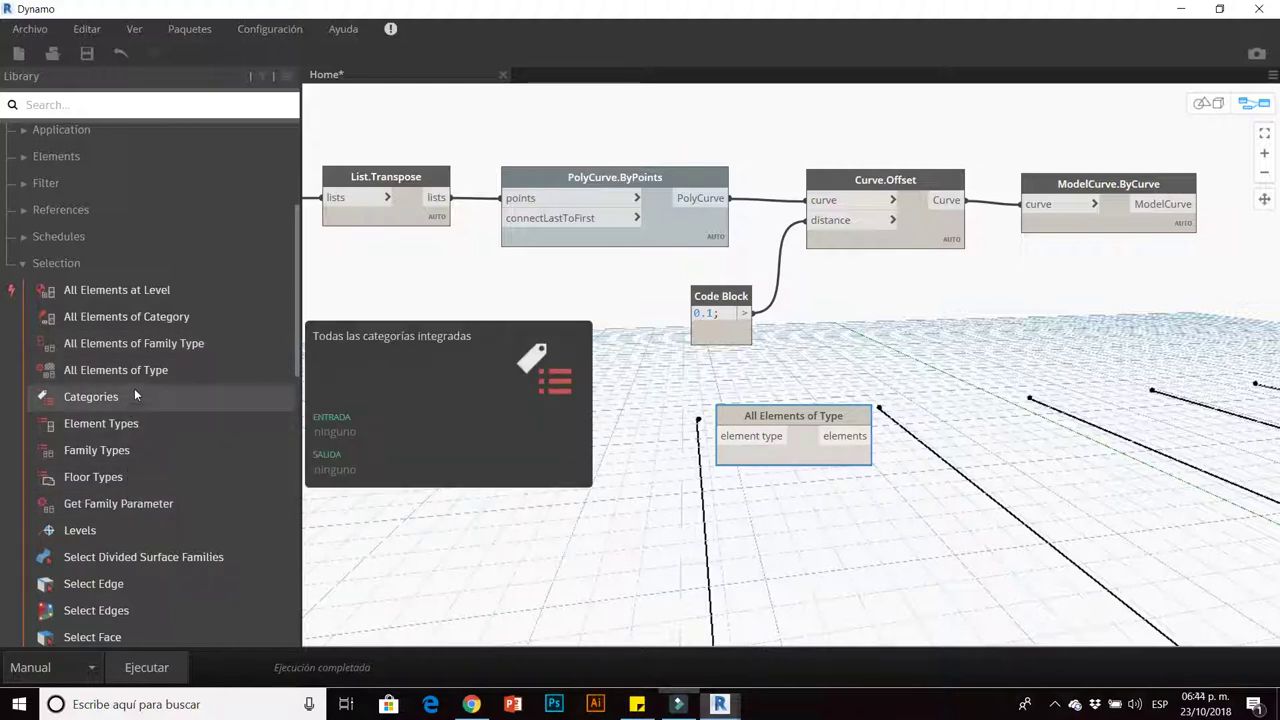
click(140, 316)
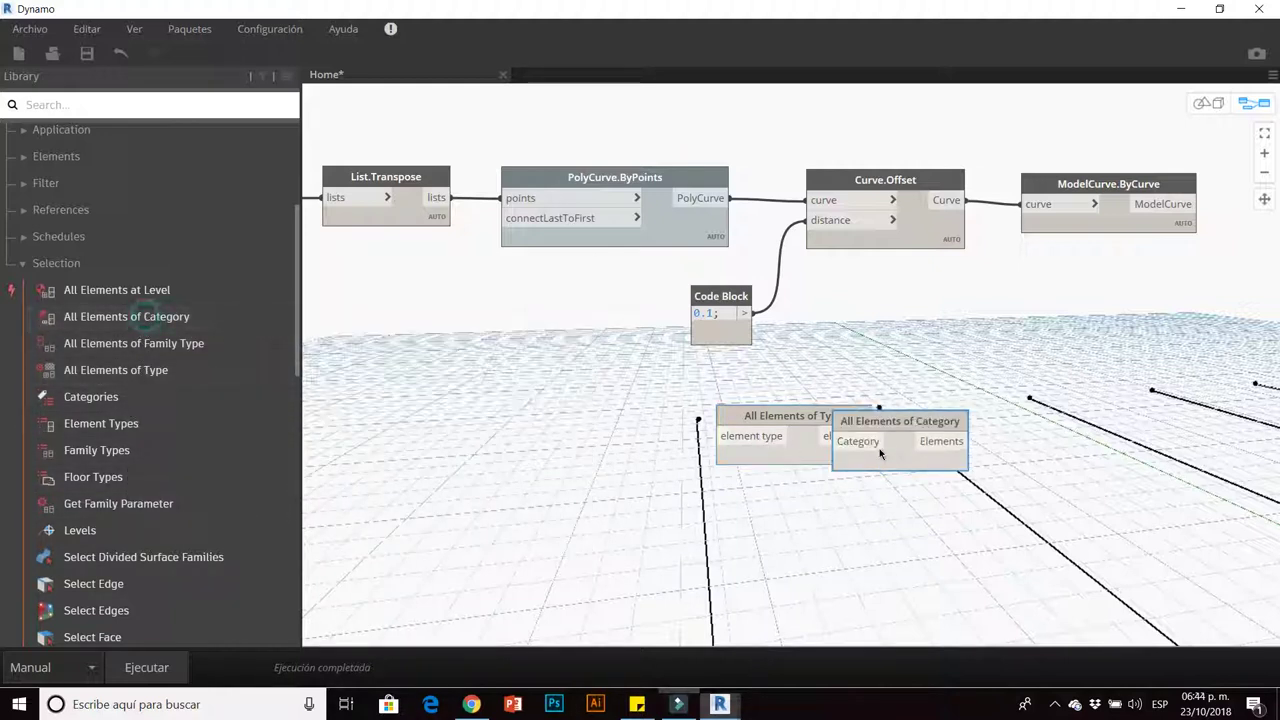
drag(799, 417, 712, 419)
key(Delete)
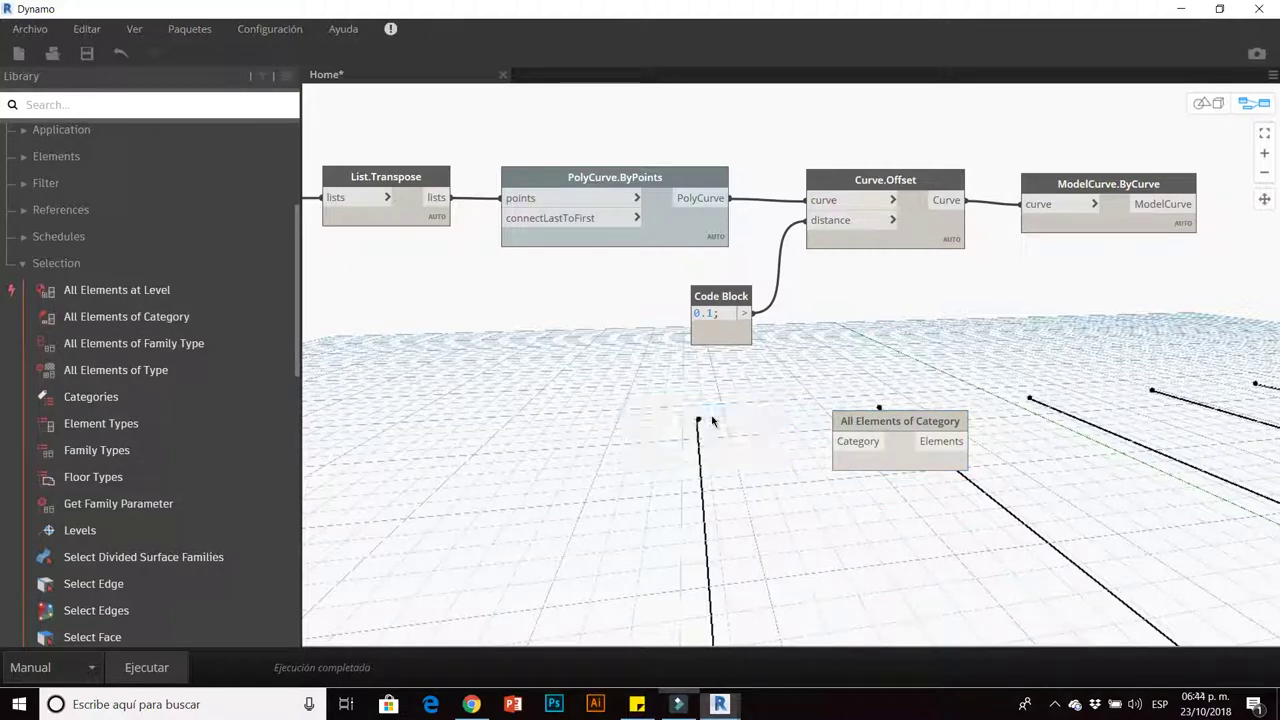
Add a Categories node set to Líneas, then shrink Dynamo to show Revit.
click(157, 400)
drag(800, 354, 655, 458)
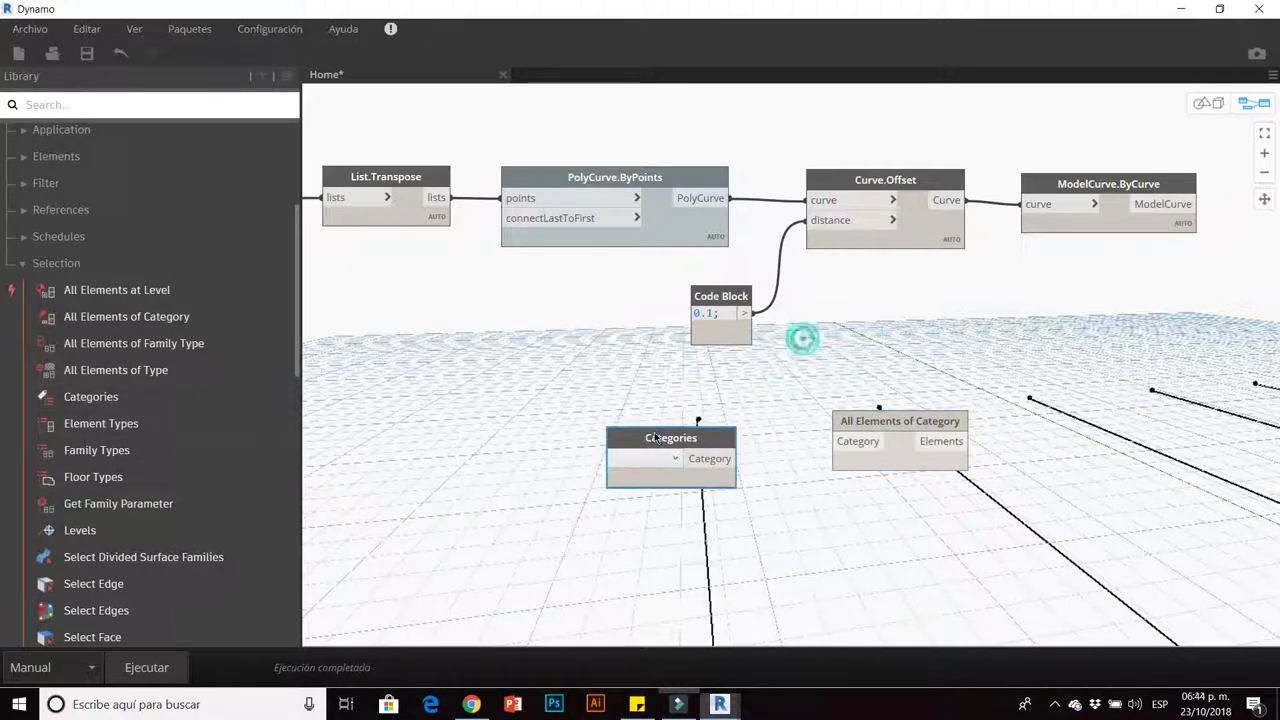
click(656, 459)
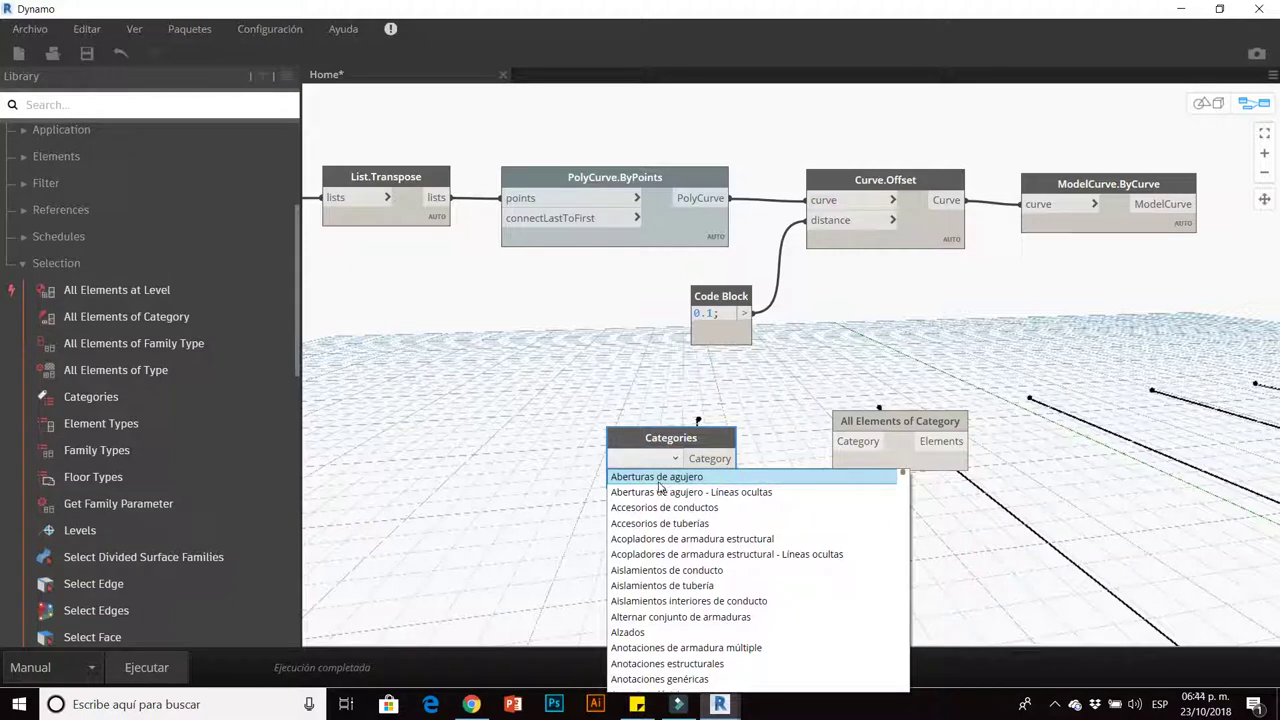
key(l)
scroll(640, 650, down, 2)
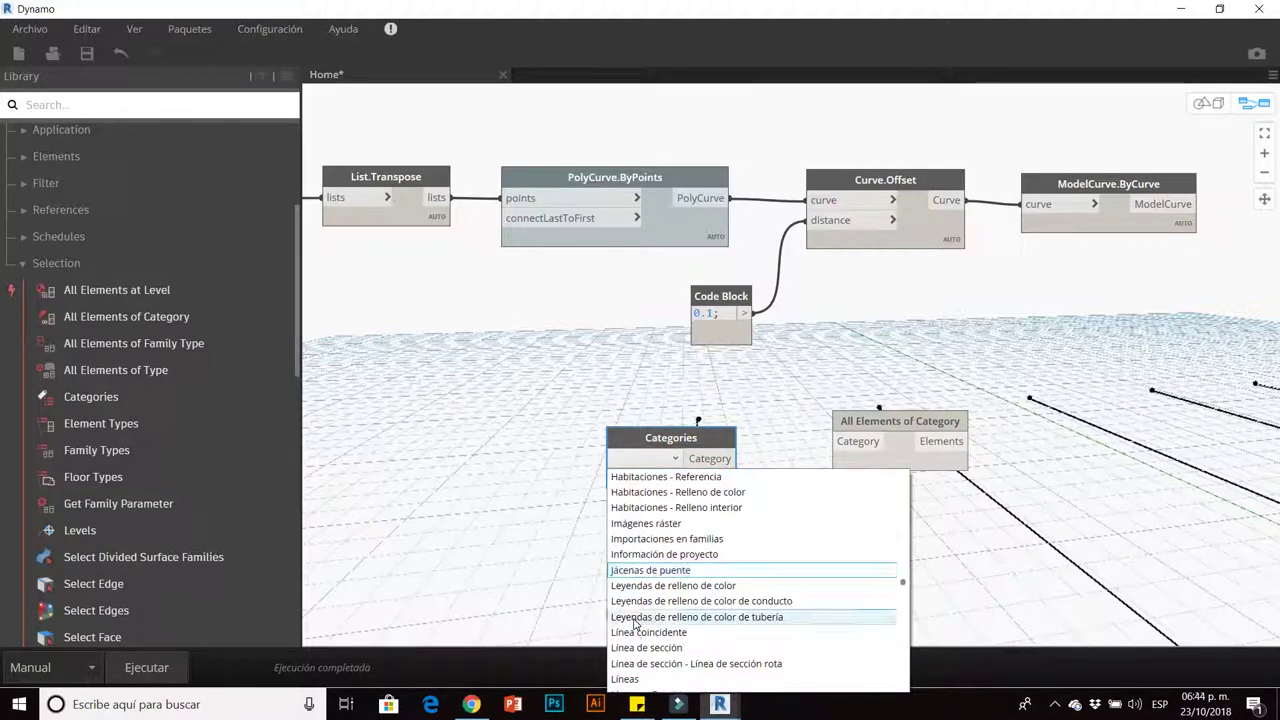
click(640, 679)
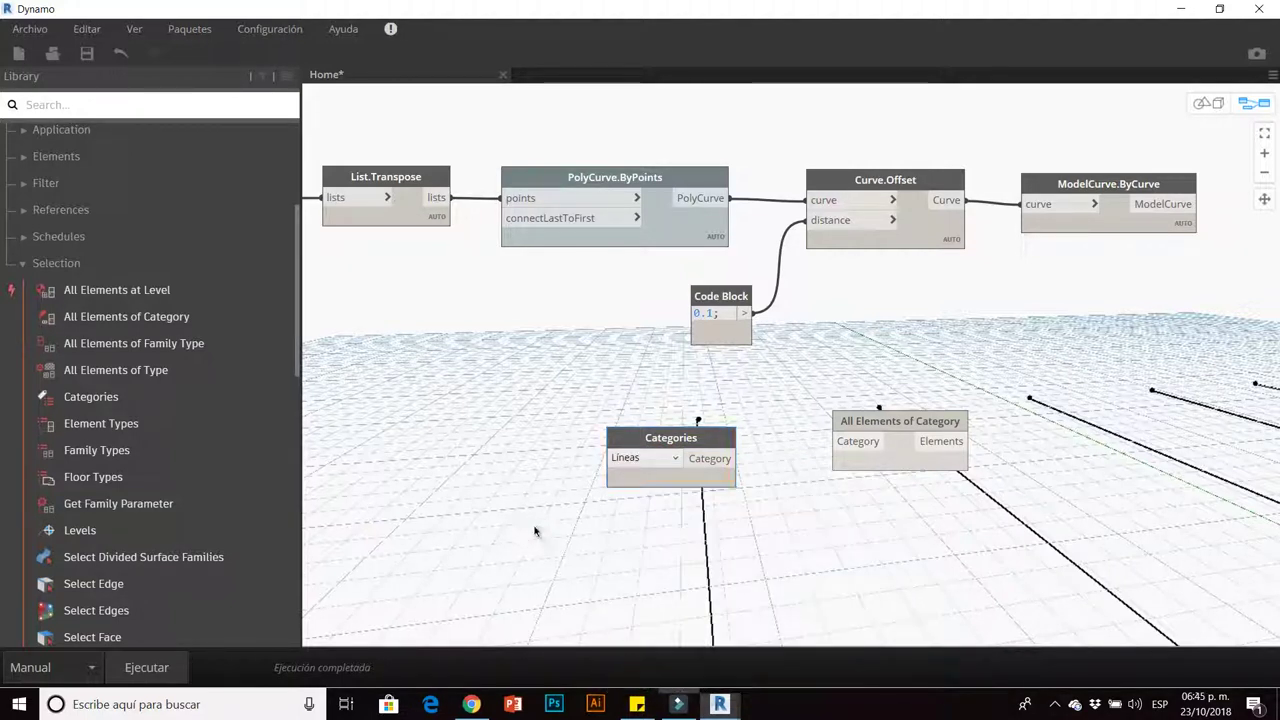
click(1220, 9)
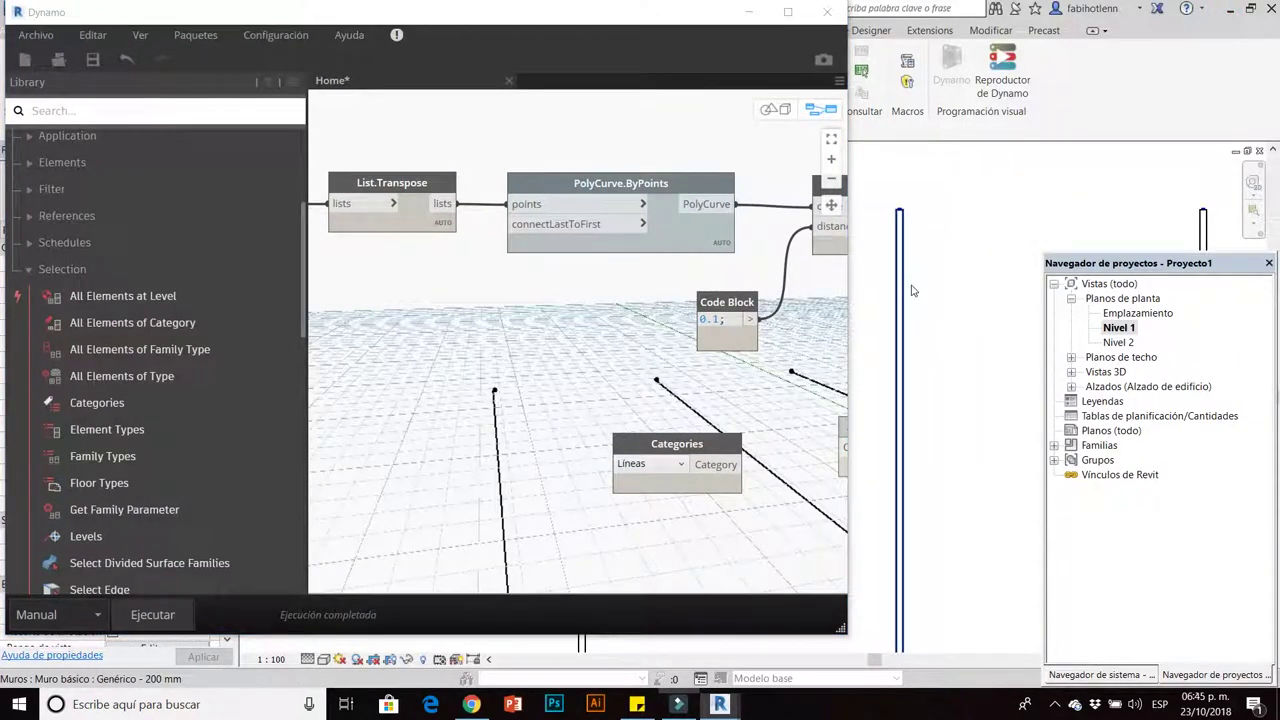
click(904, 297)
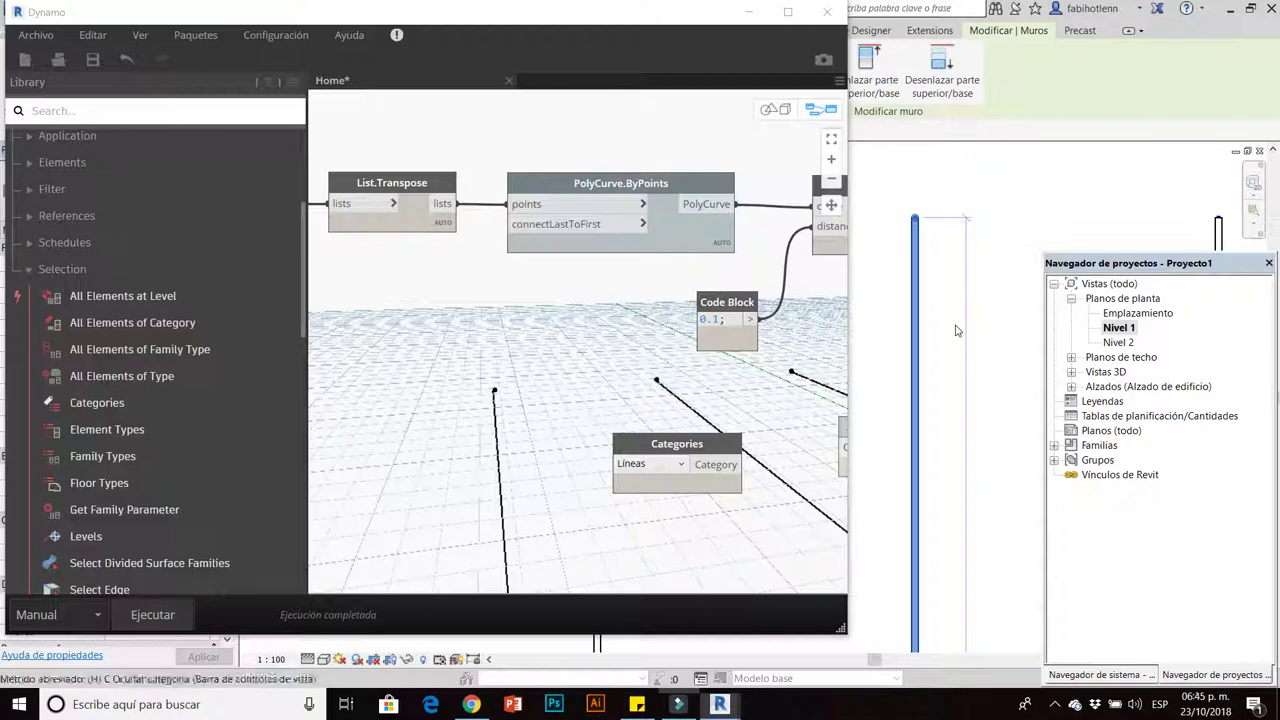
click(940, 357)
click(912, 355)
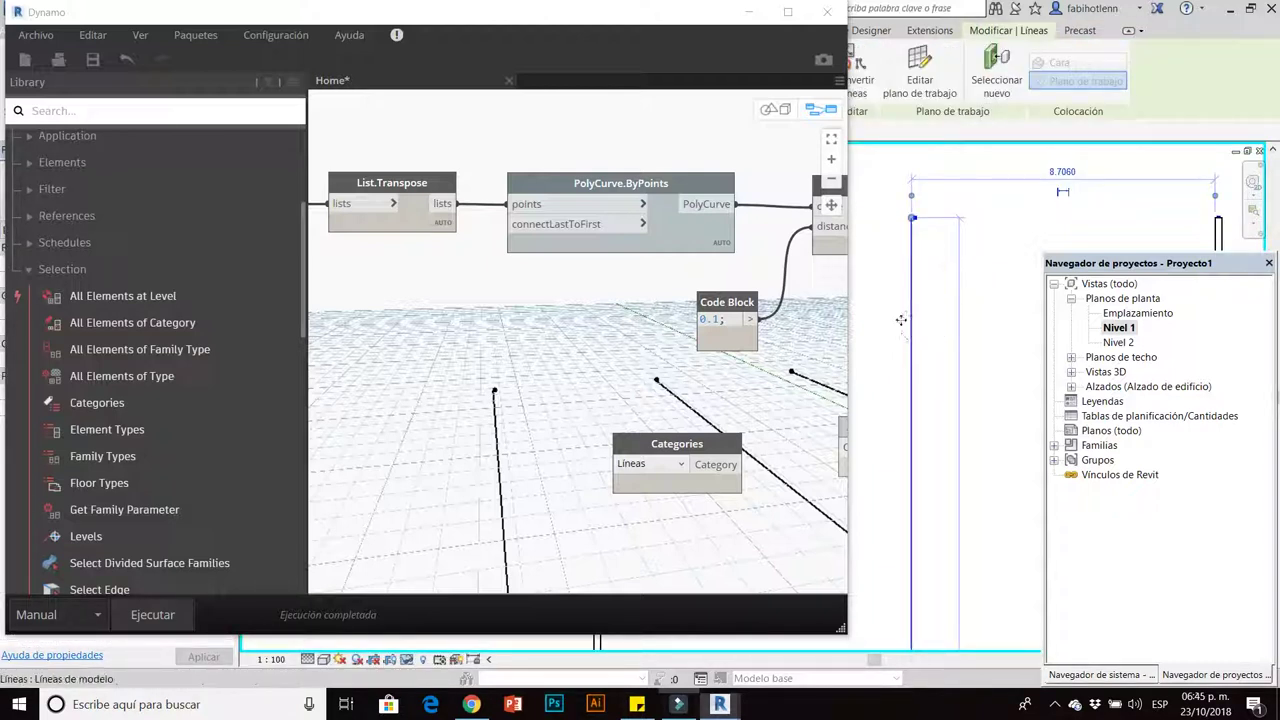
mouse_move(600, 11)
mouse_down()
mouse_move(601, 255)
mouse_move(922, 212)
mouse_up()
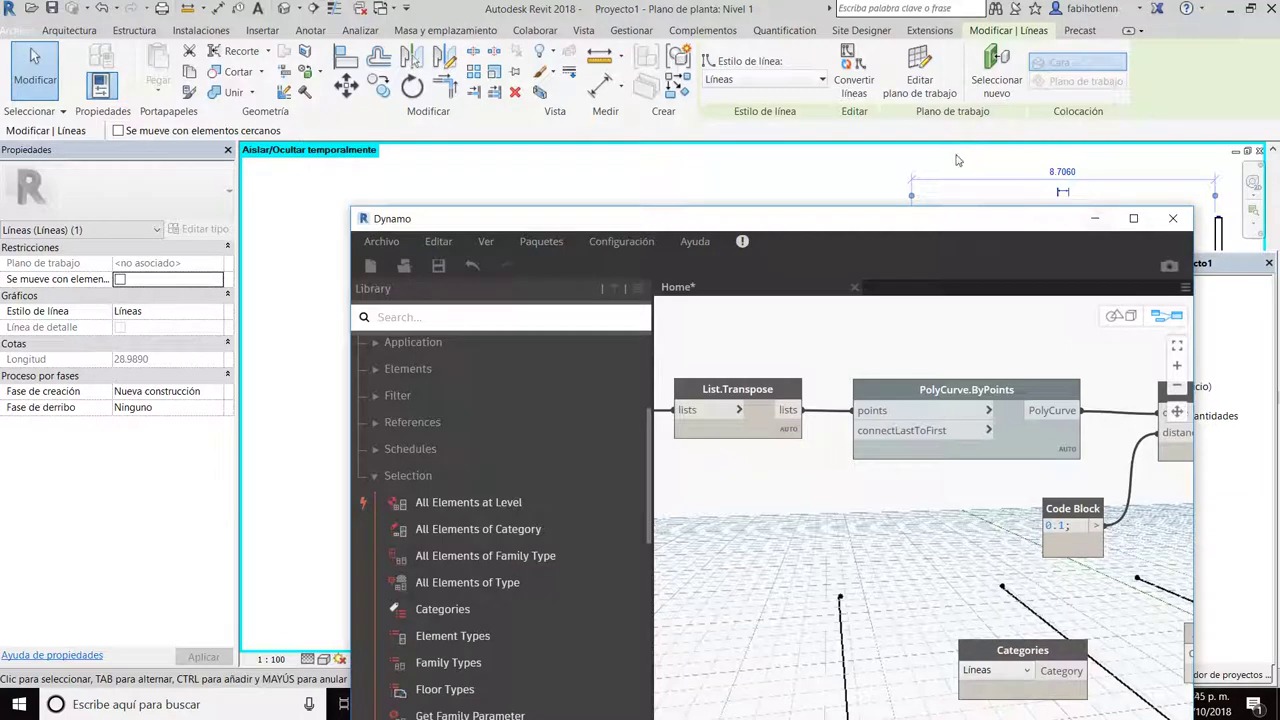
click(914, 160)
Wire the Líneas Categories node into All Elements of Category and run the graph.
click(1133, 218)
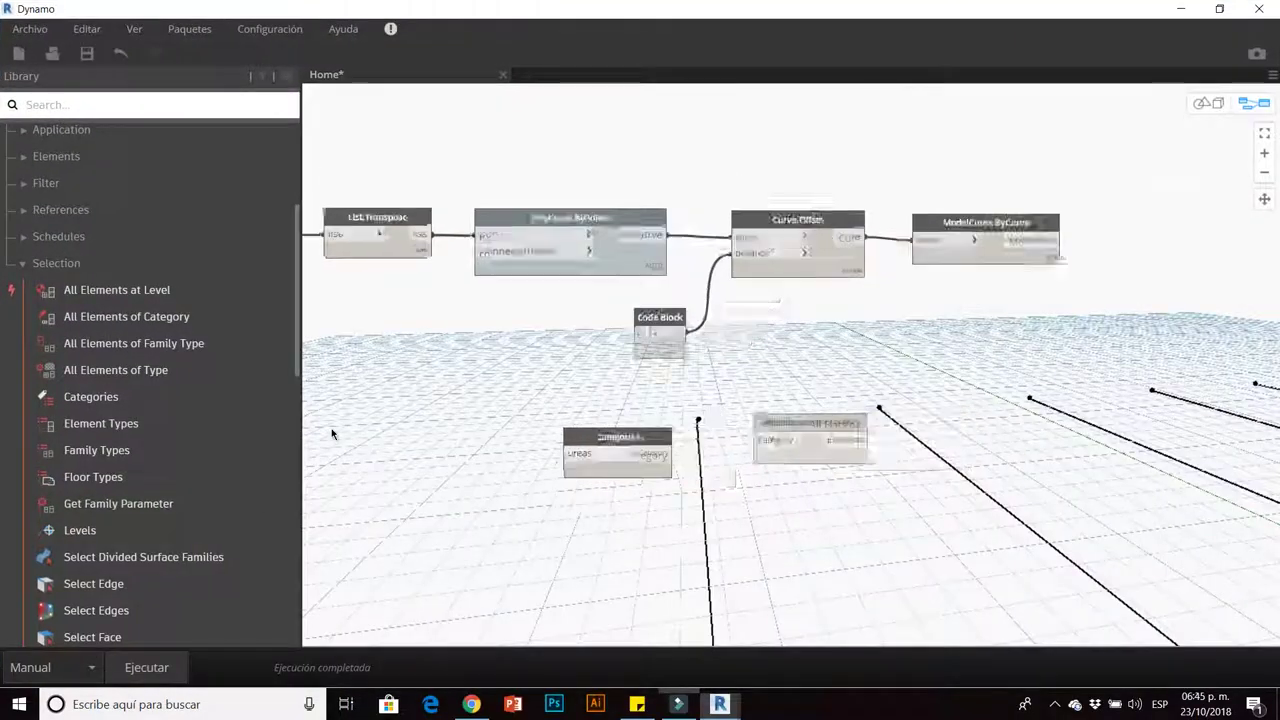
scroll(556, 452, up, 3)
drag(556, 452, 766, 423)
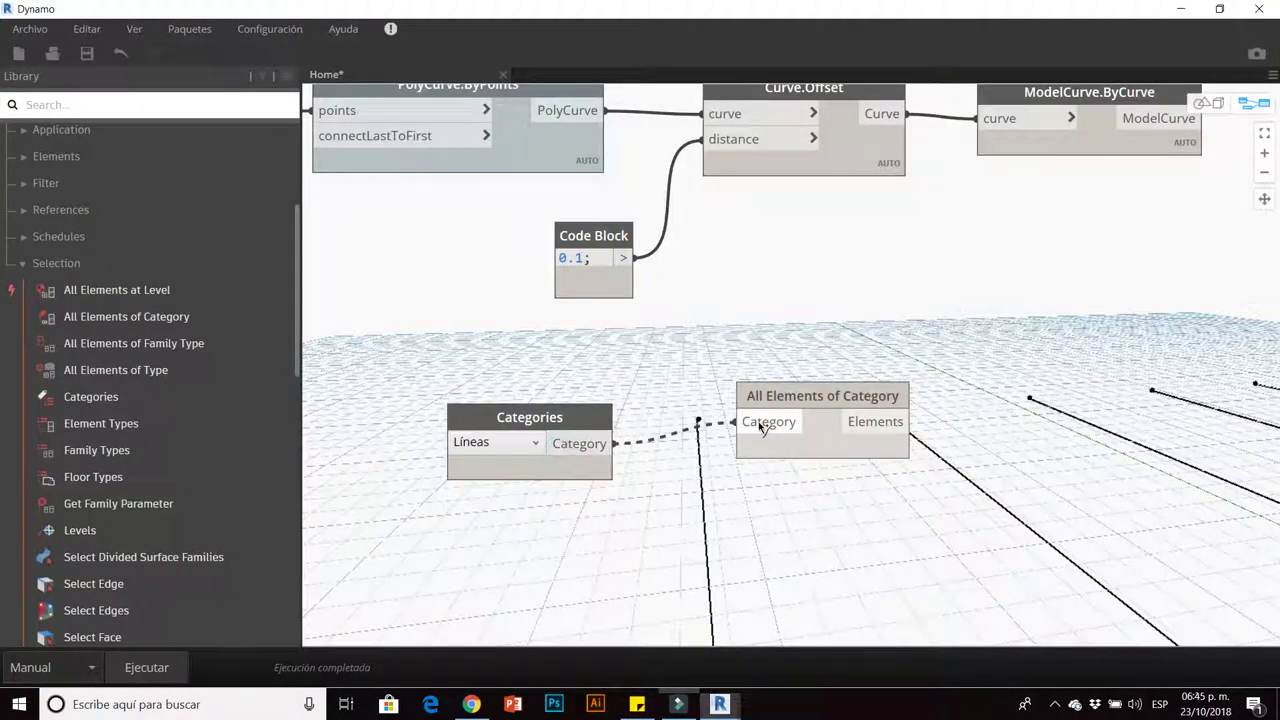
click(157, 667)
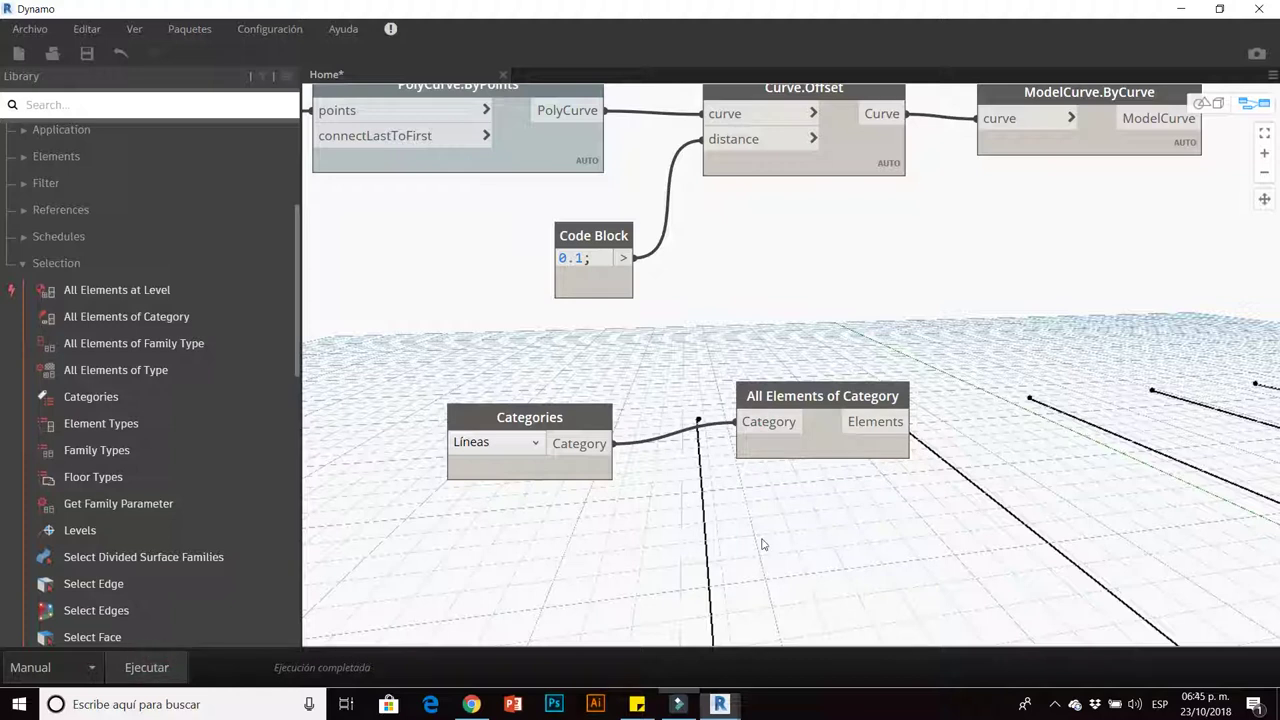
Compare the collected elements with ModelCurve.ByCurve's output, confirming the same five ModelCurves.
click(864, 453)
middle_drag(834, 560, 650, 472)
mouse_move(640, 450)
drag(626, 308, 631, 317)
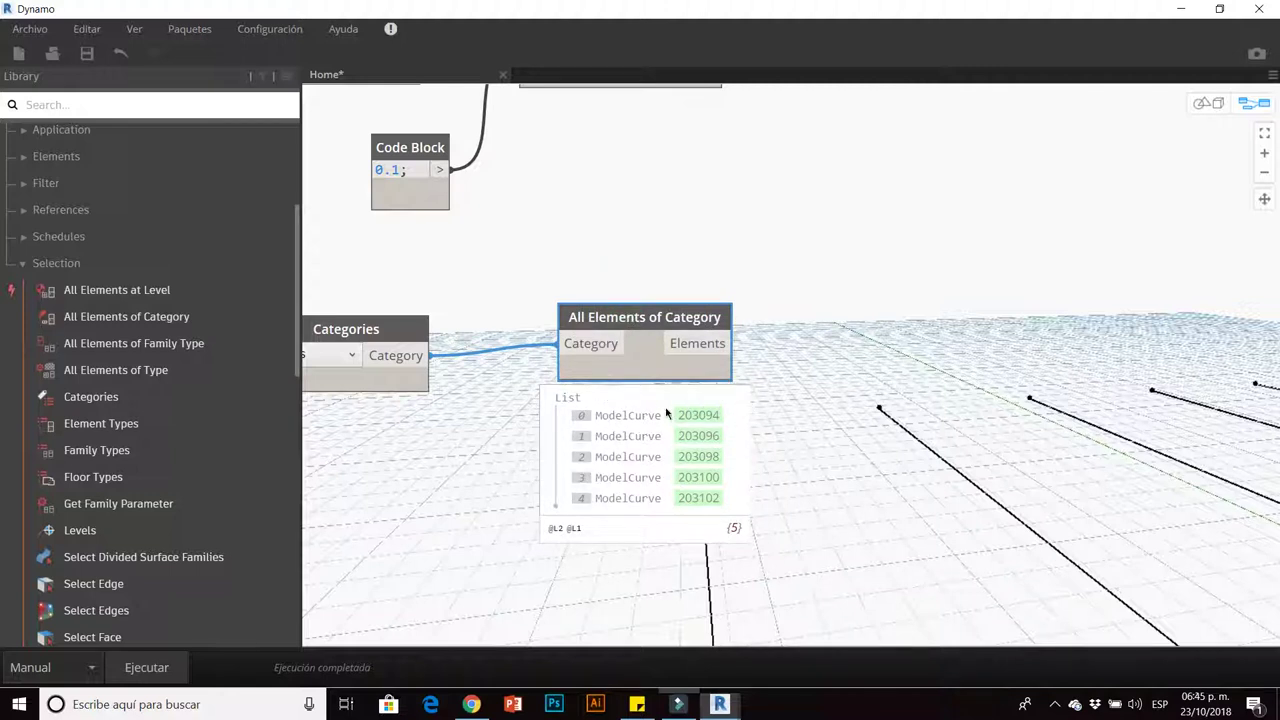
scroll(686, 409, down, 3)
click(837, 208)
scroll(800, 420, up, 1)
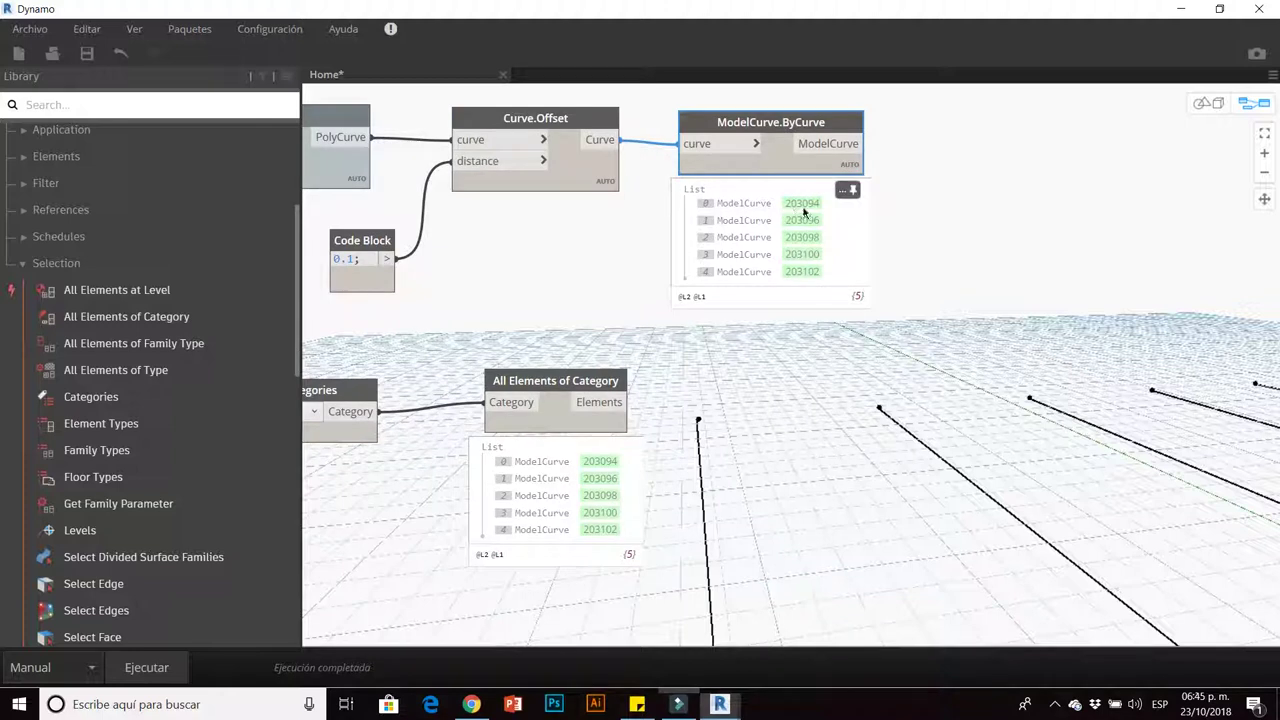
click(752, 432)
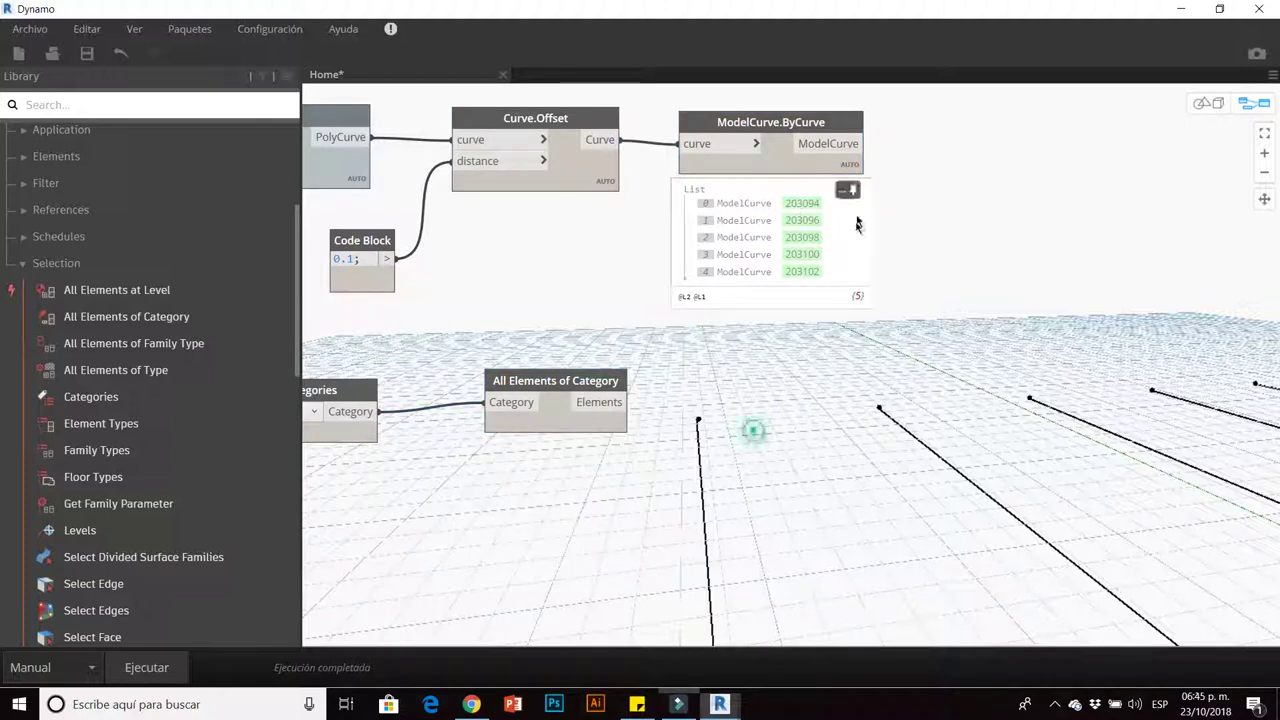
scroll(665, 421, down, 3)
scroll(680, 420, down, 2)
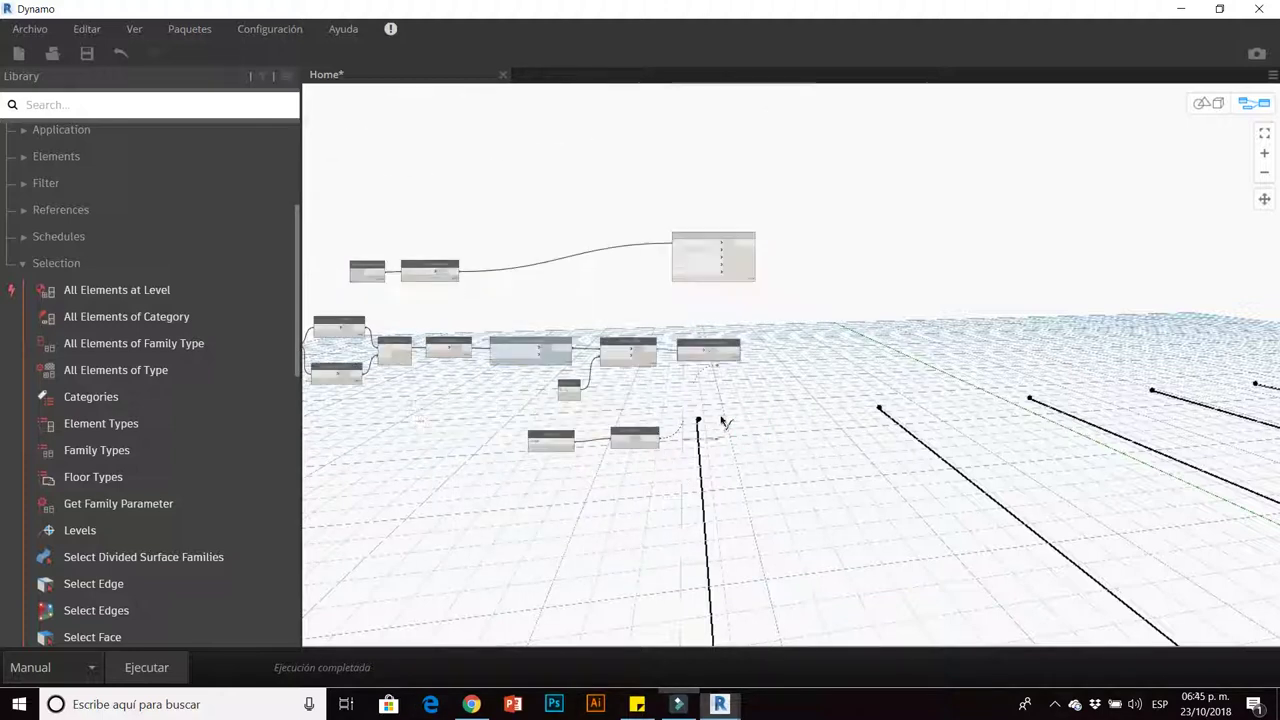
scroll(645, 270, up, 3)
scroll(640, 266, up, 2)
Feed the collected lines into Dimension.ByElements referenceElements and move Dynamo aside over Revit.
click(740, 220)
scroll(578, 309, down, 5)
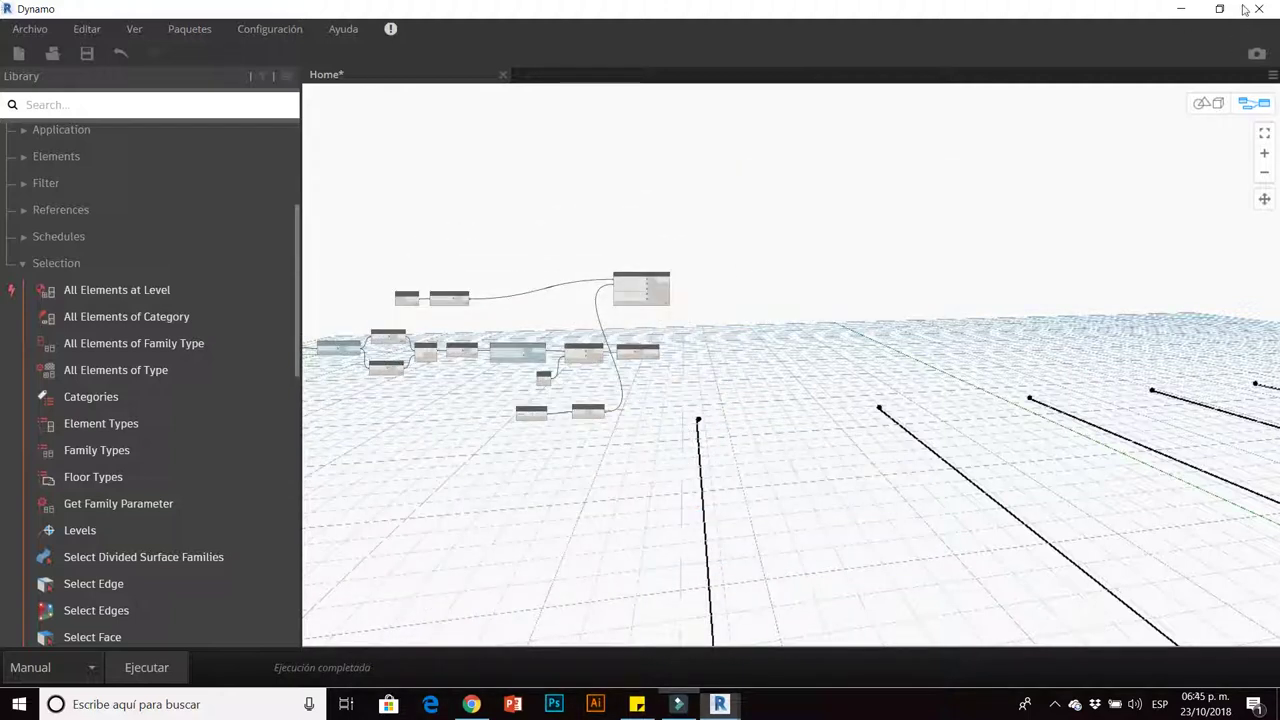
click(1238, 9)
drag(955, 217, 368, 113)
scroll(874, 309, down, 3)
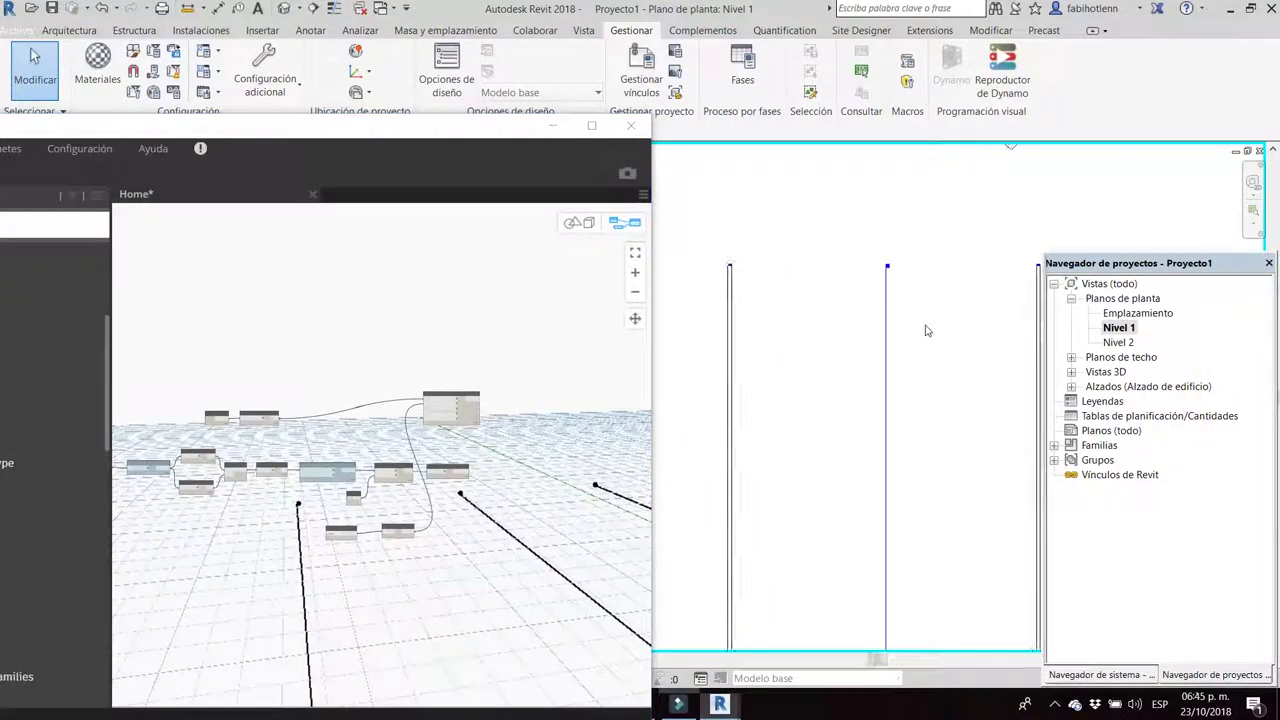
Centre the walls in the Revit plan and run the Dynamo graph to create dimensions.
scroll(905, 318, down, 3)
middle_drag(903, 320, 788, 375)
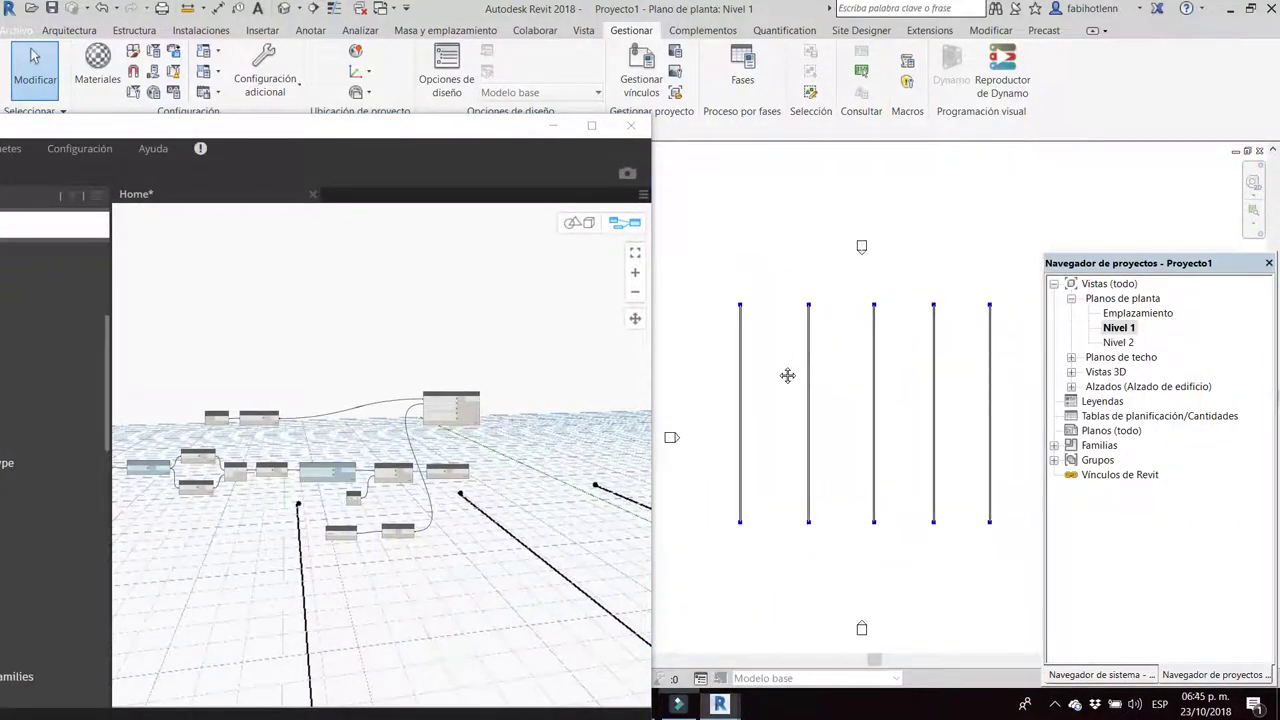
drag(388, 173, 460, 95)
click(58, 643)
Zoom and pan the plan to inspect the new dimension string, with segments such as 9.12.
scroll(810, 473, up, 3)
scroll(818, 430, up, 2)
scroll(823, 403, up, 2)
scroll(822, 400, down, 1)
scroll(824, 395, down, 1)
scroll(828, 395, down, 2)
scroll(874, 466, up, 1)
scroll(840, 450, up, 1)
scroll(826, 447, up, 1)
scroll(826, 447, down, 1)
scroll(826, 447, down, 1)
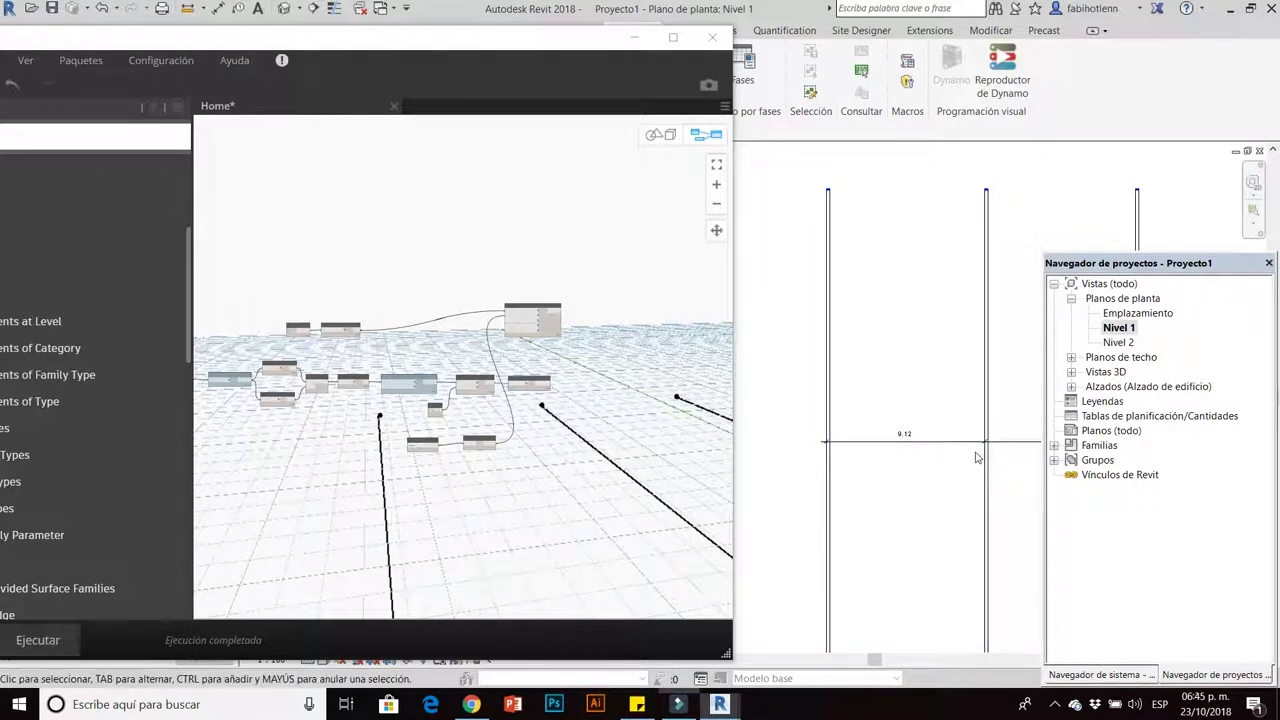
scroll(978, 457, up, 1)
middle_drag(937, 460, 972, 469)
scroll(965, 455, down, 2)
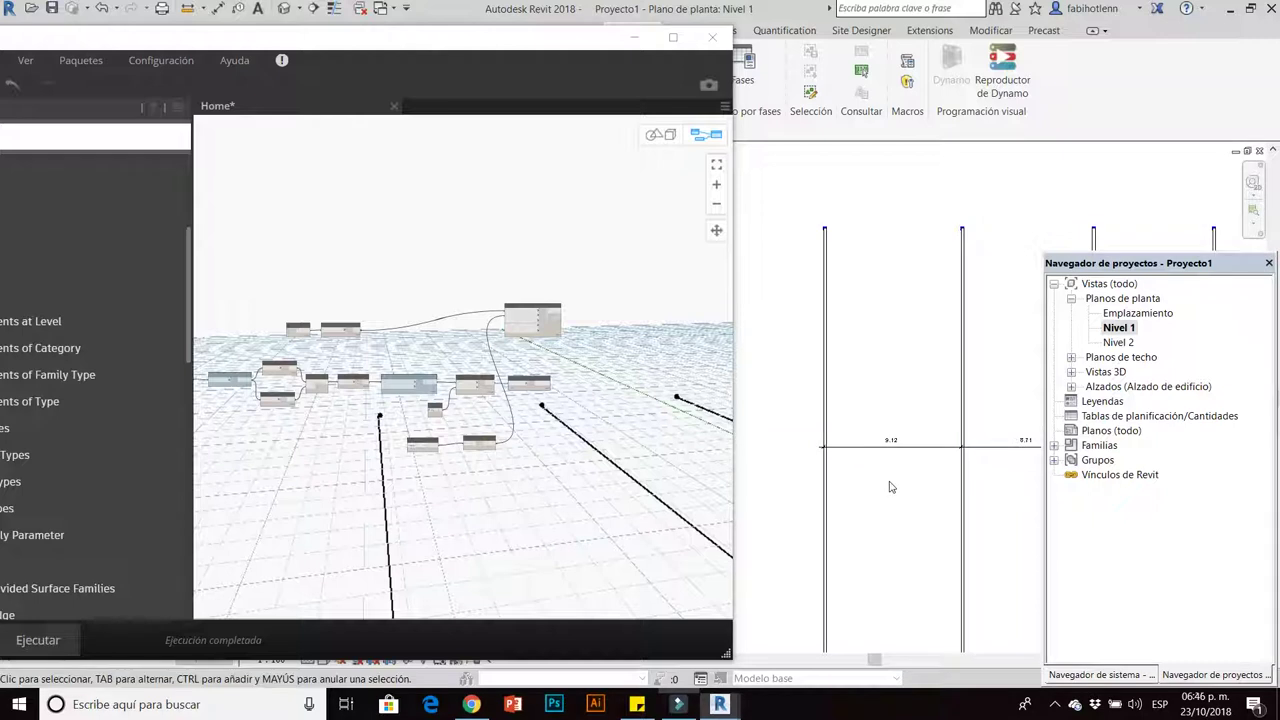
middle_drag(868, 458, 877, 456)
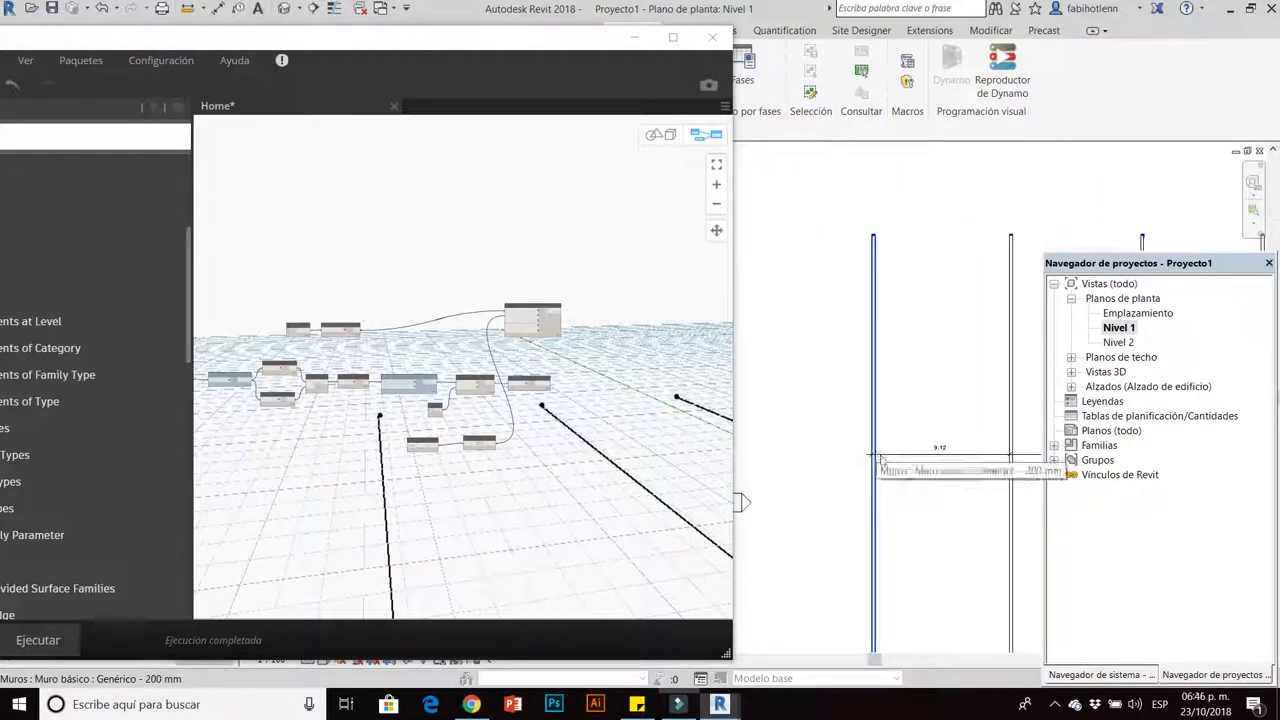
Maximize Dynamo and pan the graph to bring the offset nodes into view.
double_click(619, 66)
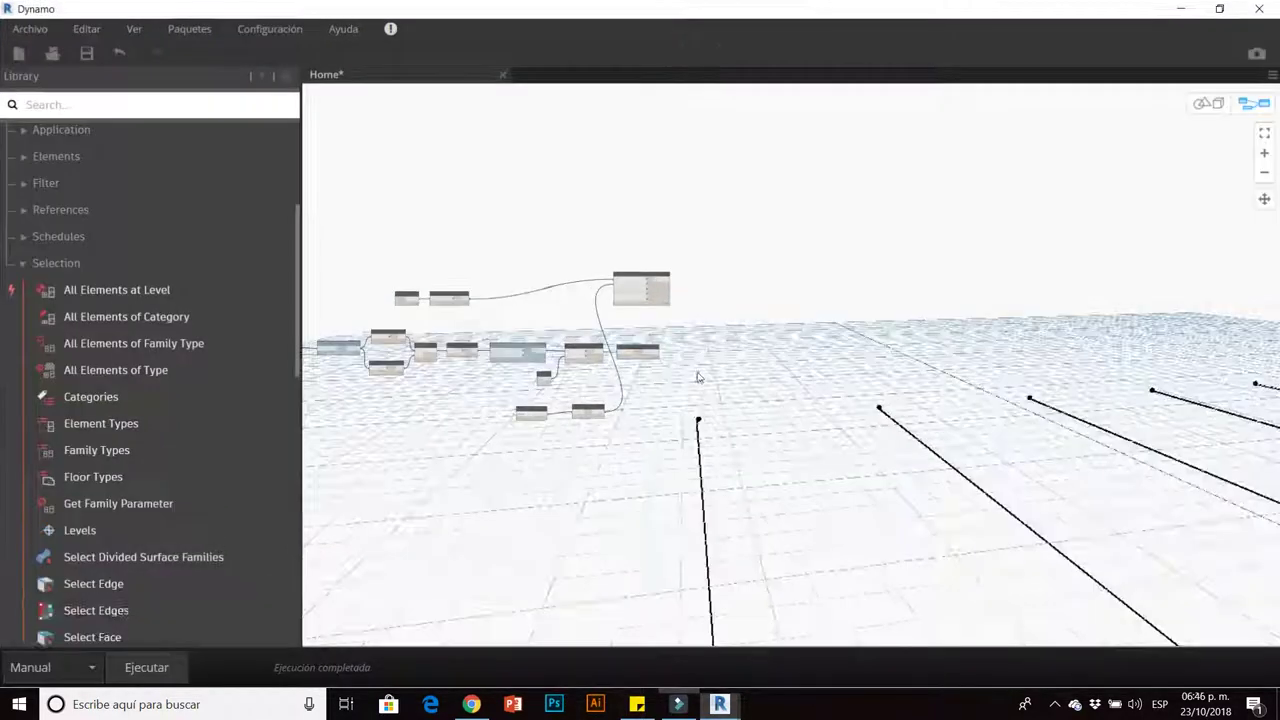
middle_drag(651, 400, 680, 394)
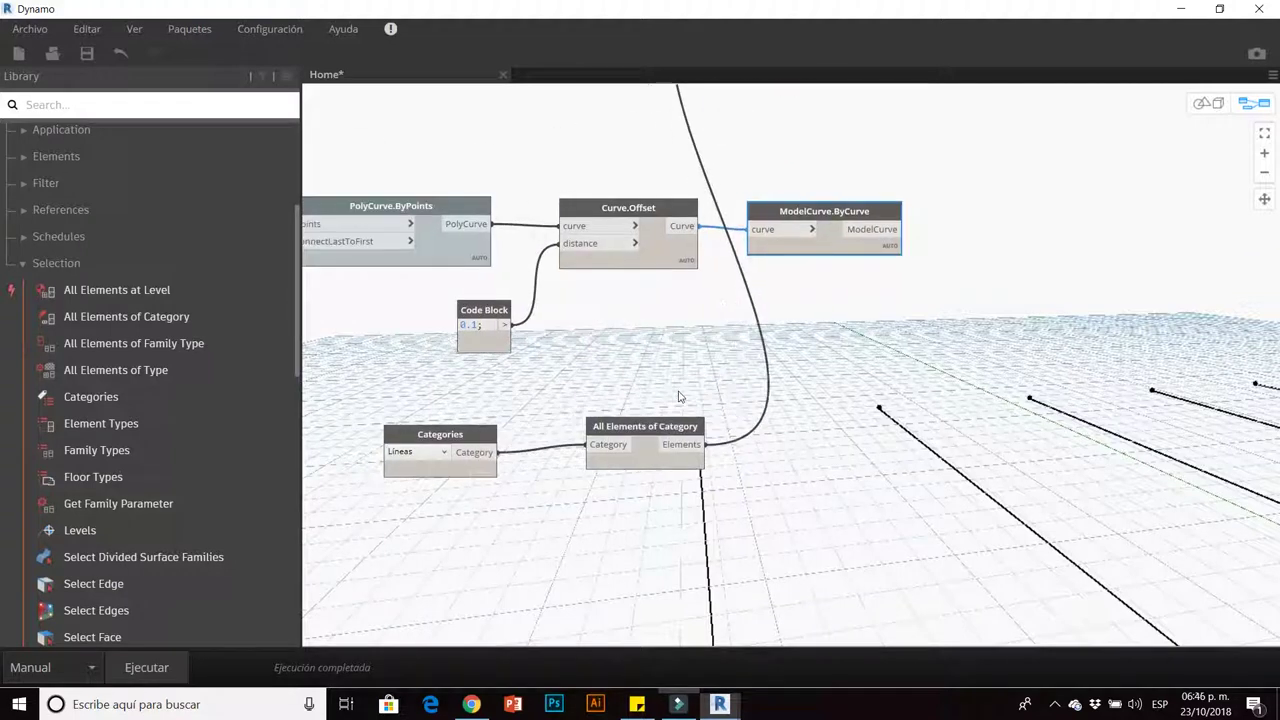
scroll(665, 394, down, 1)
mouse_move(652, 500)
mouse_down()
mouse_move(612, 446)
mouse_move(593, 133)
mouse_up()
scroll(650, 480, down, 3)
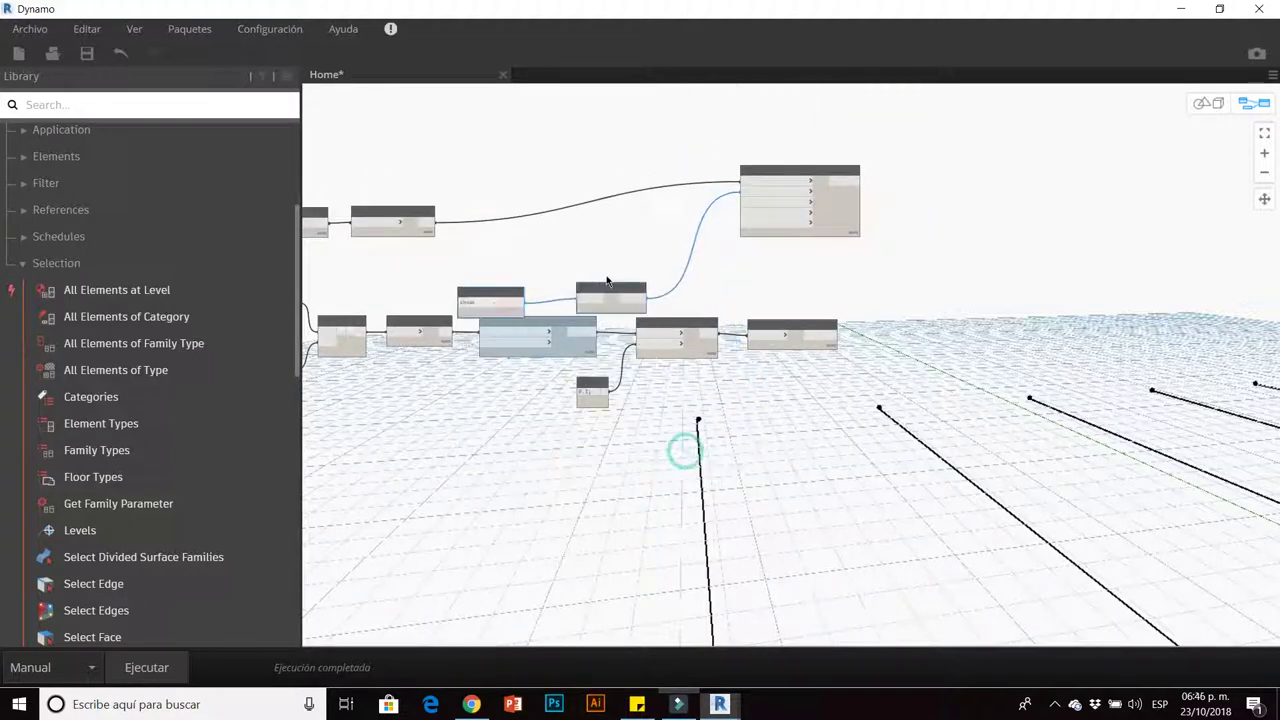
click(665, 226)
middle_drag(623, 274, 514, 271)
scroll(550, 322, up, 3)
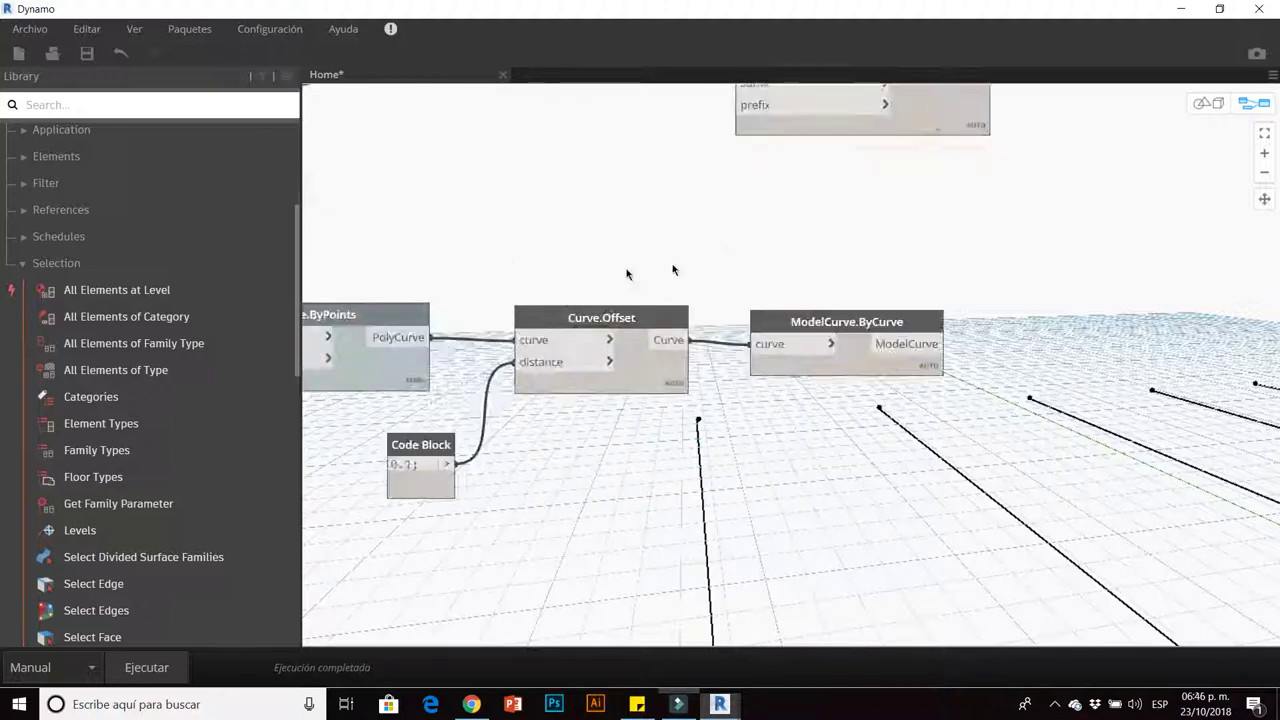
middle_drag(709, 333, 790, 335)
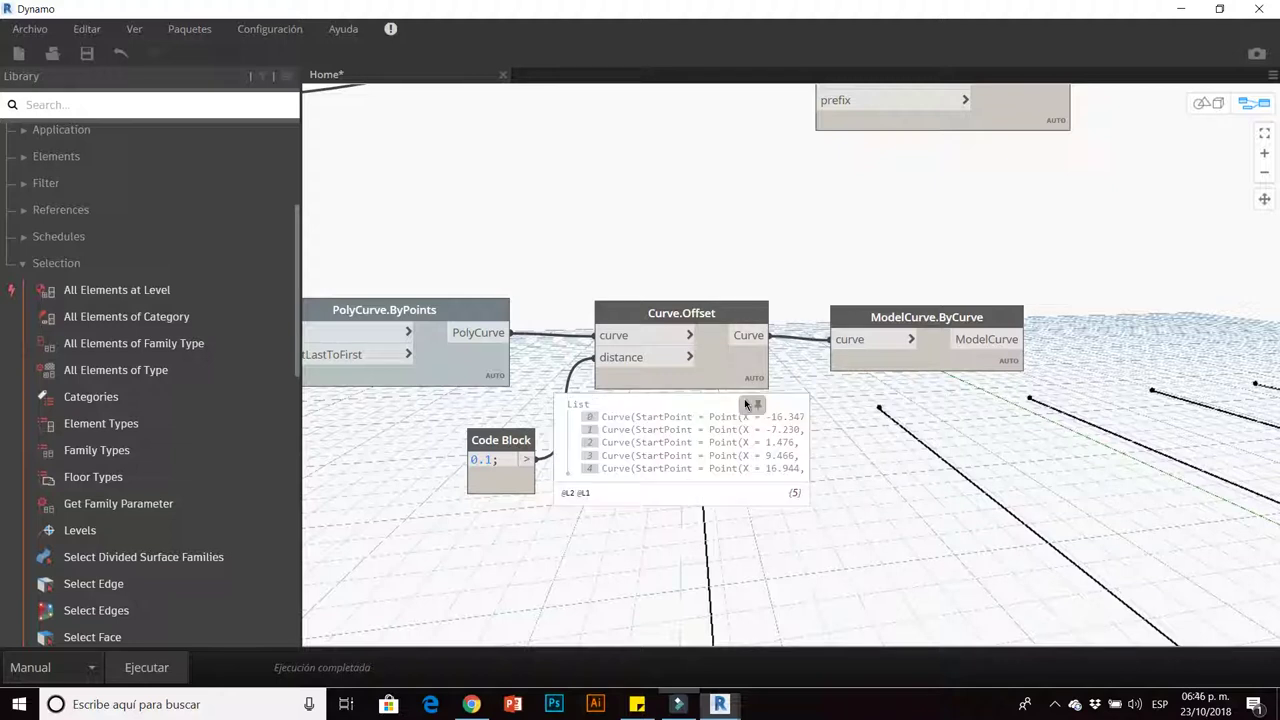
middle_drag(486, 286, 534, 291)
Hide the preview geometry of the Curve.Offset and PolyCurve.ByPoints nodes.
right_click(762, 298)
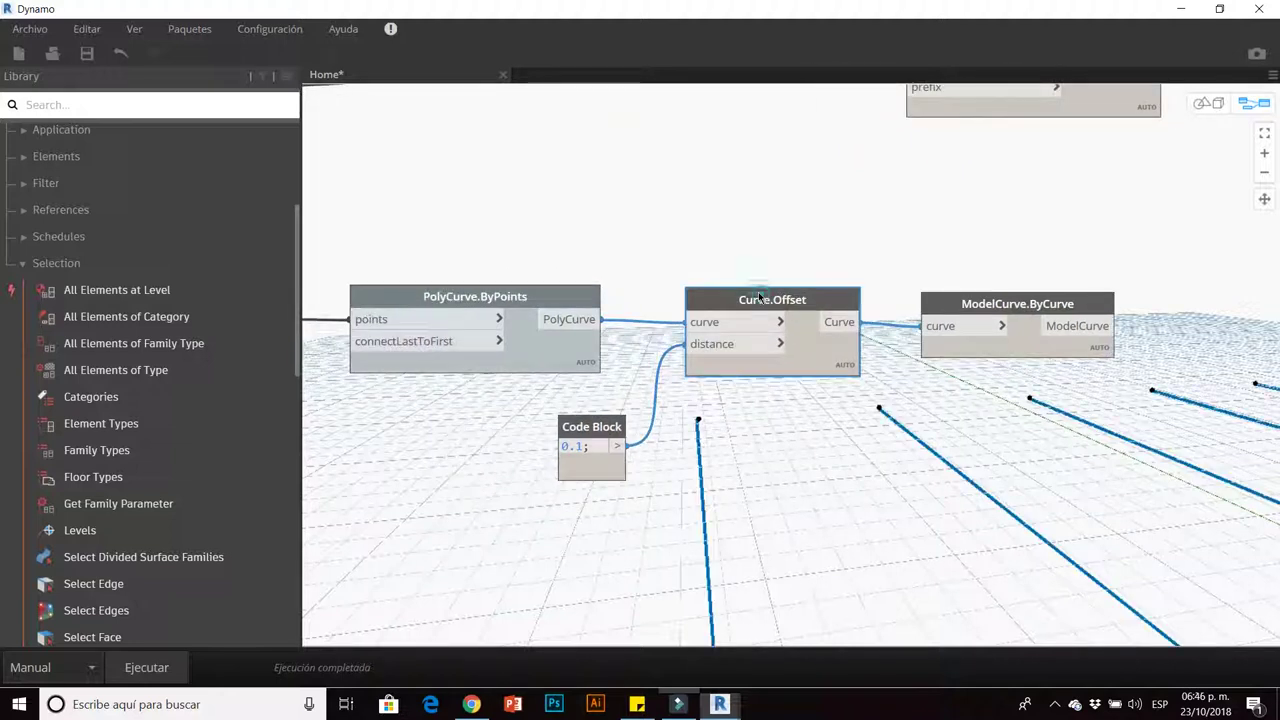
click(816, 418)
right_click(518, 294)
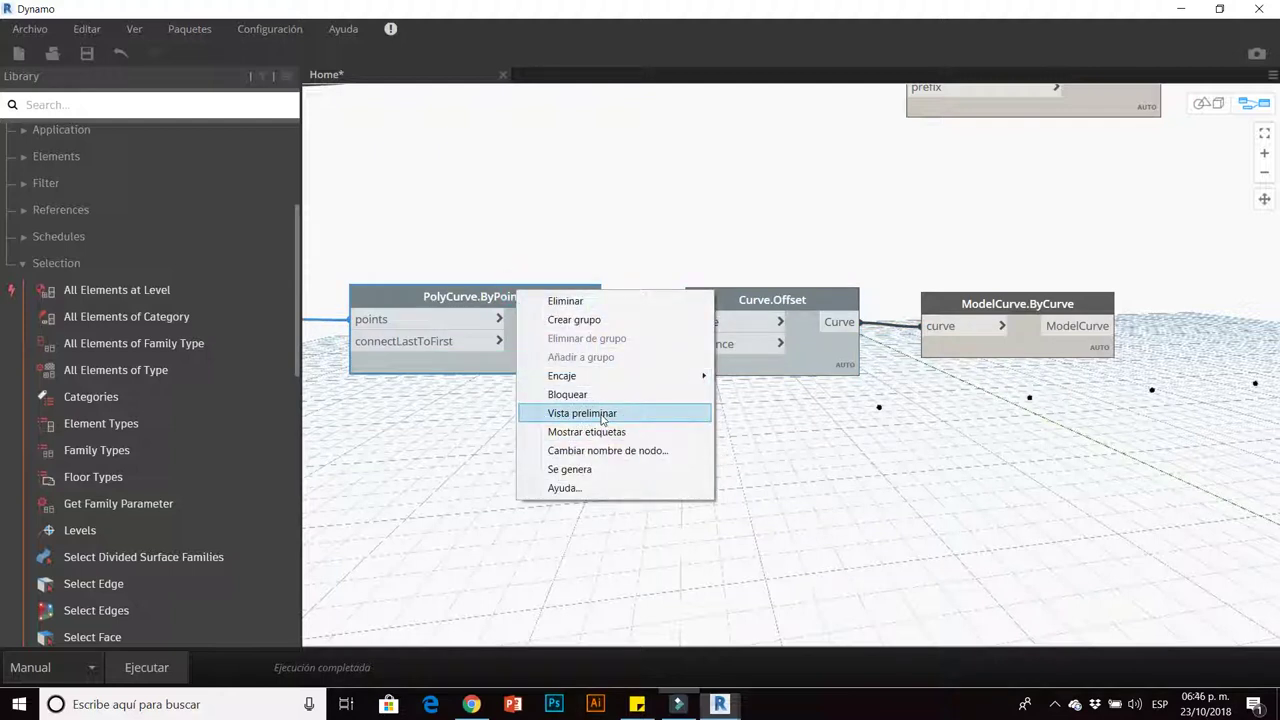
click(603, 420)
scroll(677, 480, down, 3)
middle_drag(677, 480, 559, 437)
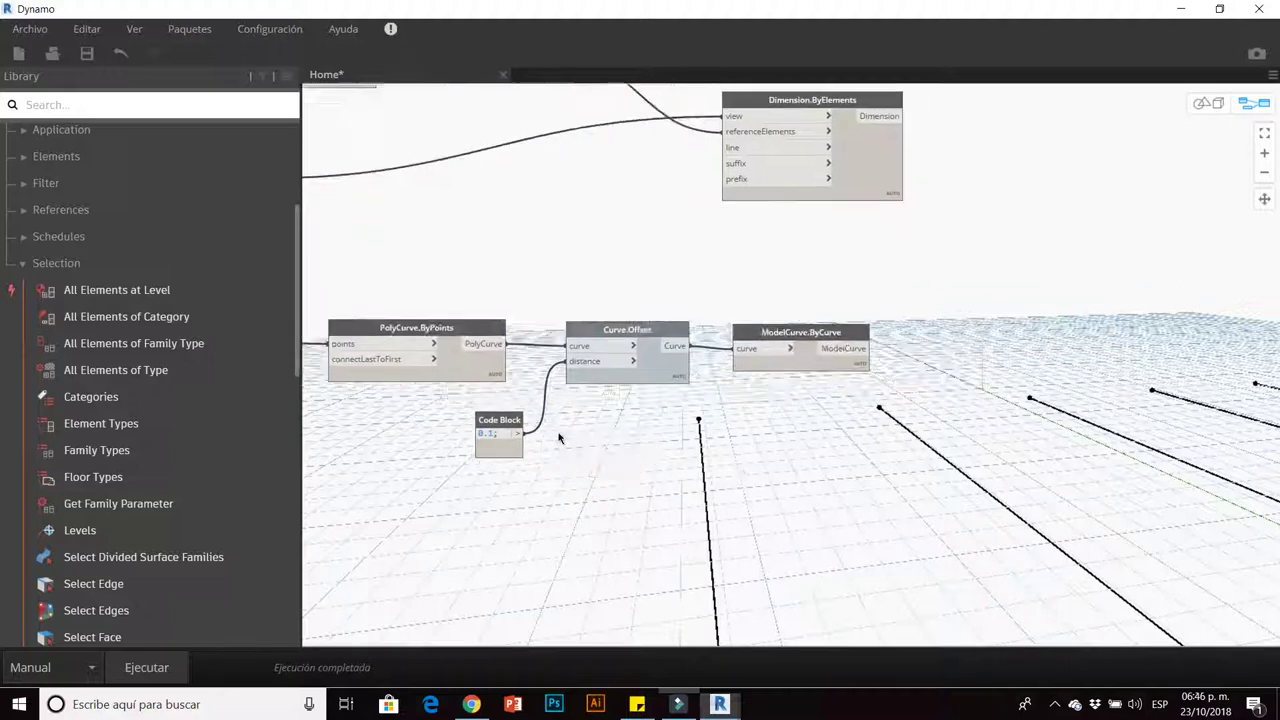
Orbit the 3D background preview, then turn the Curve.Offset geometry preview back on.
click(1203, 104)
right_drag(1210, 150, 1250, 123)
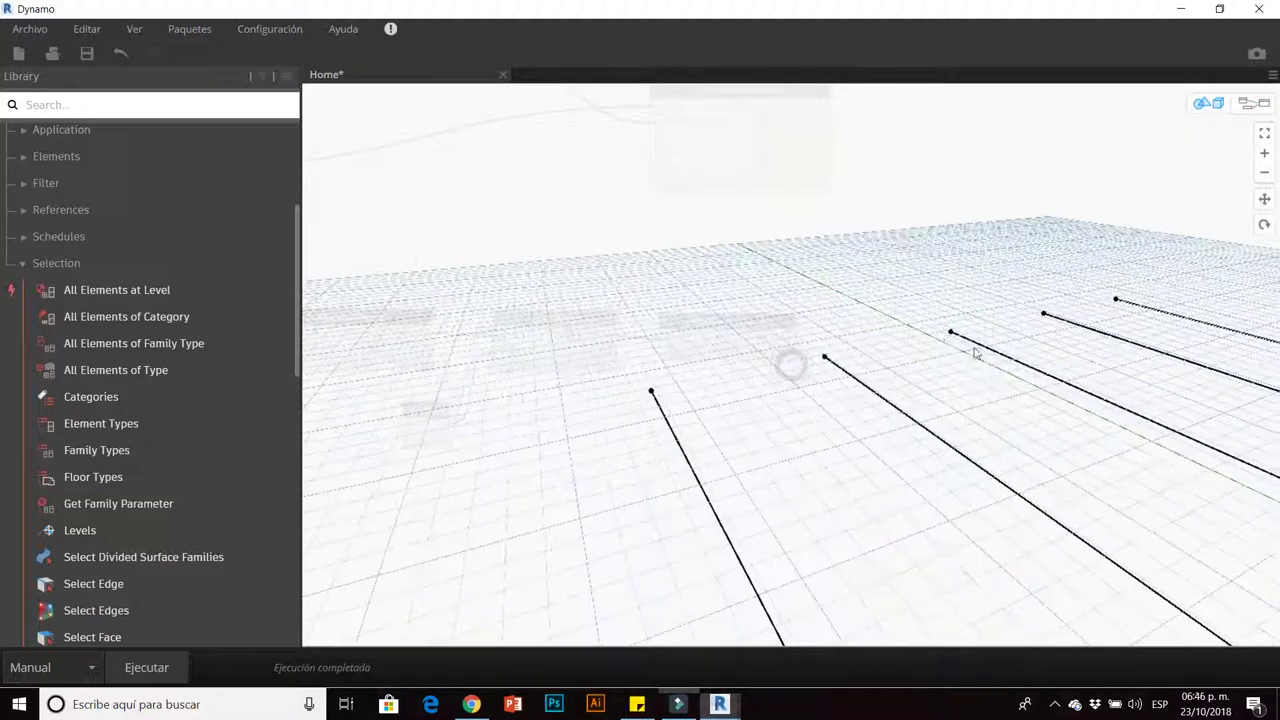
click(1249, 106)
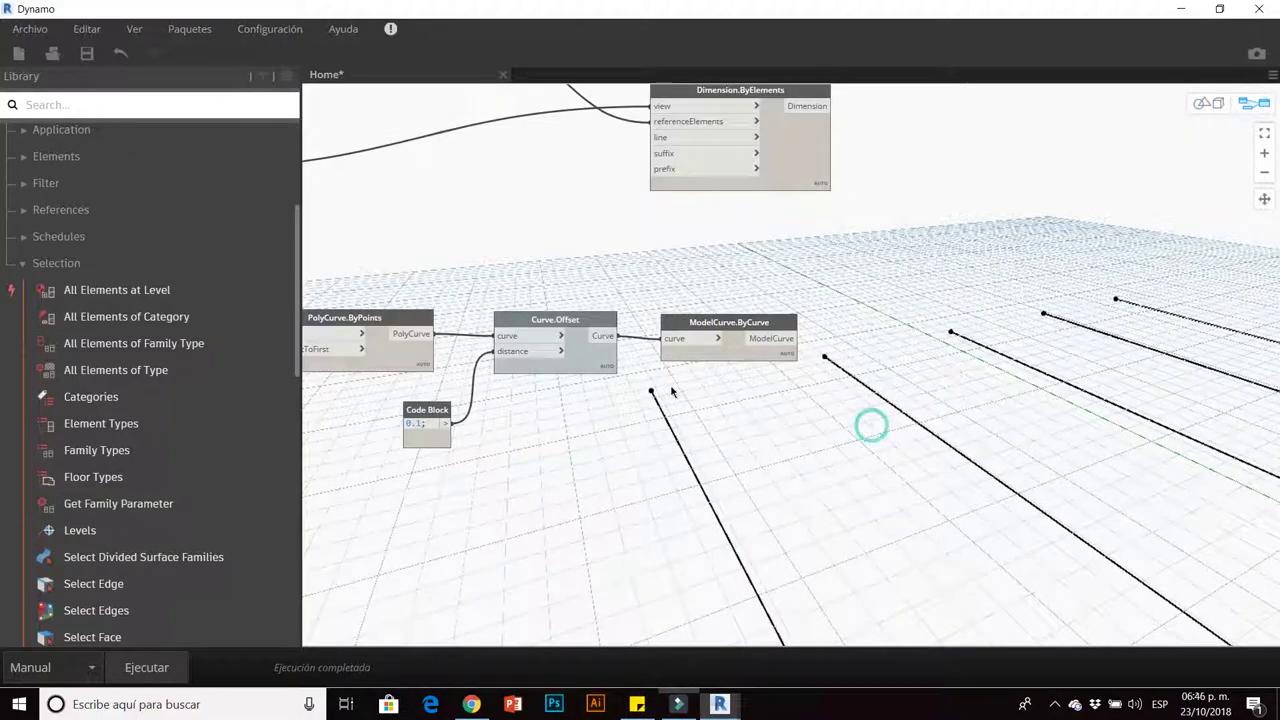
click(583, 312)
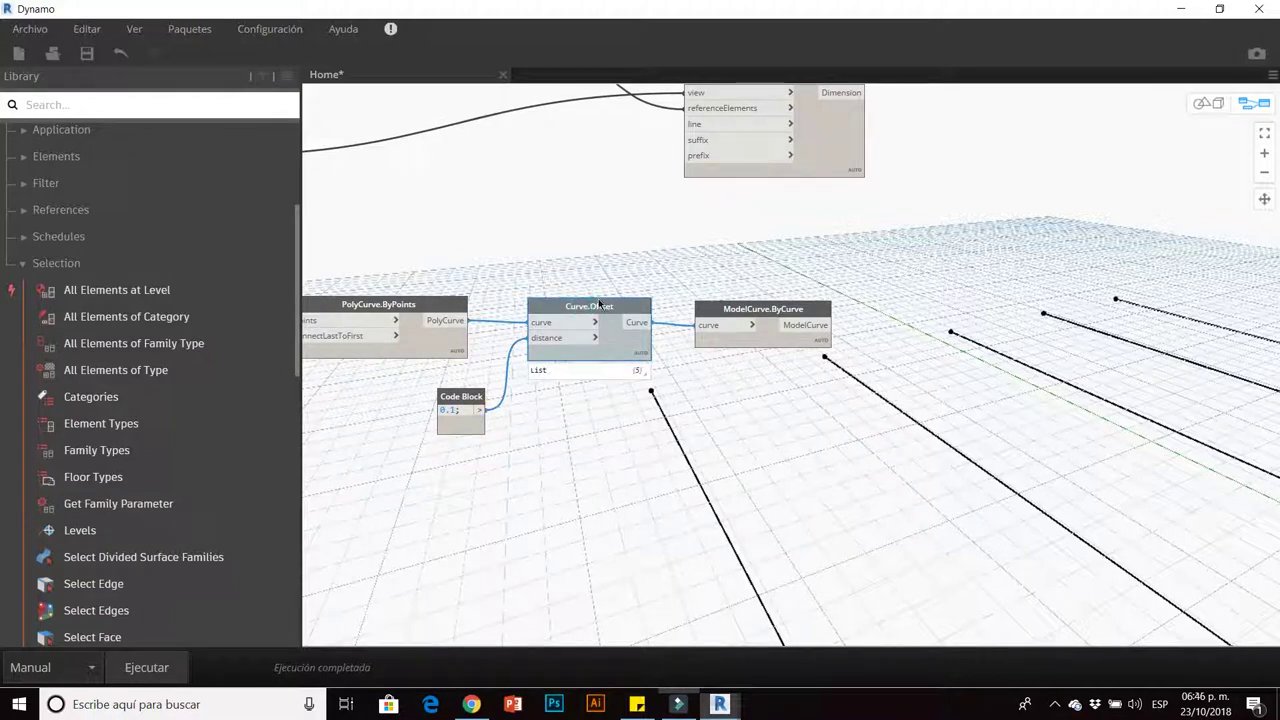
right_click(598, 305)
click(660, 424)
click(565, 430)
click(625, 307)
Duplicate the Curve.Offset node and place the copy below the original.
key(ctrl+c)
key(ctrl+v)
drag(703, 318, 606, 400)
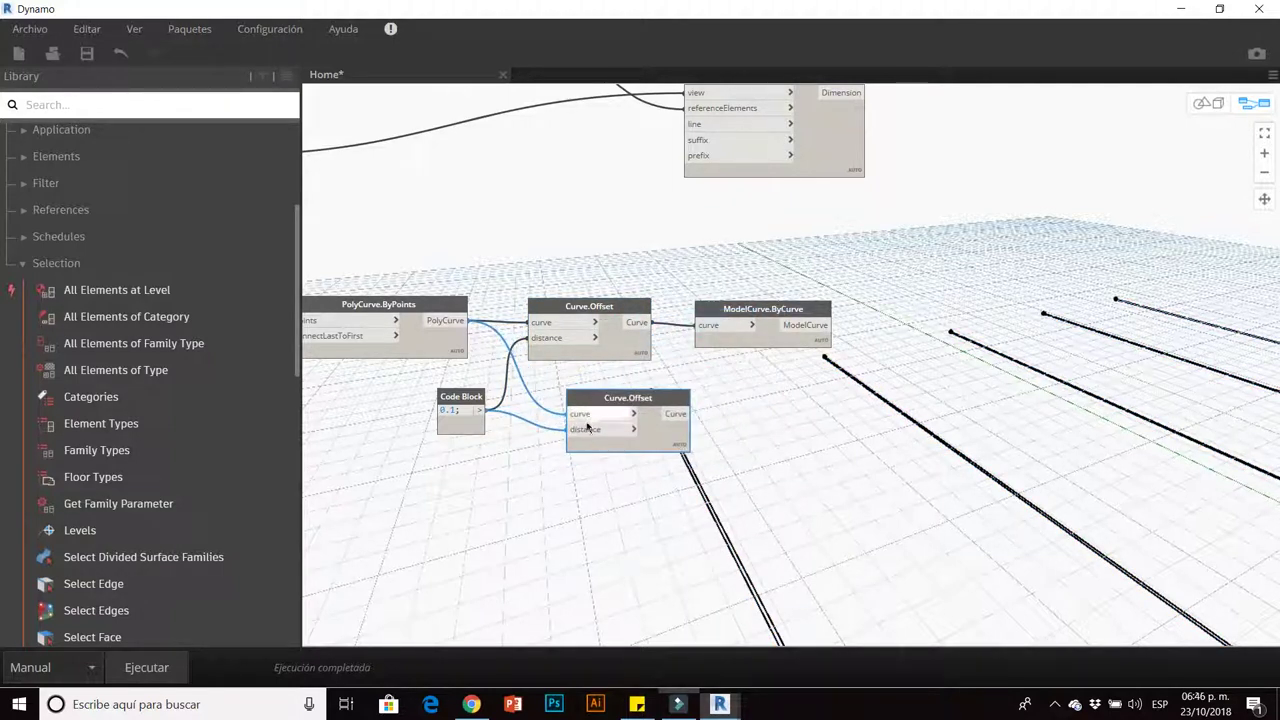
click(483, 458)
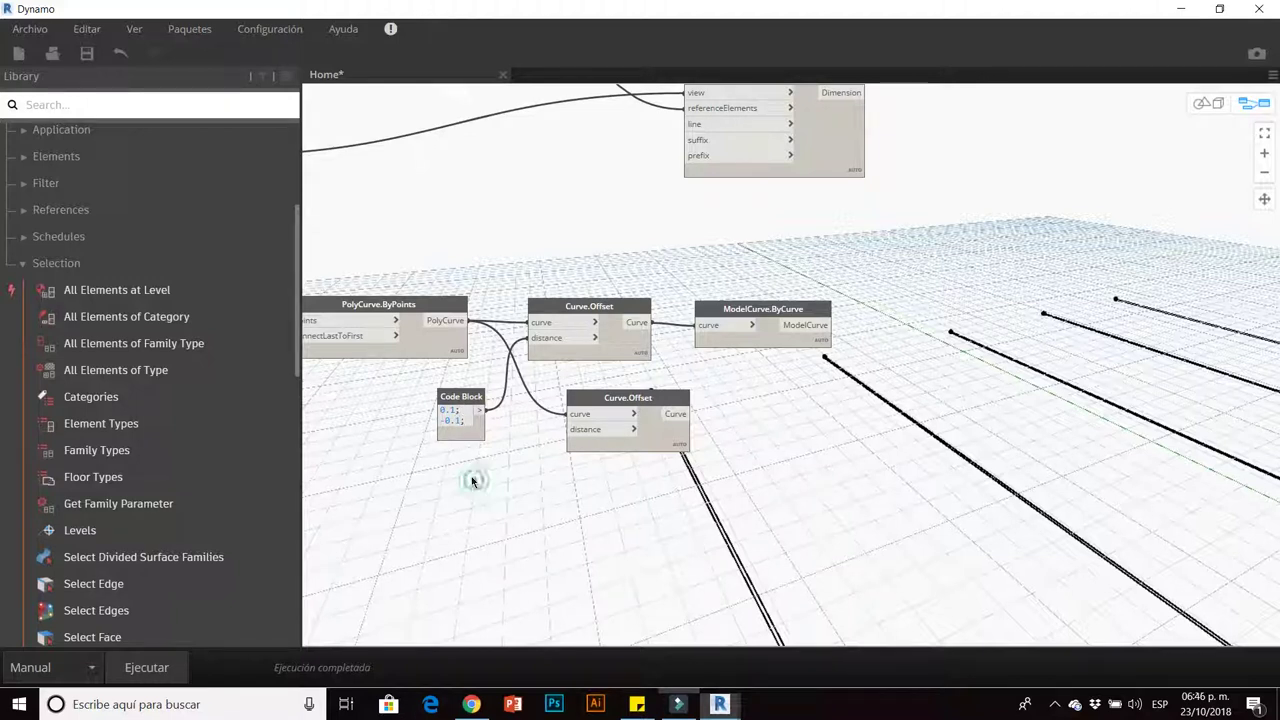
Wire the Code Block's -0.1 into the copy's distance input and run the graph.
click(480, 421)
click(568, 429)
click(160, 668)
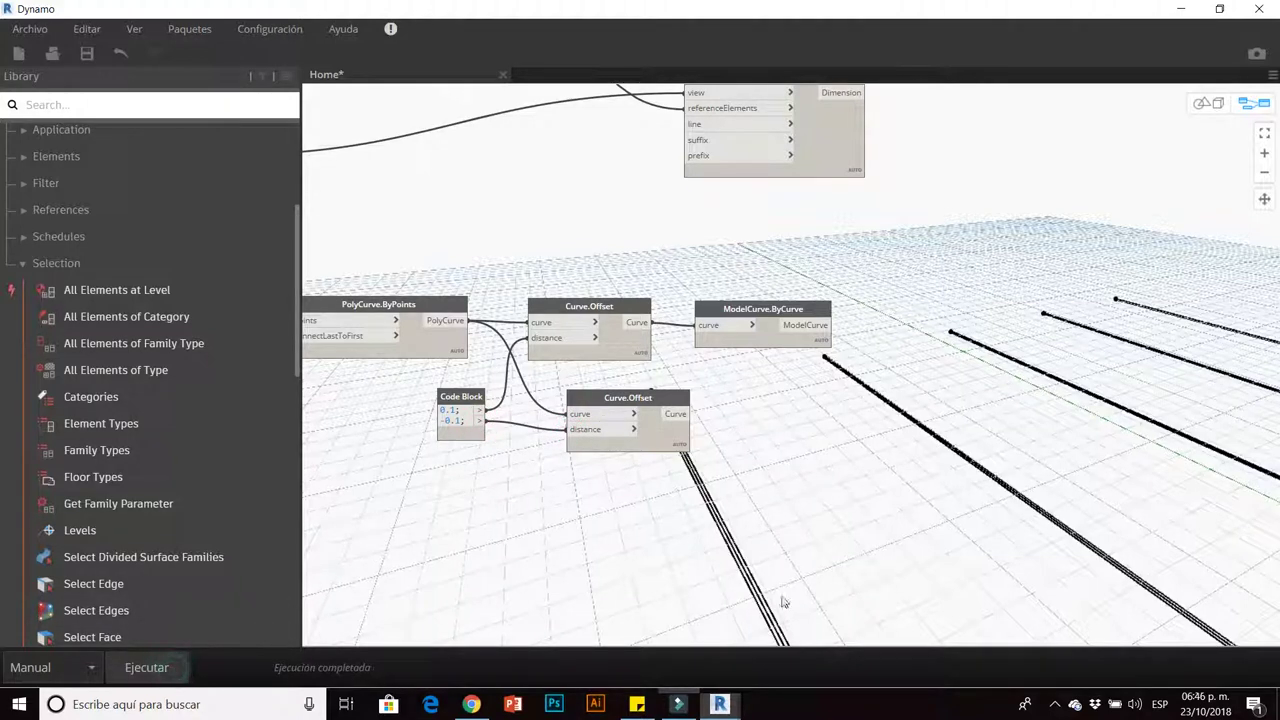
scroll(745, 580, up, 3)
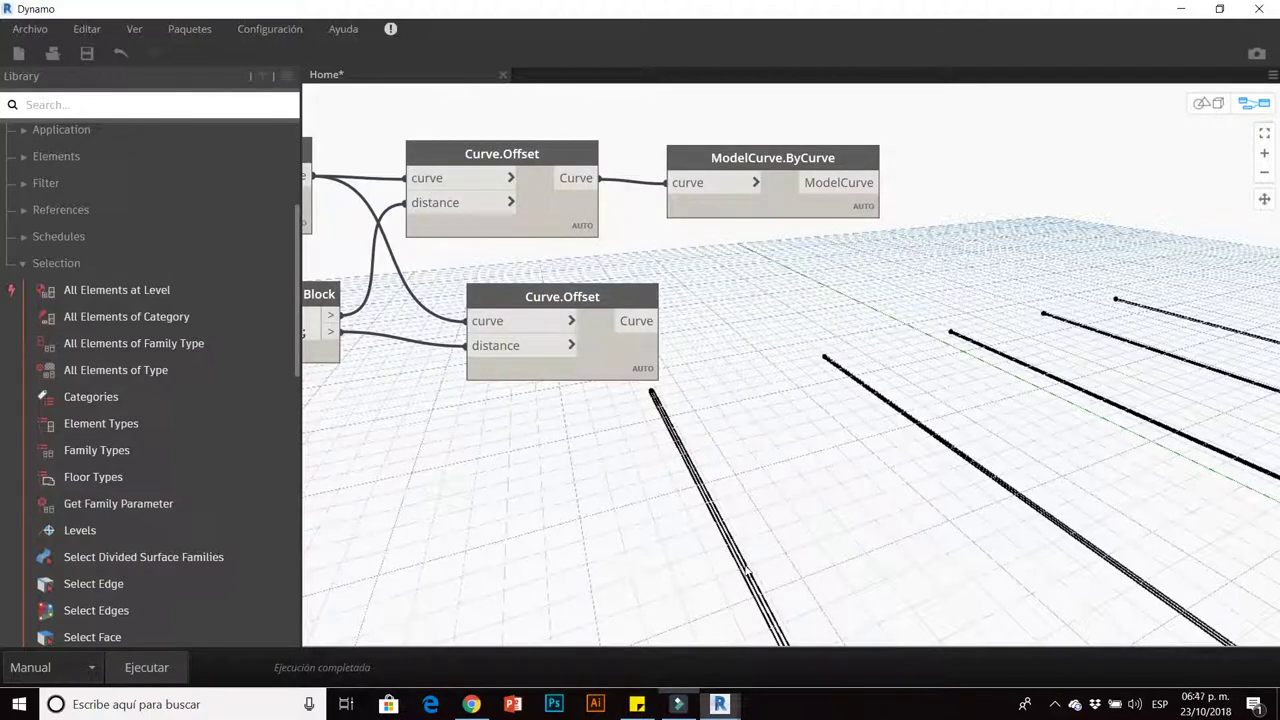
Inspect a wall and the adjacent model line in the Revit Nivel 1 plan.
click(1219, 9)
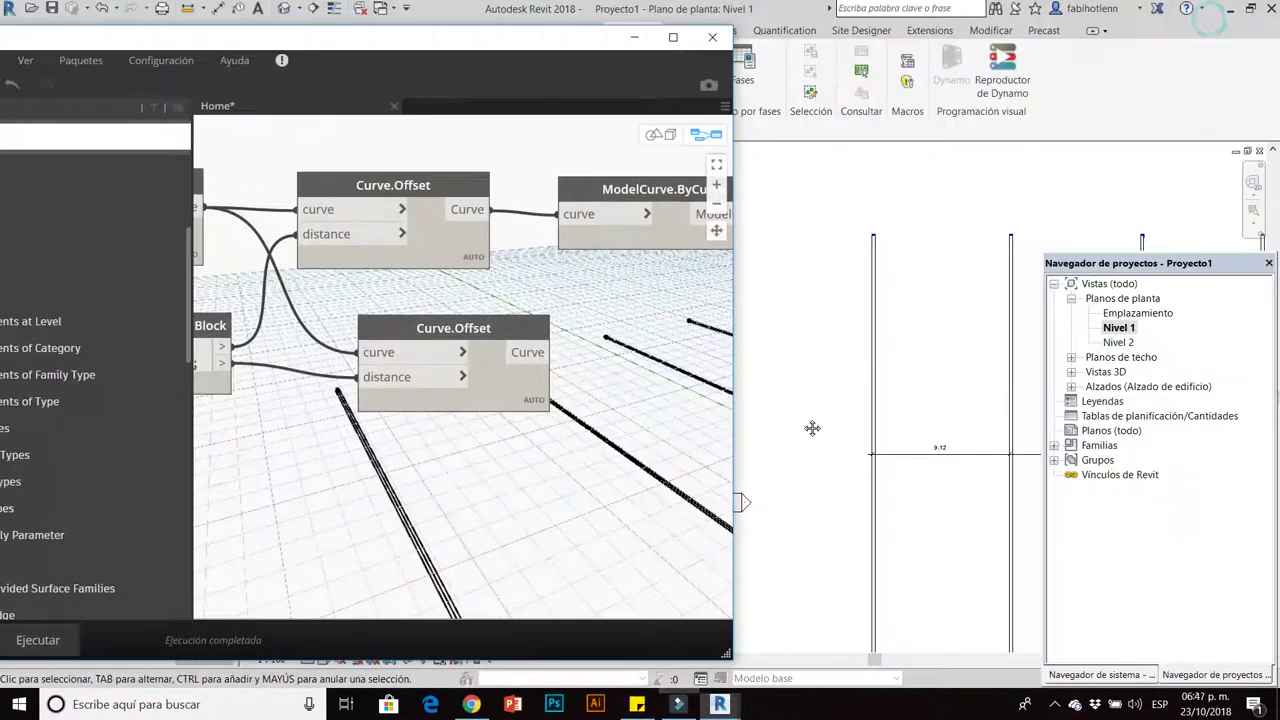
click(884, 395)
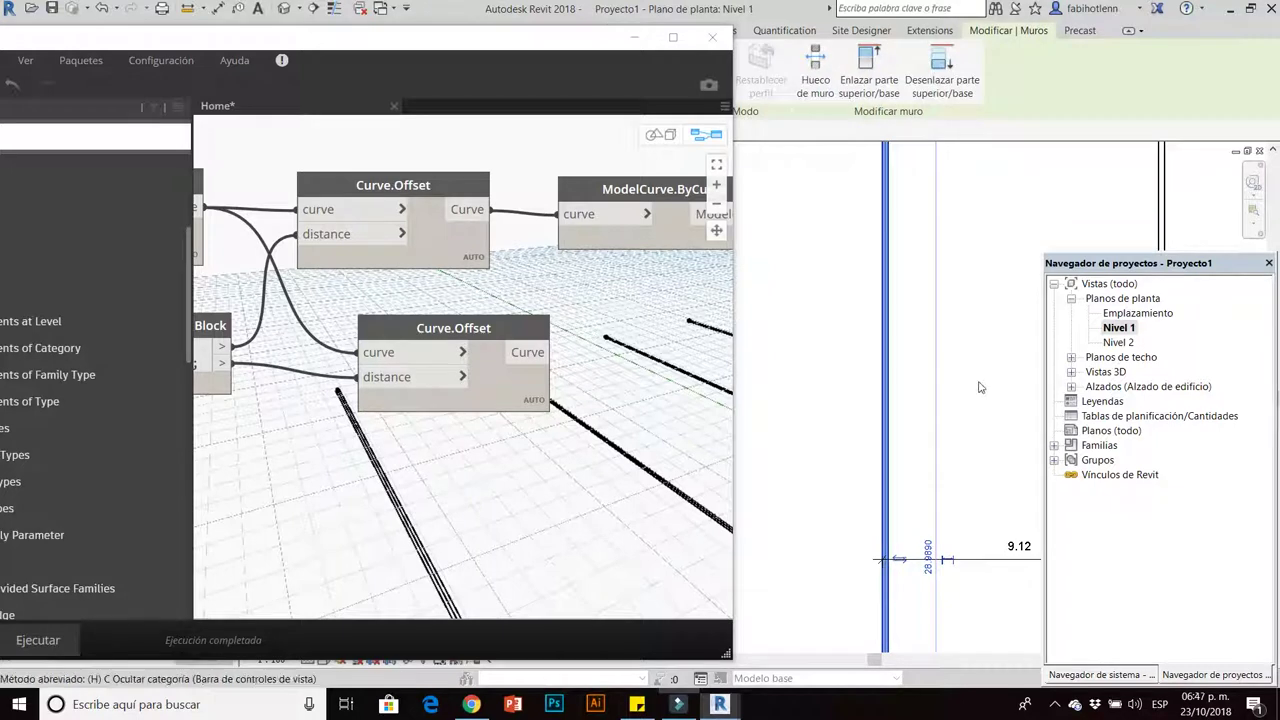
click(915, 400)
click(888, 430)
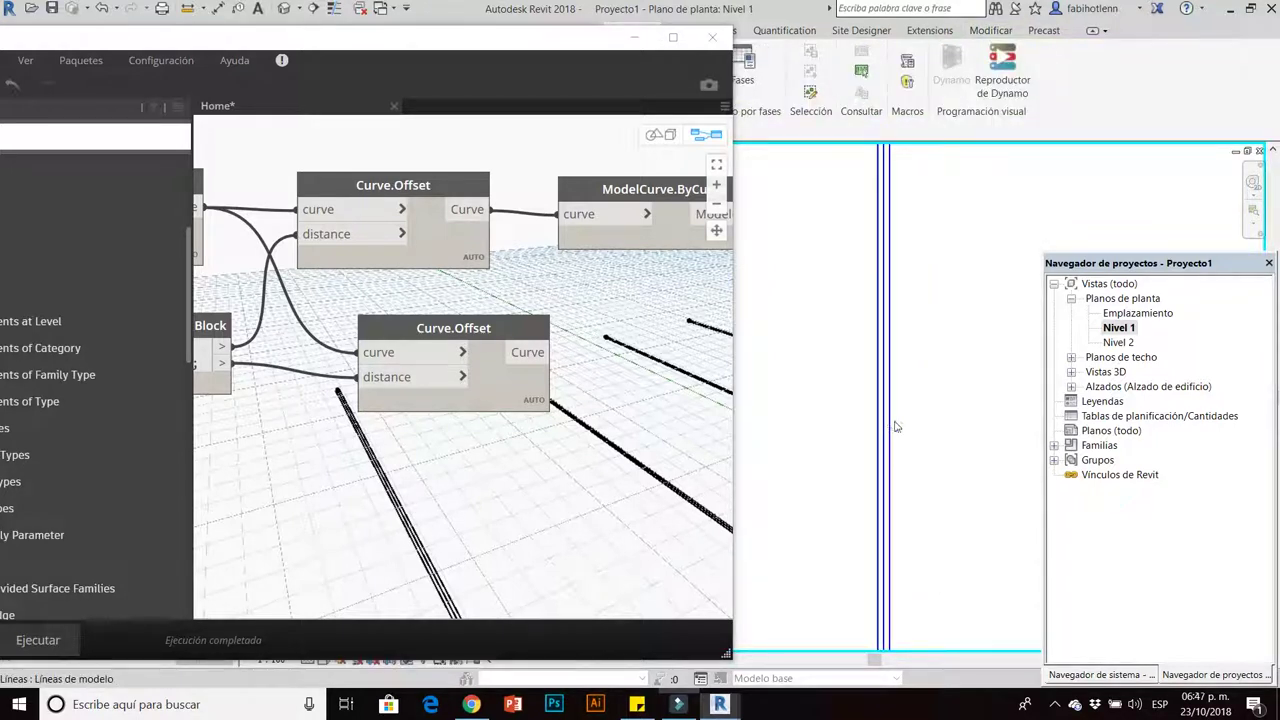
click(878, 432)
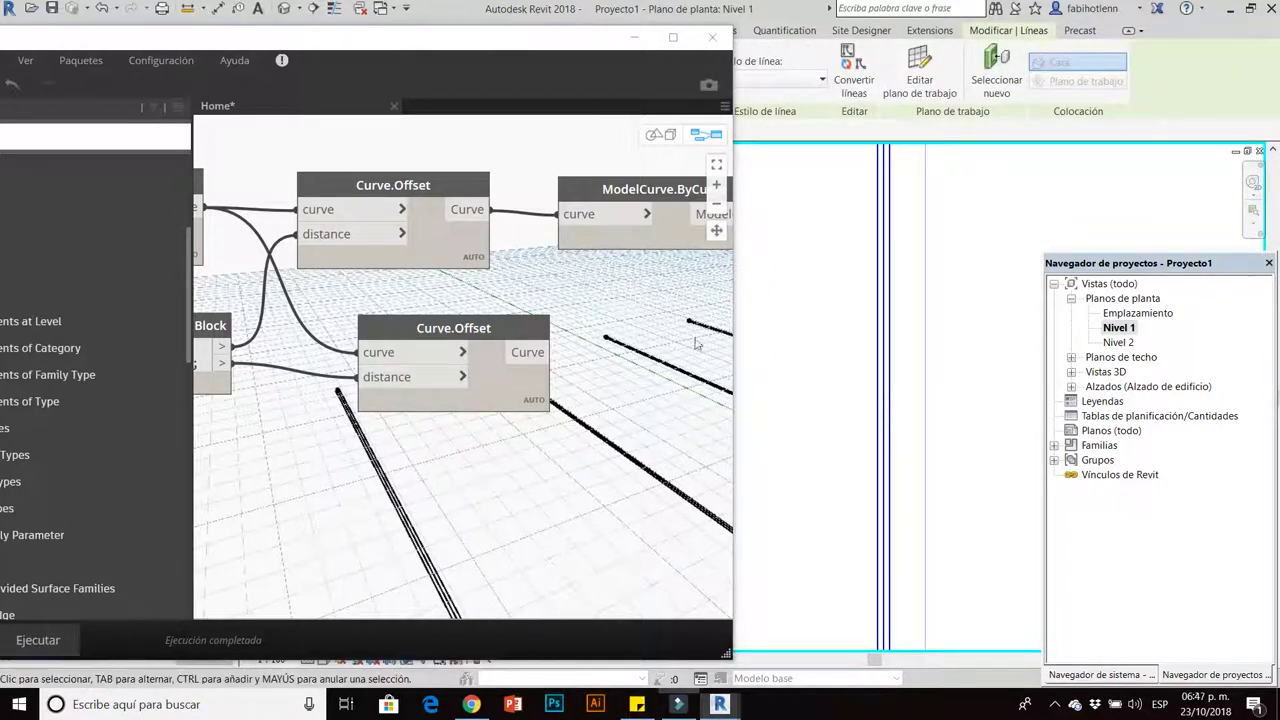
scroll(500, 401, down, 3)
Duplicate ModelCurve.ByCurve and feed it the -0.1 offset curves.
drag(537, 248, 550, 250)
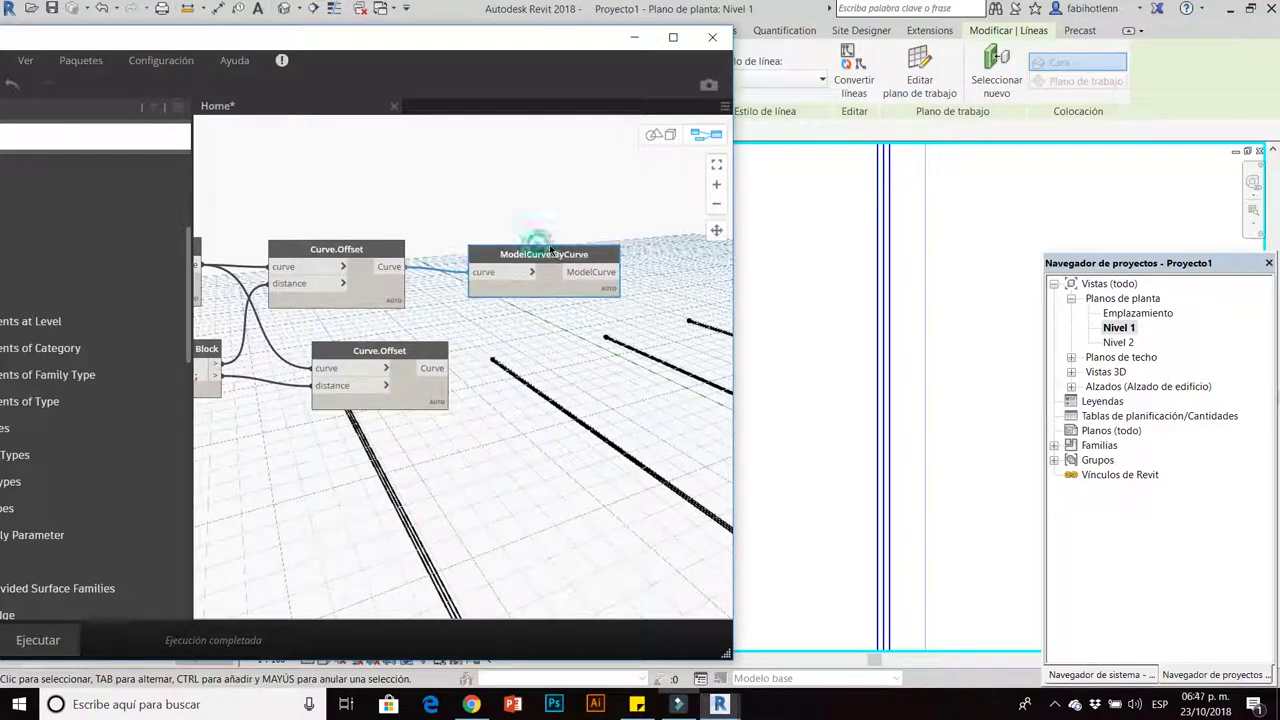
key(ctrl+c)
key(ctrl+v)
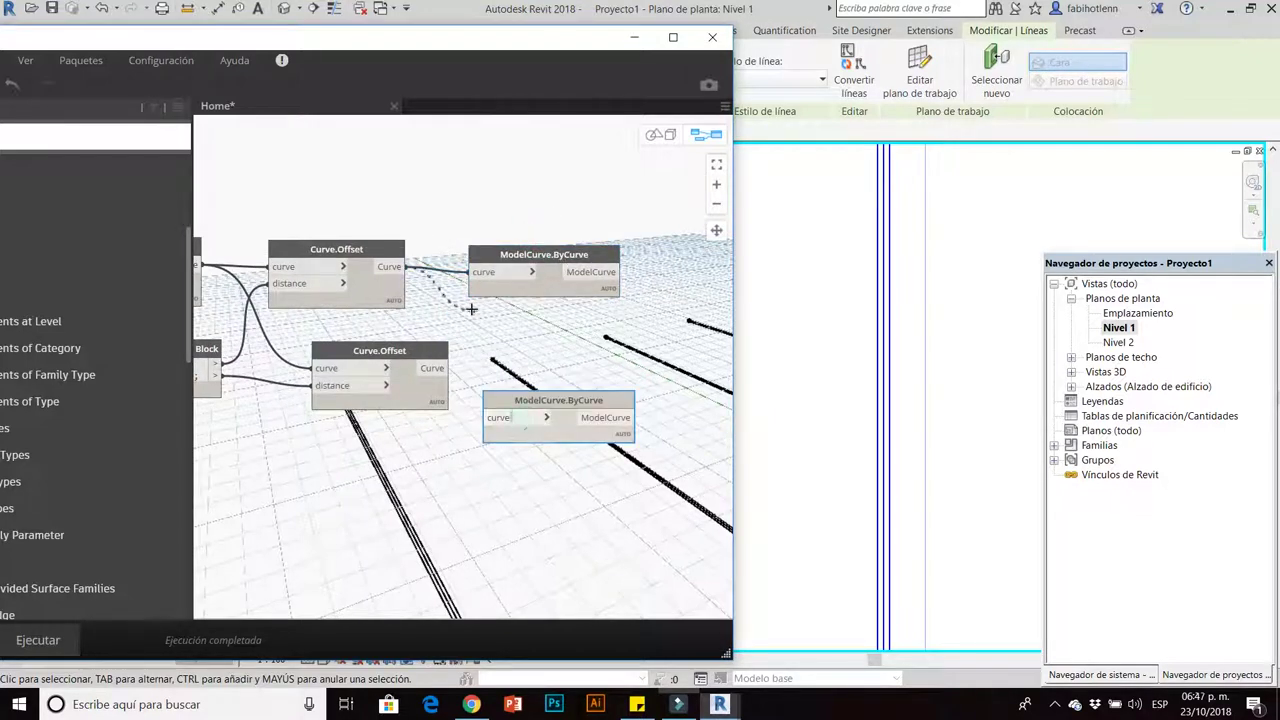
drag(433, 368, 490, 417)
click(38, 640)
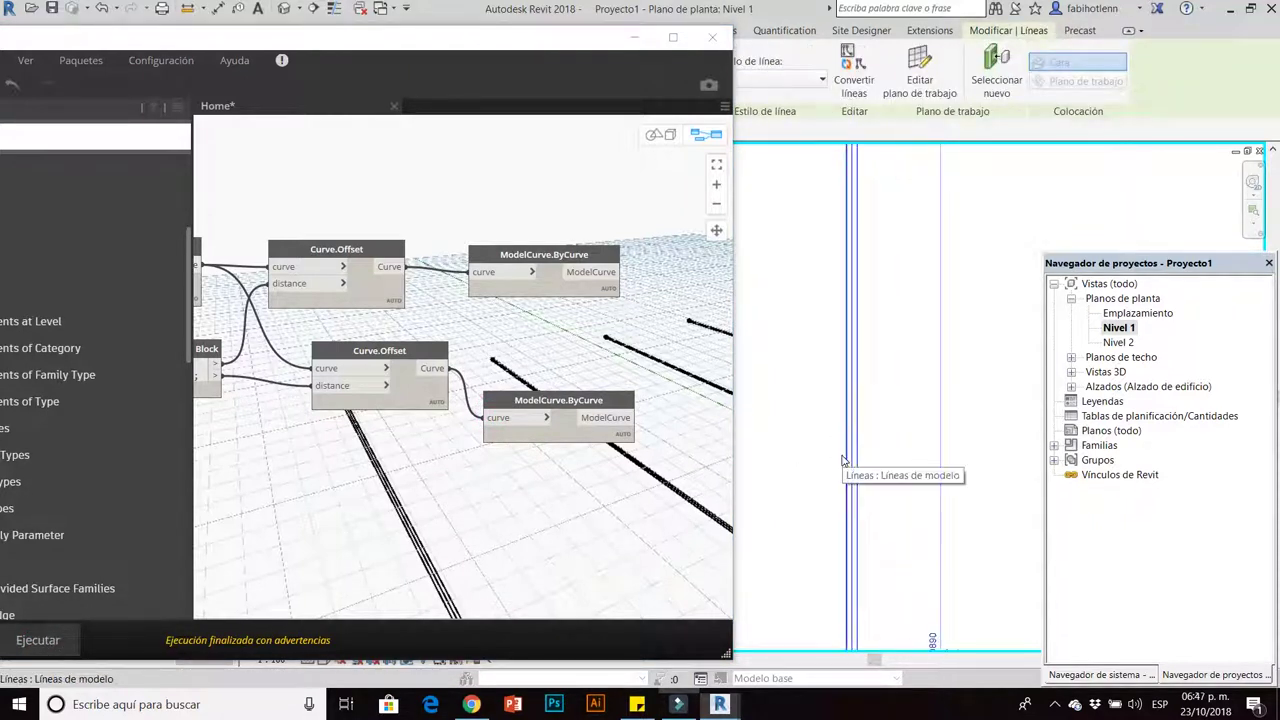
click(956, 449)
Maximize Dynamo and line up the lower ModelCurve.ByCurve and Curve.Offset nodes.
click(672, 37)
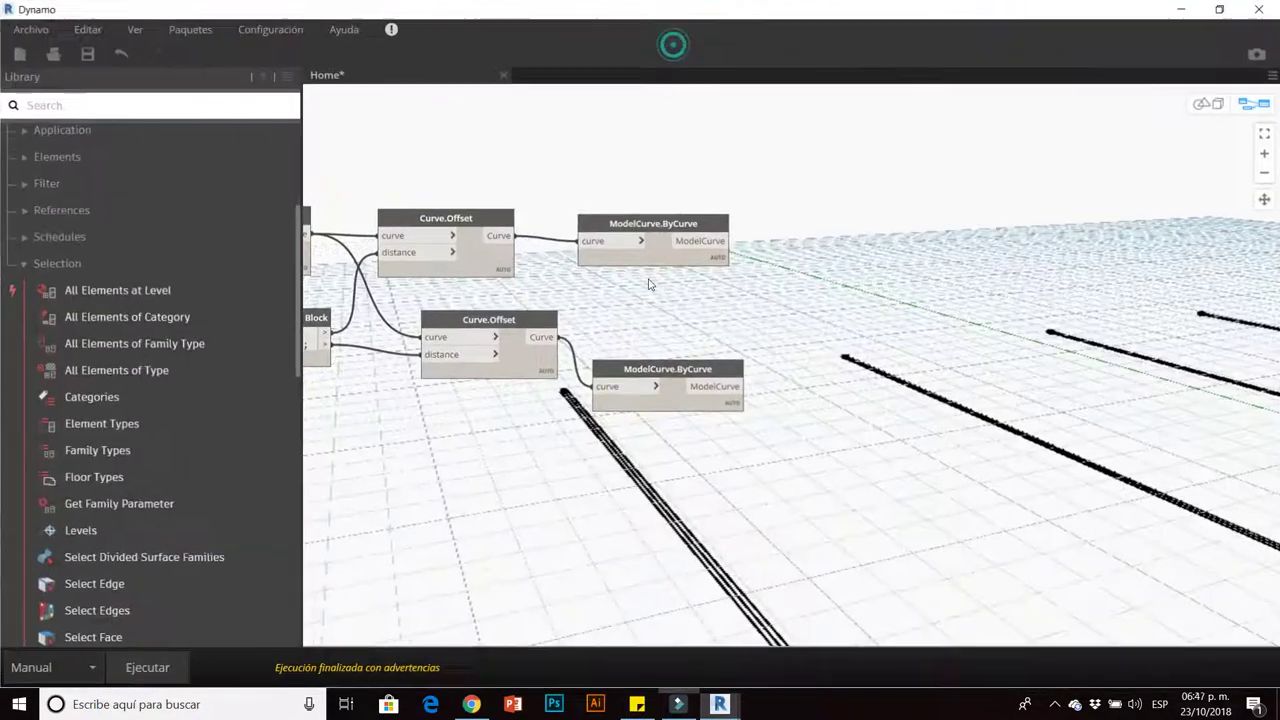
drag(652, 366, 644, 329)
click(638, 304)
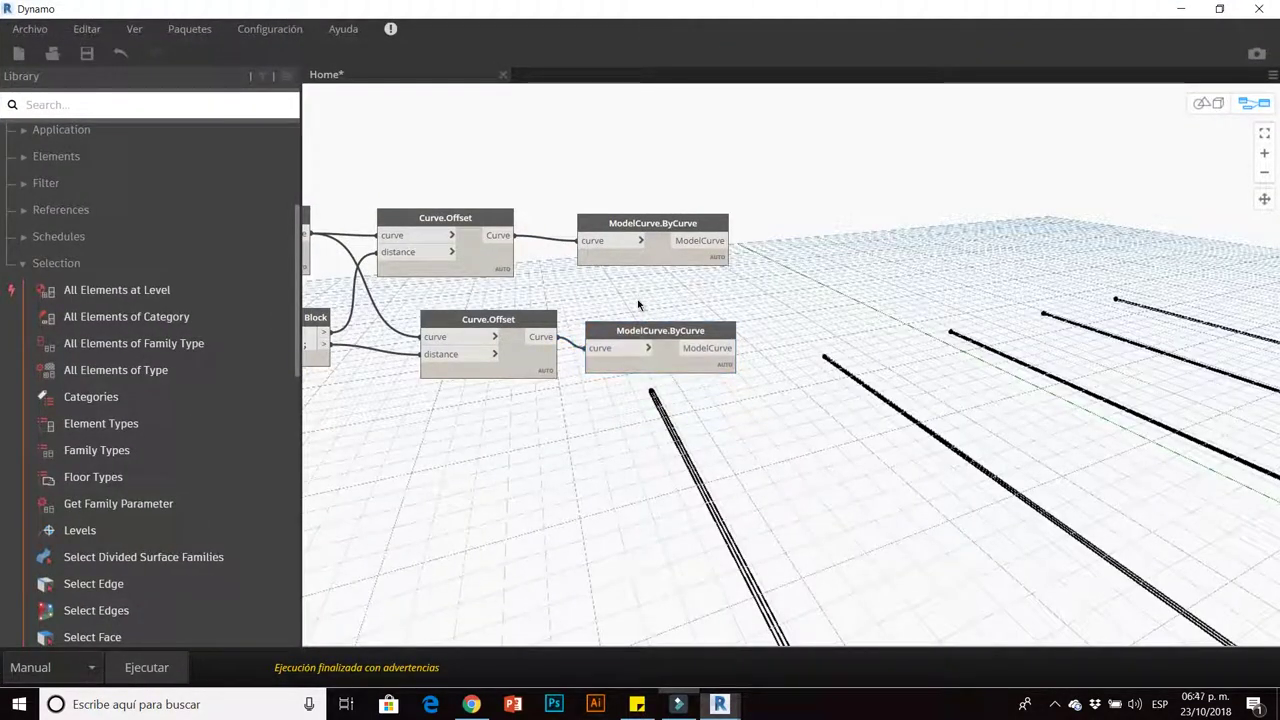
drag(528, 321, 484, 325)
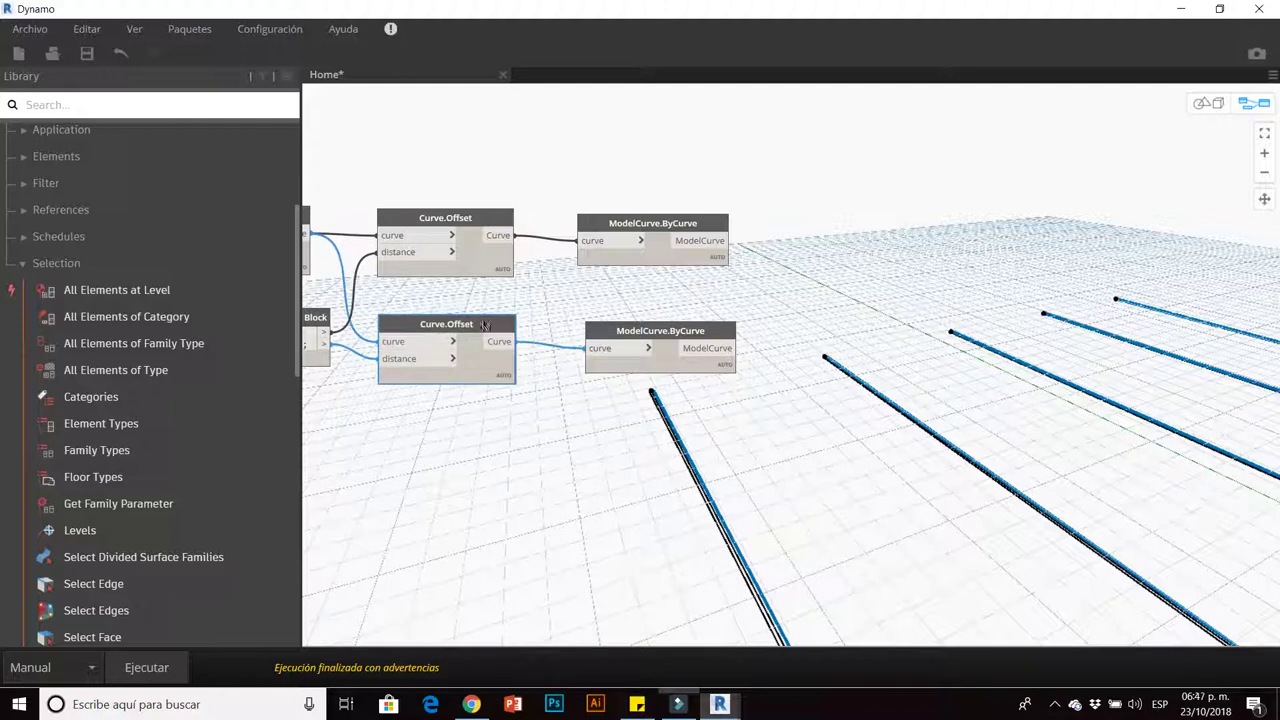
click(563, 415)
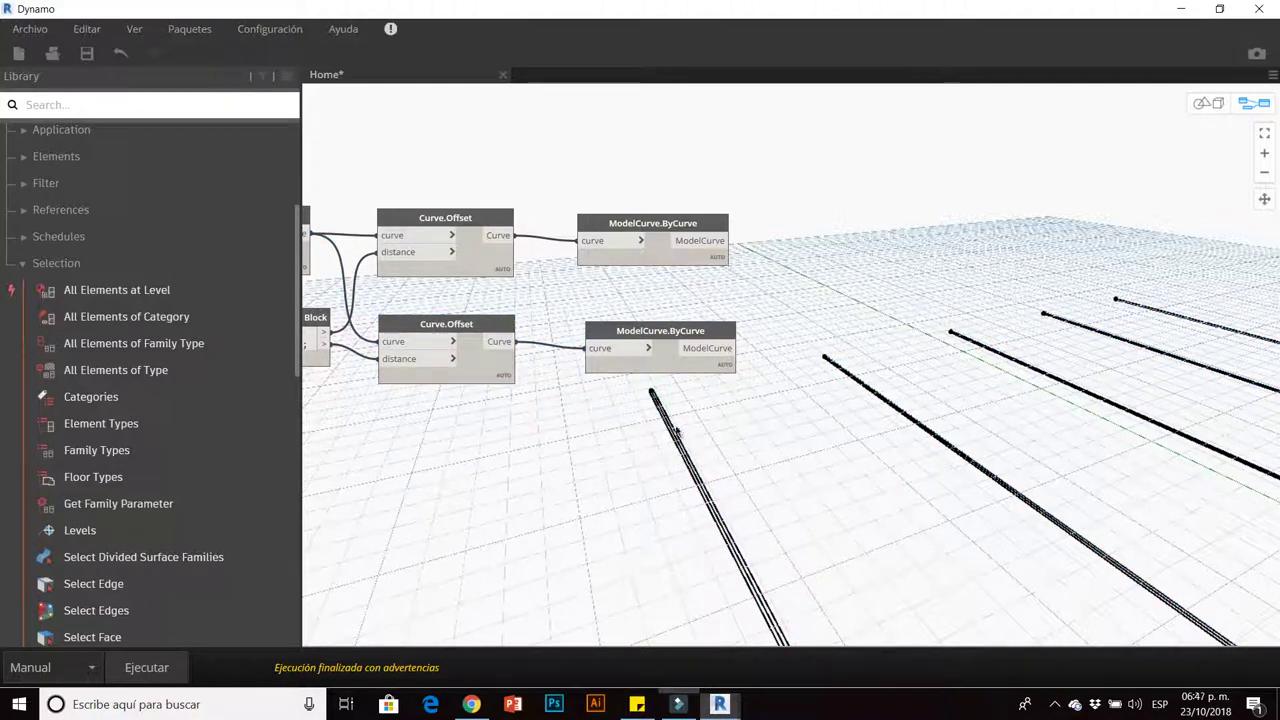
scroll(642, 430, down, 3)
right_click(690, 368)
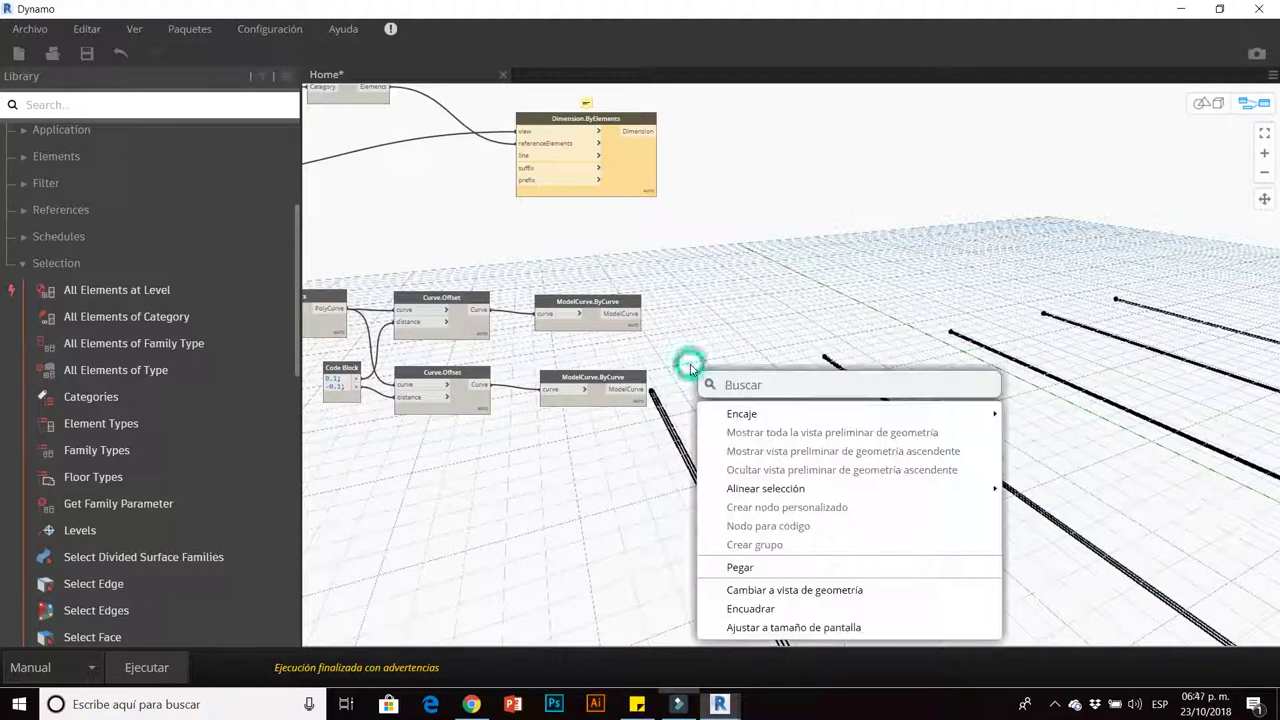
click(689, 357)
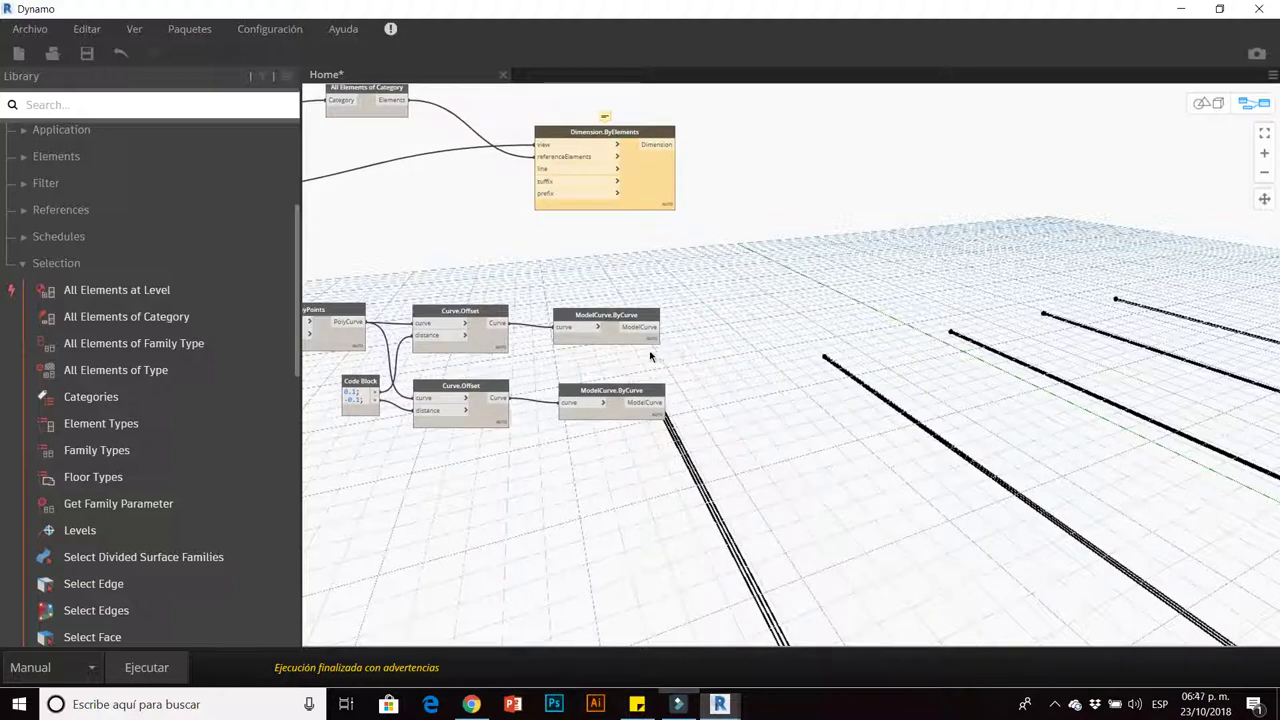
Reposition the lower ModelCurve.ByCurve, Dimension.ByElements and upper Curve.Offset nodes into a tidy layout.
drag(626, 390, 599, 382)
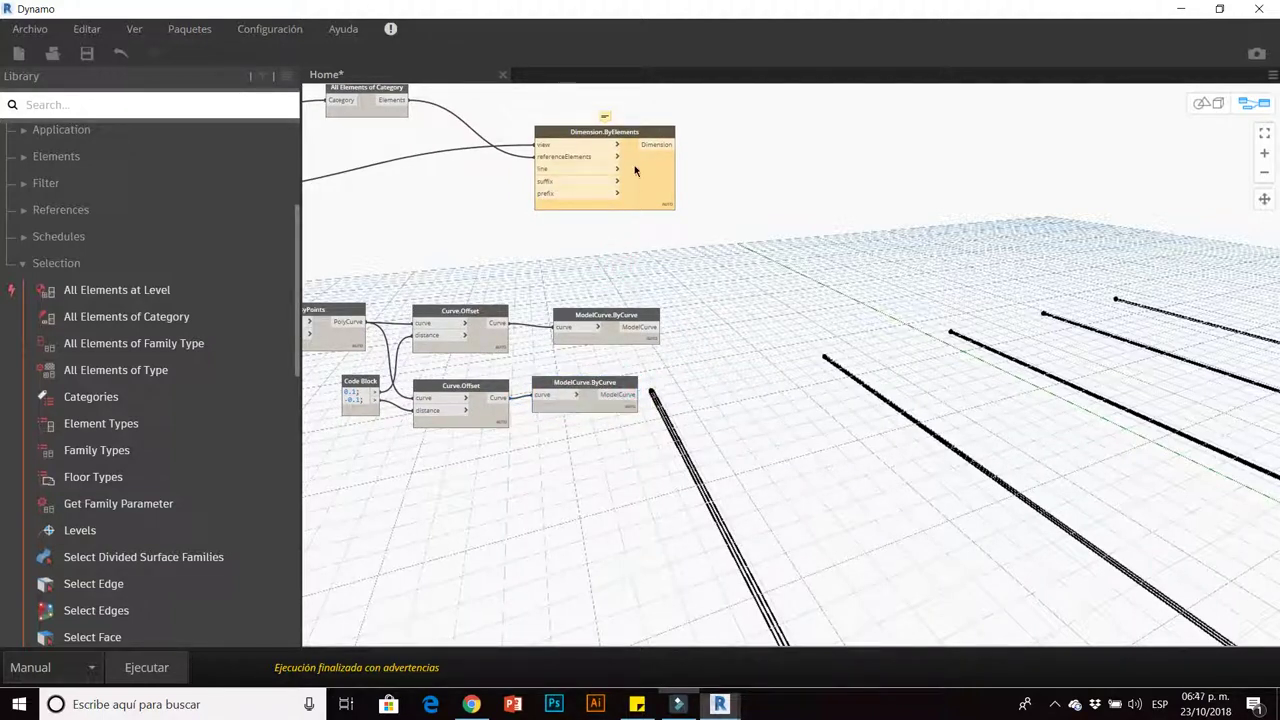
drag(630, 131, 645, 138)
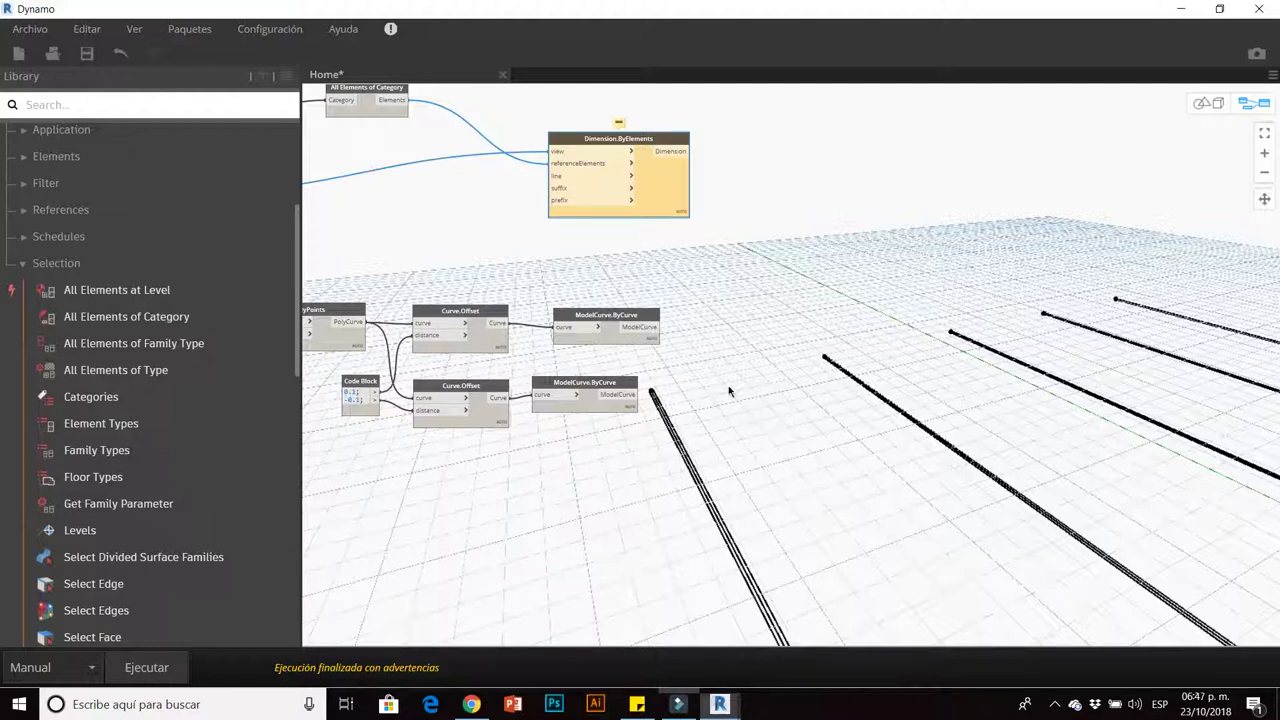
scroll(729, 391, up, 2)
scroll(700, 395, up, 2)
drag(640, 400, 654, 398)
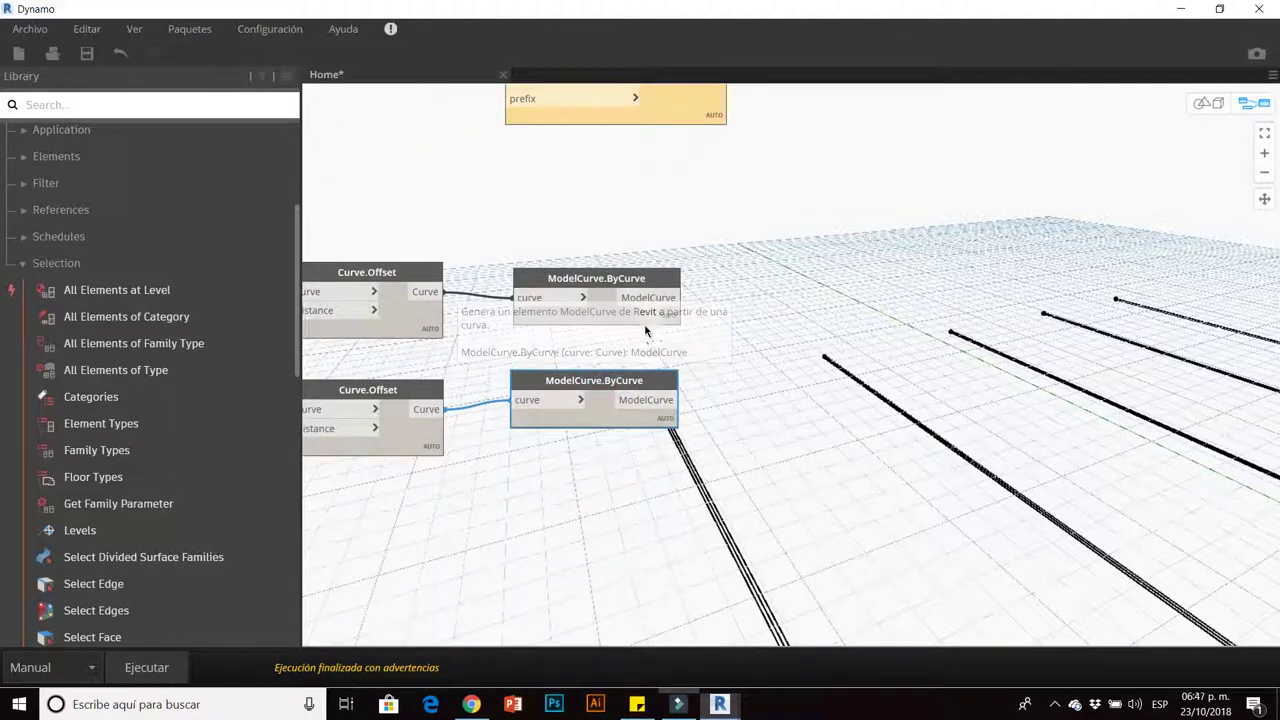
middle_drag(454, 316, 686, 298)
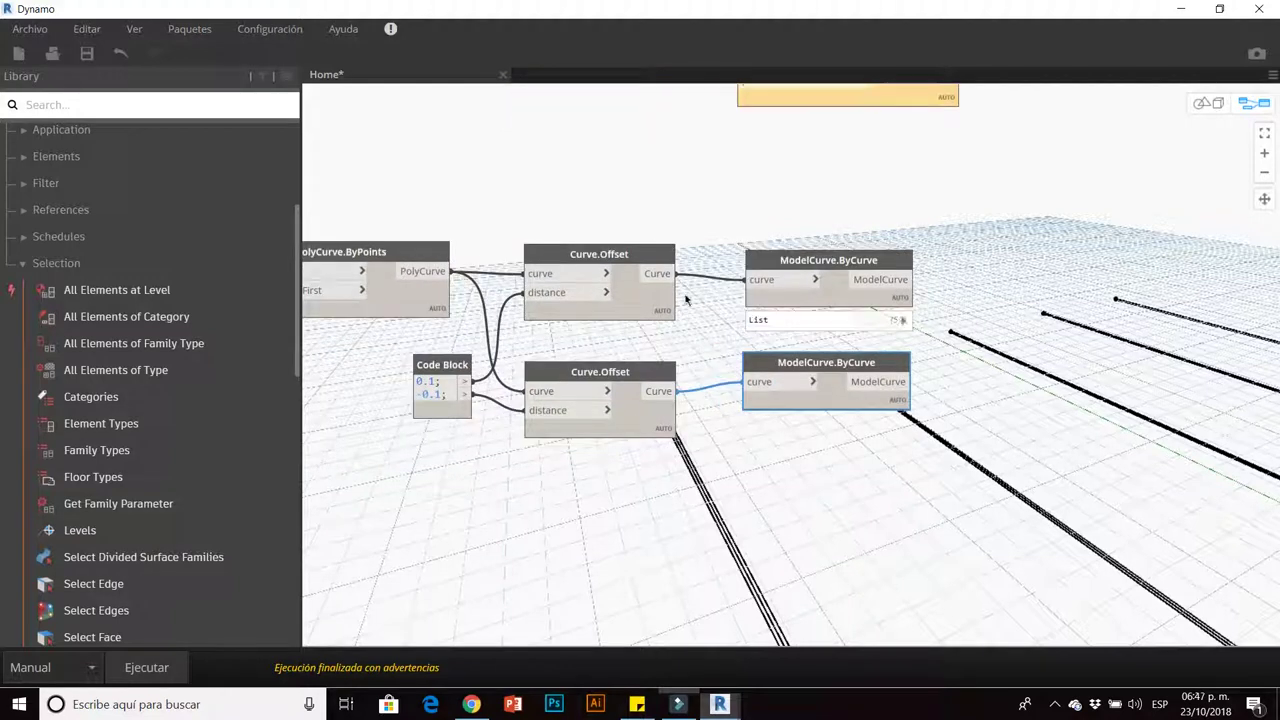
mouse_move(654, 334)
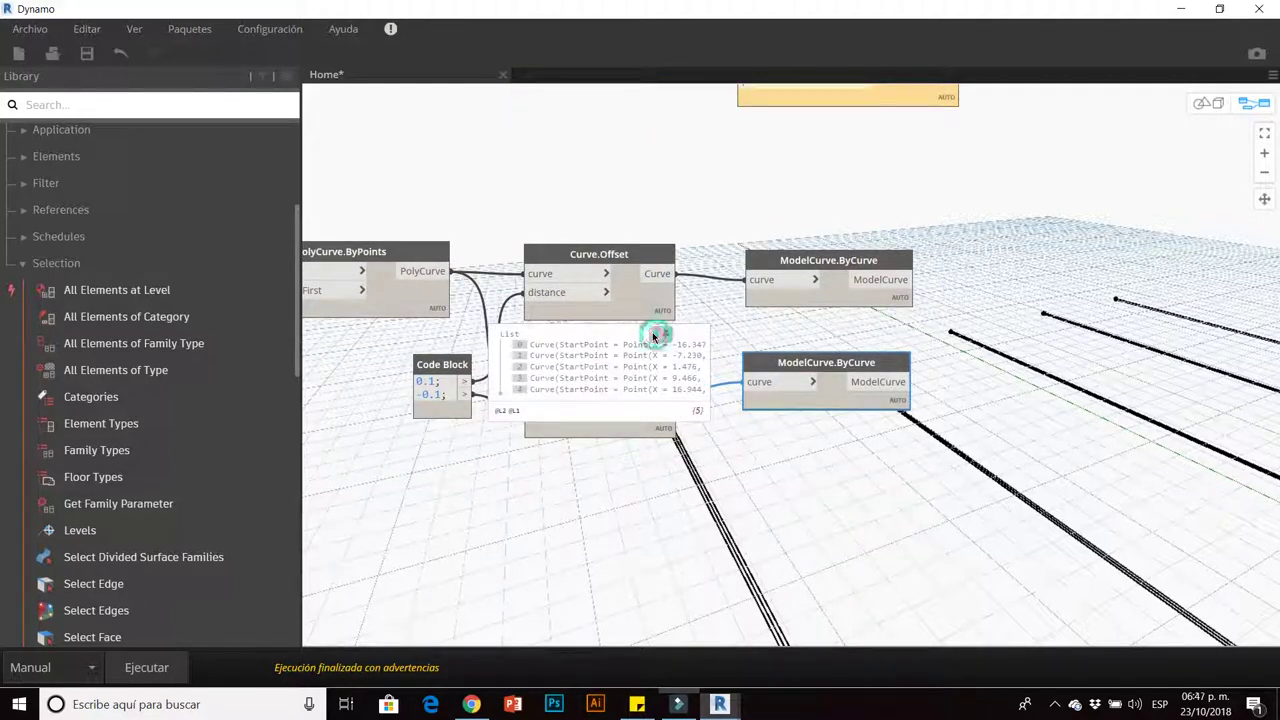
drag(647, 256, 623, 212)
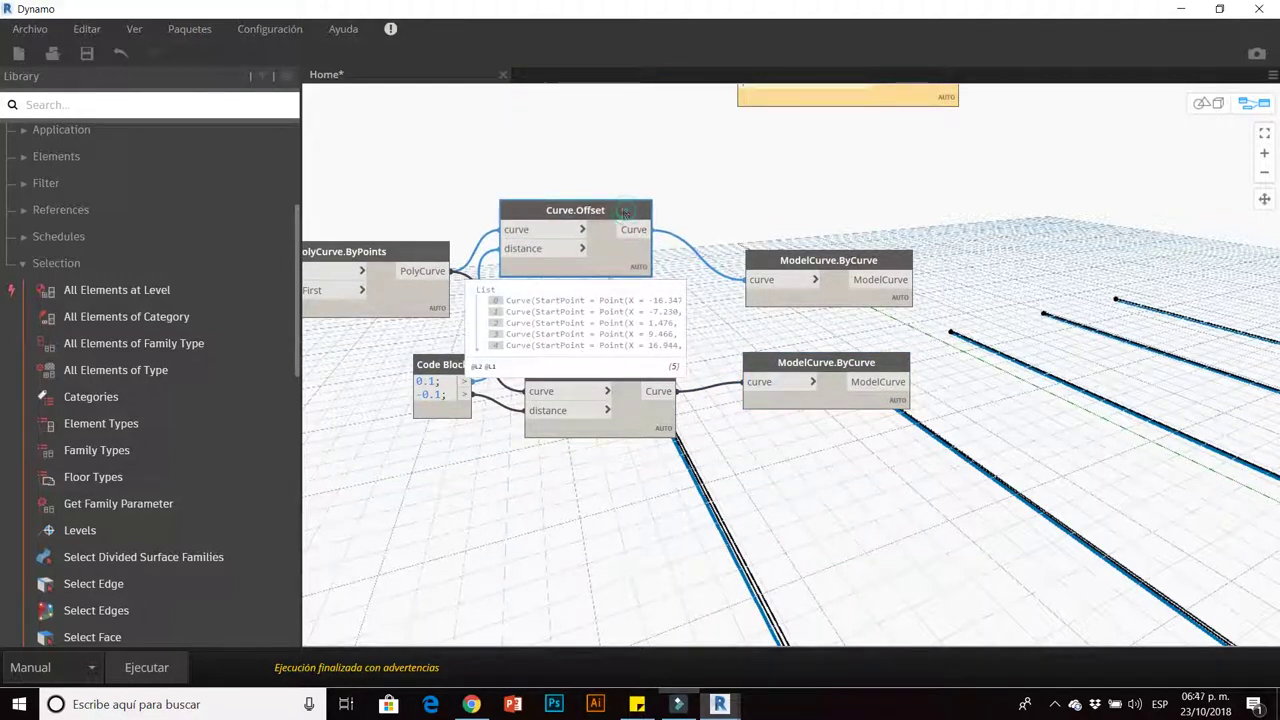
Highlight the lower Curve.Offset's five curves and orbit the 3D background preview around the paired lines.
click(636, 372)
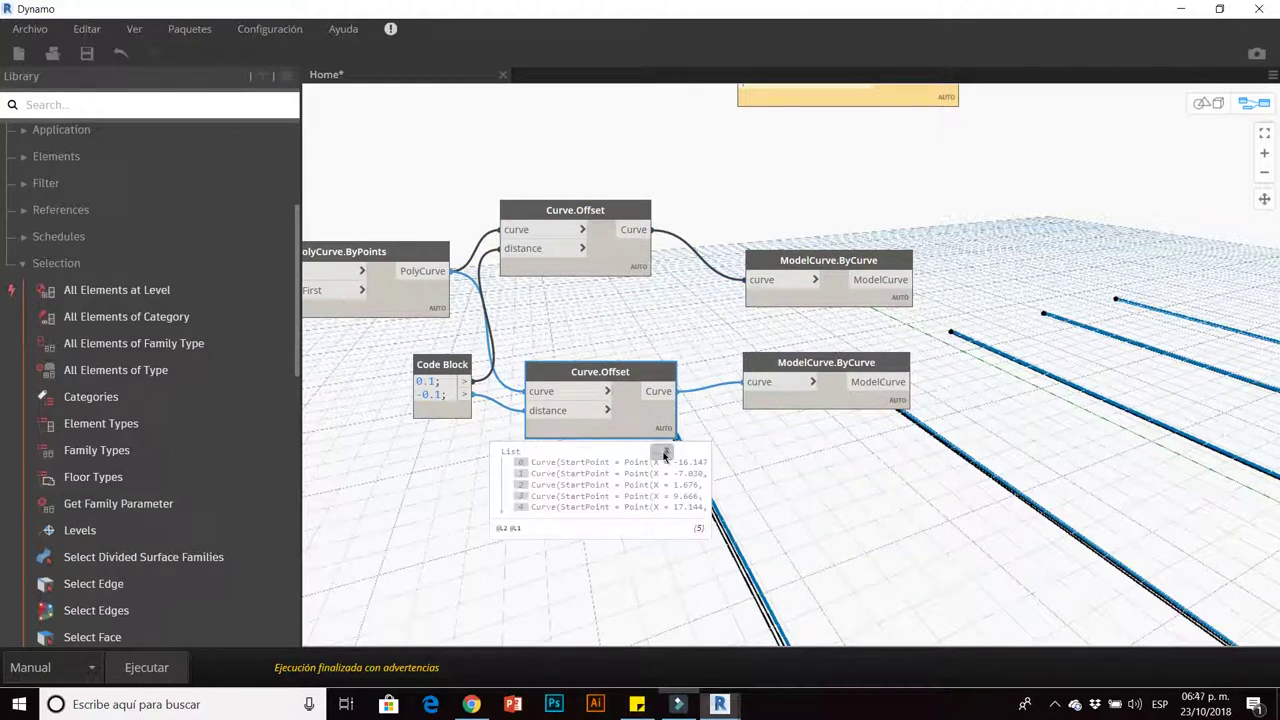
middle_drag(663, 449, 680, 385)
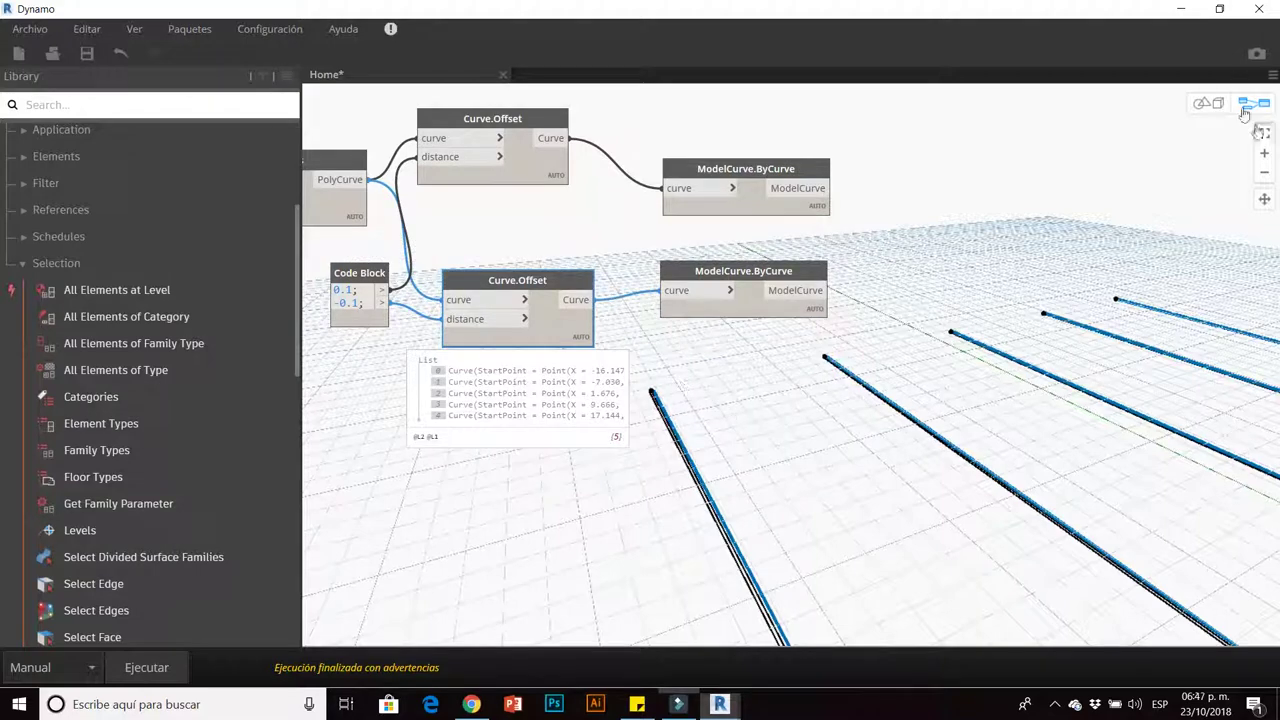
click(1244, 105)
right_drag(1154, 277, 845, 471)
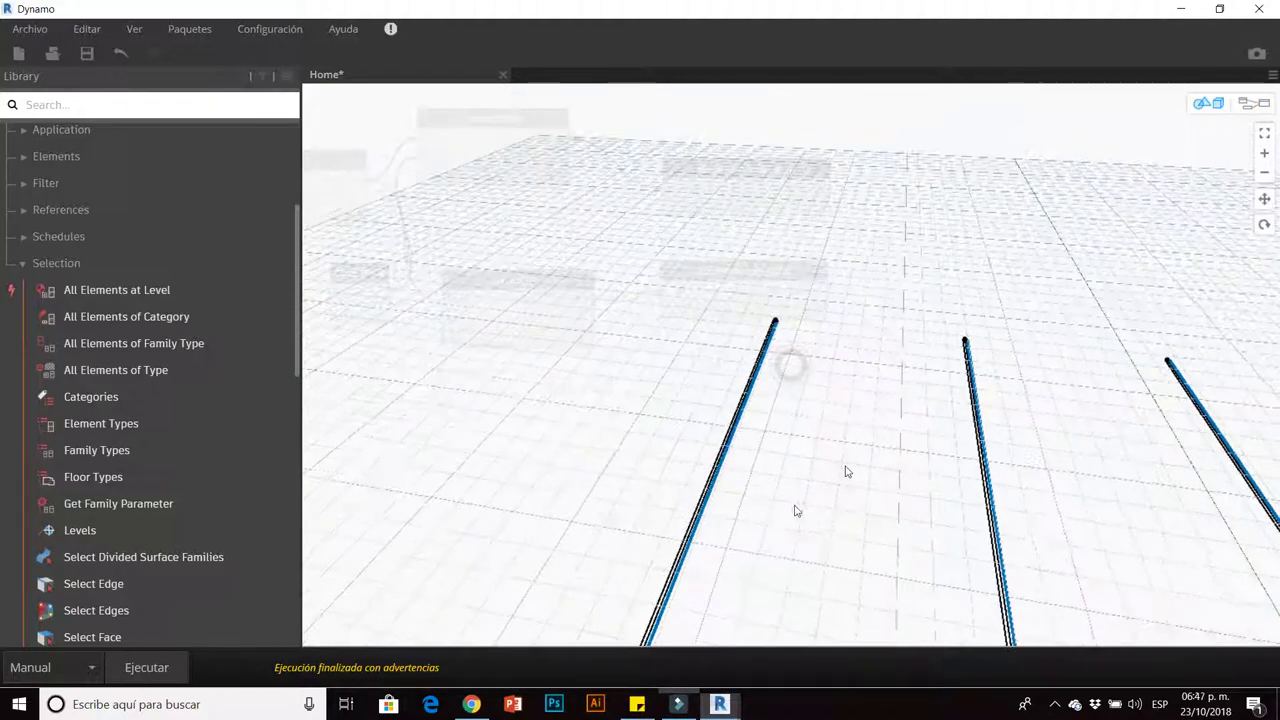
right_drag(796, 511, 734, 491)
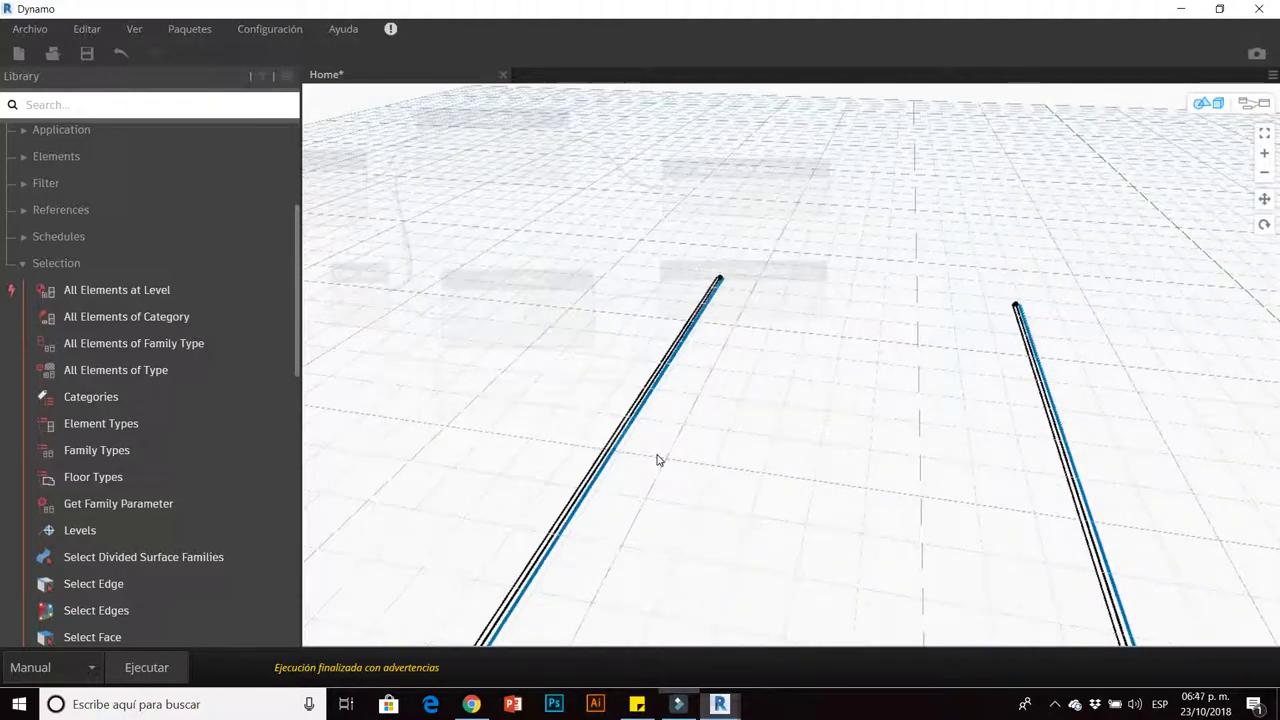
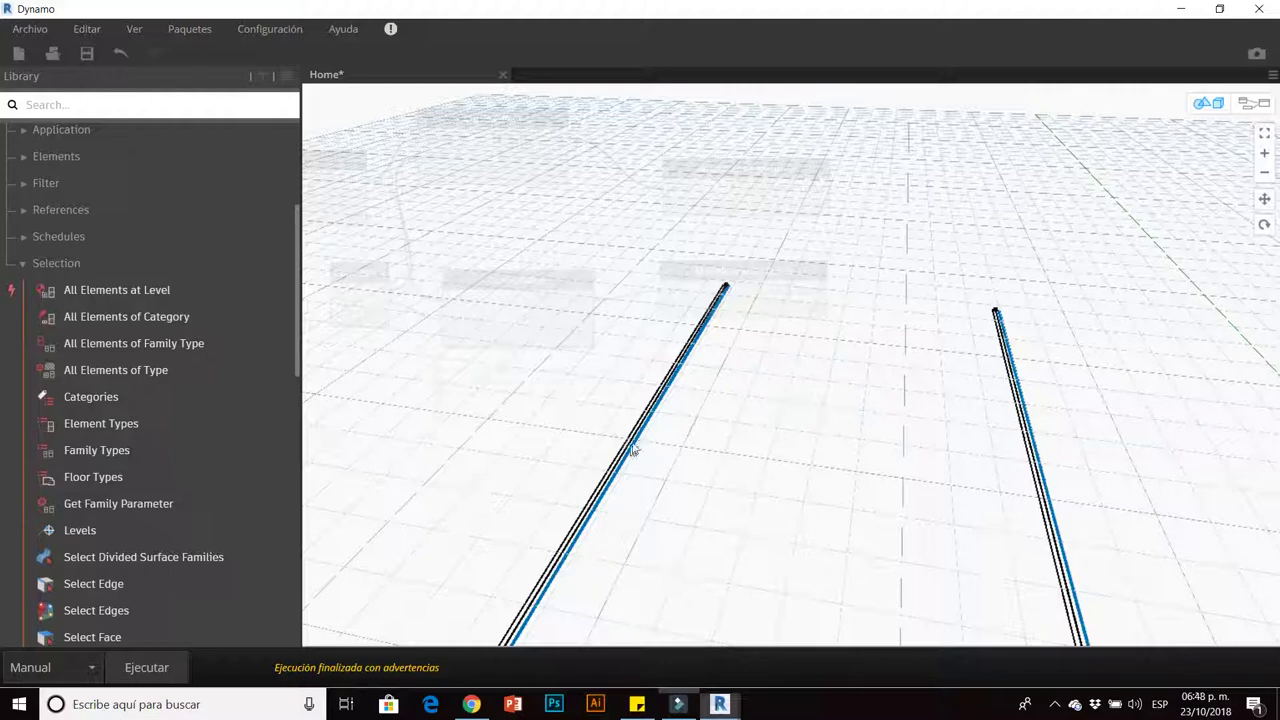
Back in the graph, preview the lower Curve.Offset node and highlight its offset line [0].
click(1254, 102)
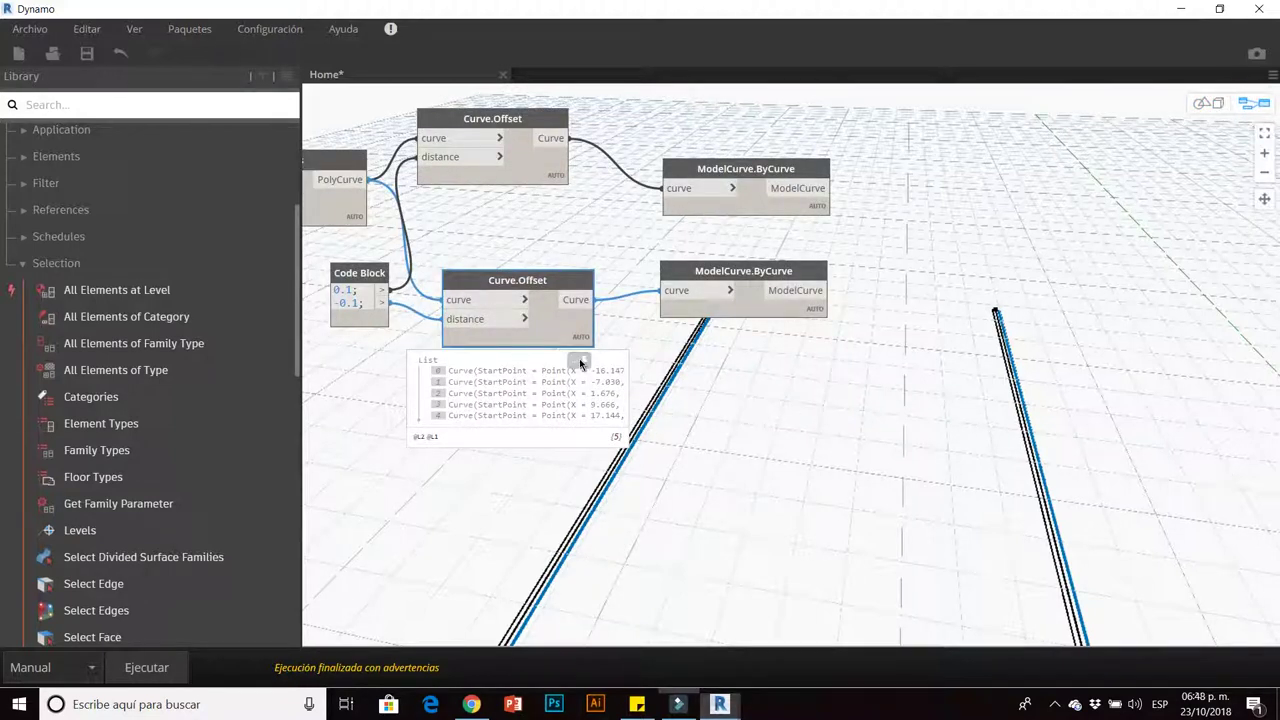
click(680, 390)
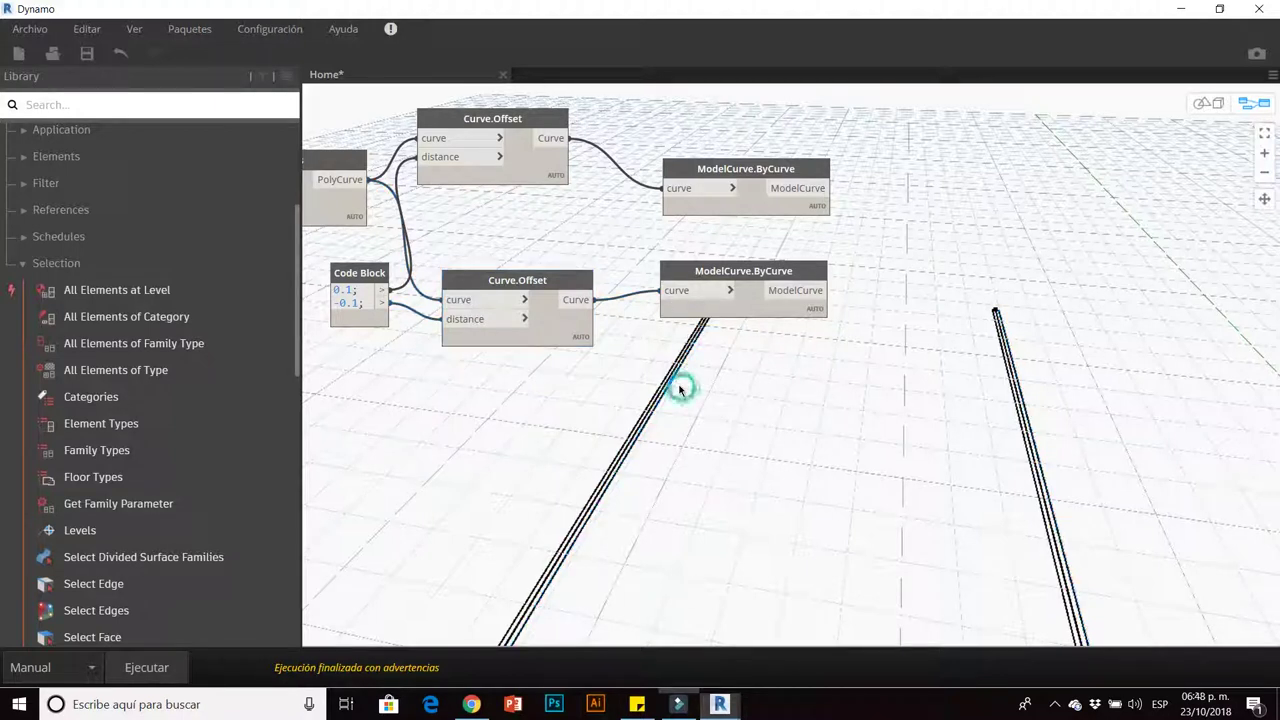
scroll(629, 364, down, 2)
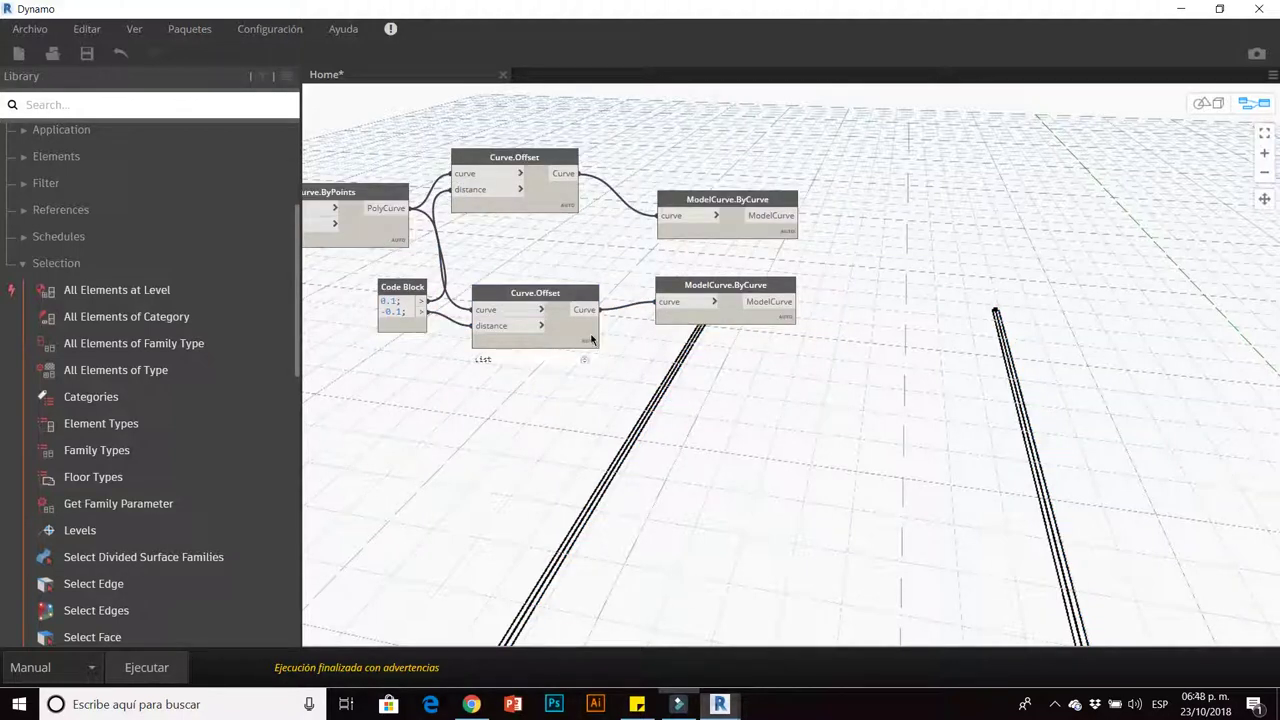
click(590, 363)
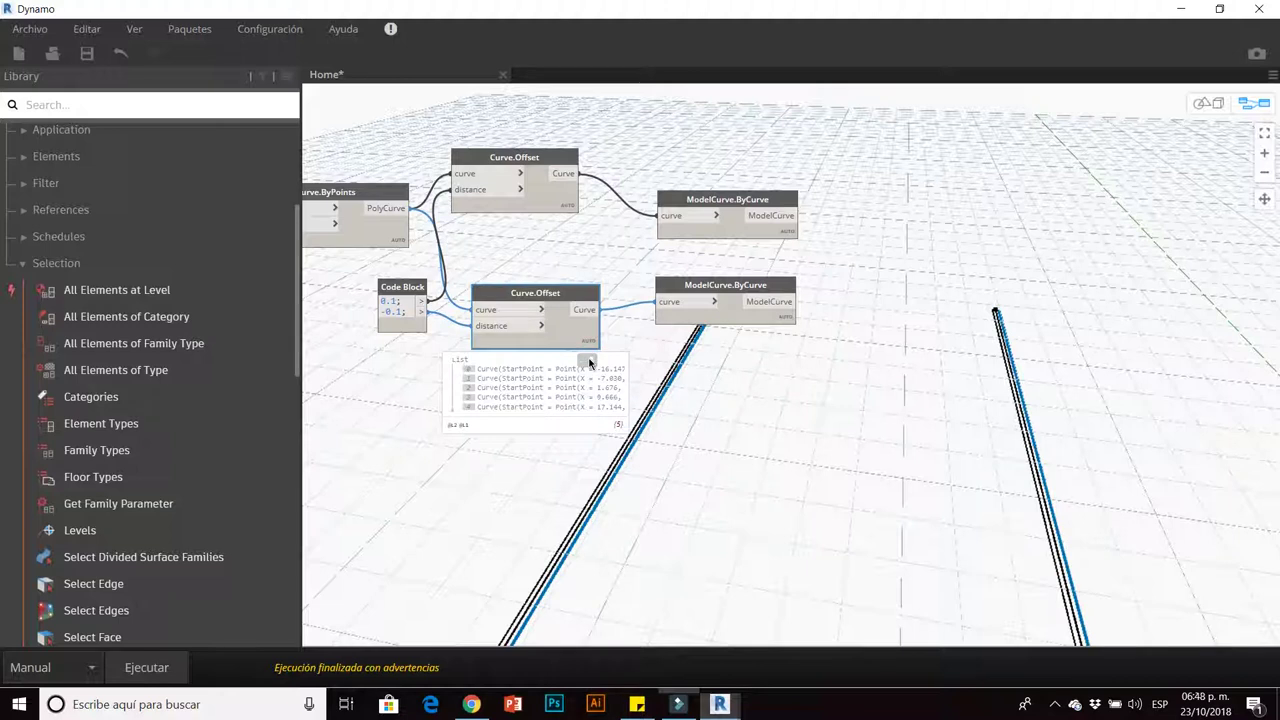
scroll(481, 470, up, 2)
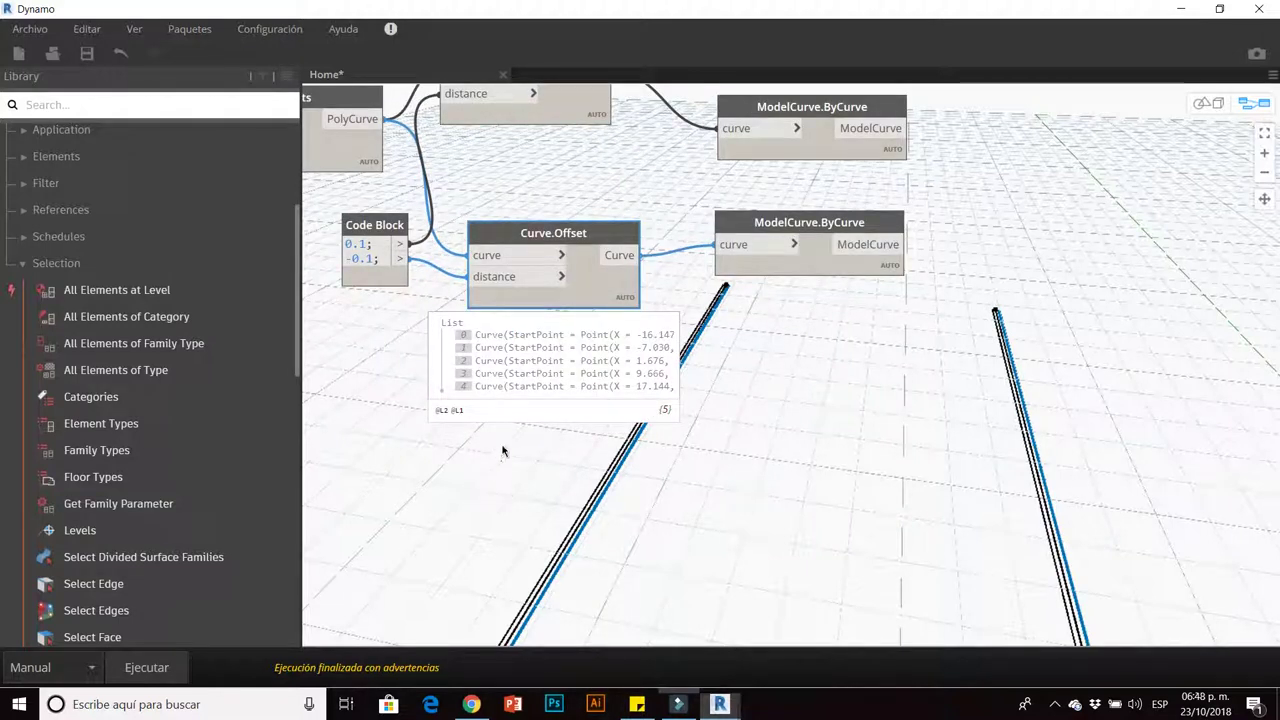
click(563, 337)
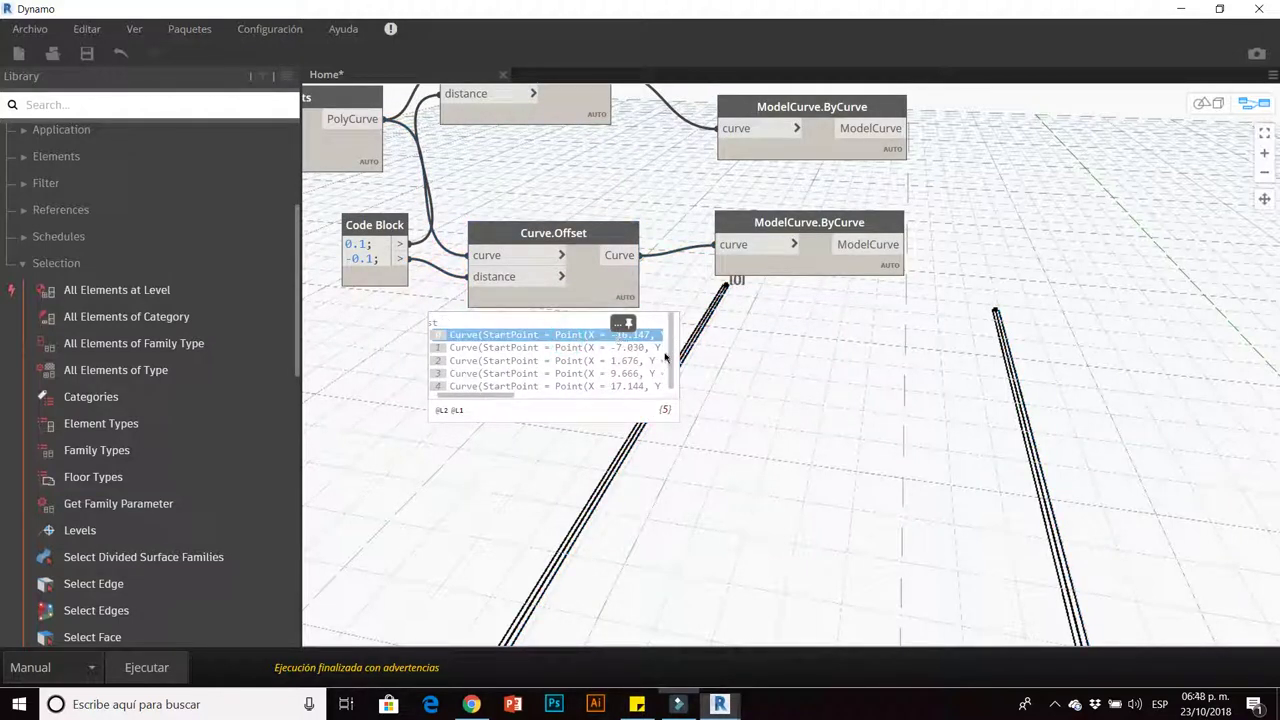
Preview the upper Curve.Offset node and highlight offset line [1] in the 3D preview.
middle_drag(665, 357, 634, 305)
click(583, 187)
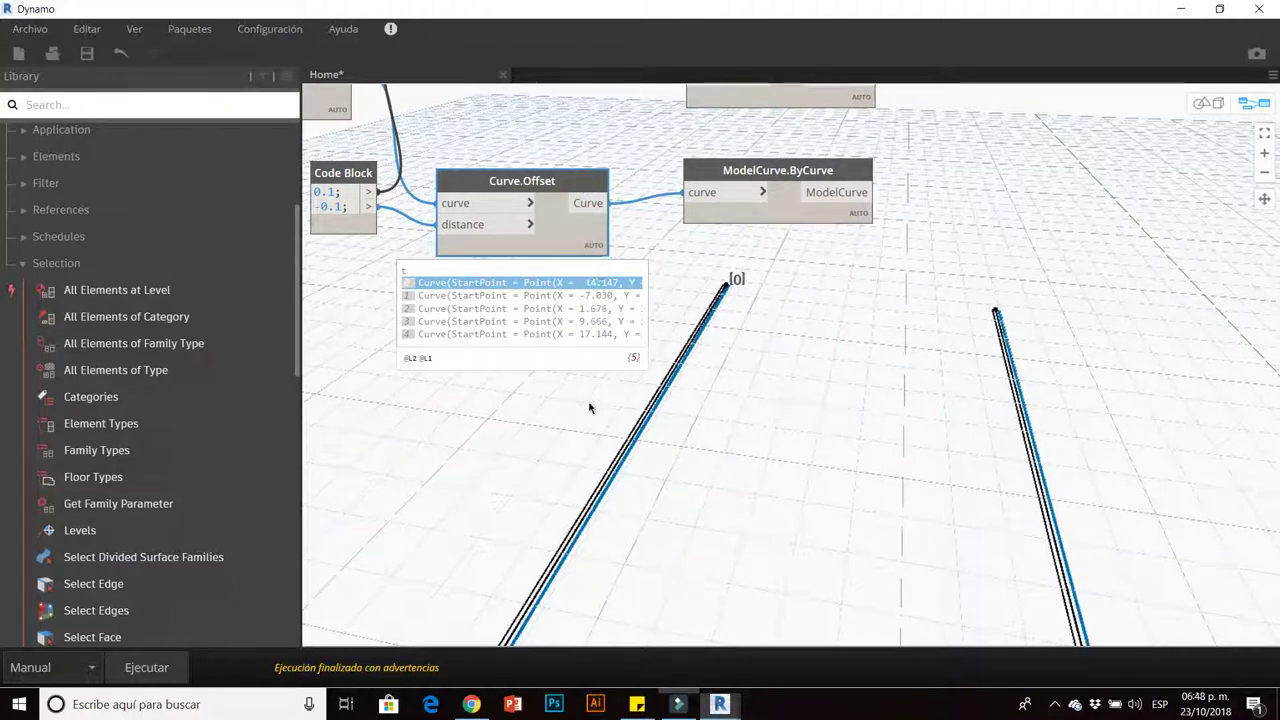
scroll(594, 403, down, 2)
click(573, 170)
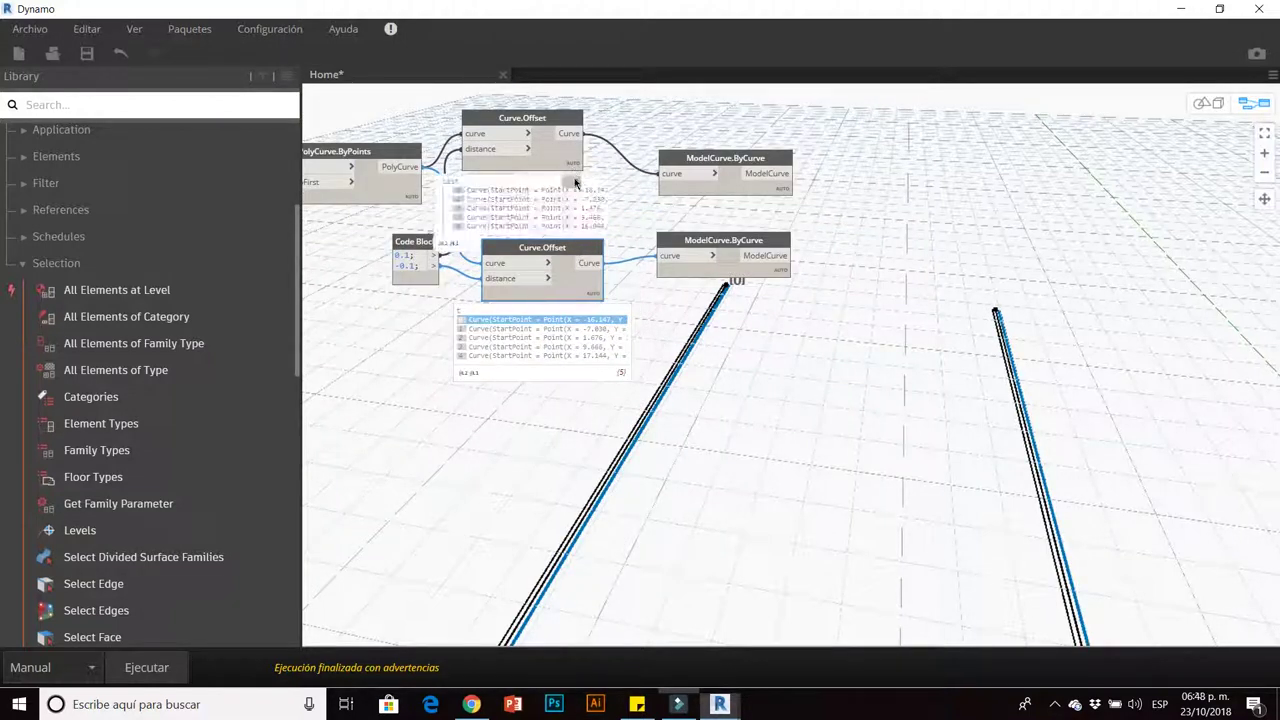
click(546, 200)
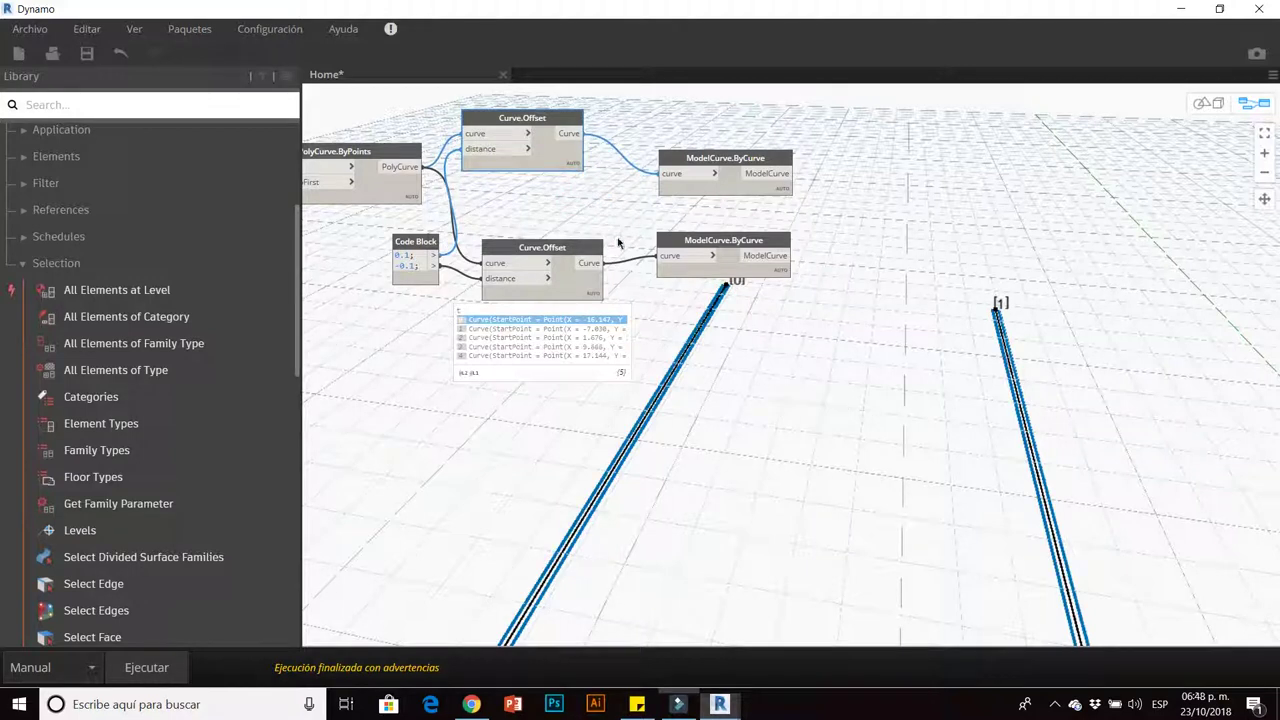
Move both ModelCurve.ByCurve nodes further right on the canvas.
click(674, 321)
scroll(588, 357, down, 3)
middle_drag(591, 354, 549, 363)
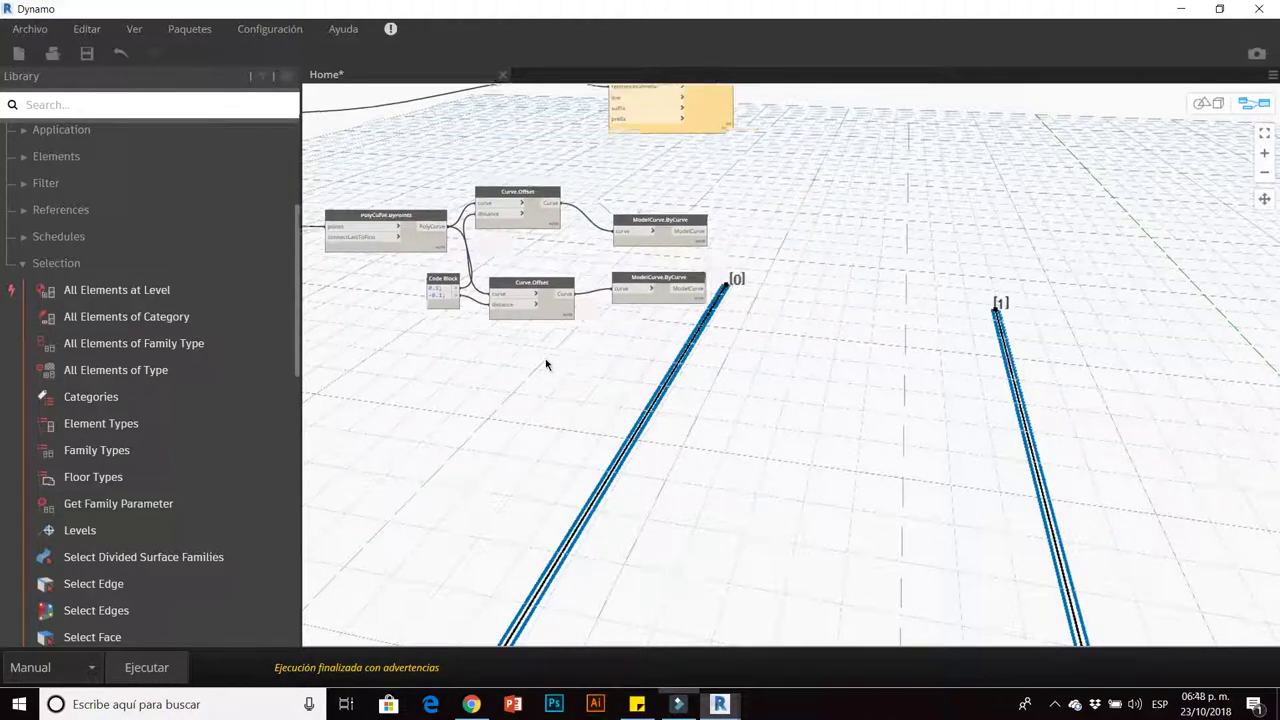
scroll(630, 268, up, 3)
drag(626, 289, 683, 276)
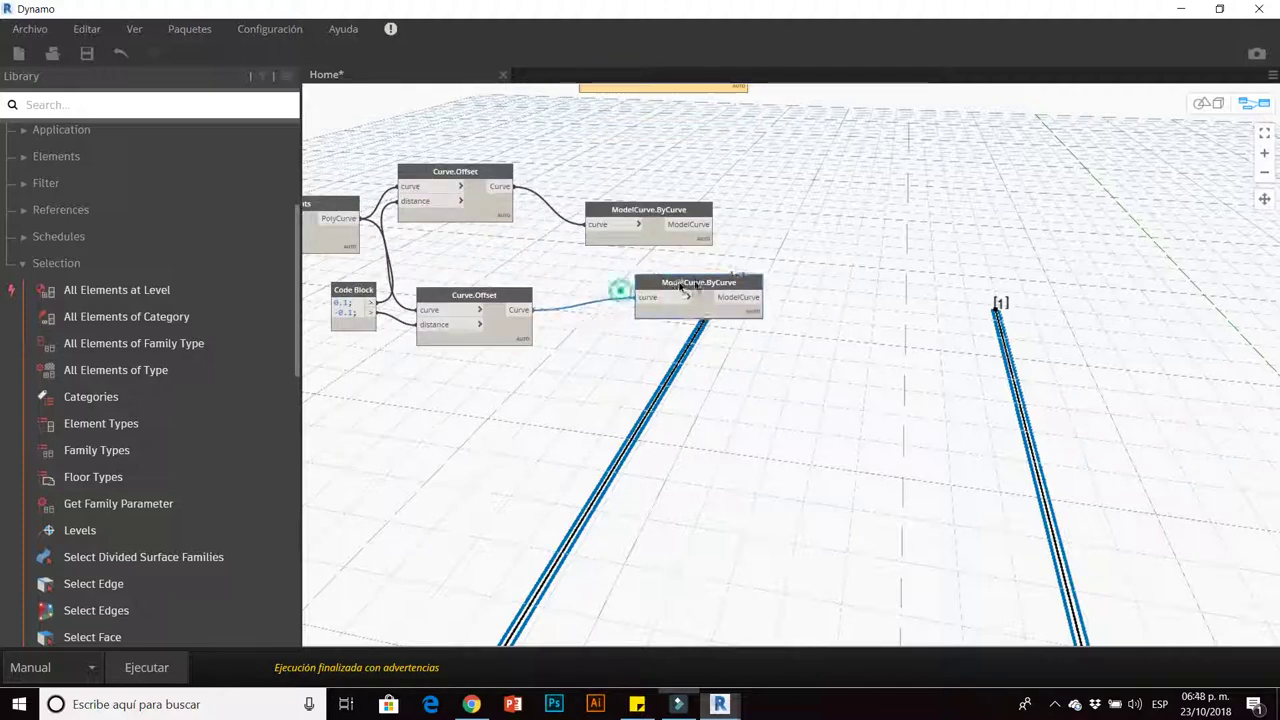
drag(642, 218, 700, 204)
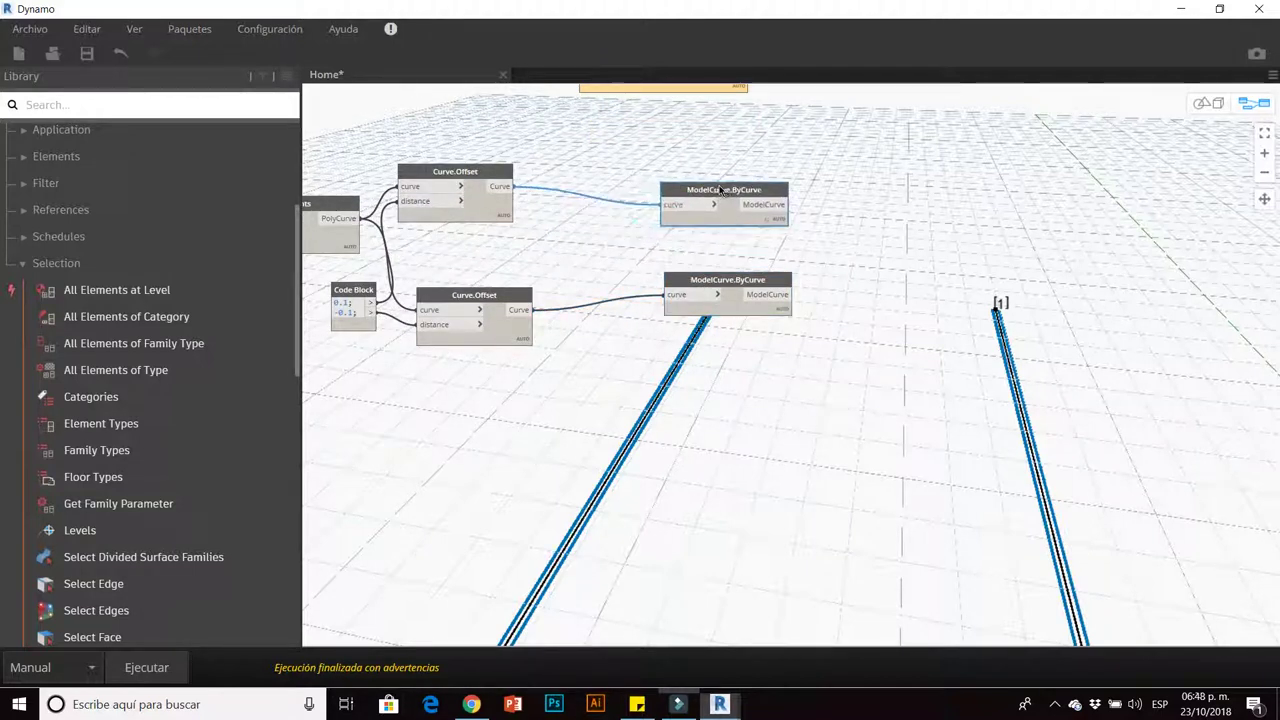
Paste a duplicate Dimension.ByElements node, then delete the copy.
scroll(668, 242, down, 3)
scroll(668, 242, up, 1)
scroll(645, 248, up, 2)
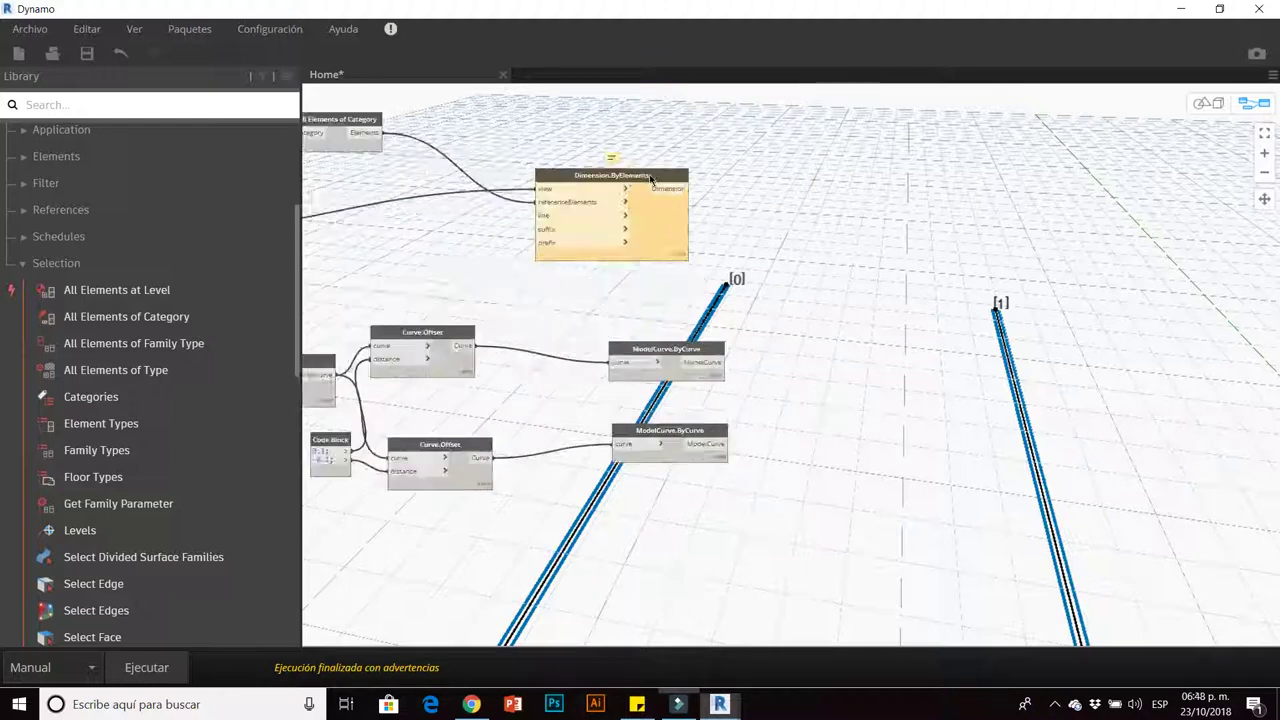
key(ctrl+v)
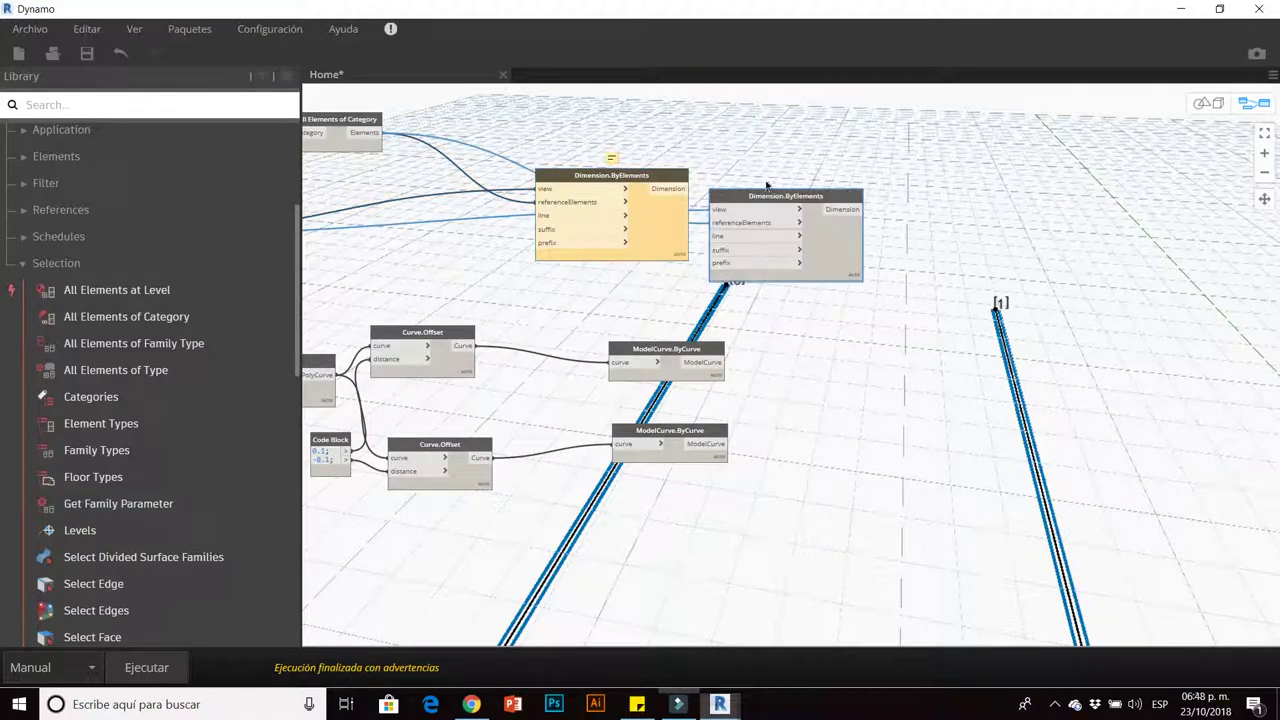
drag(765, 197, 862, 364)
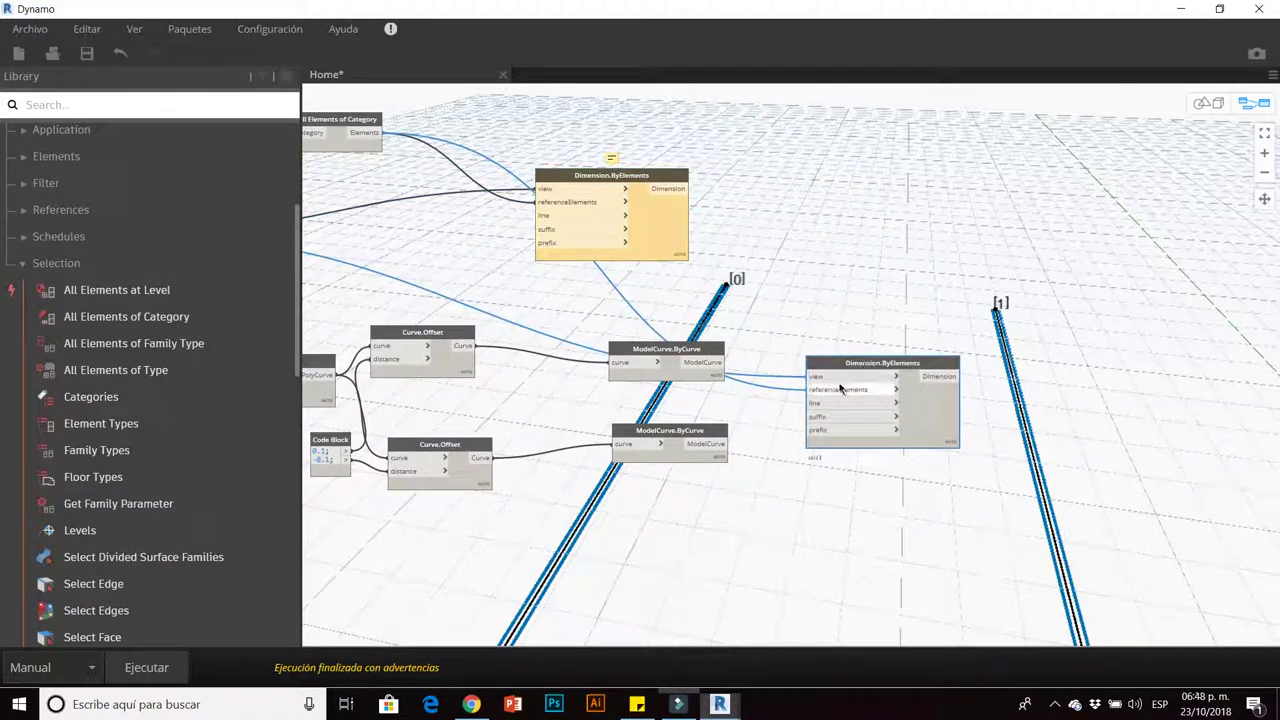
scroll(813, 307, down, 1)
mouse_move(606, 297)
middle_down()
mouse_move(843, 288)
mouse_move(711, 288)
middle_up()
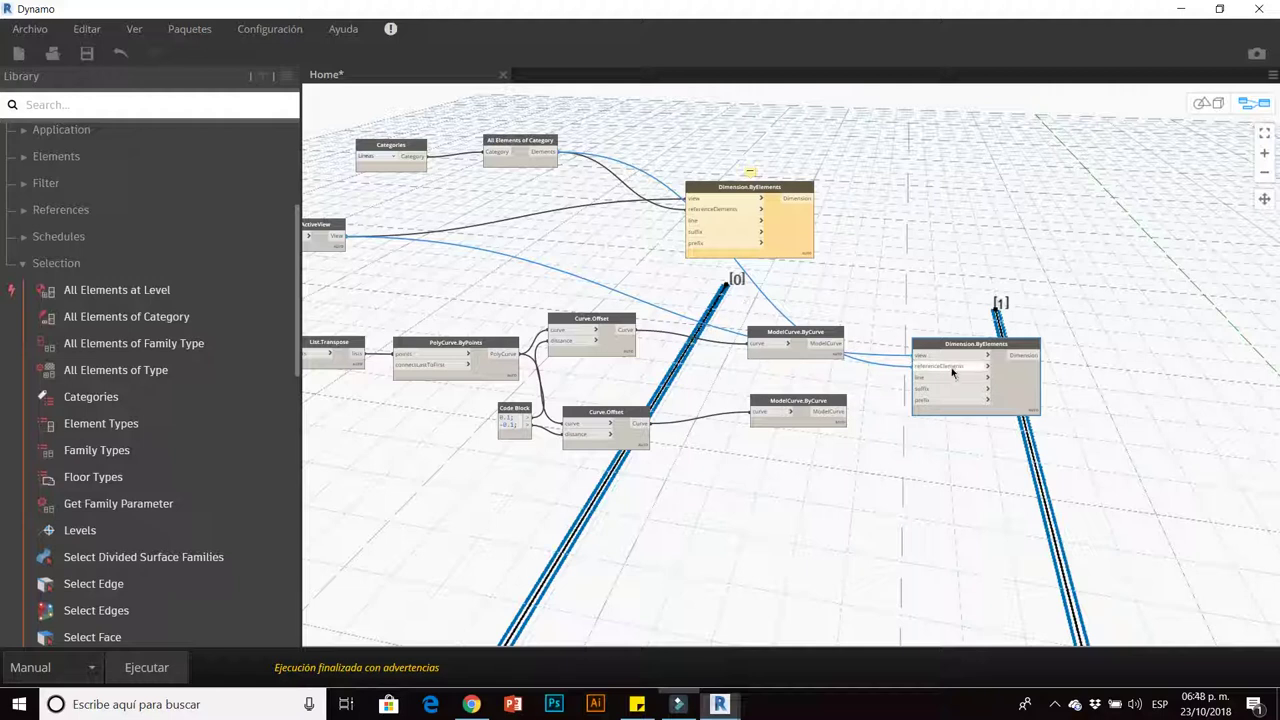
click(957, 347)
key(Delete)
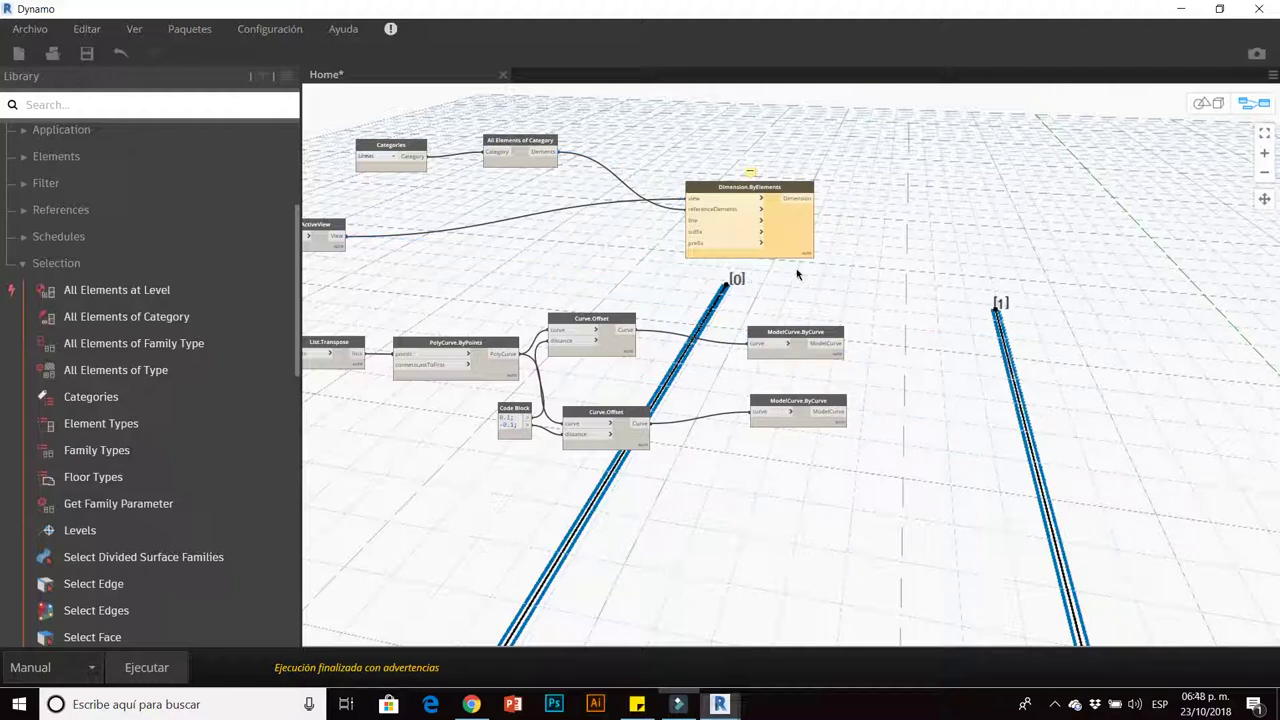
middle_drag(794, 271, 890, 263)
scroll(659, 237, down, 1)
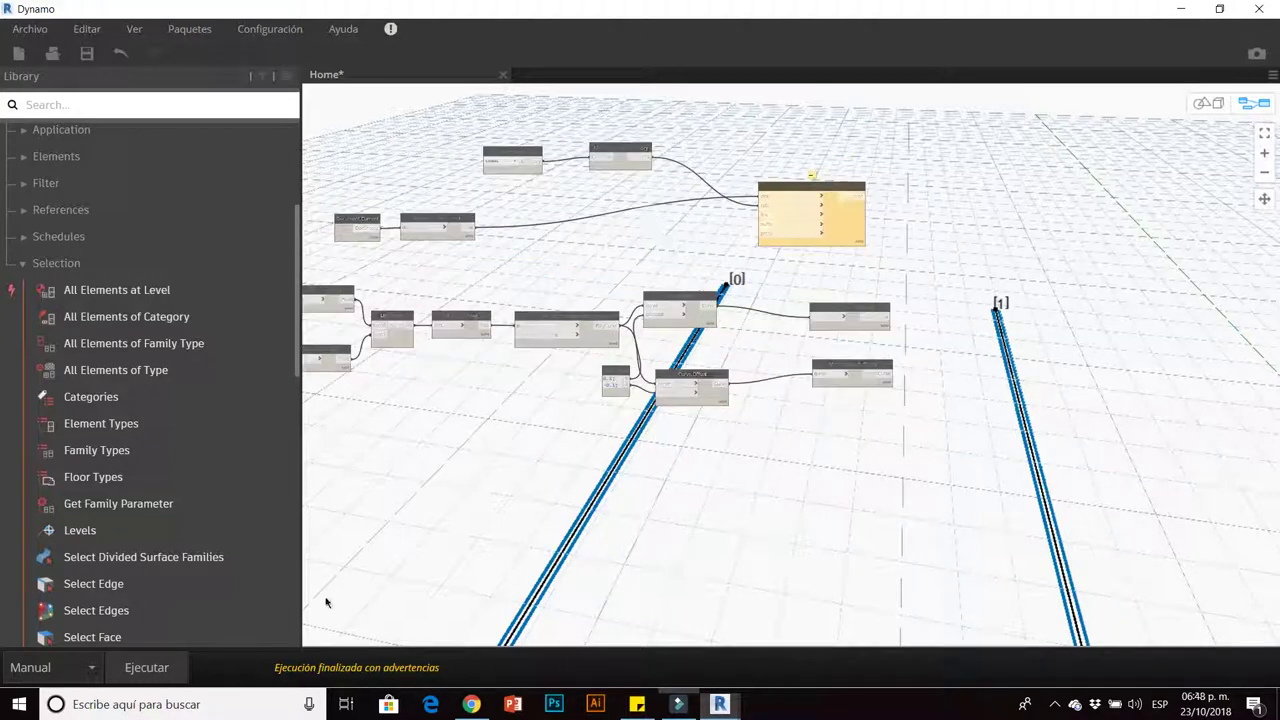
Run the graph and zoom into Revit's Nivel 1 plan to inspect the 0.20 wall dimensions.
click(140, 667)
click(1219, 8)
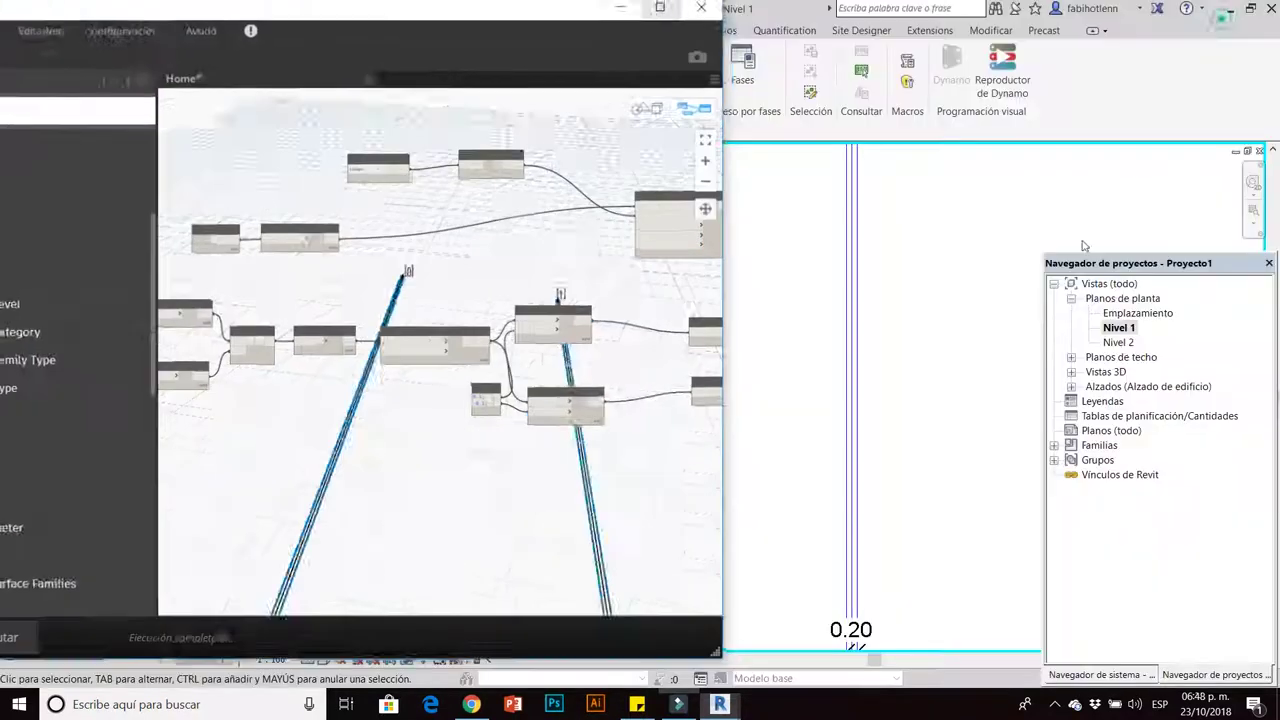
scroll(903, 437, up, 2)
scroll(860, 420, up, 2)
scroll(840, 400, up, 1)
scroll(845, 392, up, 2)
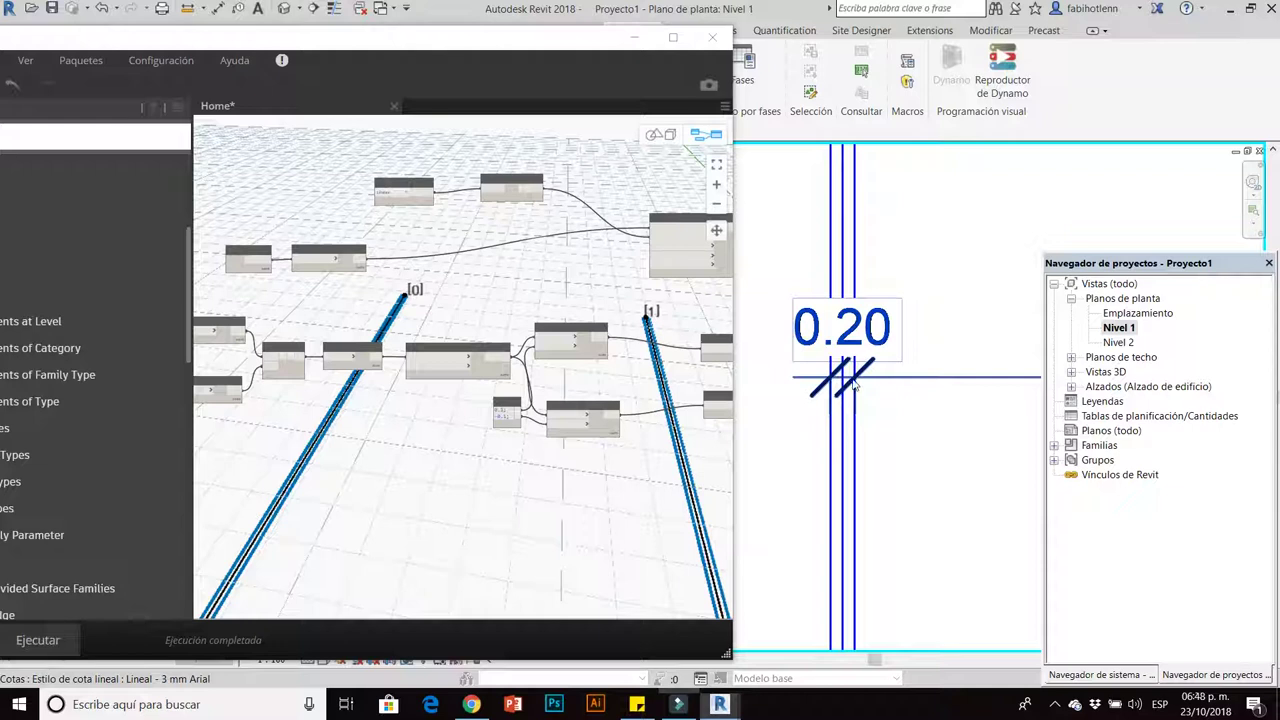
scroll(810, 430, down, 3)
scroll(814, 449, down, 2)
scroll(958, 400, up, 5)
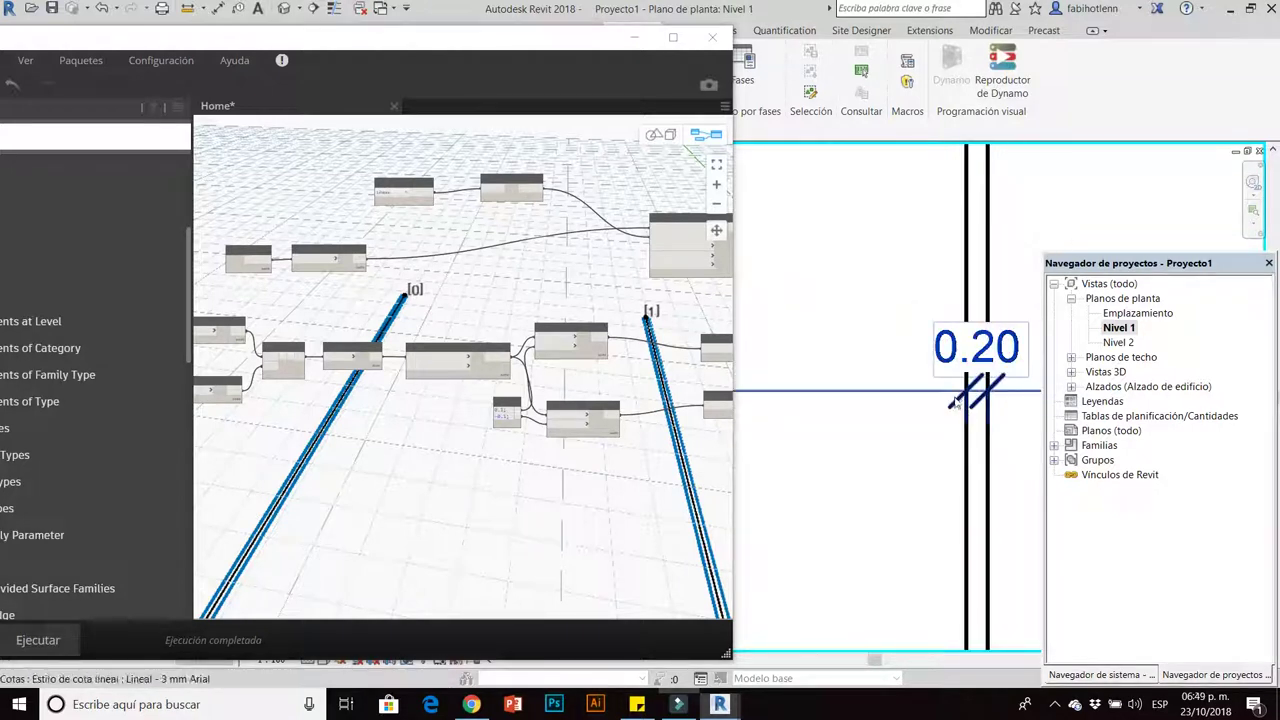
scroll(857, 430, down, 3)
scroll(907, 447, down, 2)
scroll(910, 445, up, 2)
scroll(920, 442, up, 3)
Drag the 8.51/0.20 dimension string upward in the plan, then deselect it.
click(922, 434)
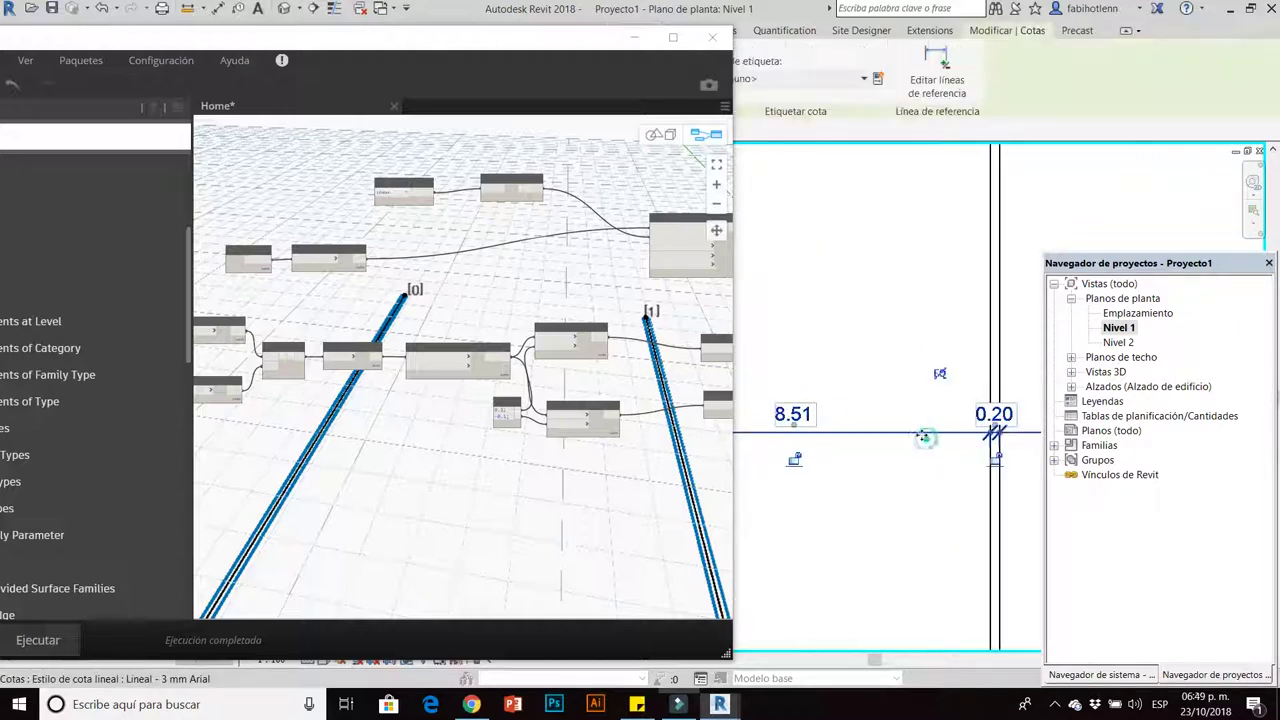
drag(920, 407, 920, 323)
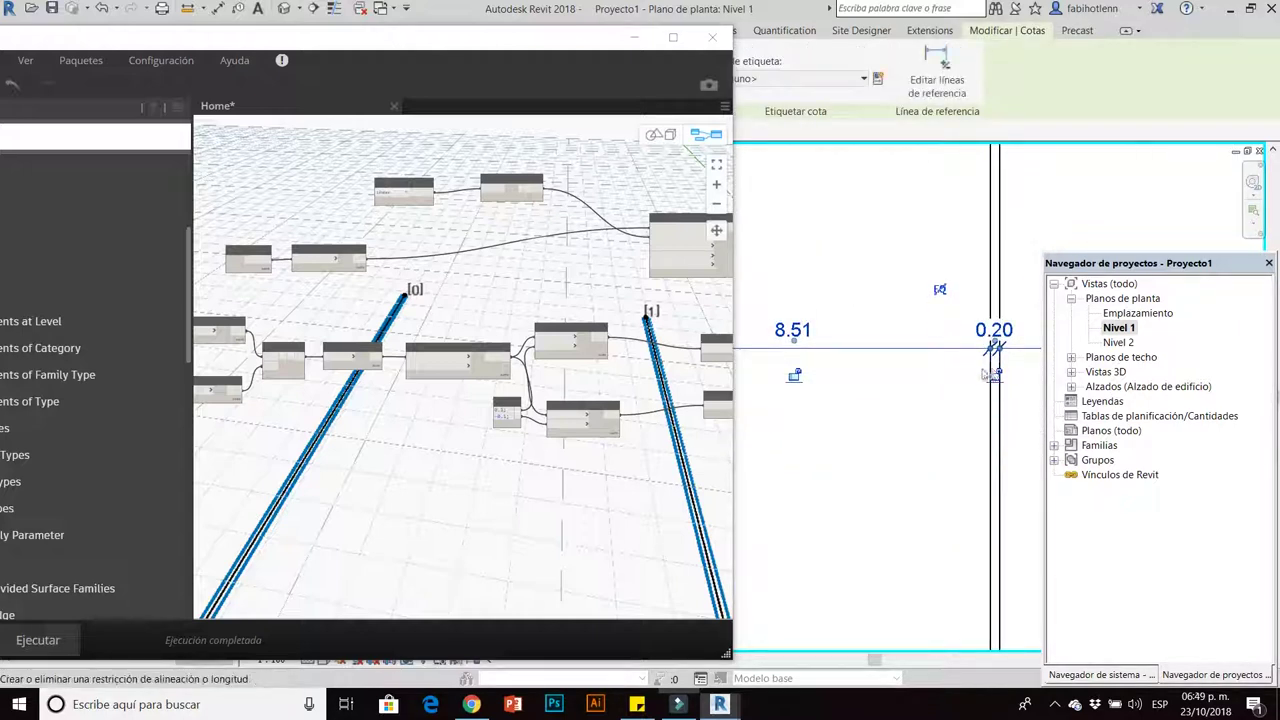
scroll(985, 360, down, 2)
scroll(987, 427, up, 2)
scroll(940, 414, up, 2)
scroll(980, 375, up, 2)
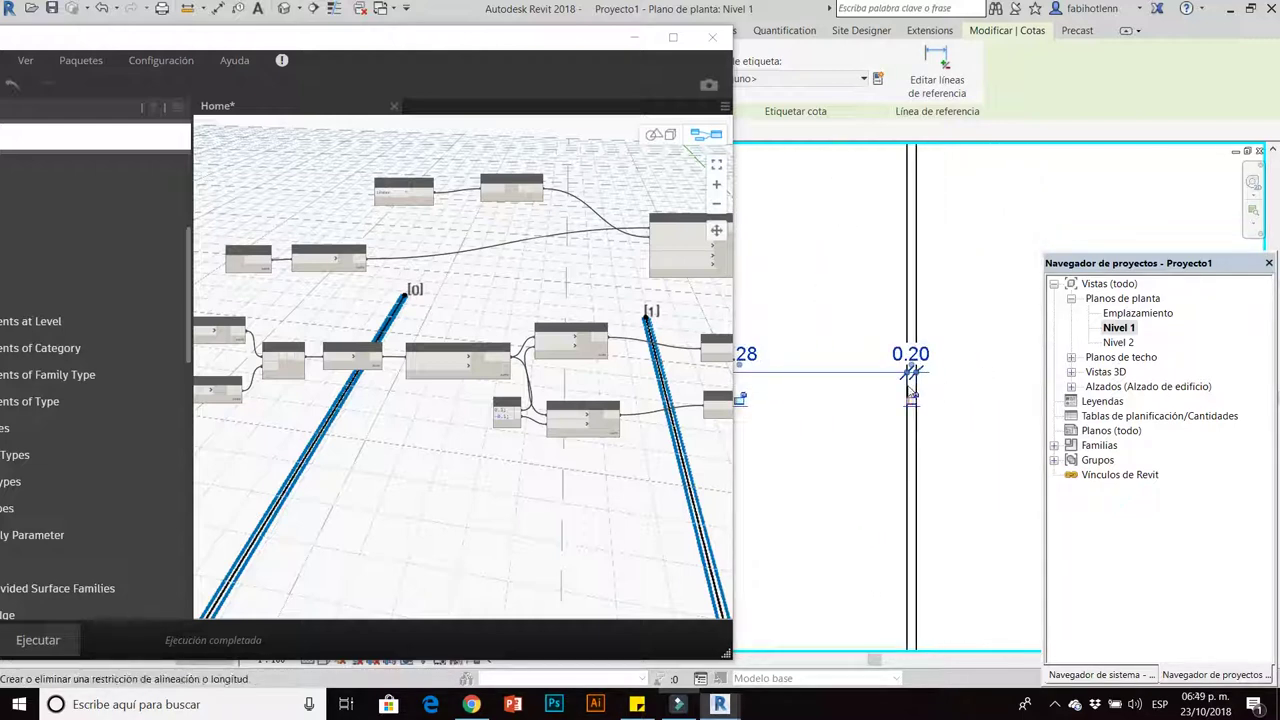
scroll(945, 441, down, 2)
scroll(945, 441, up, 2)
scroll(938, 438, down, 4)
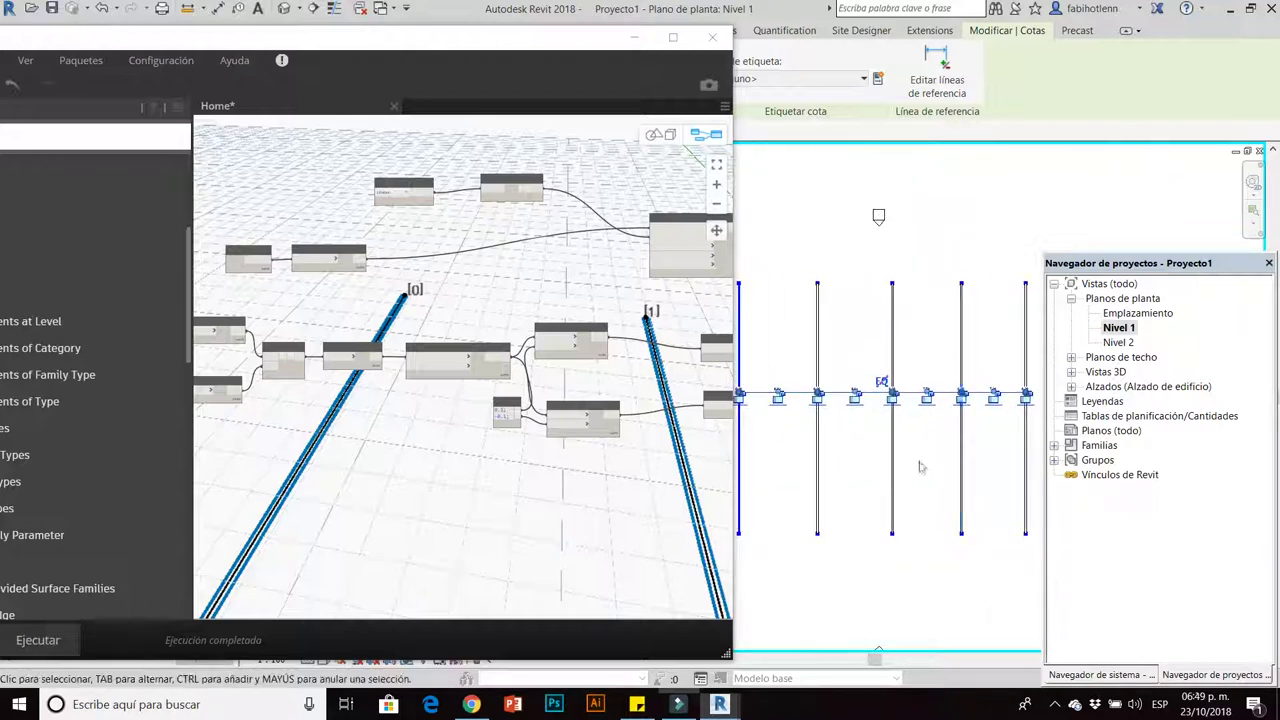
click(920, 462)
scroll(922, 450, up, 2)
scroll(924, 445, up, 2)
scroll(924, 445, down, 2)
scroll(857, 471, down, 2)
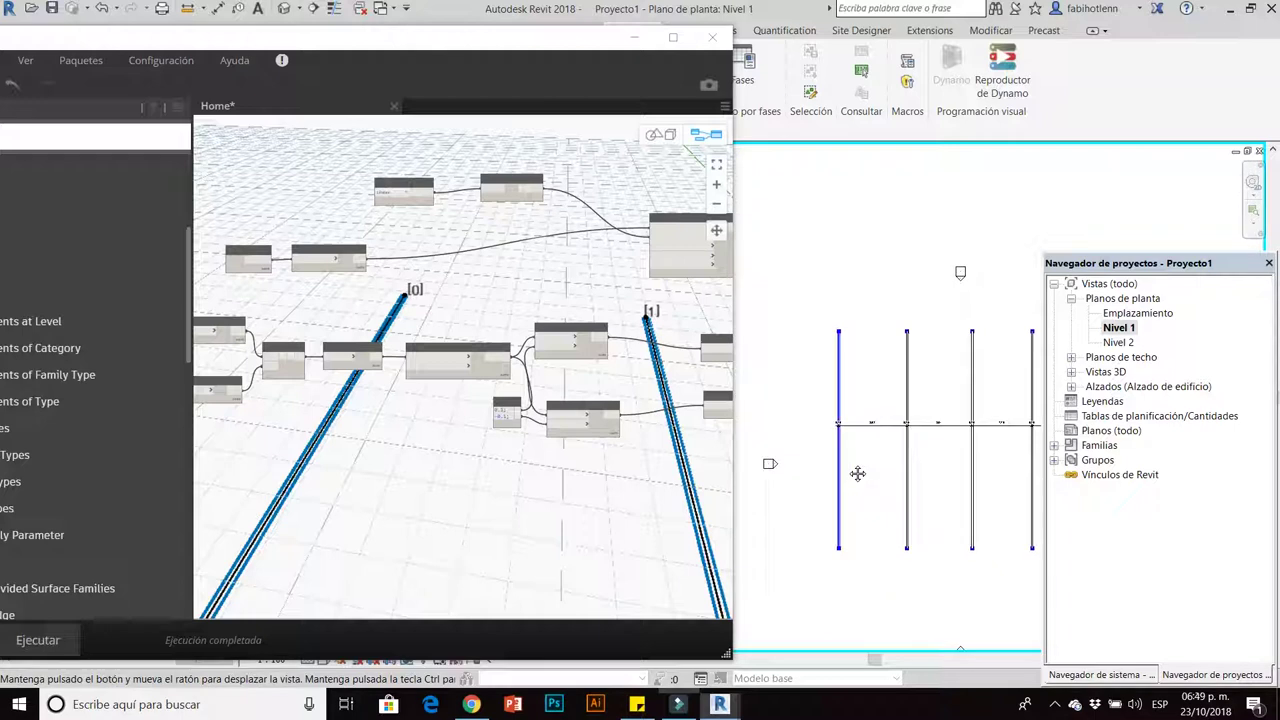
Maximize Dynamo and pan to the Curve.Offset, ModelCurve.ByCurve and Dimension.ByElements nodes.
click(675, 38)
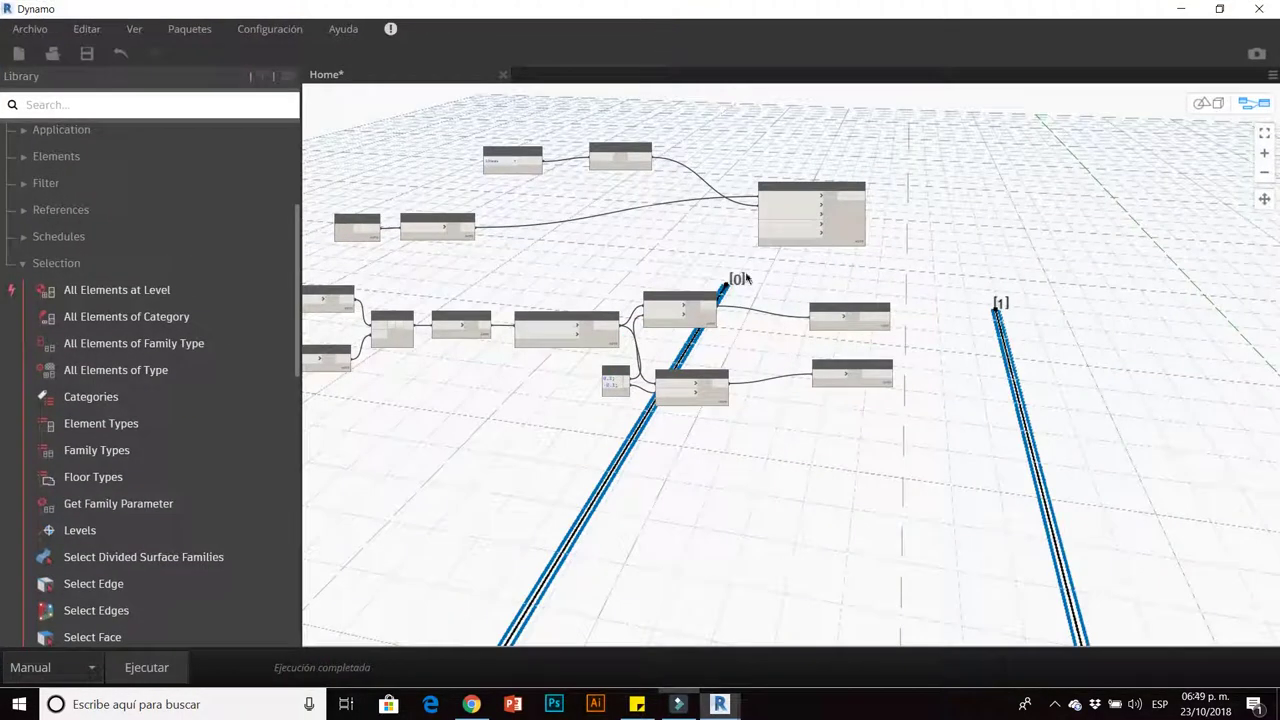
scroll(748, 278, up, 1)
scroll(748, 278, up, 1)
scroll(745, 278, down, 2)
scroll(720, 278, down, 1)
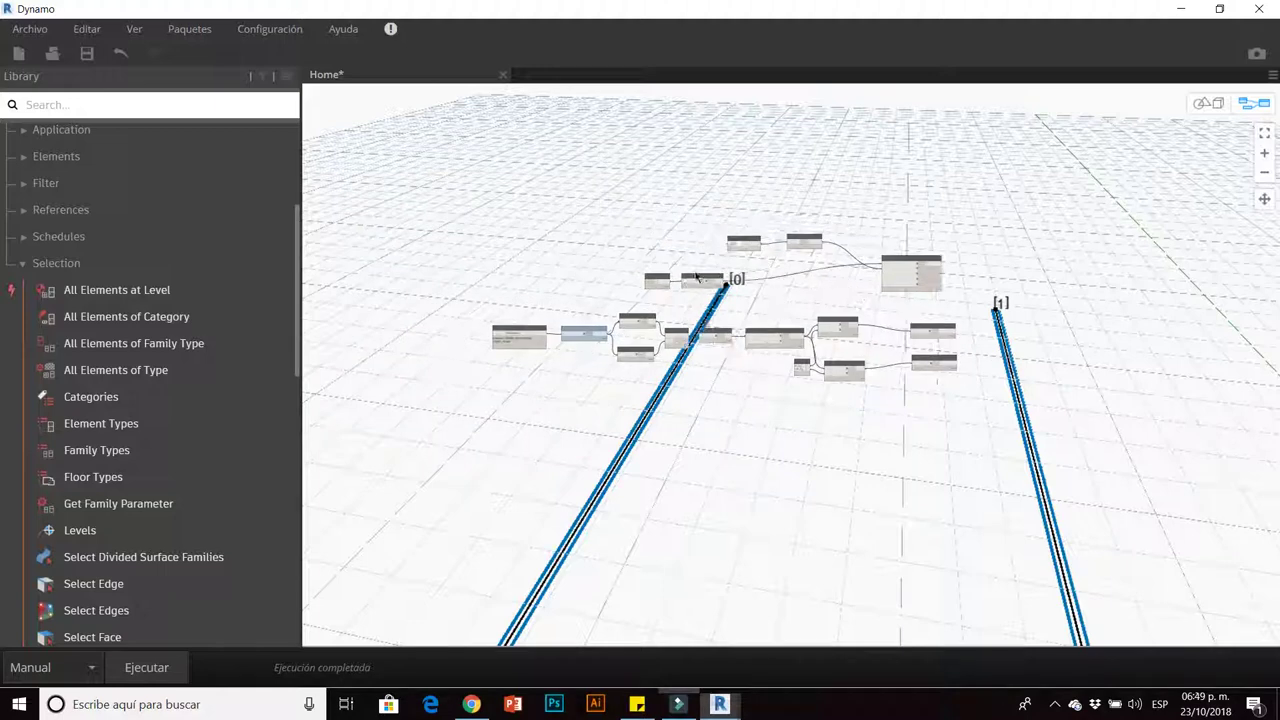
scroll(571, 280, up, 1)
scroll(623, 311, up, 1)
scroll(623, 314, down, 1)
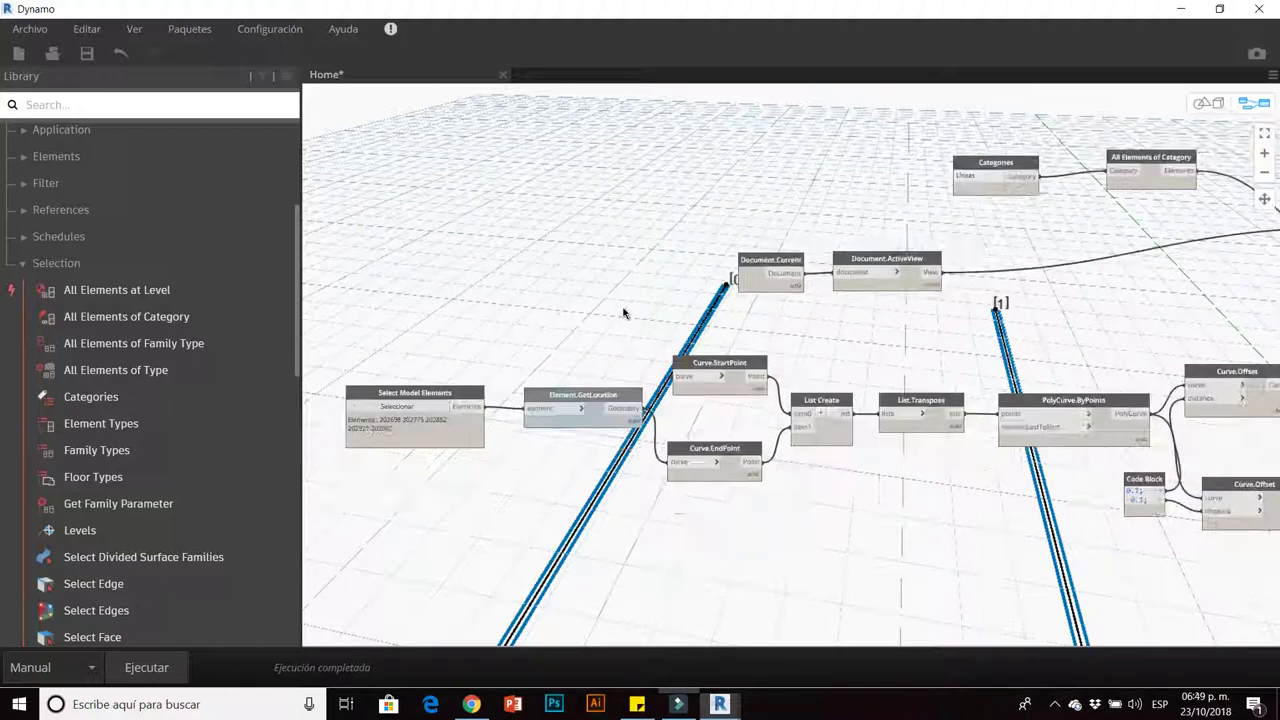
scroll(700, 325, down, 1)
middle_drag(741, 330, 682, 312)
scroll(932, 307, up, 2)
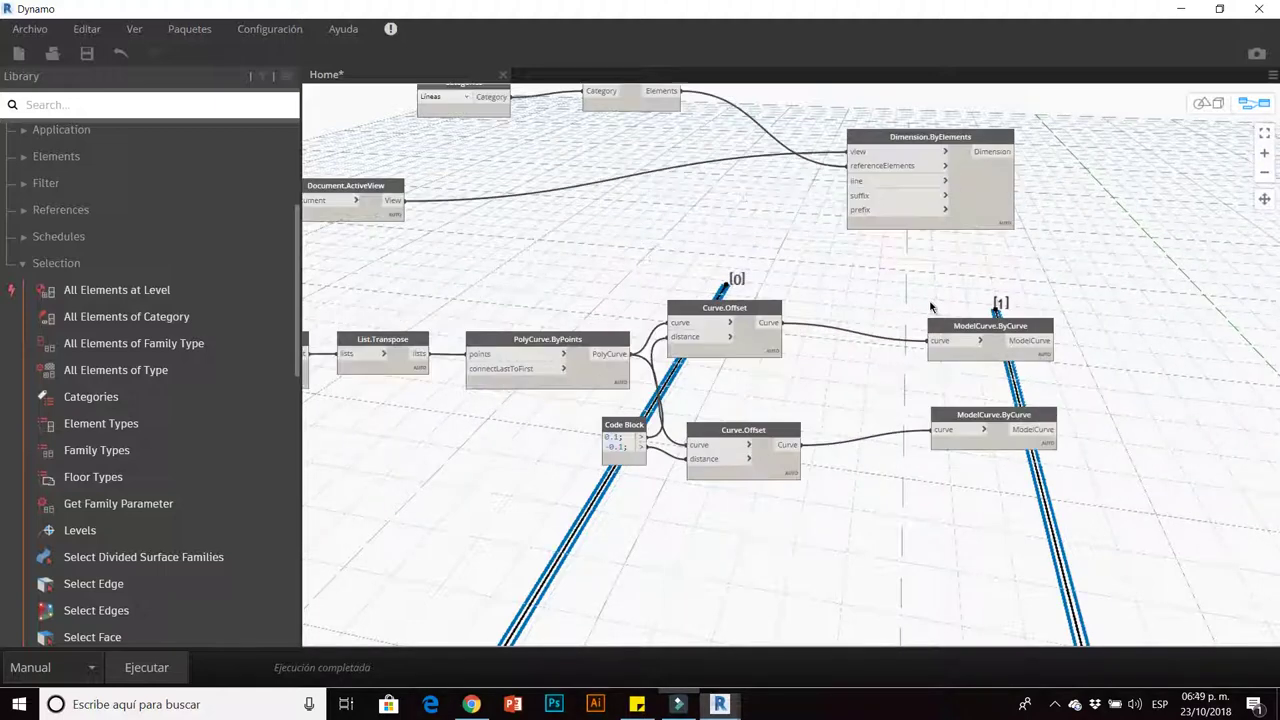
mouse_move(869, 301)
middle_down()
mouse_move(666, 296)
mouse_move(569, 310)
middle_up()
Add a Curve.PointAtParameter node and wire the upper Curve.Offset output into its curve input.
right_click(897, 385)
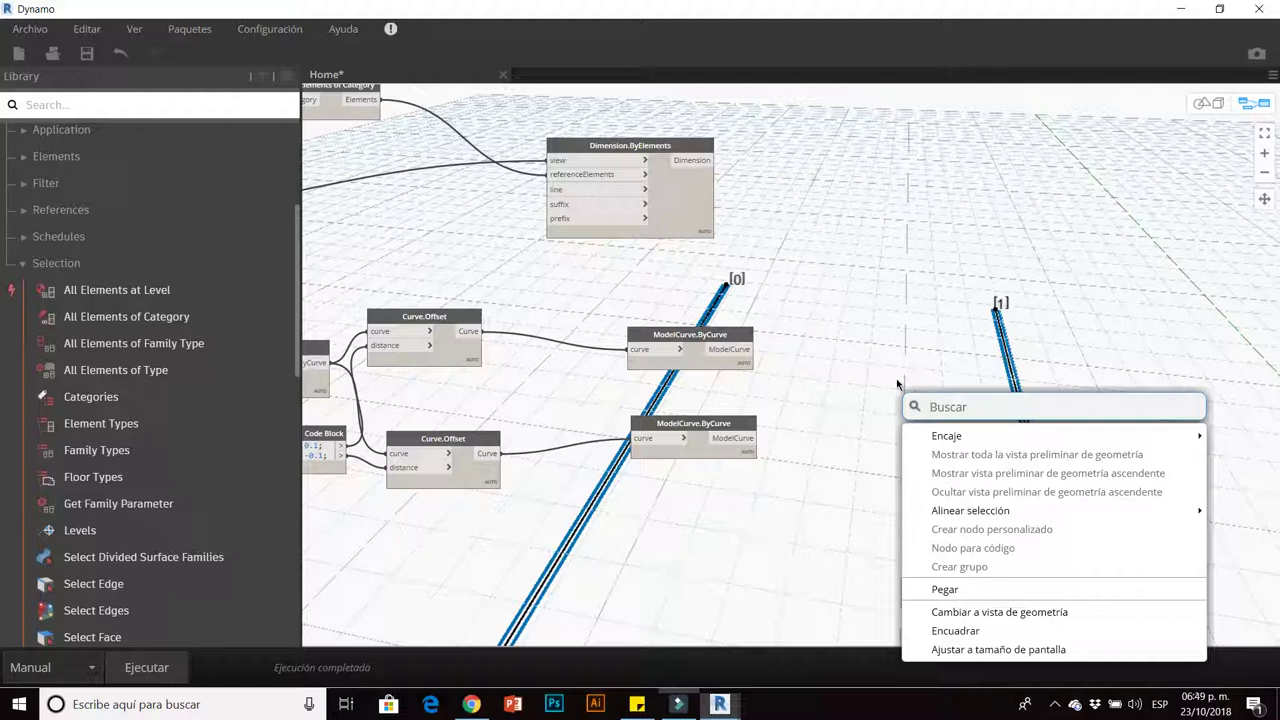
text(curvepint)
key(BackSpace)
key(BackSpace)
key(BackSpace)
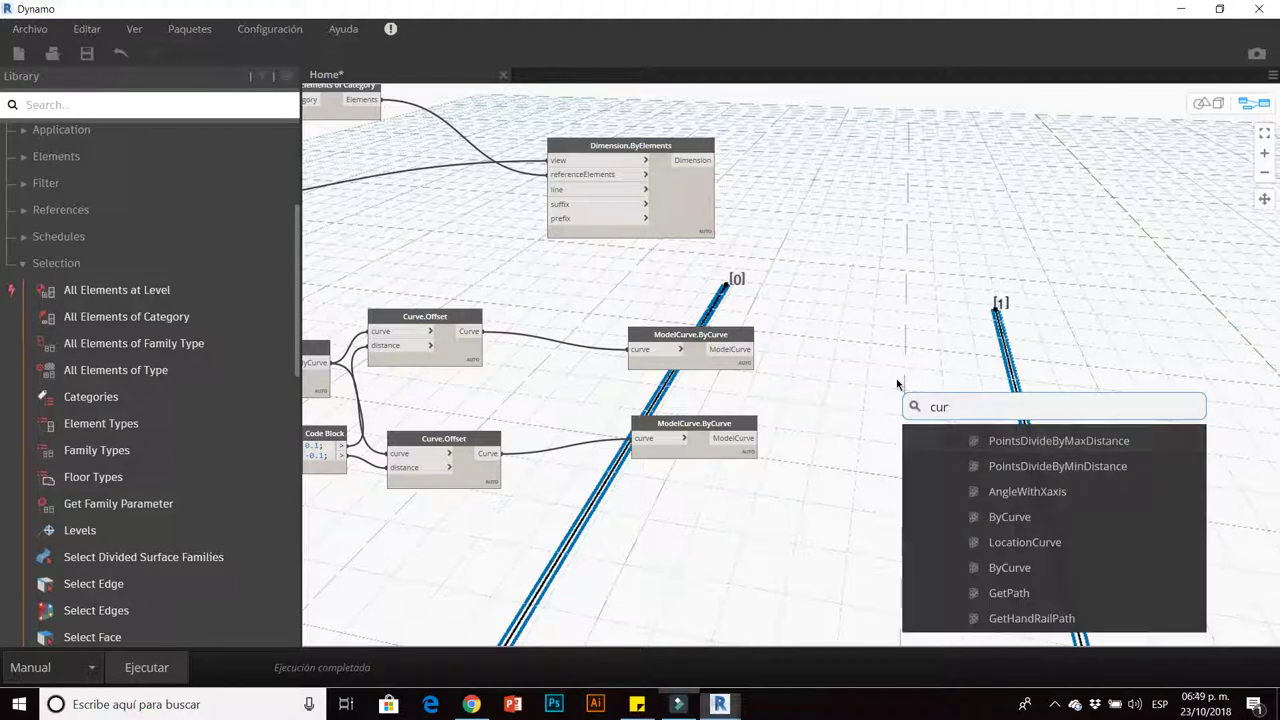
key(BackSpace)
key(BackSpace)
key(BackSpace)
text(pointatparame)
click(1016, 441)
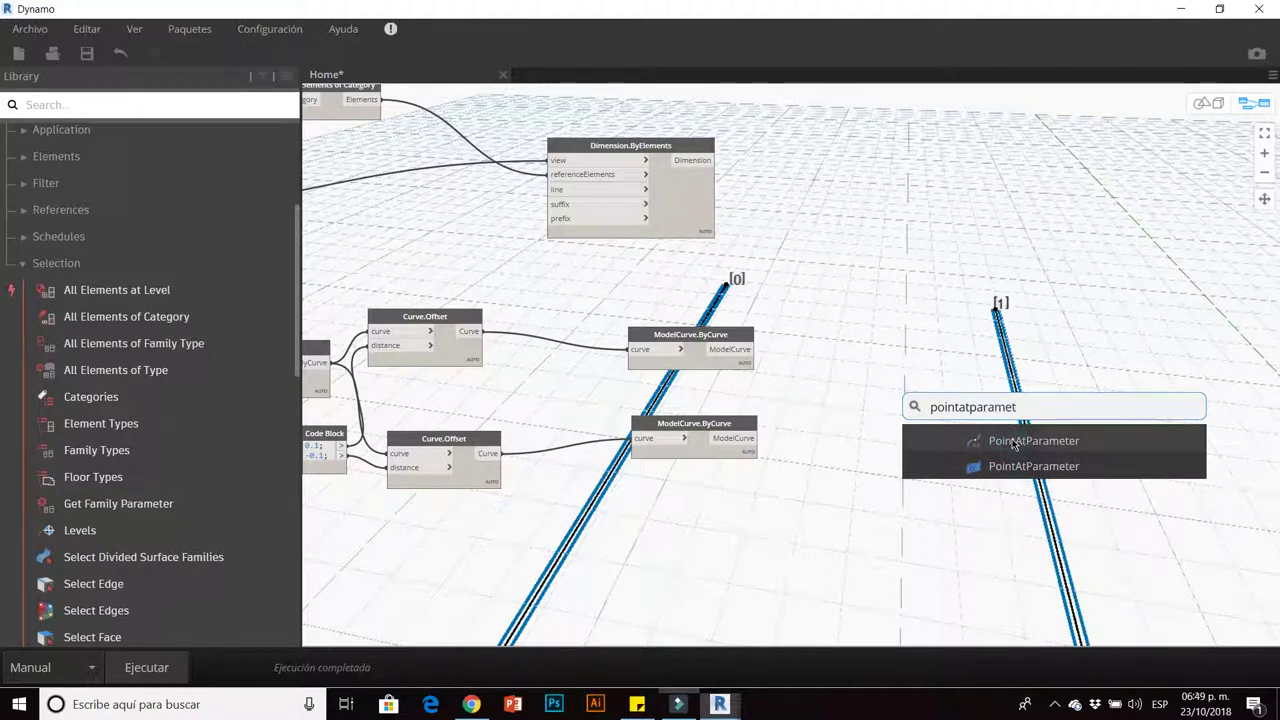
drag(1012, 446, 855, 345)
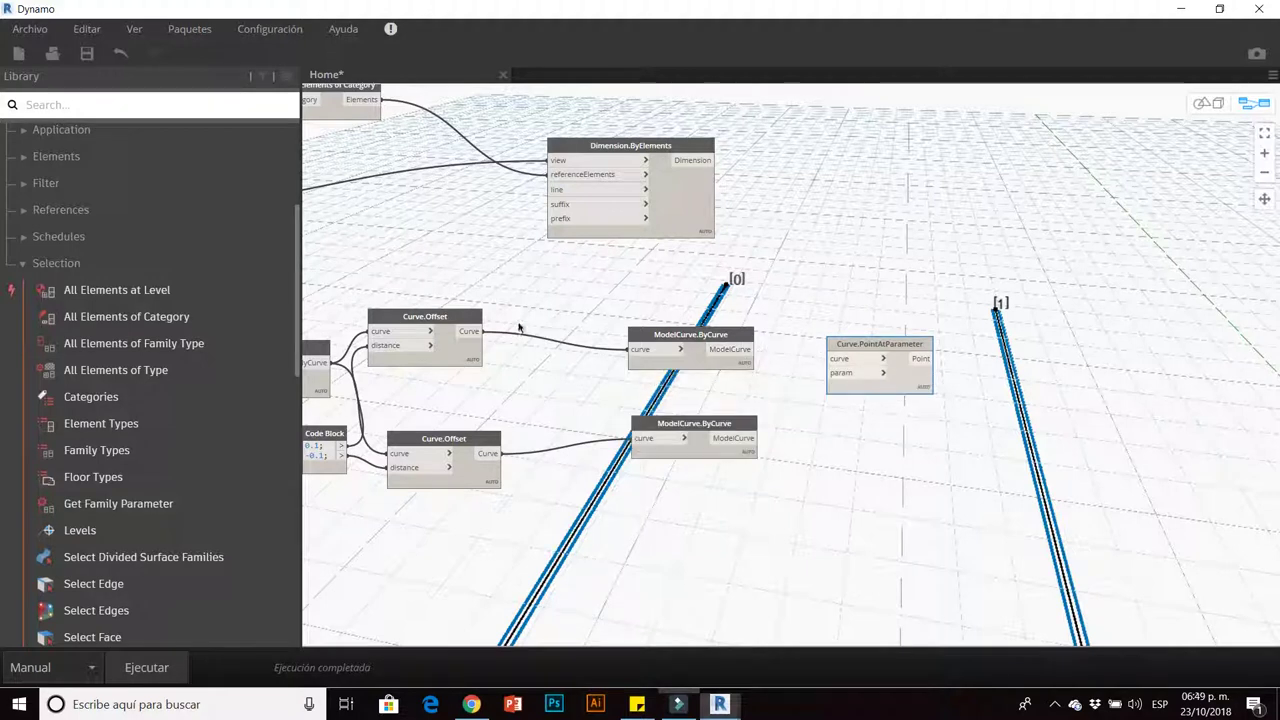
mouse_move(467, 335)
mouse_down()
mouse_move(836, 358)
mouse_move(824, 251)
mouse_up()
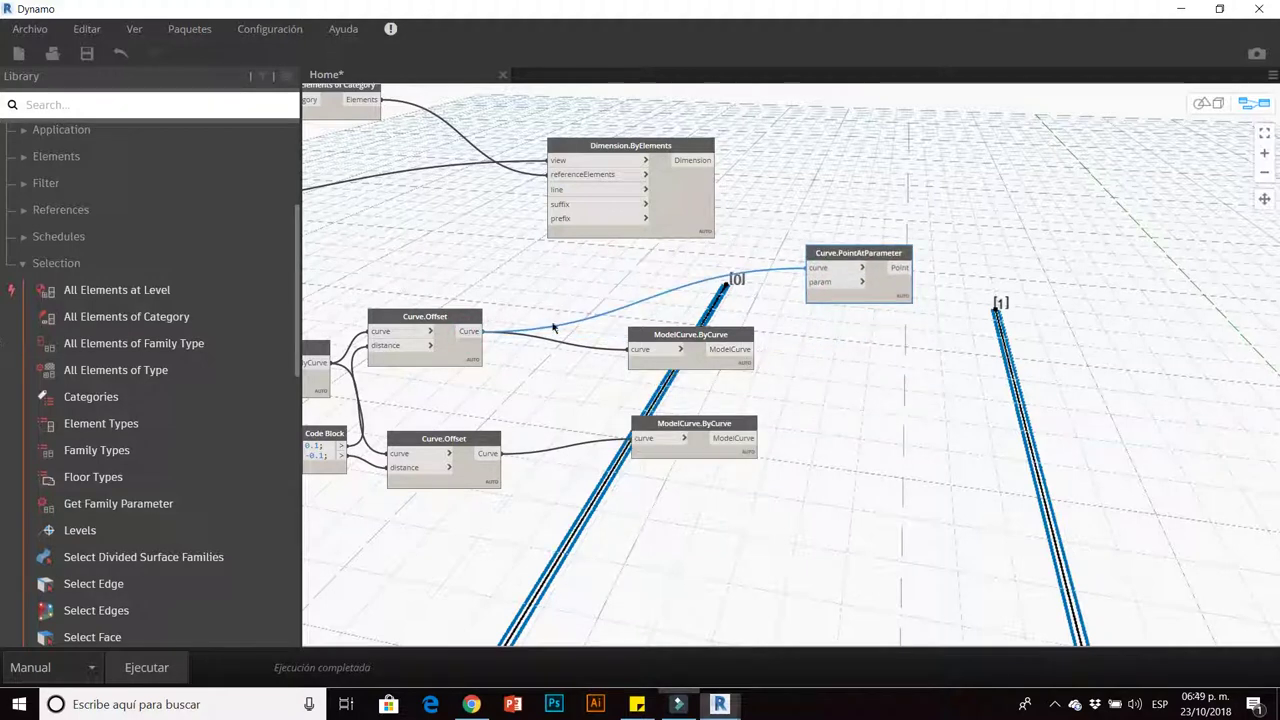
right_click(853, 419)
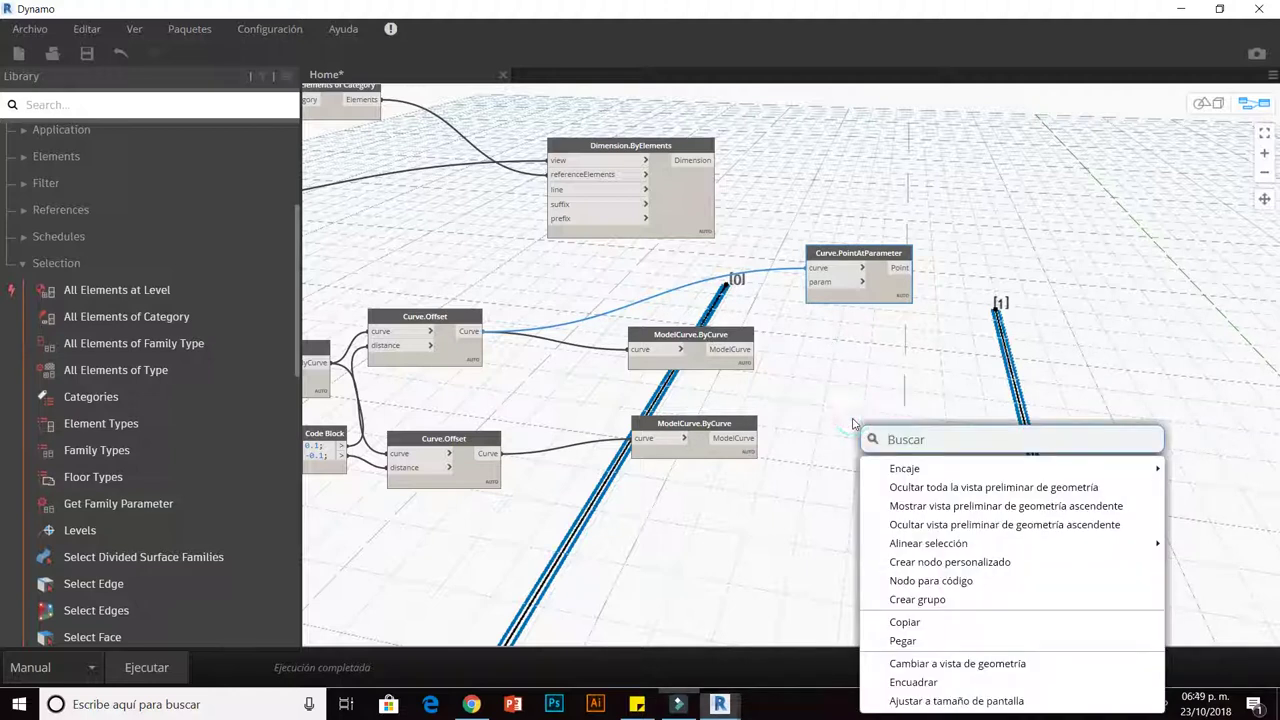
Add a Number Slider ranging -0.05 to 1 beside PointAtParameter, then restore Dynamo's window.
text(number)
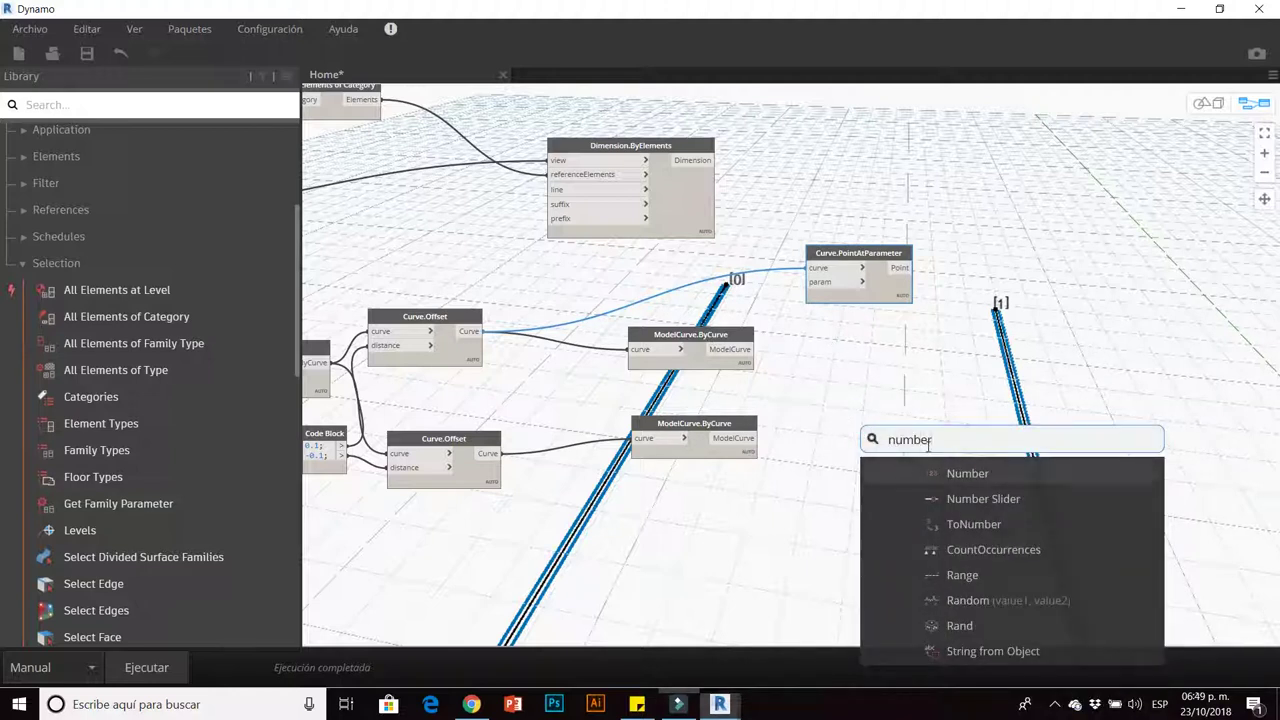
click(949, 500)
click(954, 530)
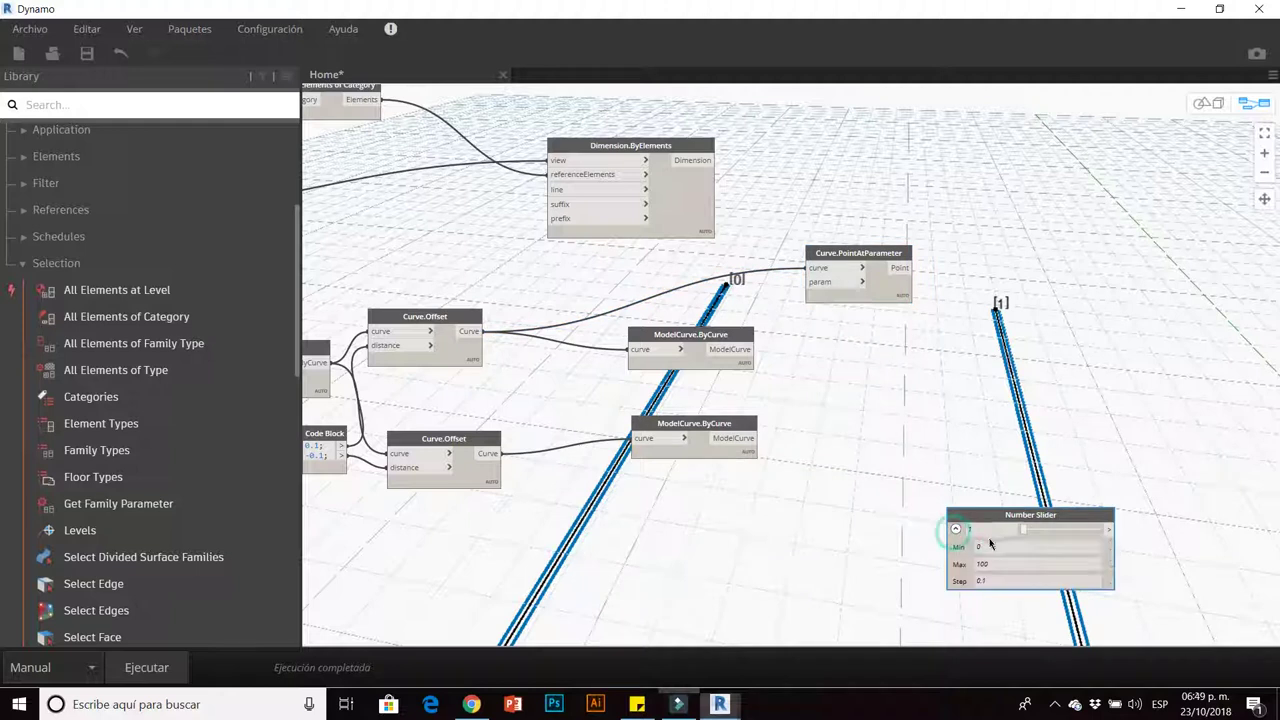
double_click(997, 560)
text(1)
key(Return)
double_click(996, 548)
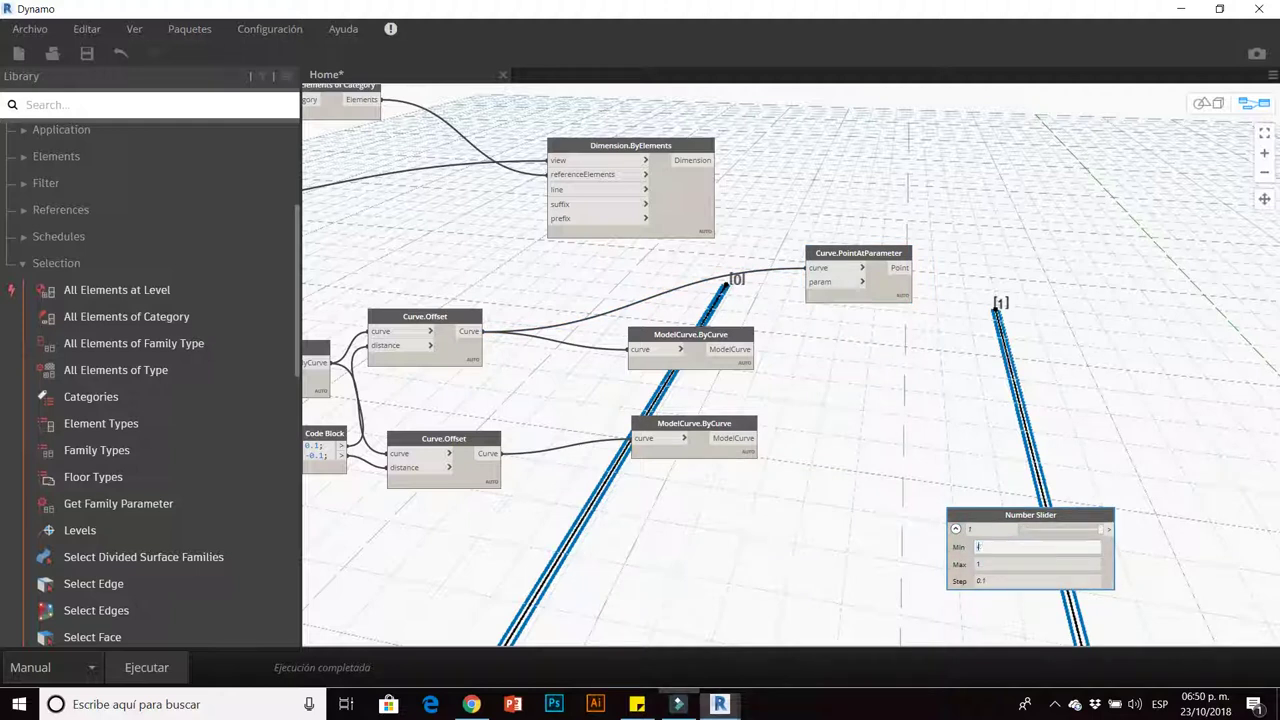
text(-0.05)
key(Return)
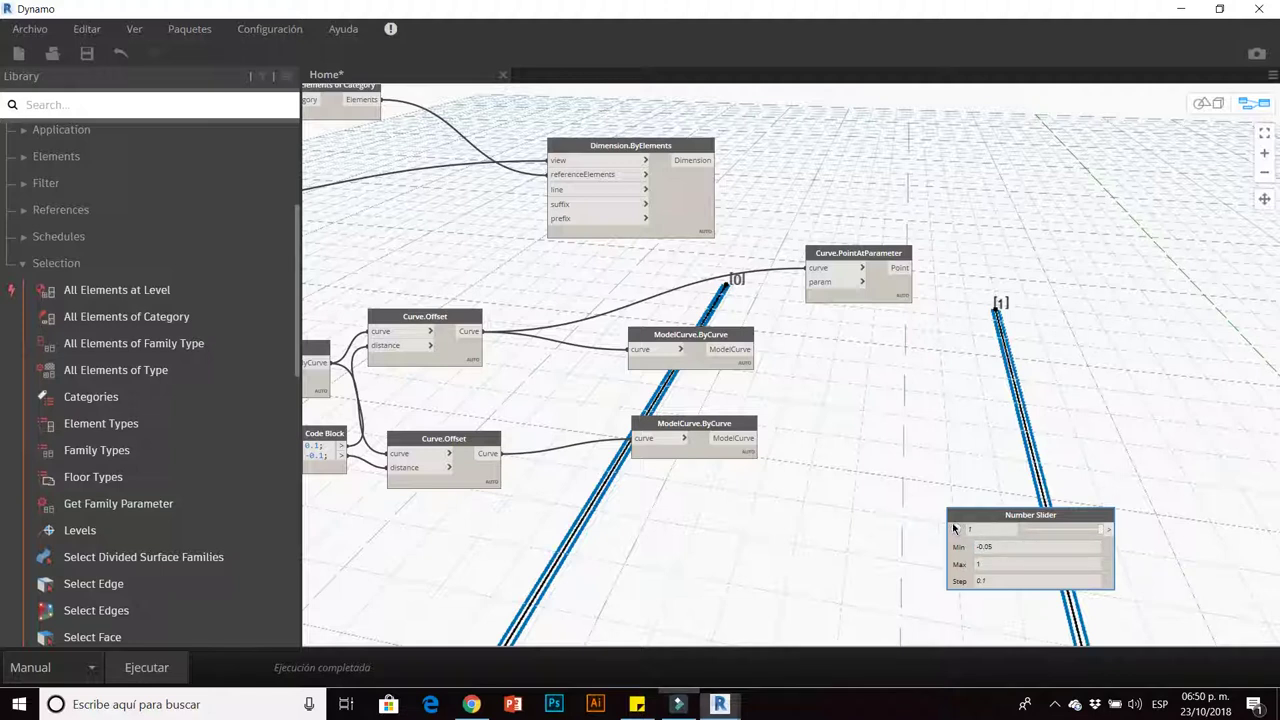
click(953, 528)
mouse_move(1030, 514)
mouse_down()
mouse_move(579, 287)
mouse_move(861, 281)
mouse_up()
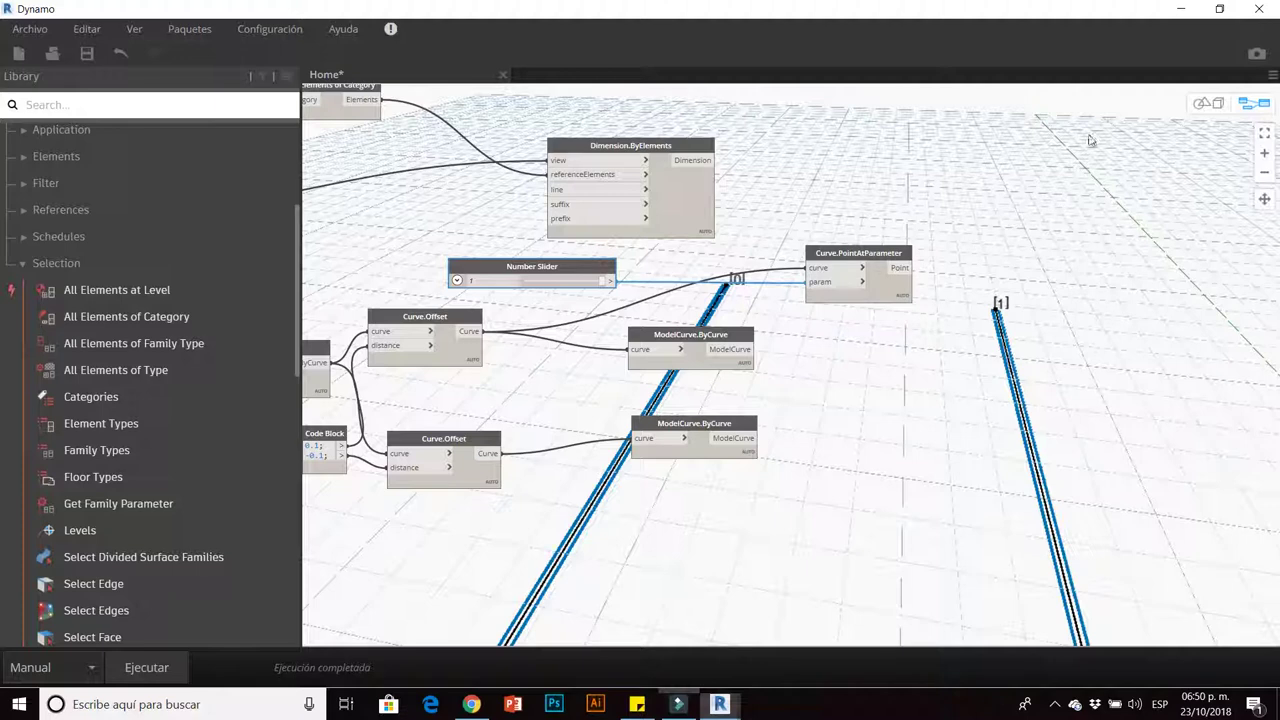
click(1220, 9)
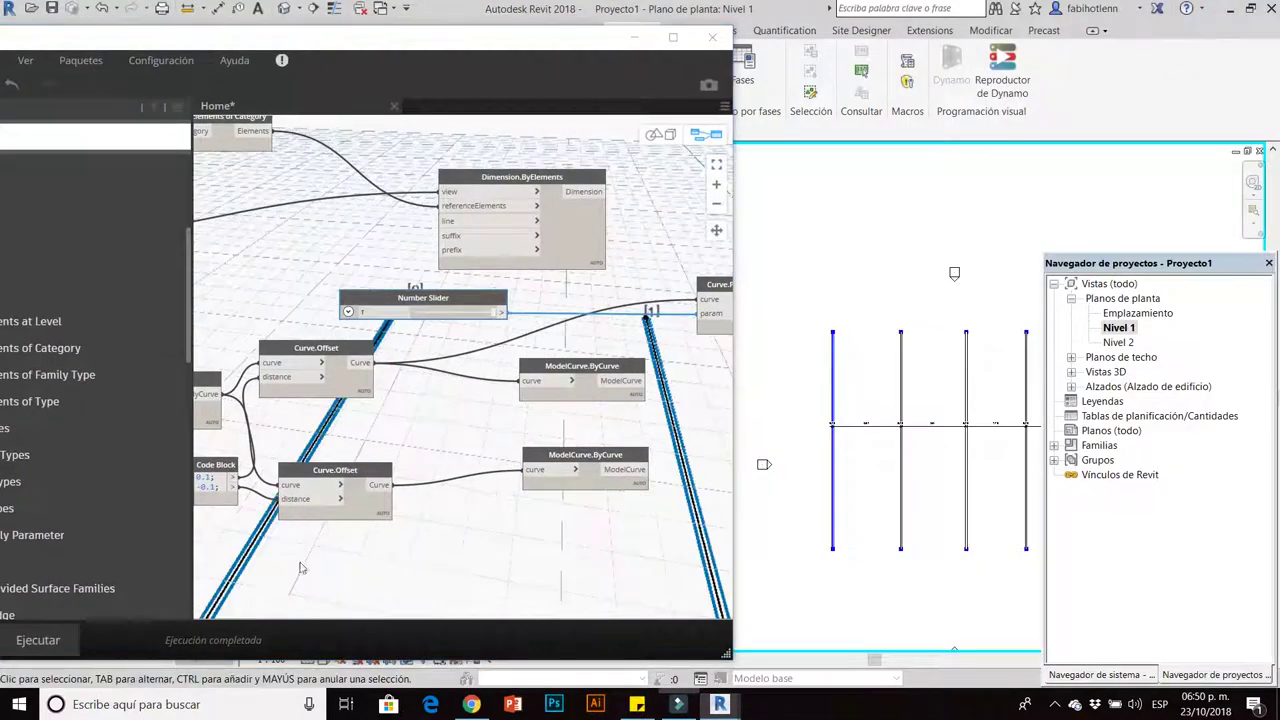
Rerun the graph to refresh the lines in the Revit plan.
click(36, 645)
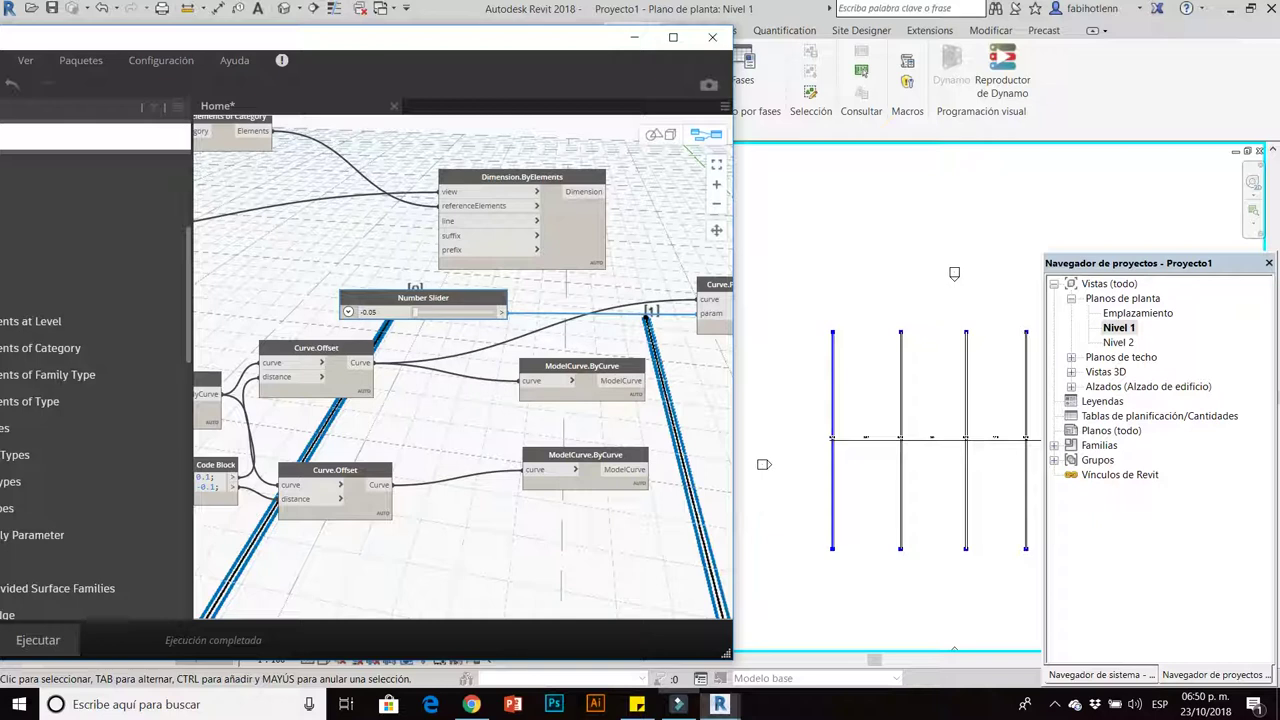
click(48, 640)
click(45, 640)
scroll(420, 450, down, 3)
scroll(370, 370, up, 4)
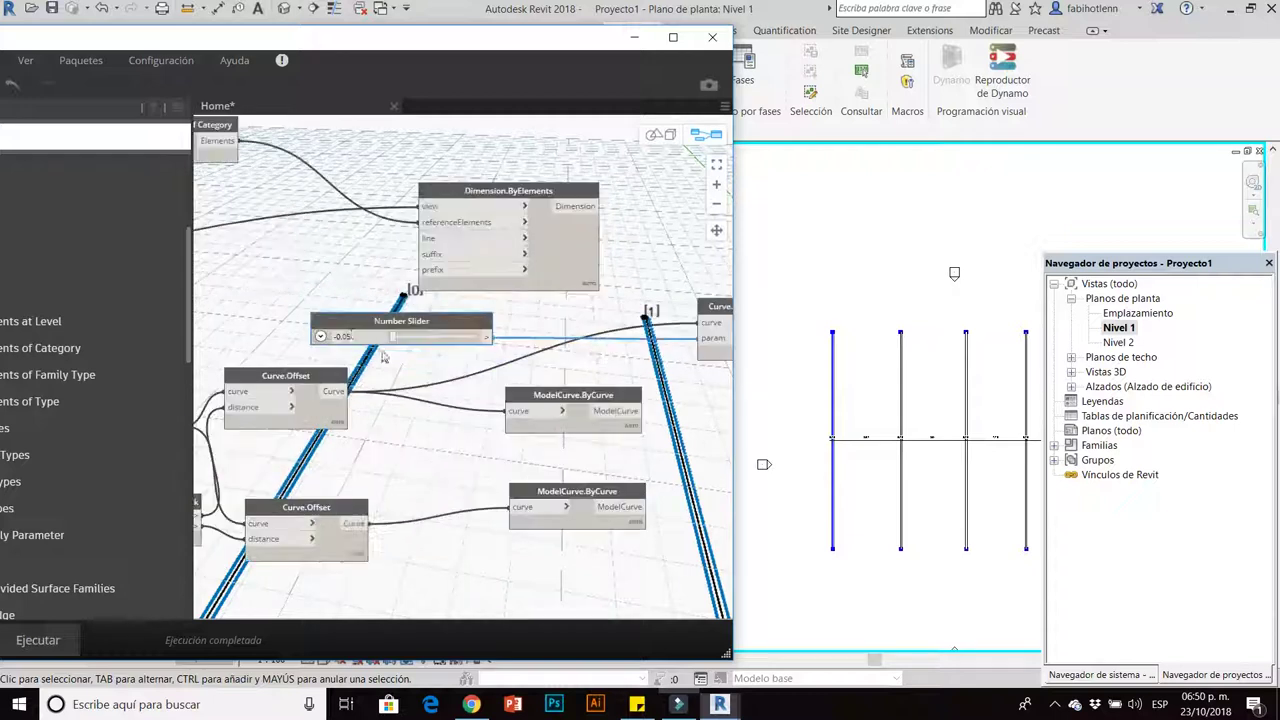
Set the Number Slider value to 0.05.
double_click(354, 337)
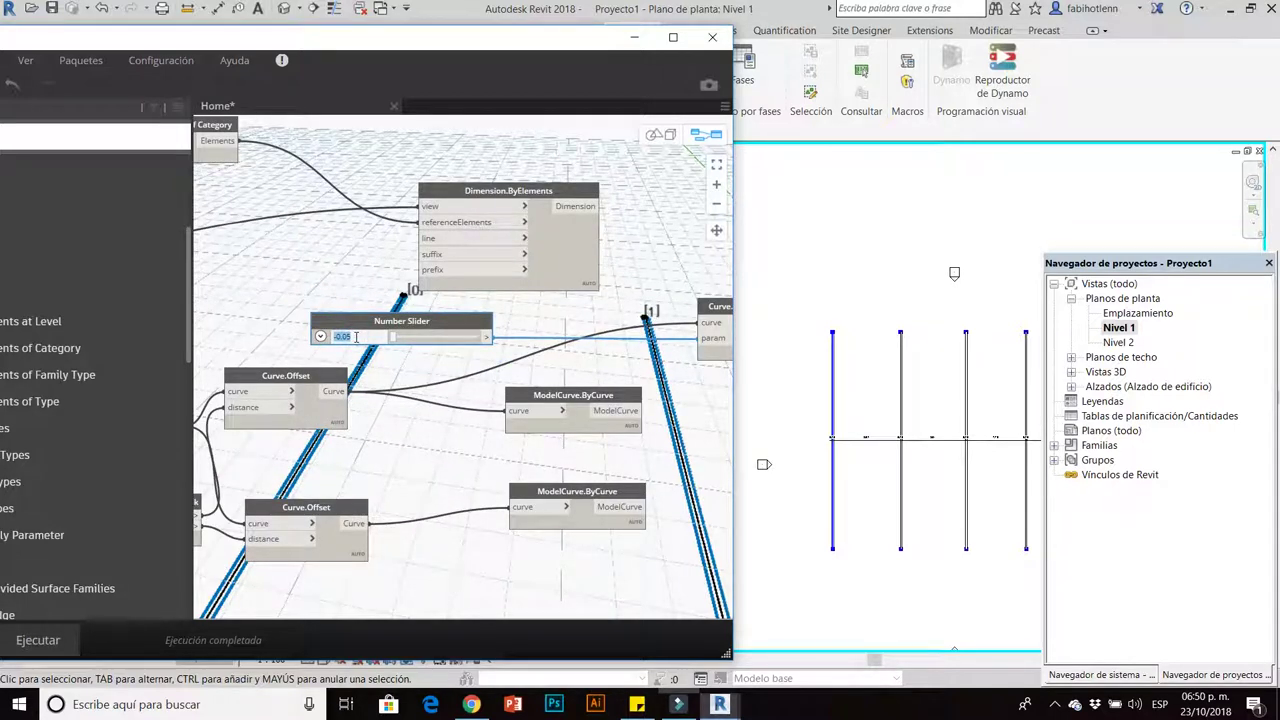
click(260, 314)
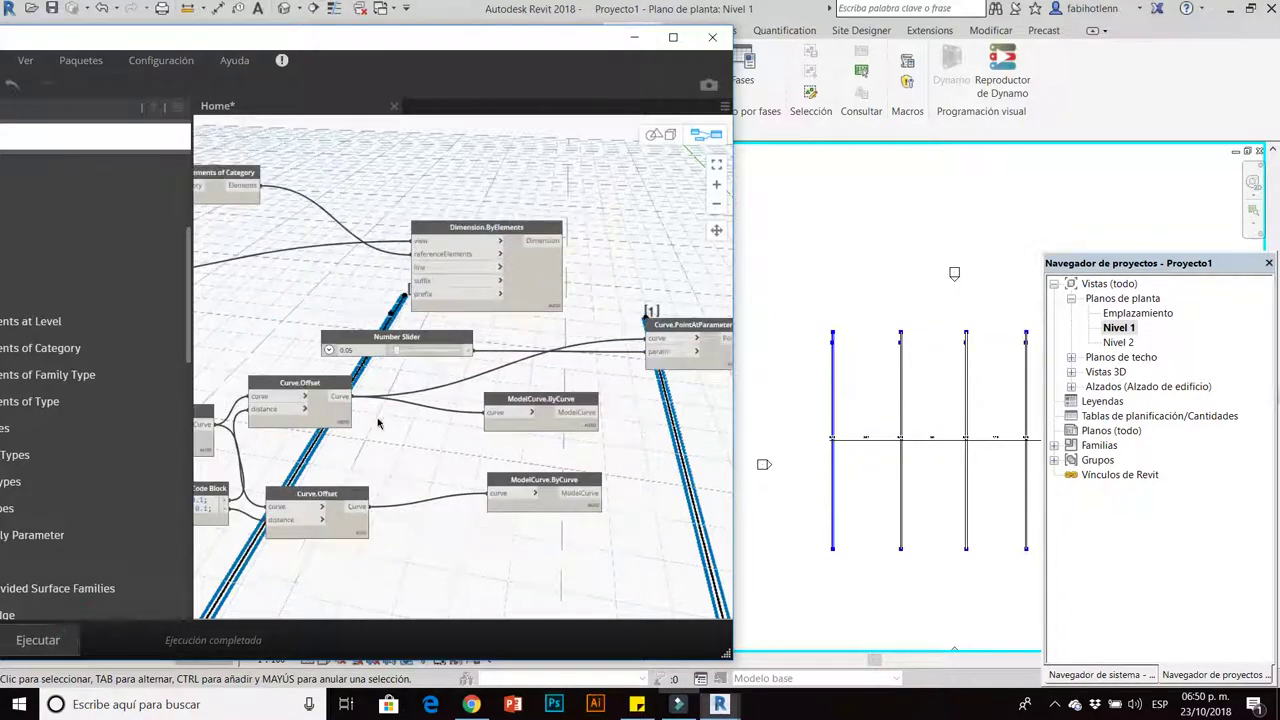
scroll(377, 422, down, 1)
scroll(354, 469, down, 1)
scroll(605, 335, up, 1)
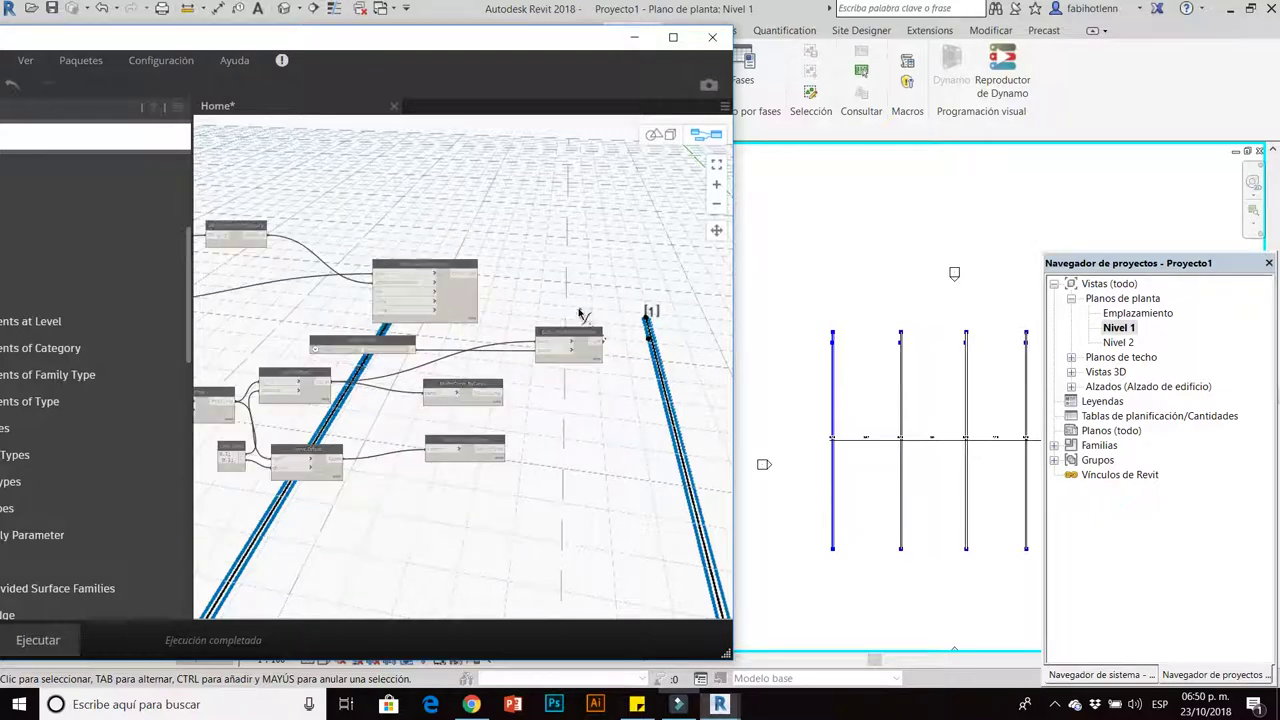
scroll(640, 310, up, 1)
Maximize Dynamo and orbit the 3D preview to see all five lines.
click(673, 38)
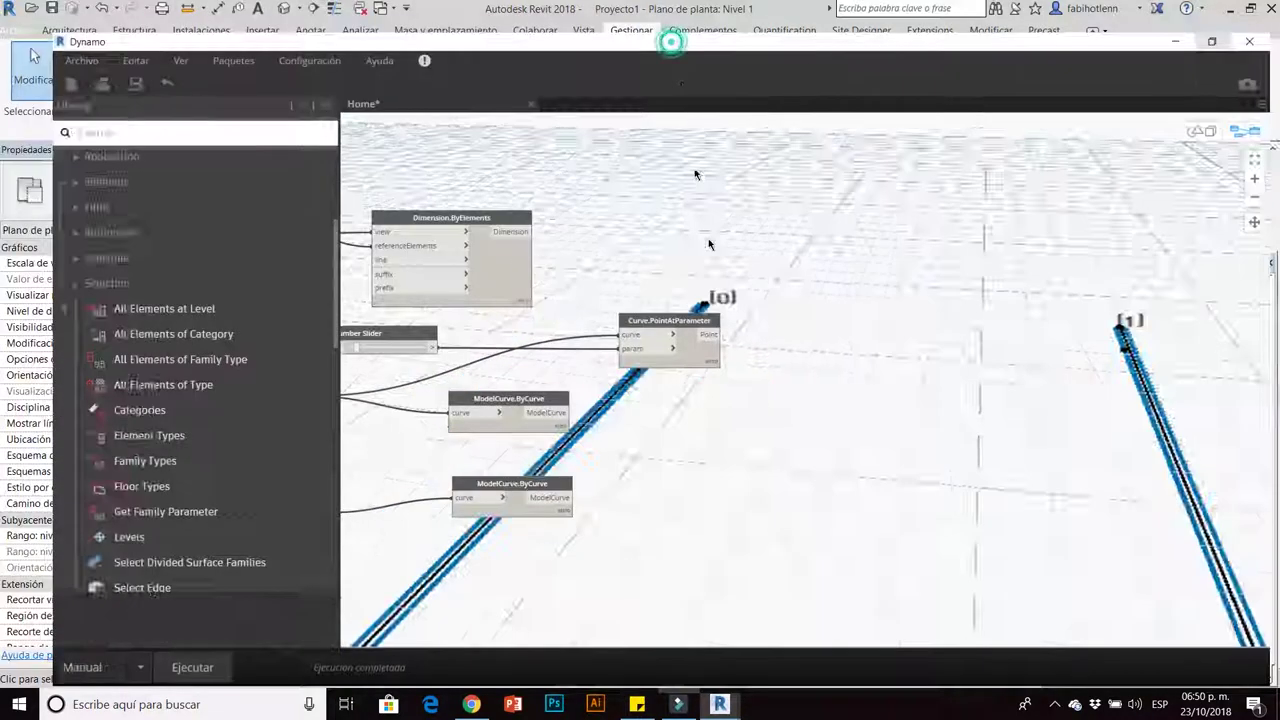
key(ctrl+b)
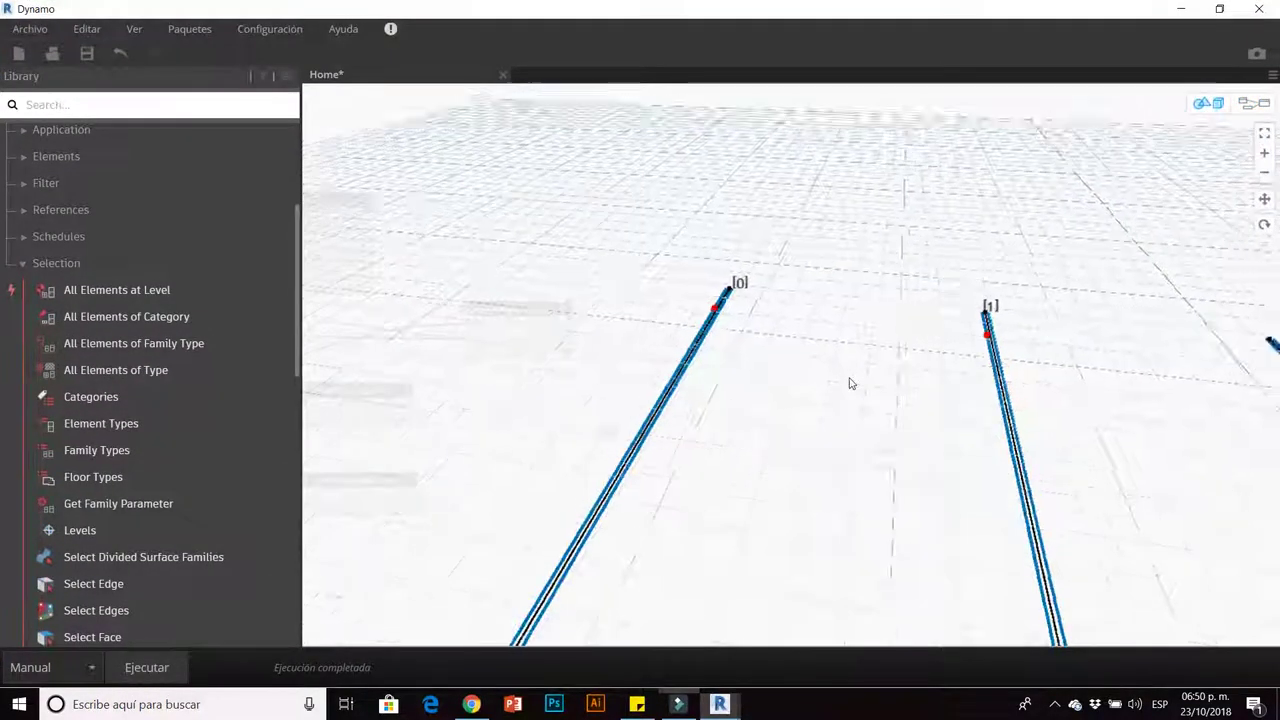
scroll(848, 380, down, 3)
scroll(848, 380, down, 3)
mouse_move(848, 380)
right_down()
mouse_move(904, 450)
mouse_move(758, 357)
right_up()
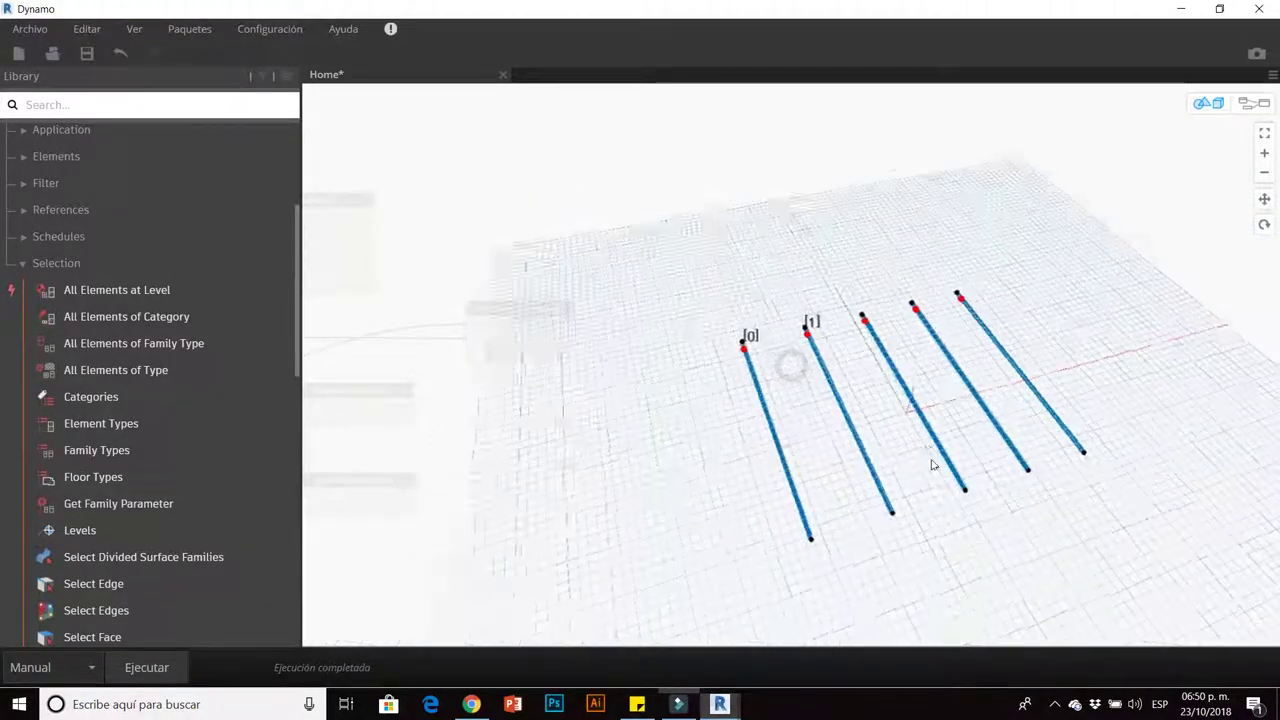
click(1247, 105)
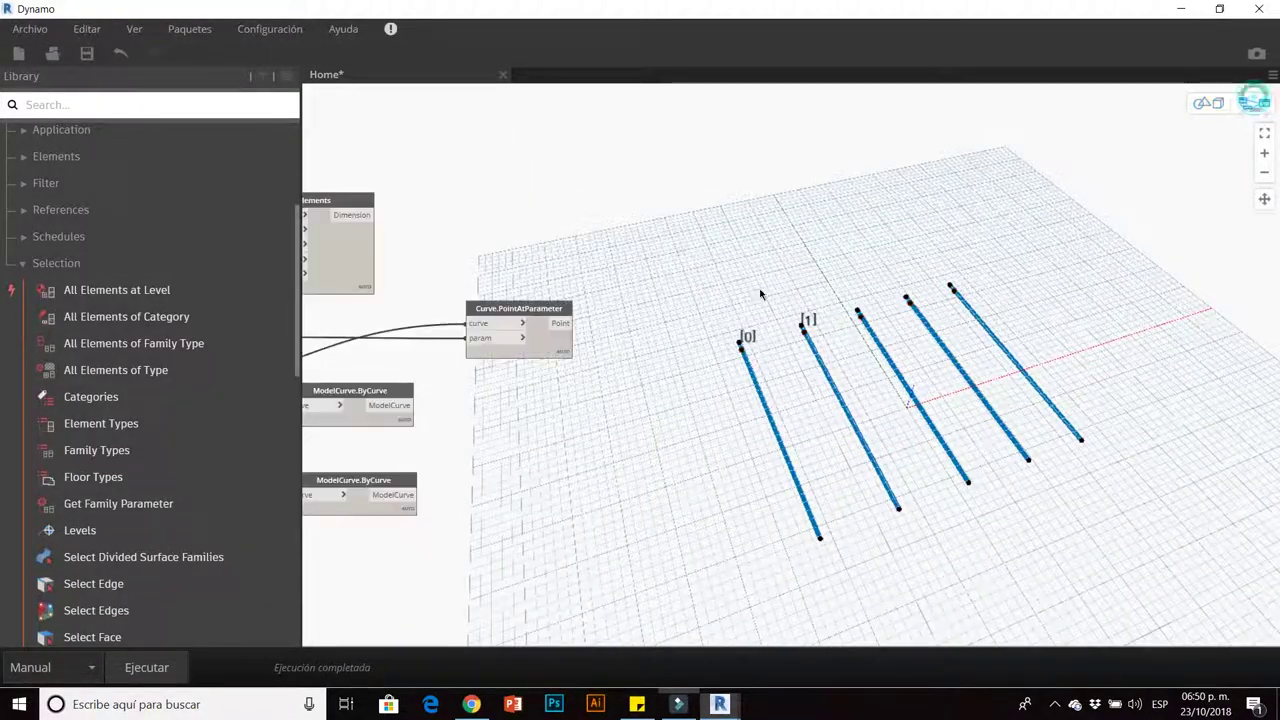
Add a Line.ByBestFitThroughPoints node fed by the parameter points and run the graph.
right_click(670, 350)
text(line)
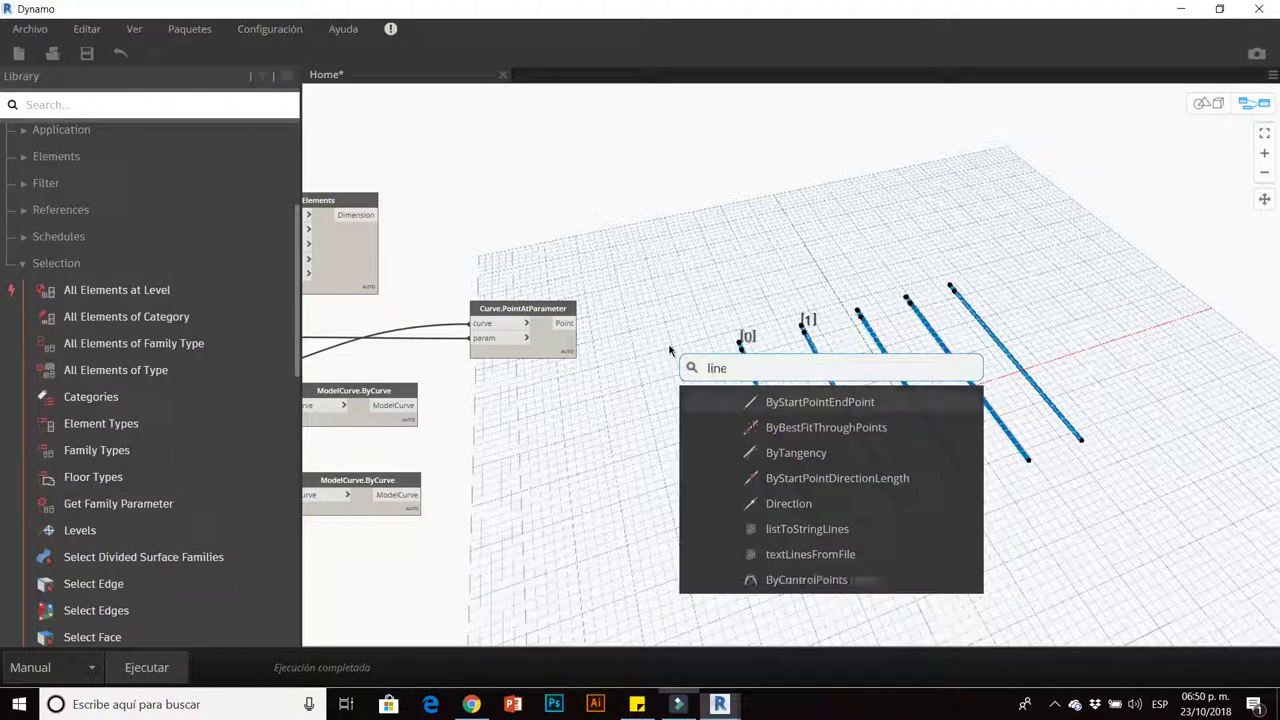
click(826, 427)
mouse_move(835, 432)
mouse_down()
mouse_move(764, 409)
mouse_move(632, 313)
mouse_move(608, 323)
mouse_up()
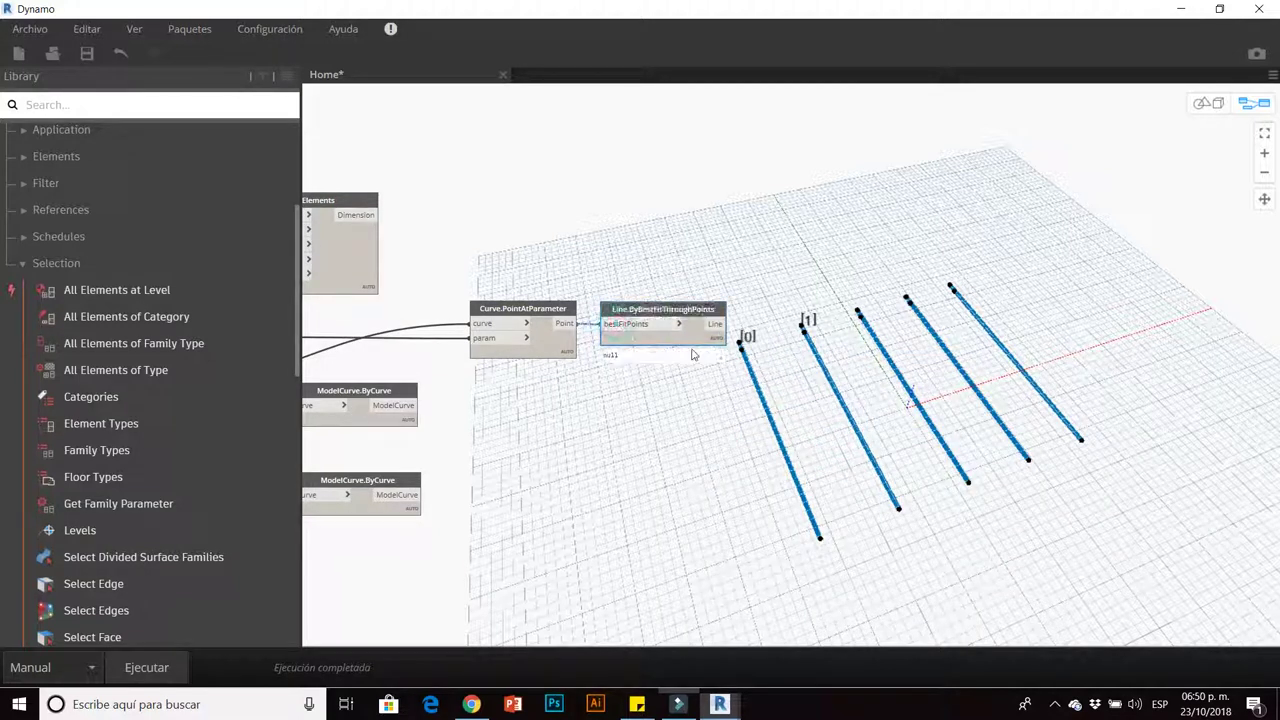
click(152, 667)
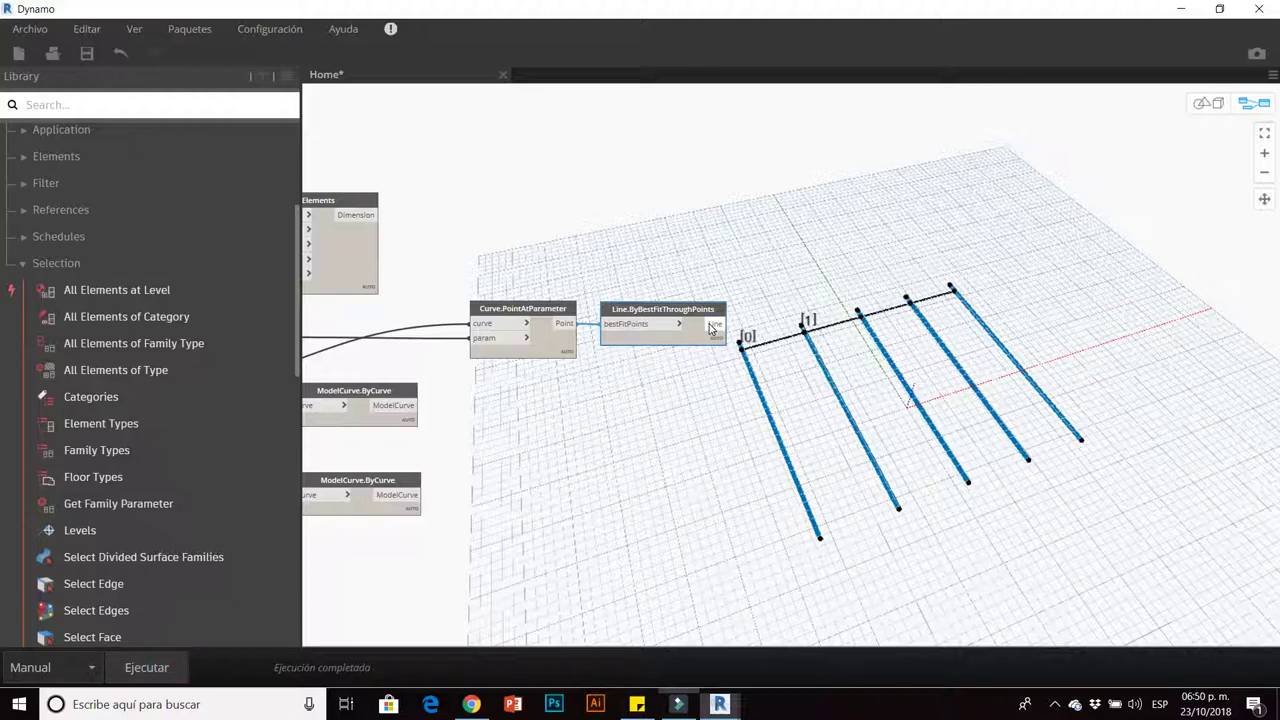
Check the Revit plan for the new dimensions.
click(1220, 8)
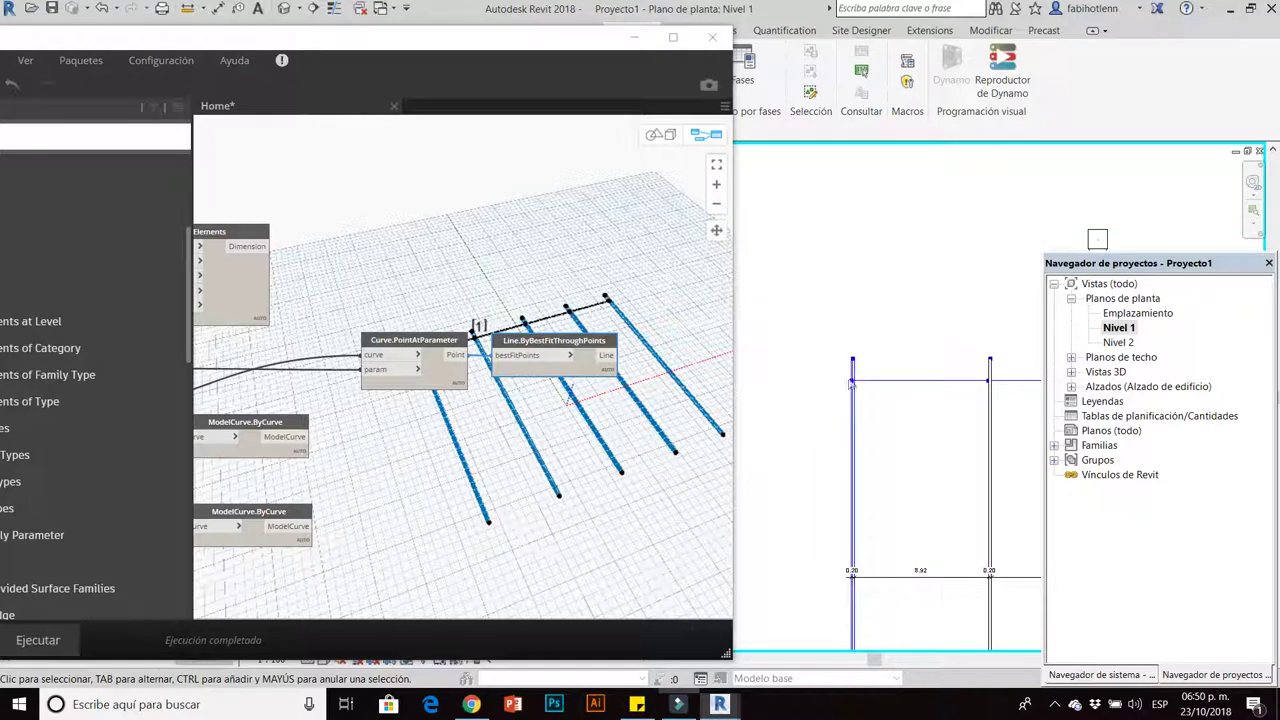
scroll(908, 423, up, 2)
middle_drag(1088, 386, 910, 375)
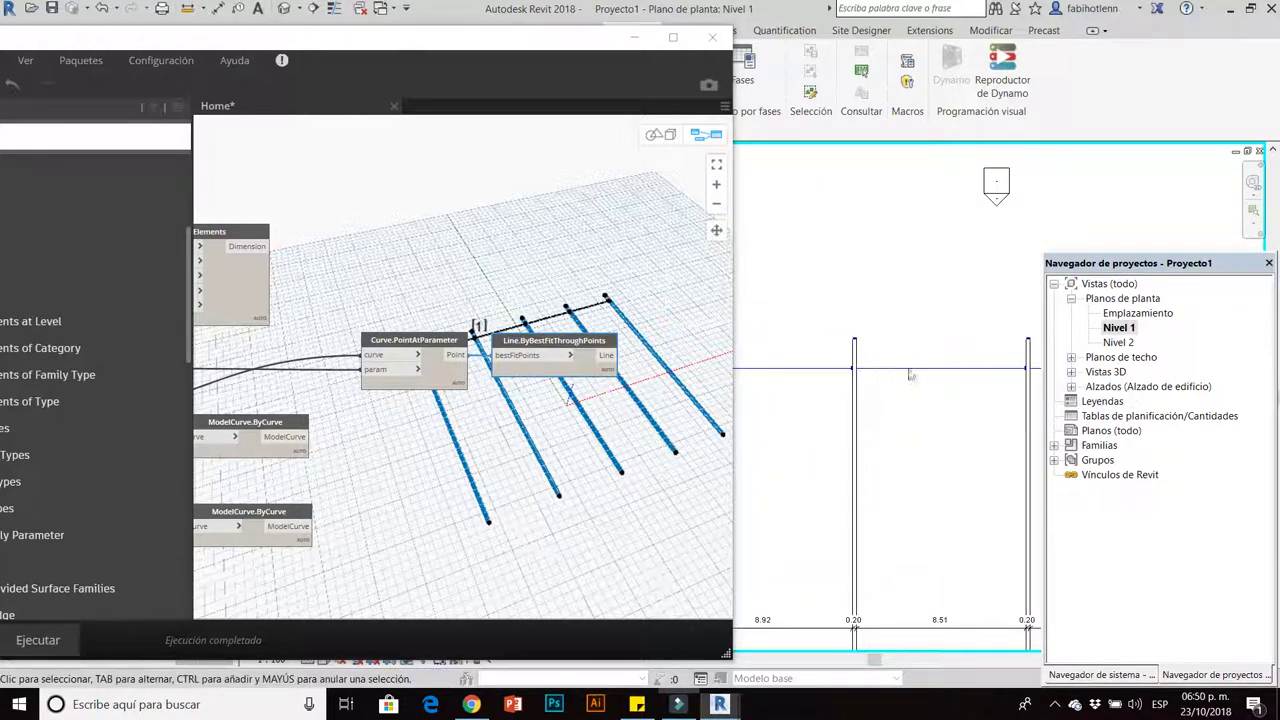
scroll(883, 380, down, 2)
Wire the best-fit line output into Dimension.ByElements' line input and run the graph.
click(673, 37)
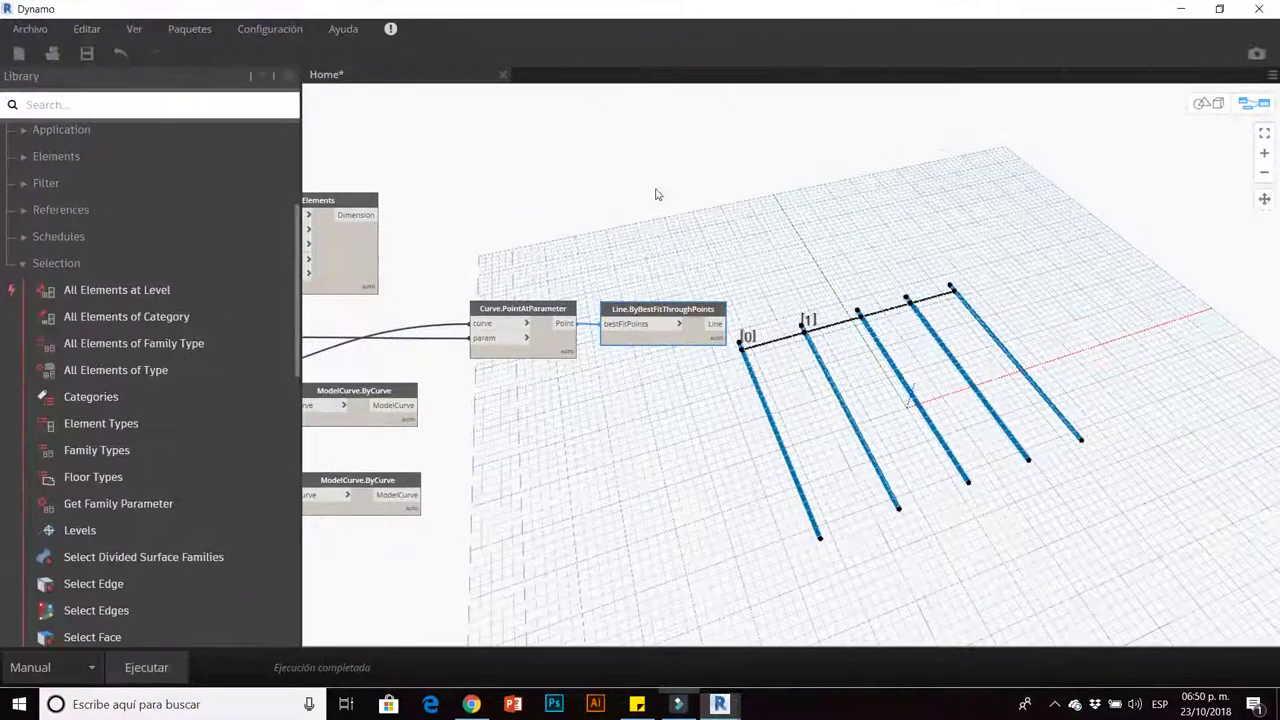
scroll(710, 330, up, 3)
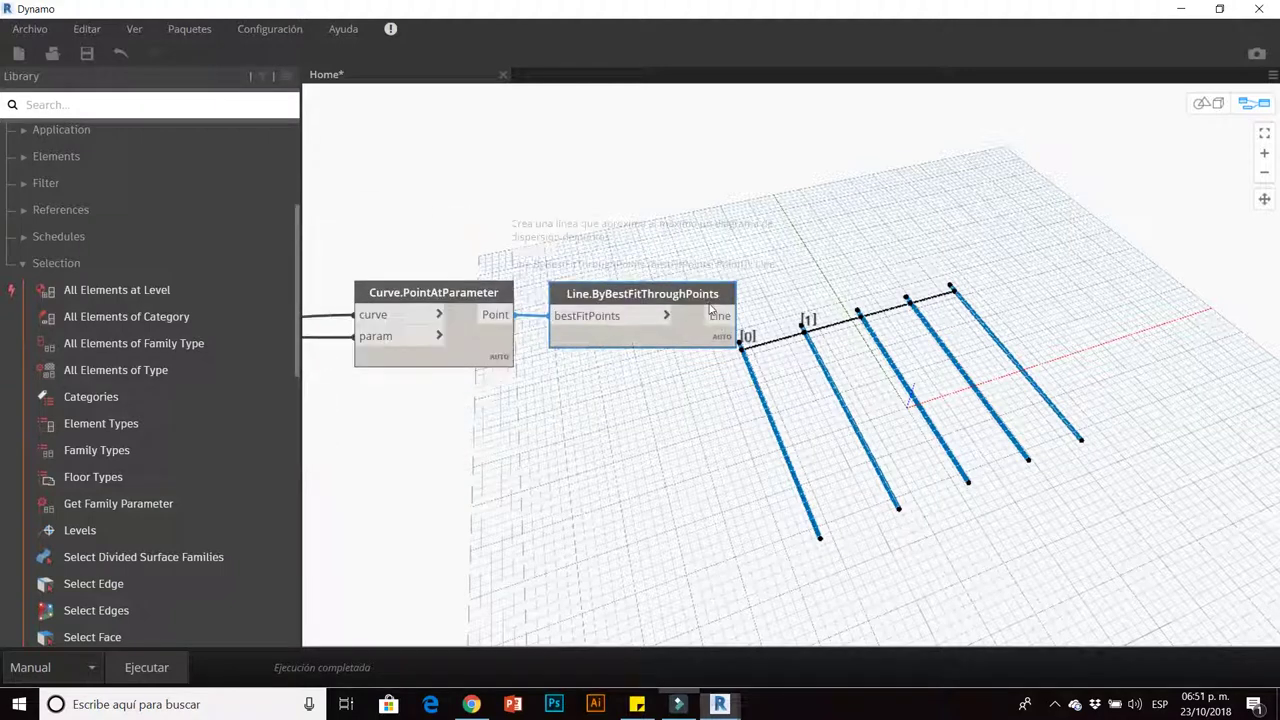
drag(713, 325, 879, 244)
scroll(879, 244, down, 5)
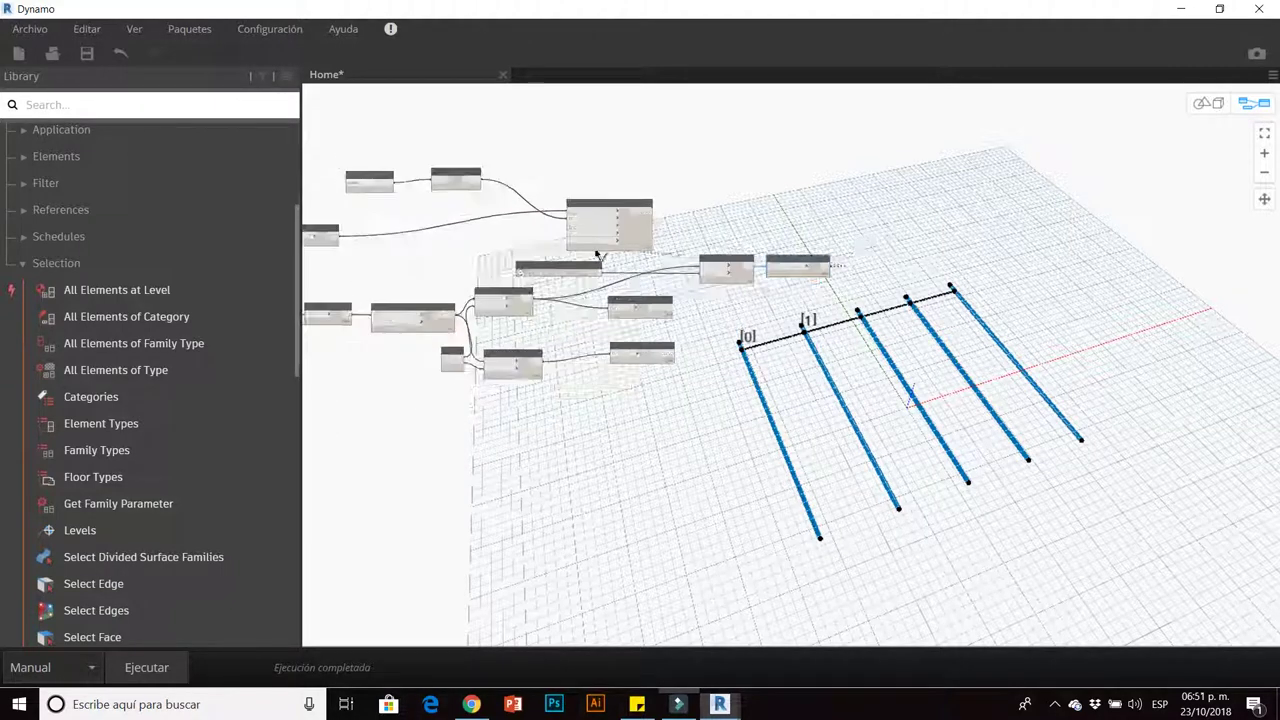
scroll(597, 256, up, 3)
scroll(597, 256, up, 2)
click(672, 201)
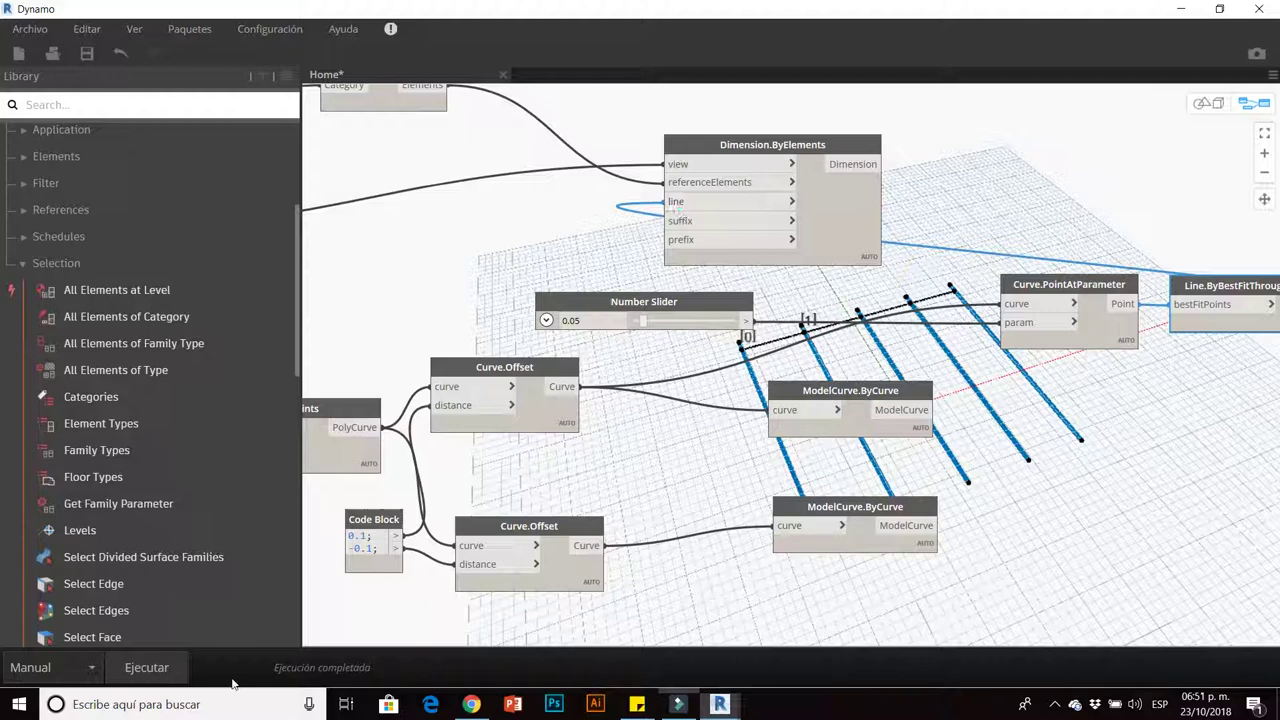
click(150, 667)
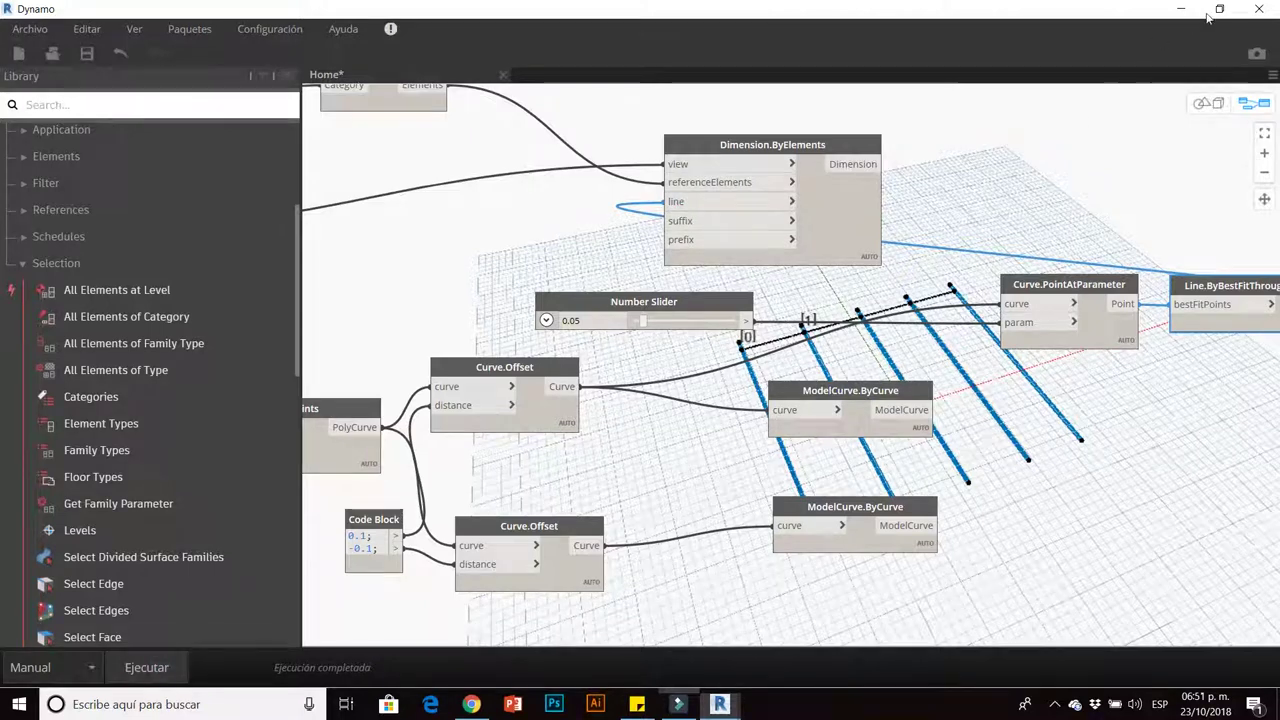
click(1219, 8)
middle_drag(999, 408, 893, 353)
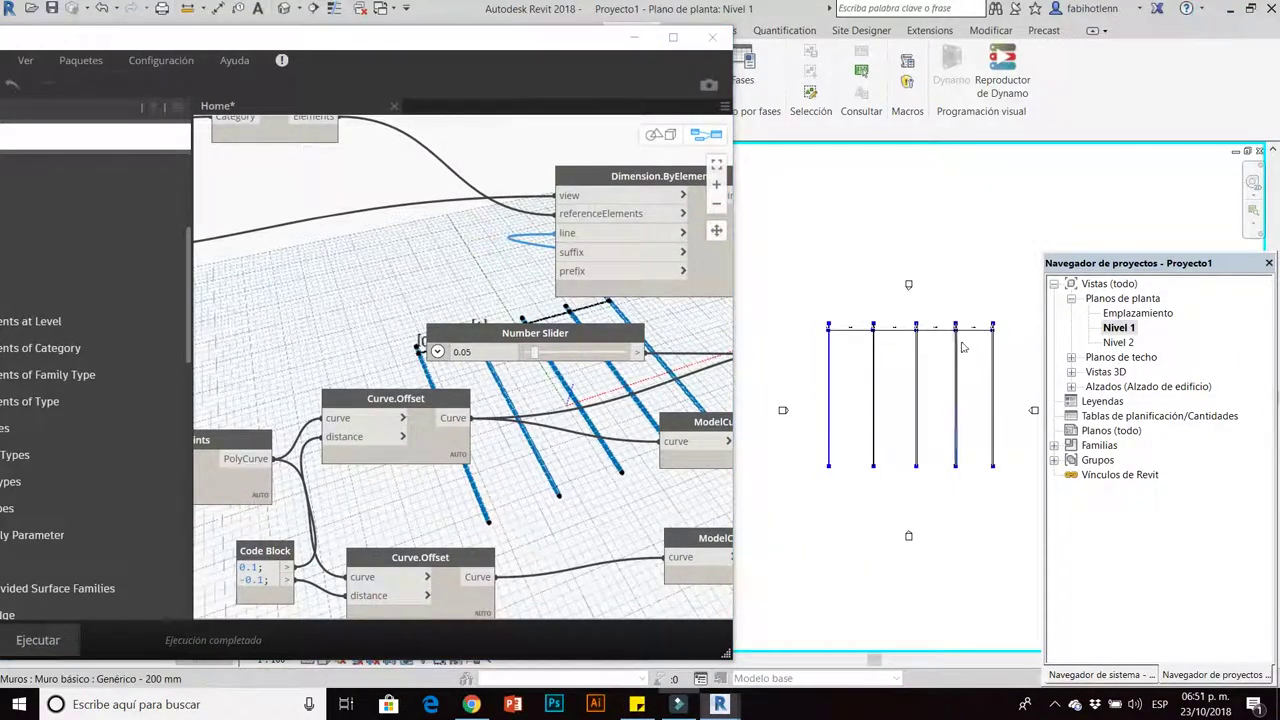
scroll(895, 353, up, 2)
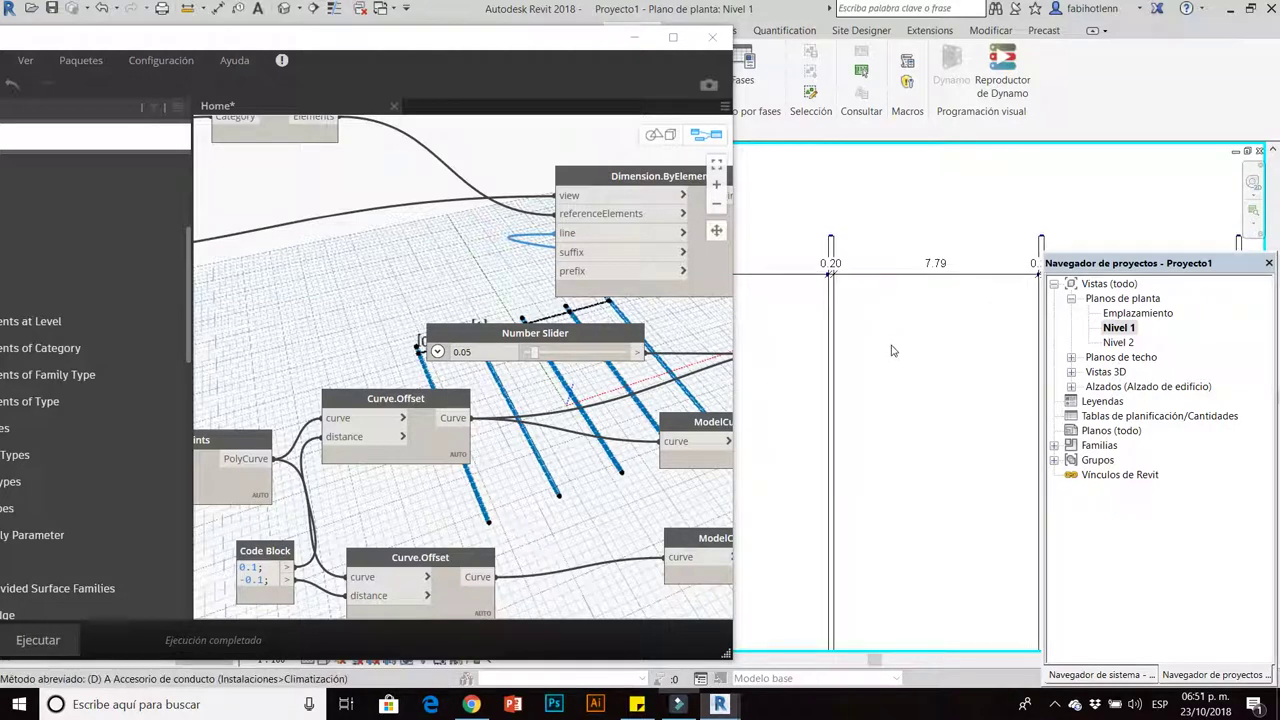
key(d)
key(i)
middle_drag(834, 345, 910, 374)
click(931, 375)
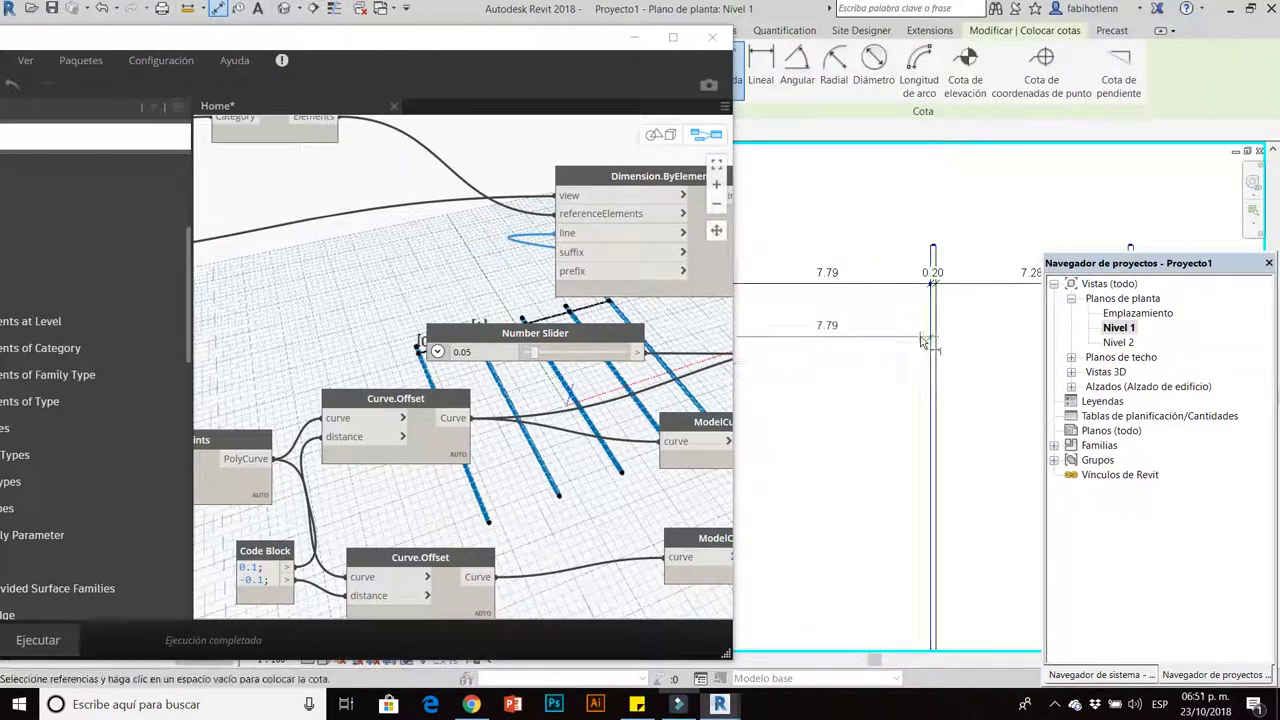
scroll(929, 331, down, 3)
scroll(929, 331, down, 2)
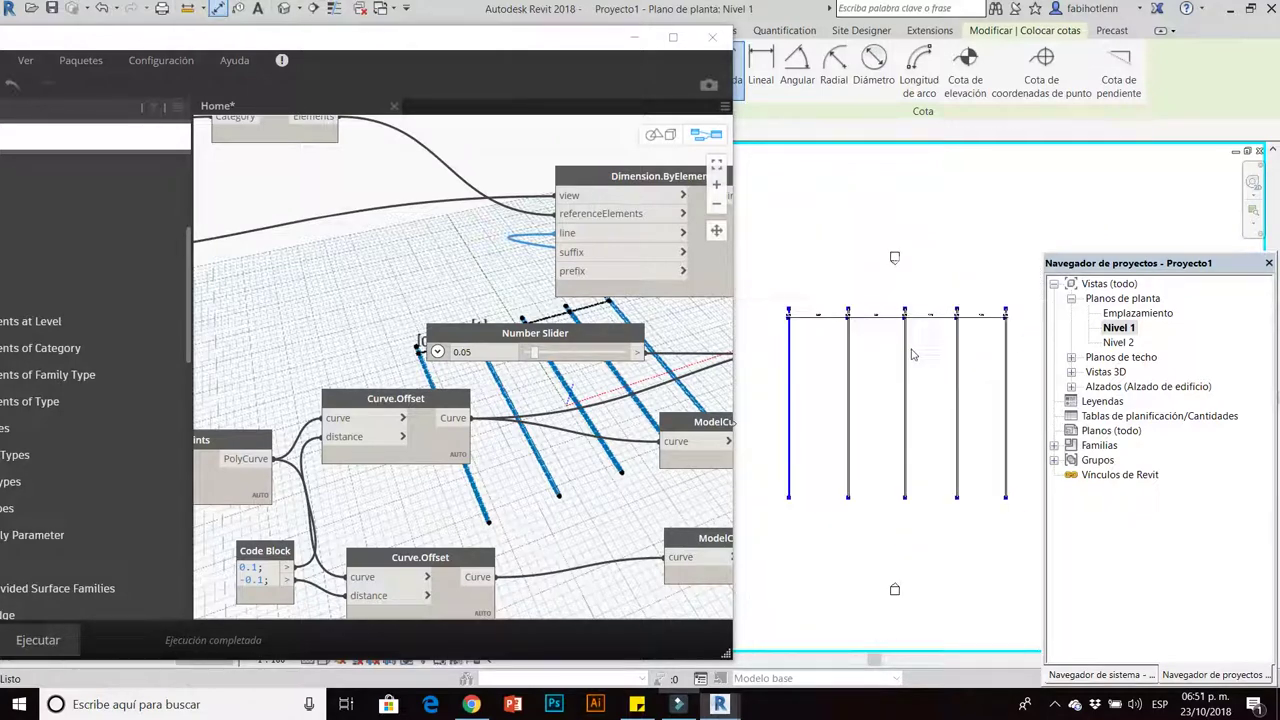
key(Escape)
key(Escape)
Maximize Dynamo and move a graph node further right.
click(673, 37)
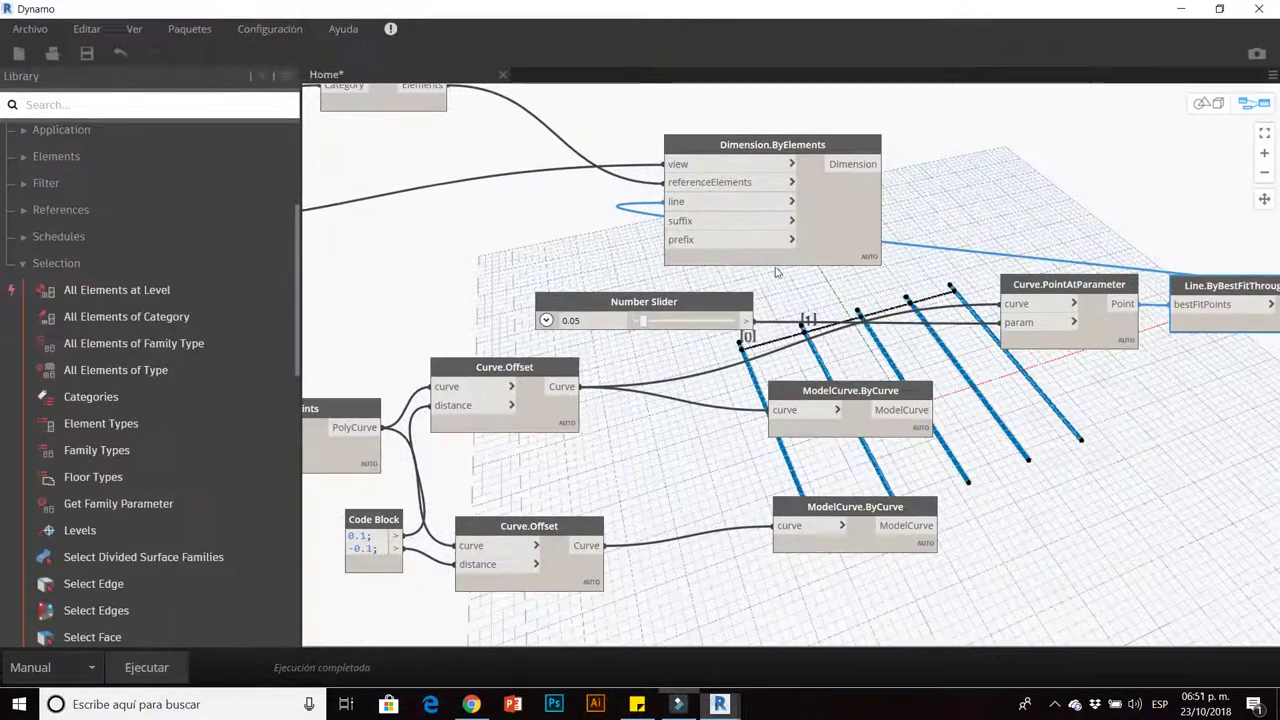
scroll(795, 241, down, 4)
drag(795, 241, 1074, 218)
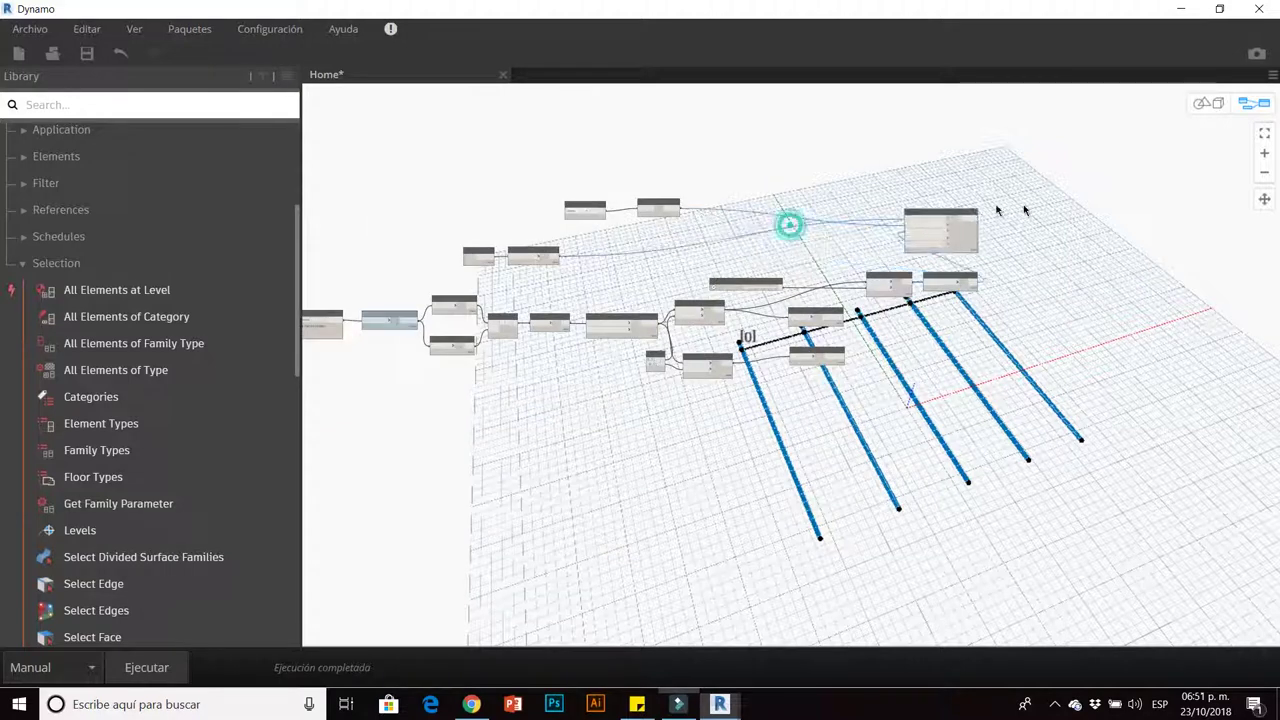
scroll(686, 286, up, 3)
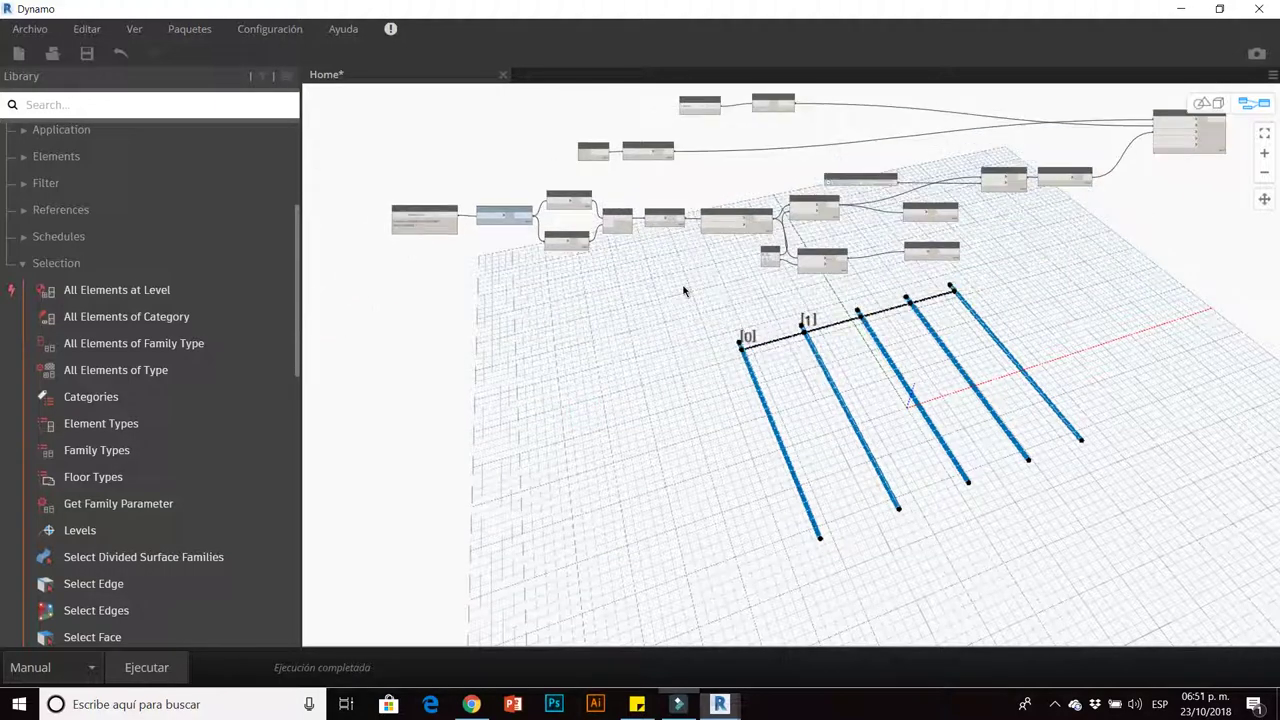
scroll(408, 212, up, 2)
scroll(408, 212, up, 2)
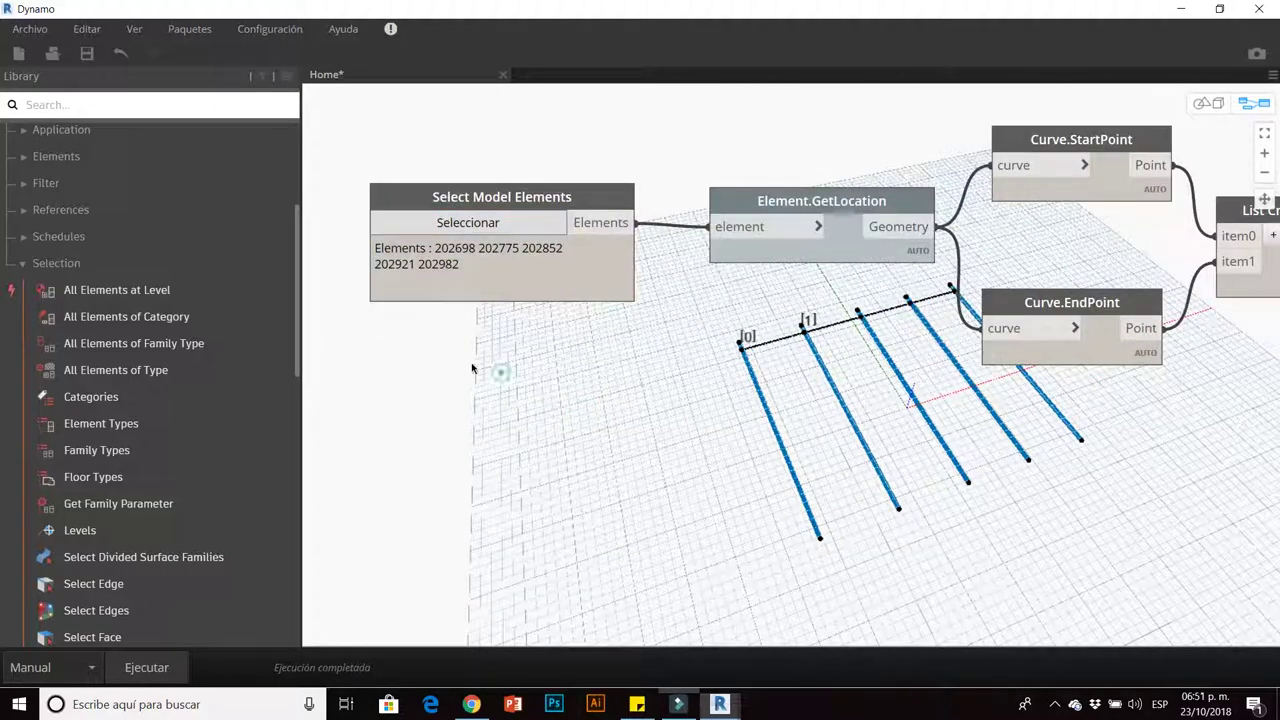
scroll(514, 362, down, 4)
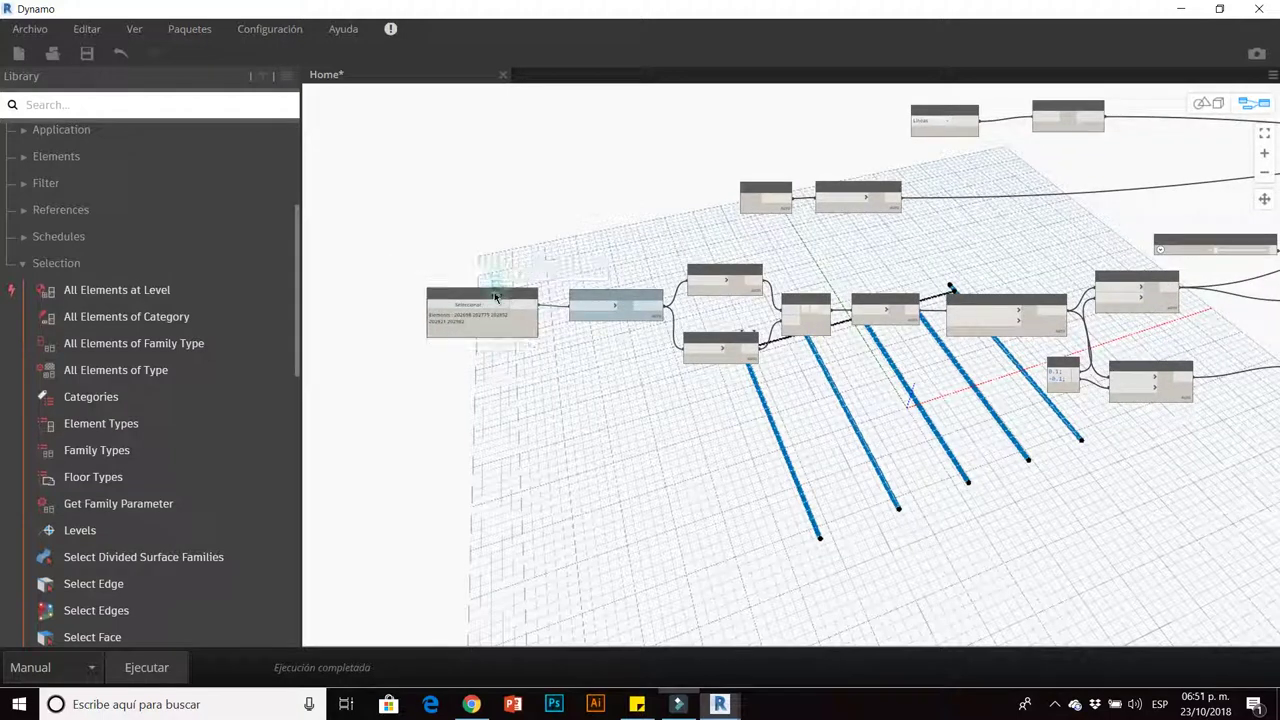
Shift the Select Model Elements and Element.GetLocation nodes to the left.
drag(495, 299, 437, 293)
click(482, 358)
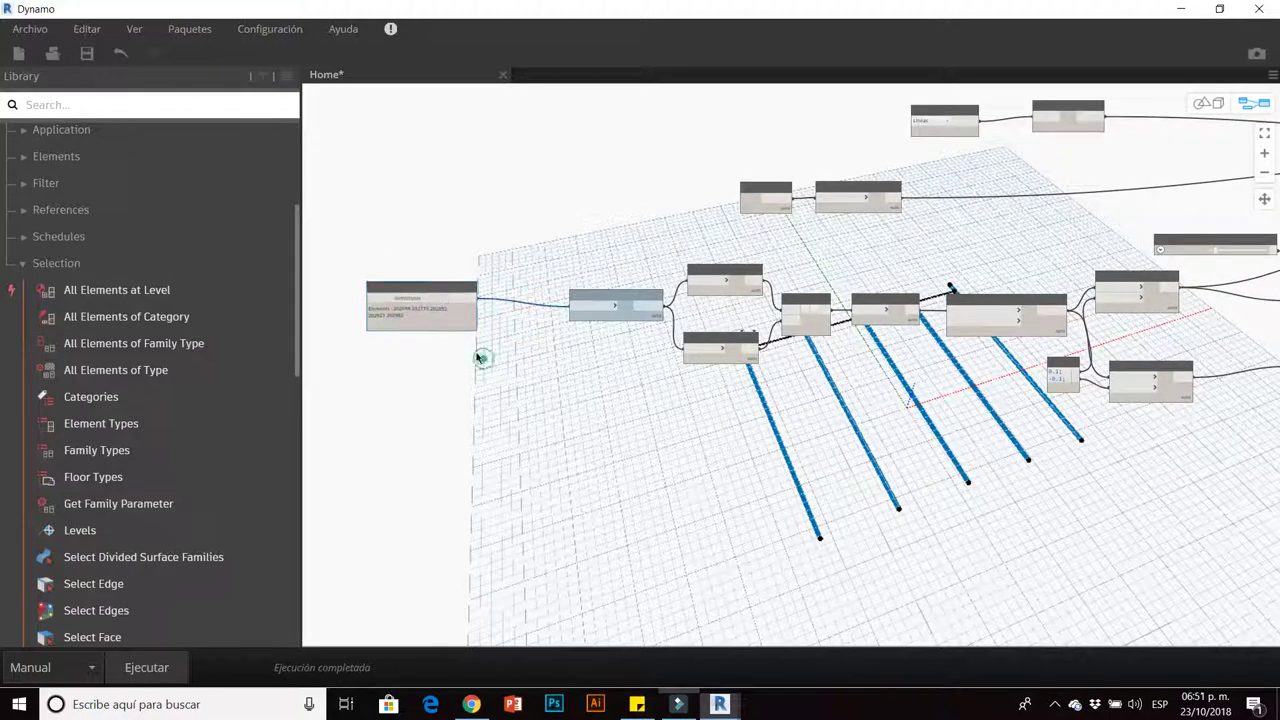
click(442, 284)
scroll(455, 300, up, 2)
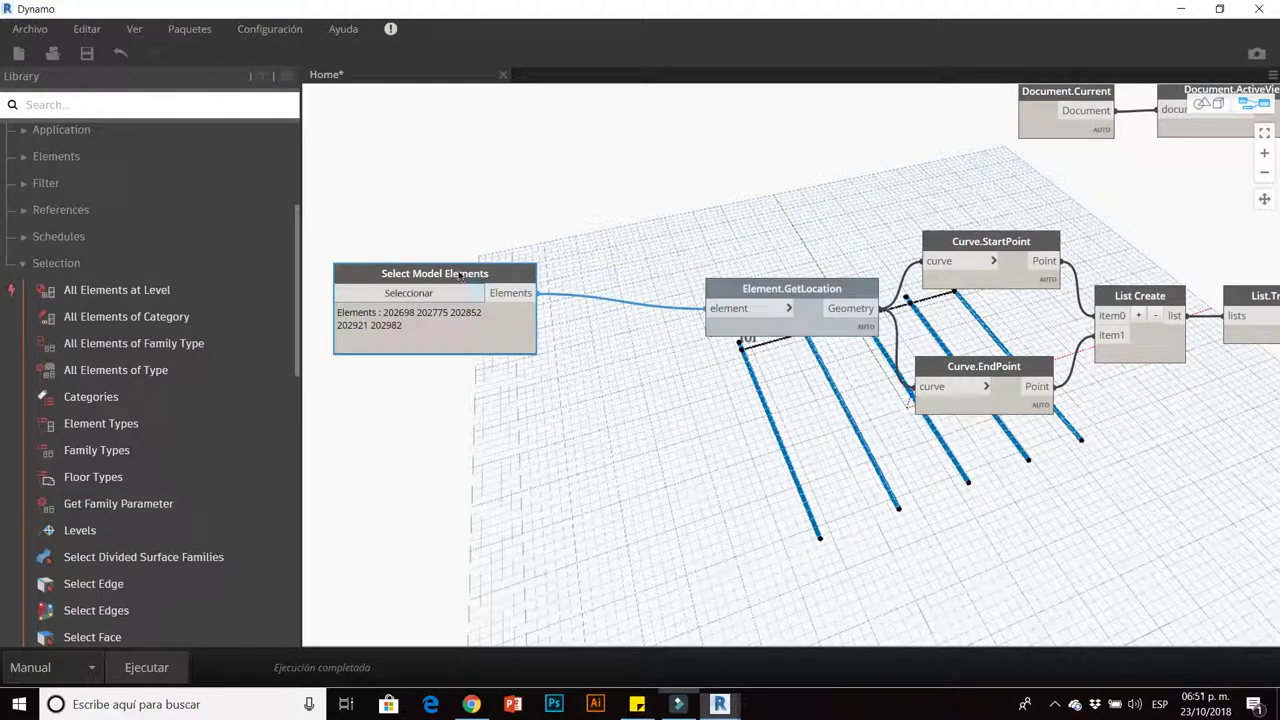
scroll(445, 330, down, 2)
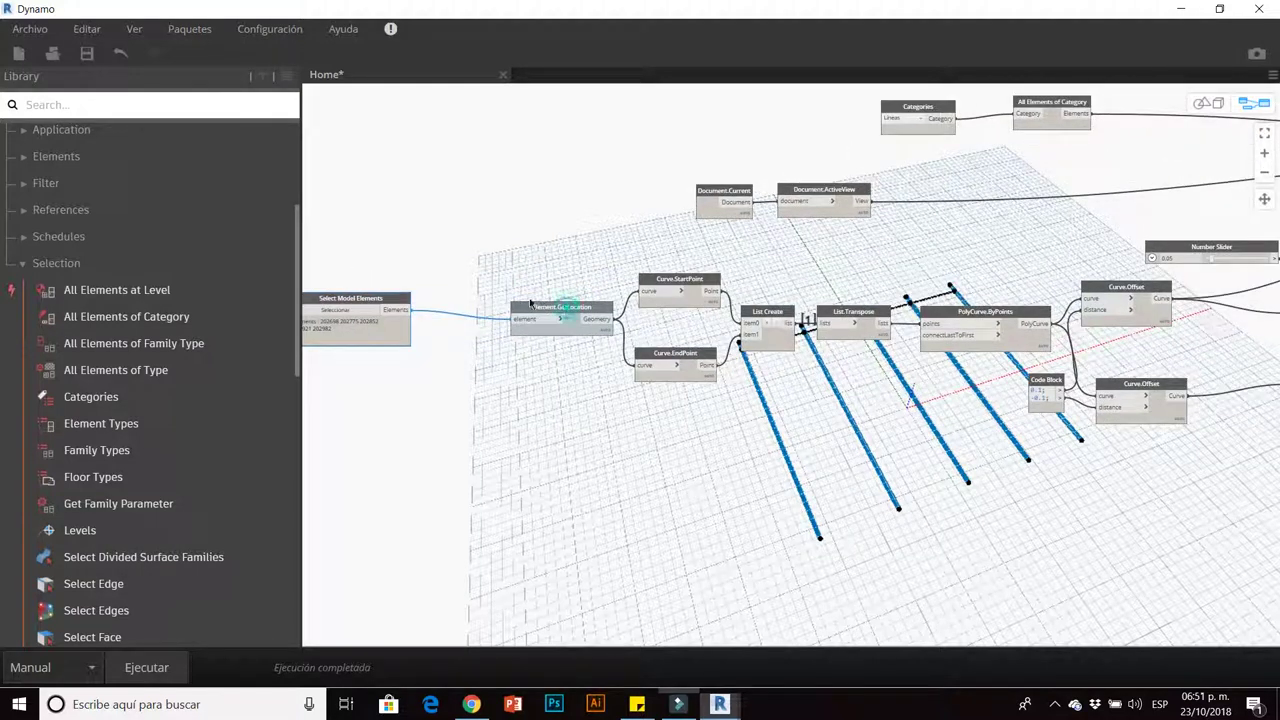
drag(530, 303, 484, 297)
click(540, 363)
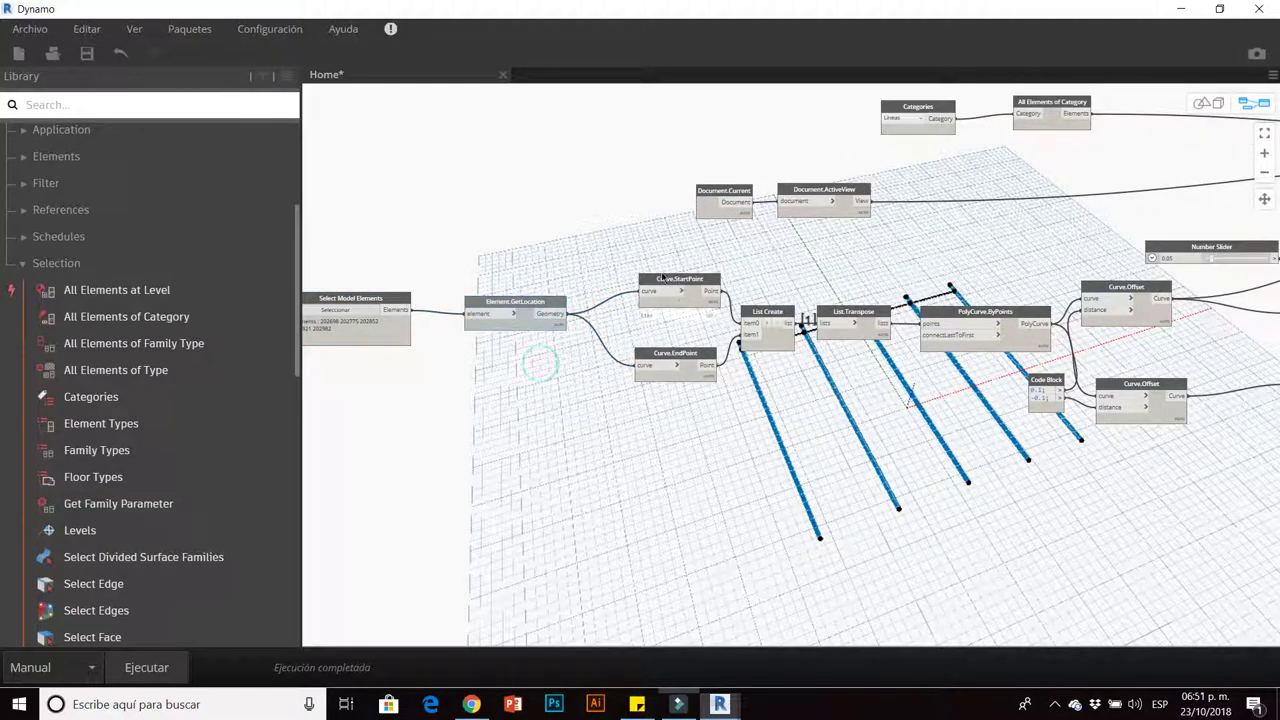
Shift the Curve.StartPoint and Curve.EndPoint nodes to the left and pan the canvas.
drag(662, 277, 646, 278)
drag(677, 353, 645, 356)
click(702, 382)
middle_drag(790, 375, 628, 374)
middle_drag(737, 406, 619, 403)
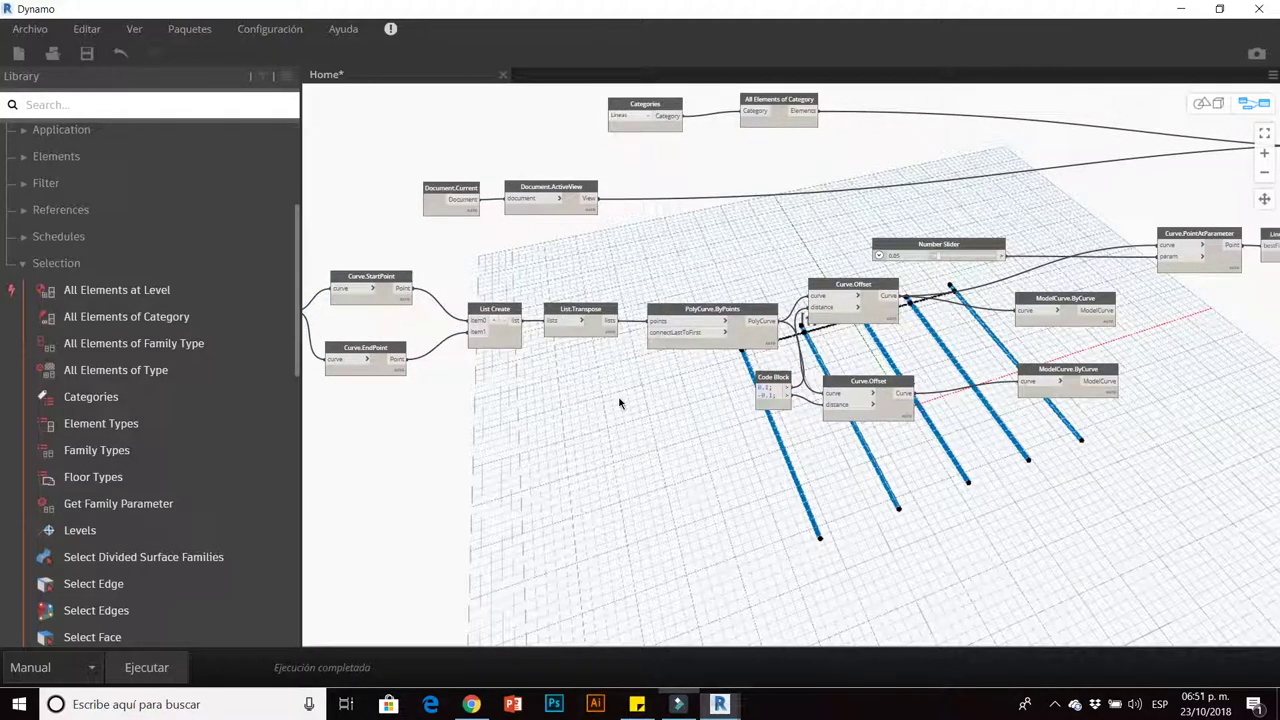
scroll(742, 410, up, 2)
scroll(790, 395, up, 1)
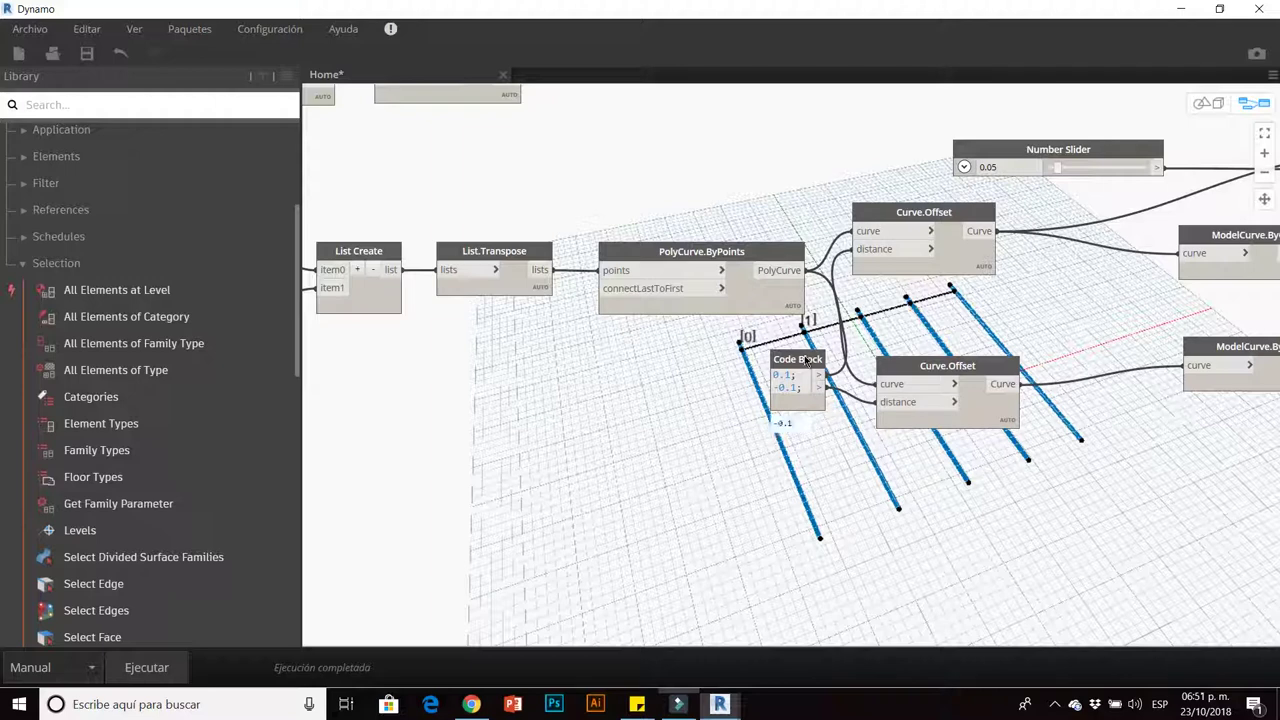
Place the 0.1/-0.1 Code Block above Select Model Elements, then restore Dynamo to a smaller window.
drag(807, 362, 679, 416)
scroll(813, 380, down, 3)
mouse_move(757, 398)
mouse_down()
mouse_move(479, 442)
mouse_move(405, 417)
mouse_up()
middle_drag(466, 466, 686, 522)
mouse_move(613, 478)
mouse_down()
mouse_move(557, 425)
mouse_move(519, 327)
mouse_up()
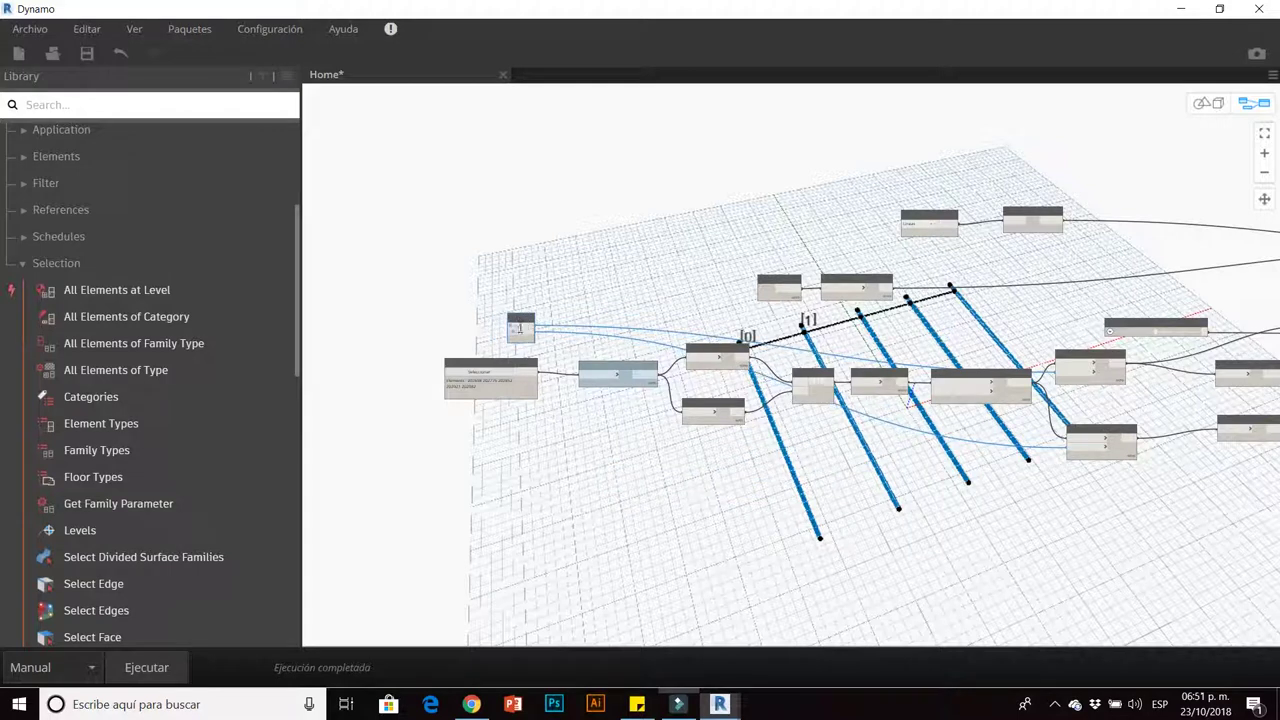
scroll(519, 327, up, 2)
scroll(527, 377, up, 3)
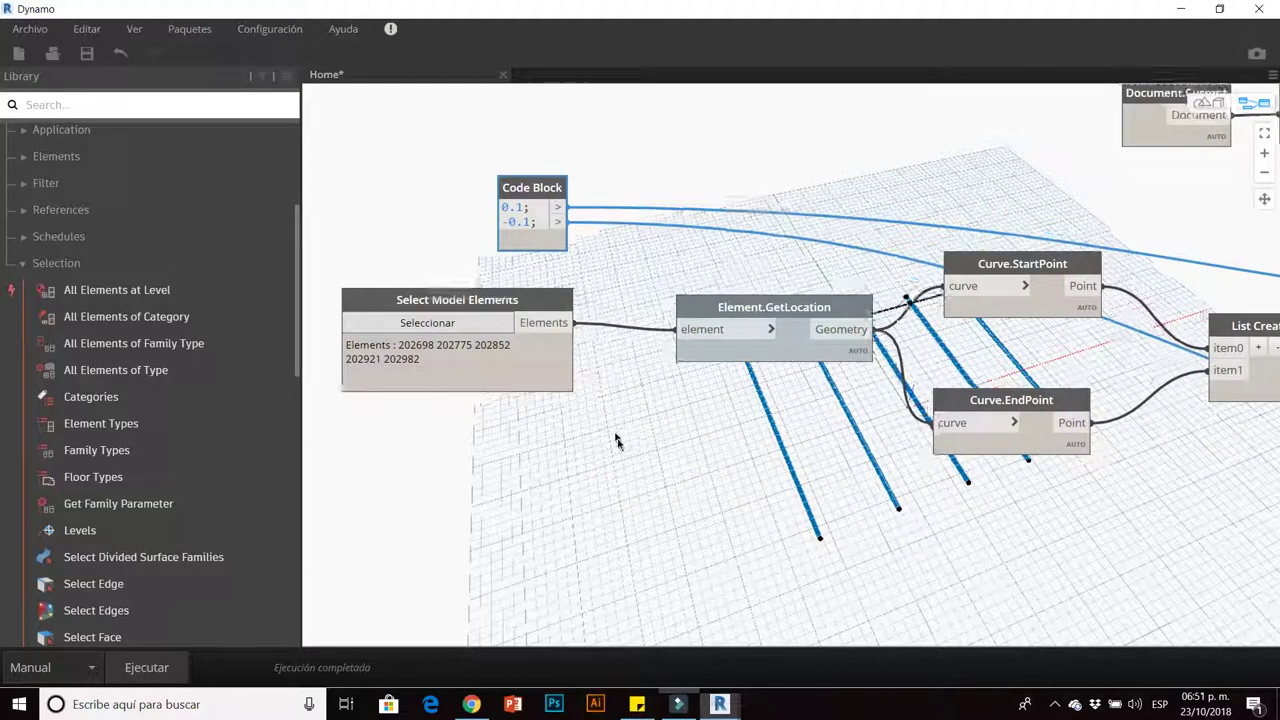
middle_drag(585, 393, 608, 436)
drag(541, 241, 546, 226)
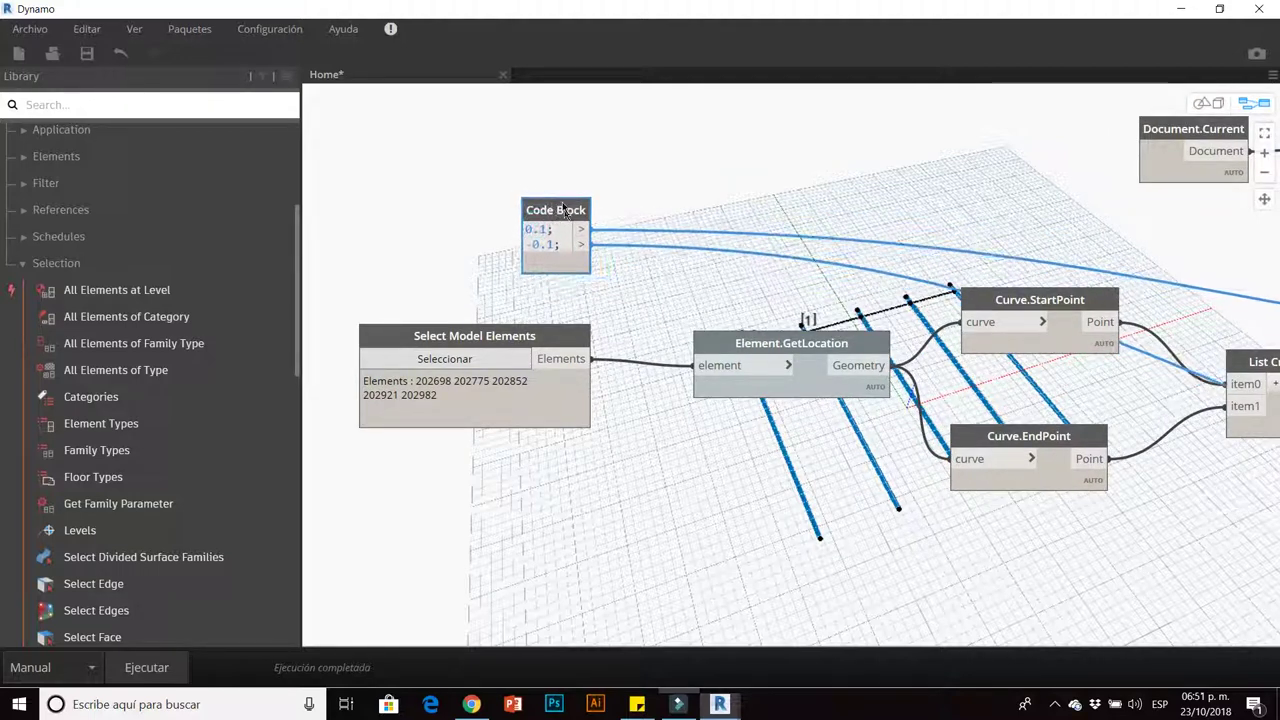
click(1218, 8)
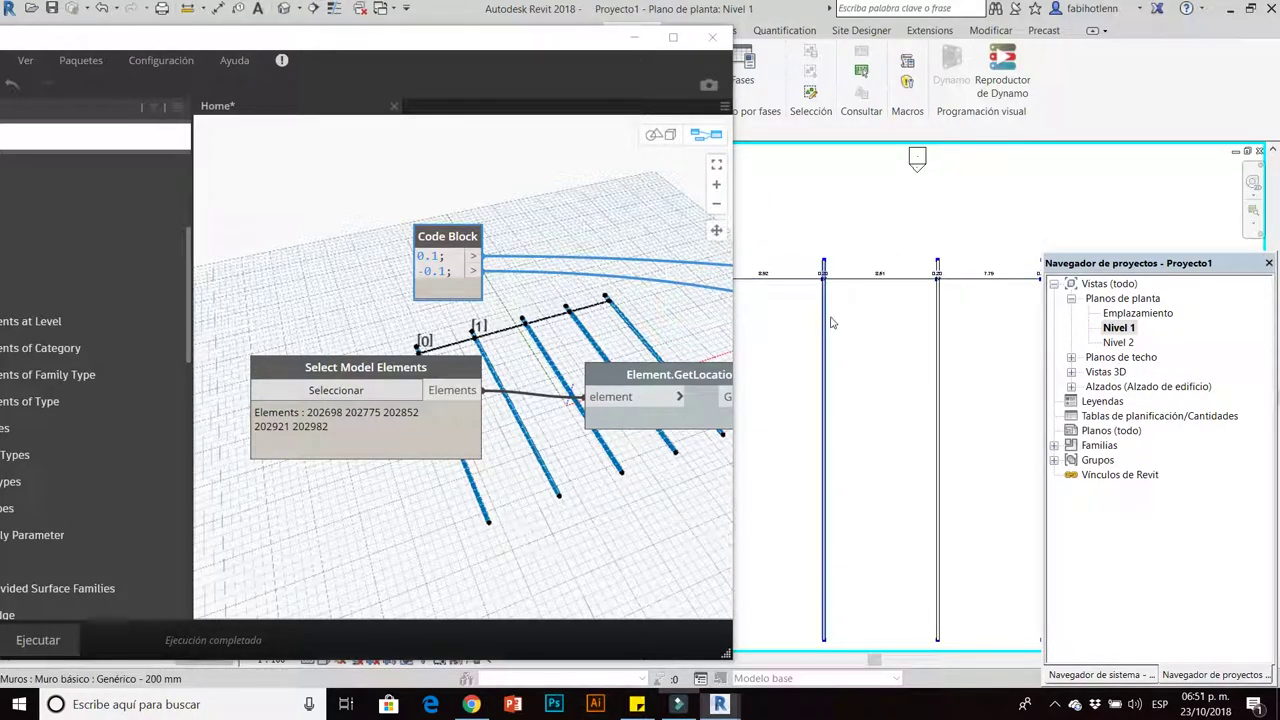
scroll(826, 305, up, 2)
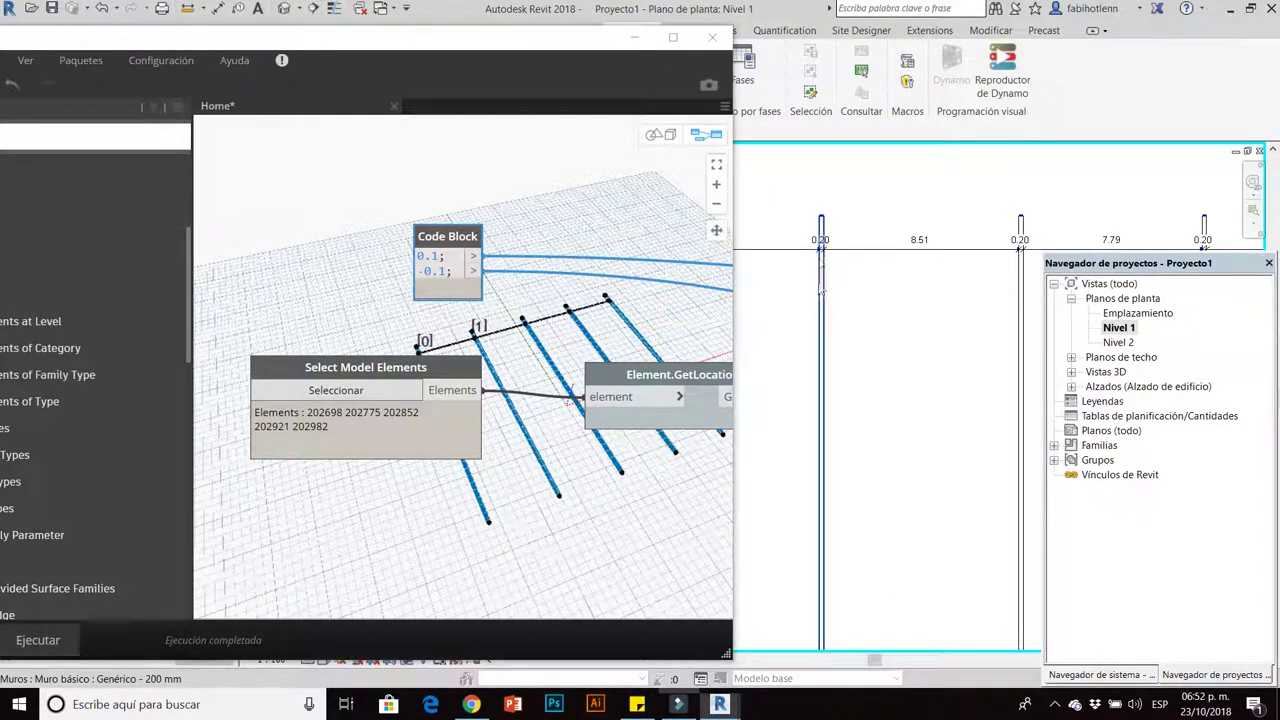
scroll(821, 283, up, 2)
middle_drag(920, 322, 937, 334)
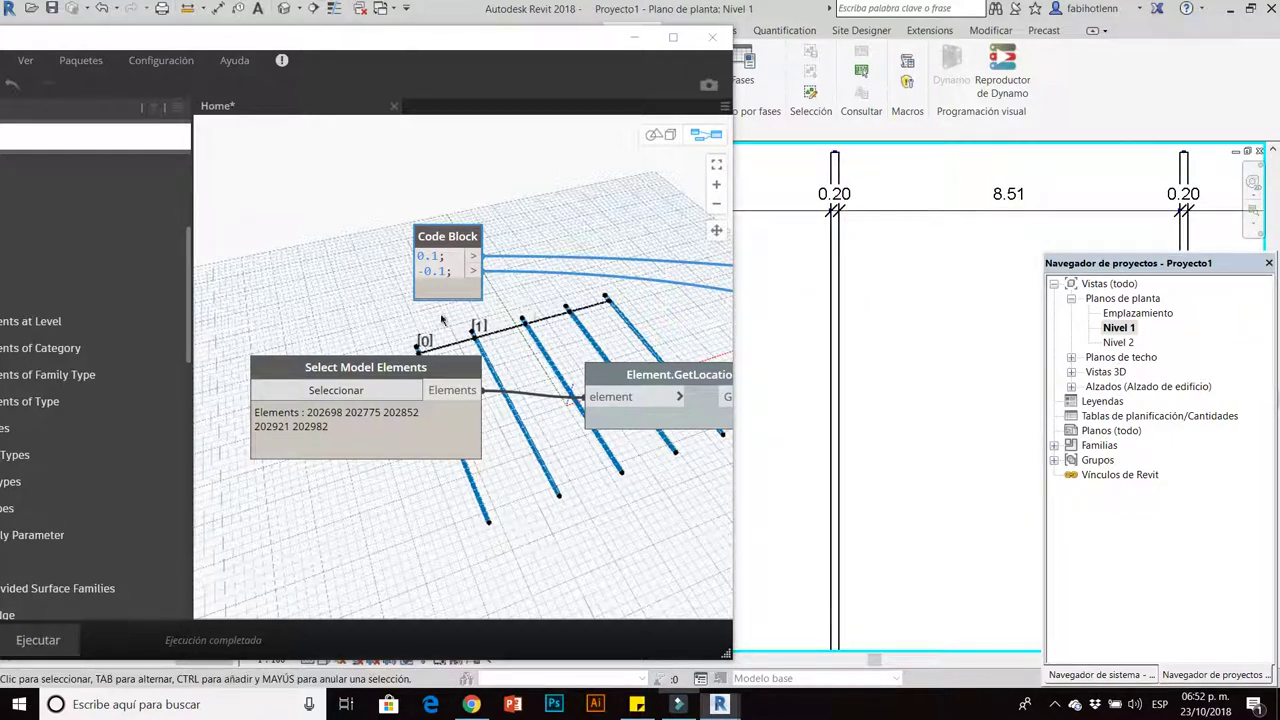
drag(461, 245, 467, 228)
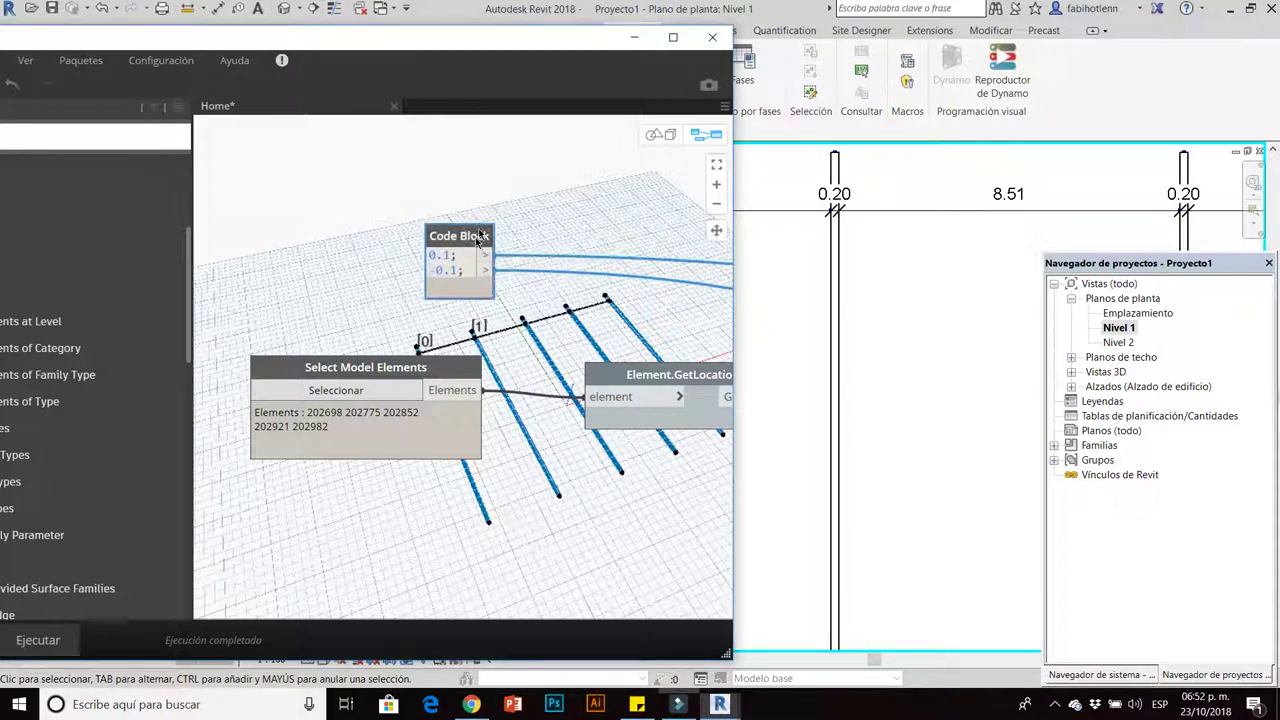
click(673, 38)
Move the Code Block right and mark Select Model Elements as a player input (Es entrada).
drag(566, 193, 864, 211)
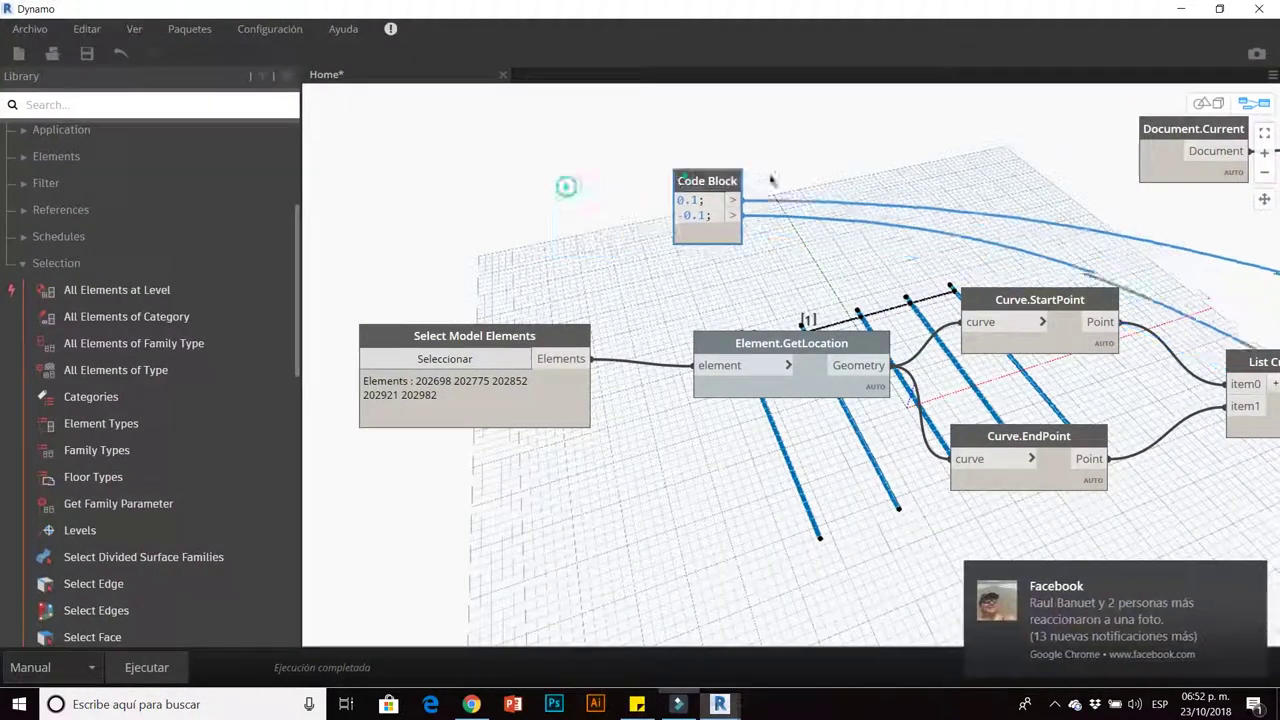
click(615, 277)
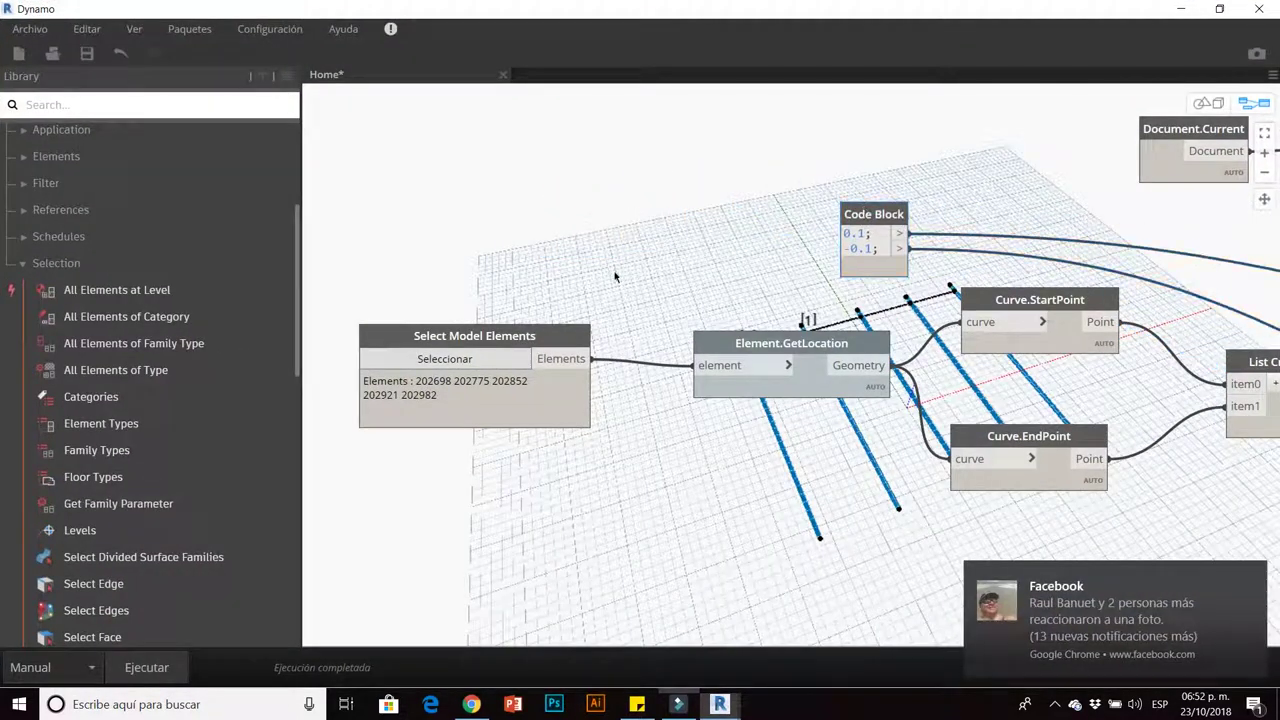
click(513, 340)
right_click(513, 341)
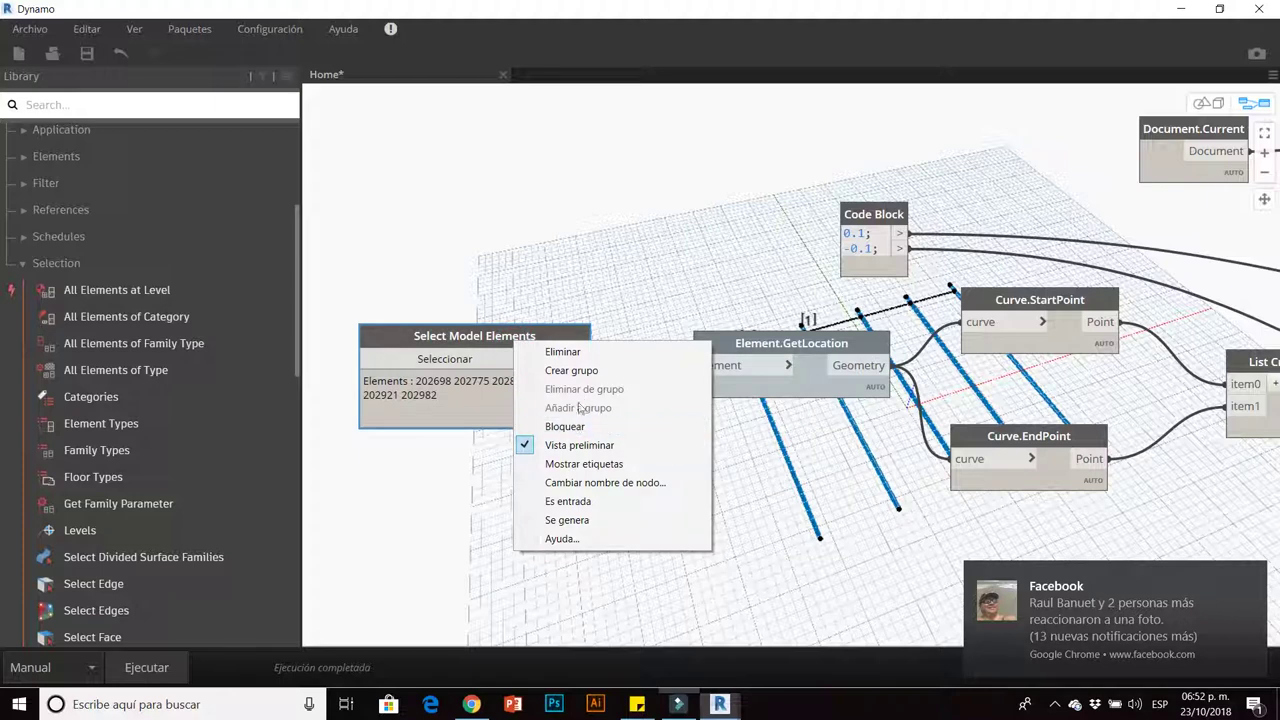
click(568, 501)
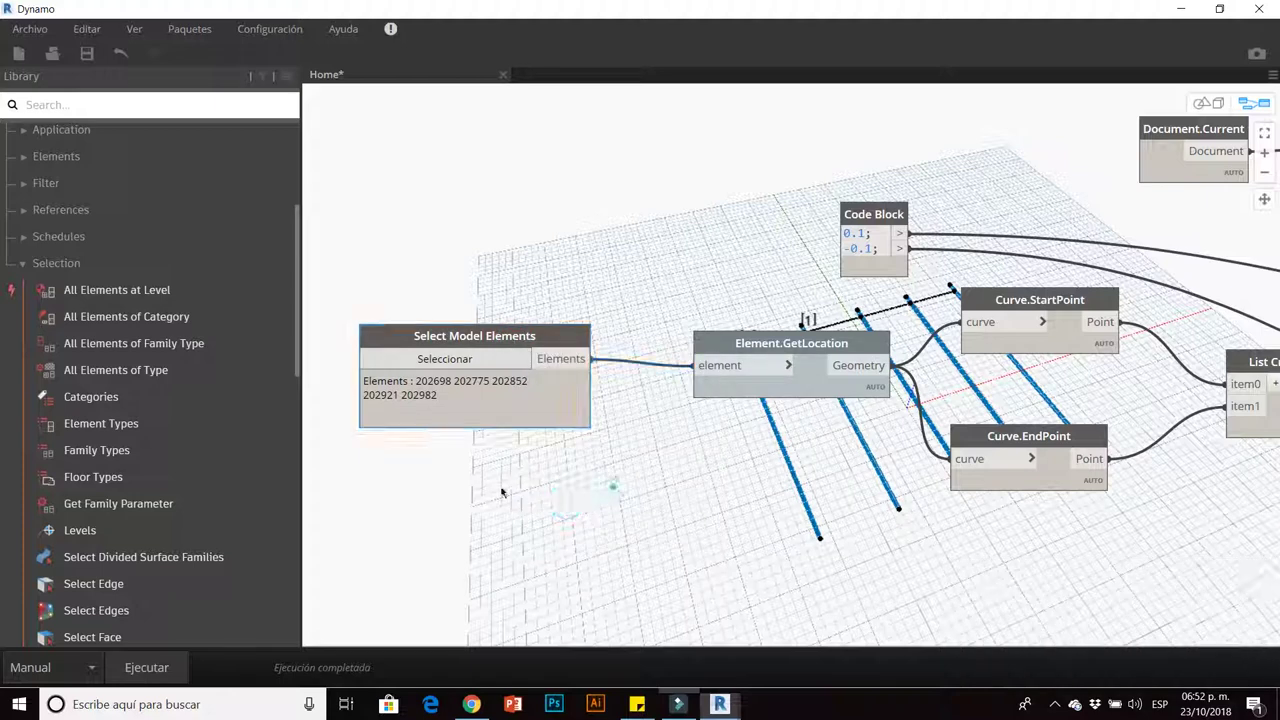
scroll(570, 540, down, 2)
scroll(574, 549, down, 2)
scroll(560, 520, down, 2)
scroll(557, 504, down, 2)
click(533, 307)
Save the graph as ACOTAR MUROS ENTREPAÑOS.dyn in D:\PLAYERS.
click(87, 54)
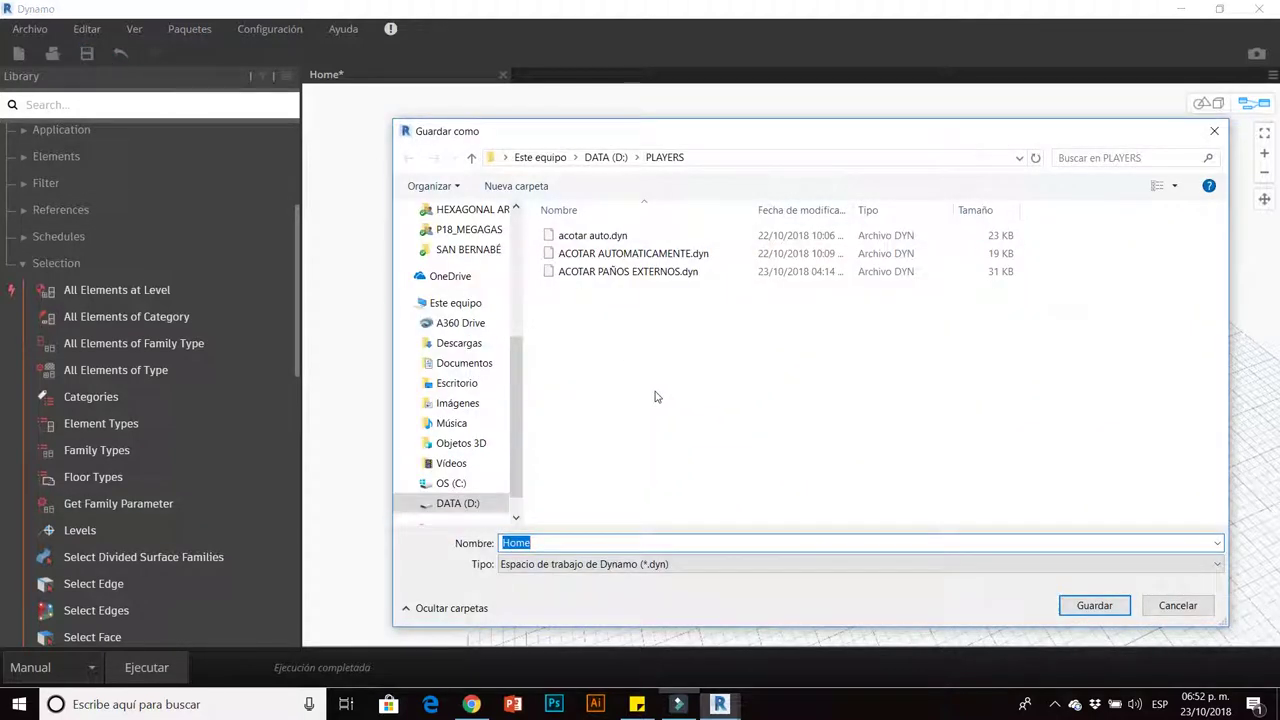
text(a)
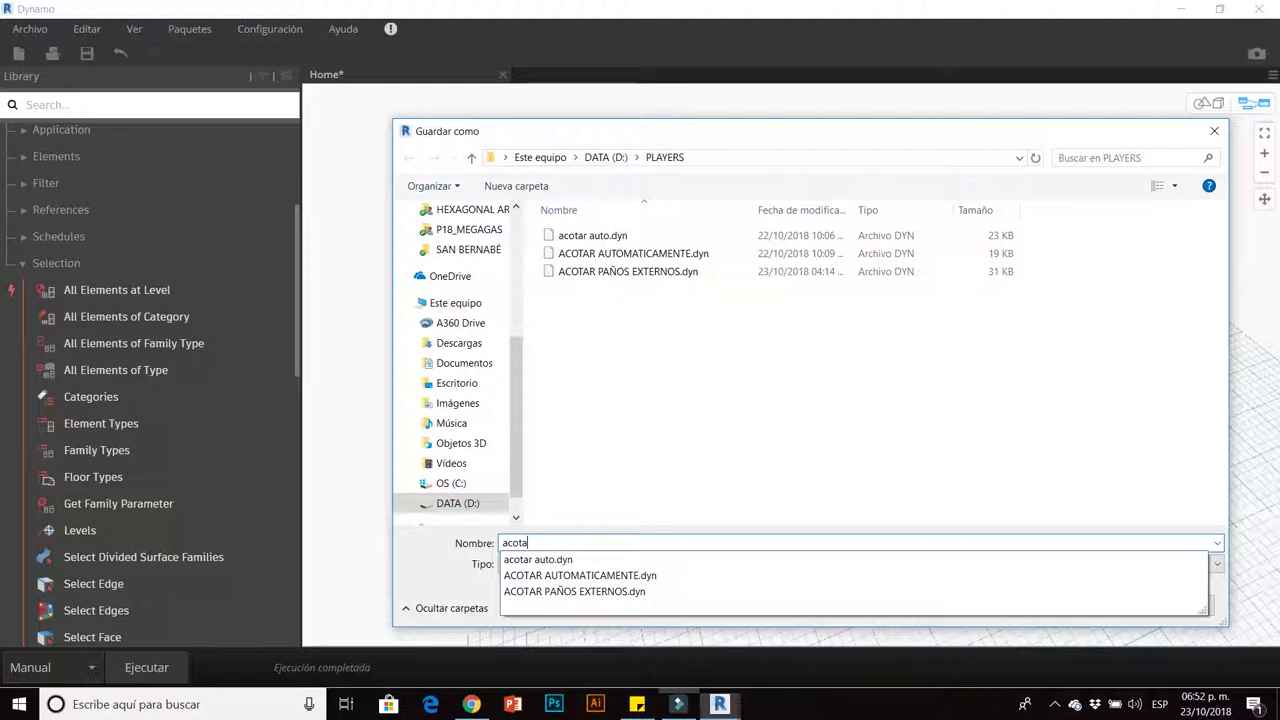
click(655, 397)
text(MUROS )
text(ENTREP)
text(AÑ)
text(EPAÑO)
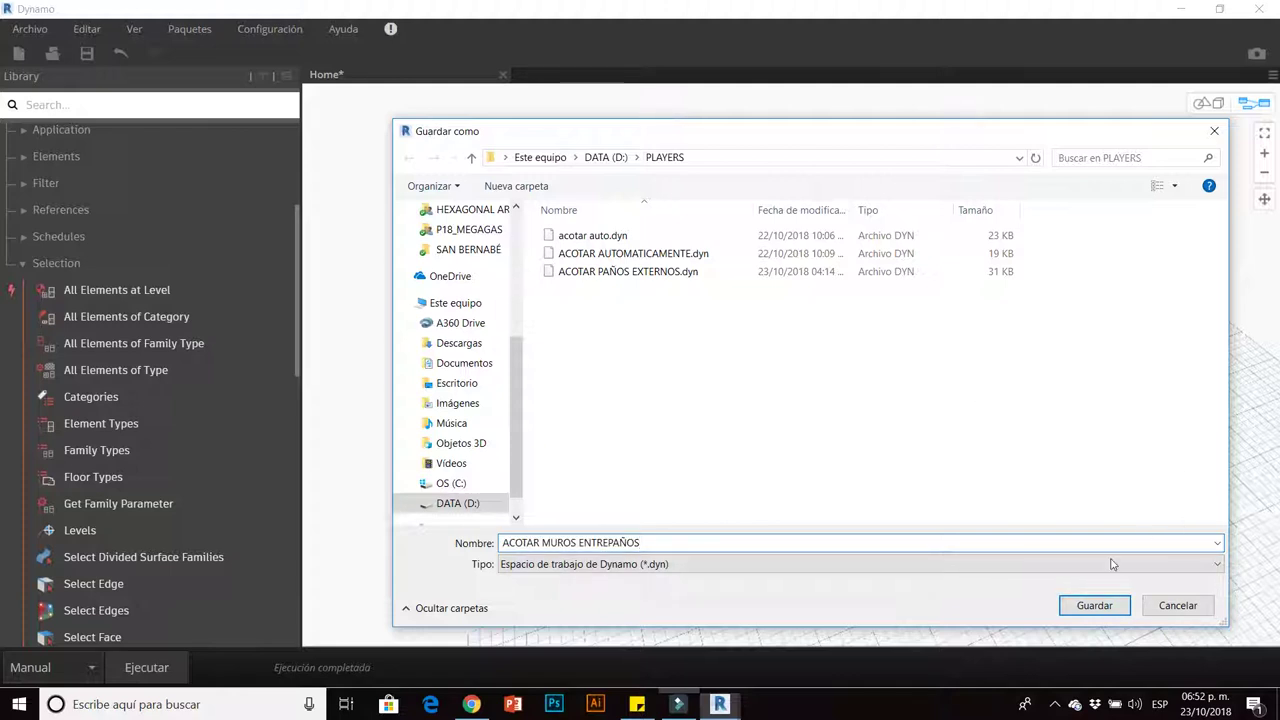
click(1094, 605)
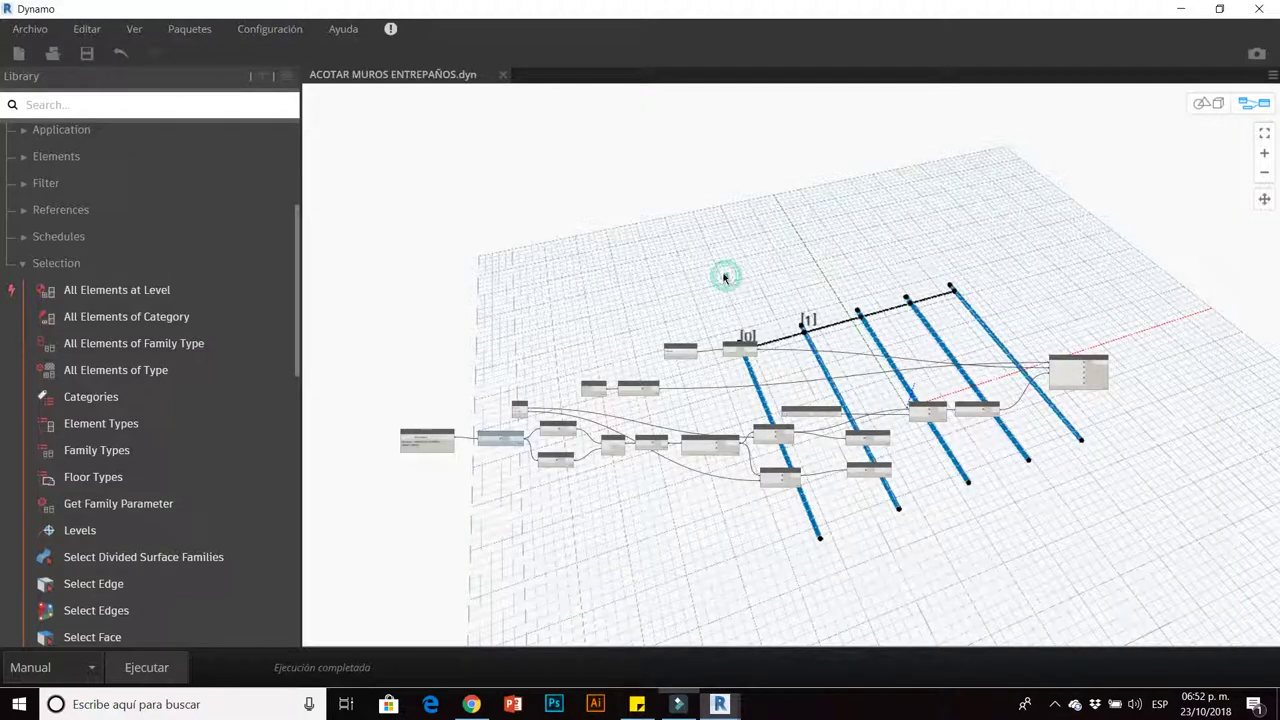
Tidy the graph layout, close Dynamo, open the Nivel 2 plan, and launch Gestionar > Reproductor de Dynamo.
key(ctrl+l)
click(1258, 10)
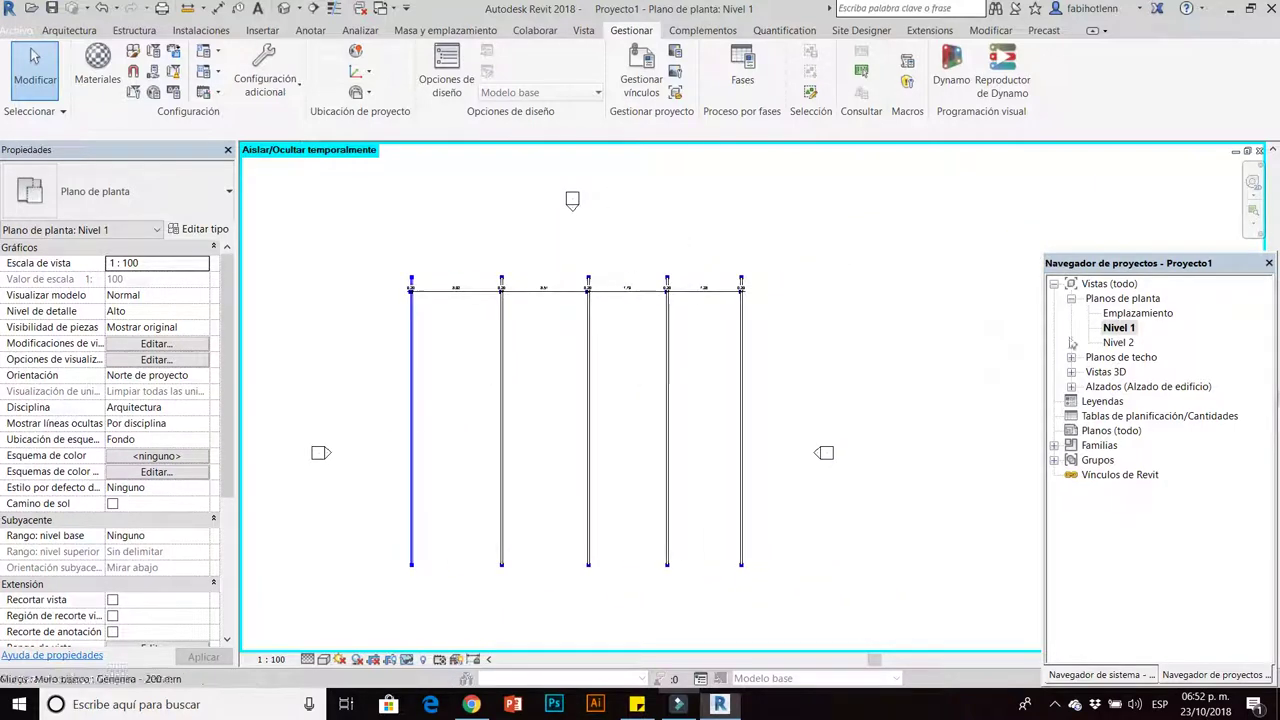
double_click(1118, 342)
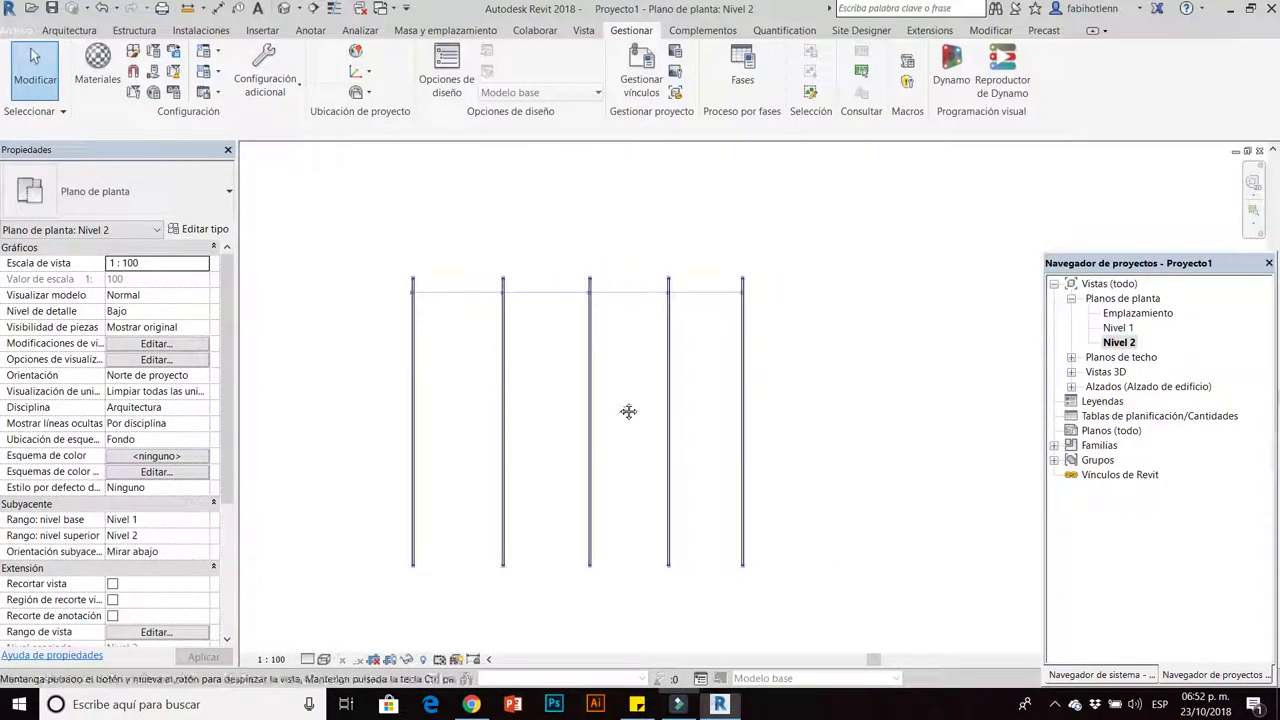
scroll(589, 334, down, 2)
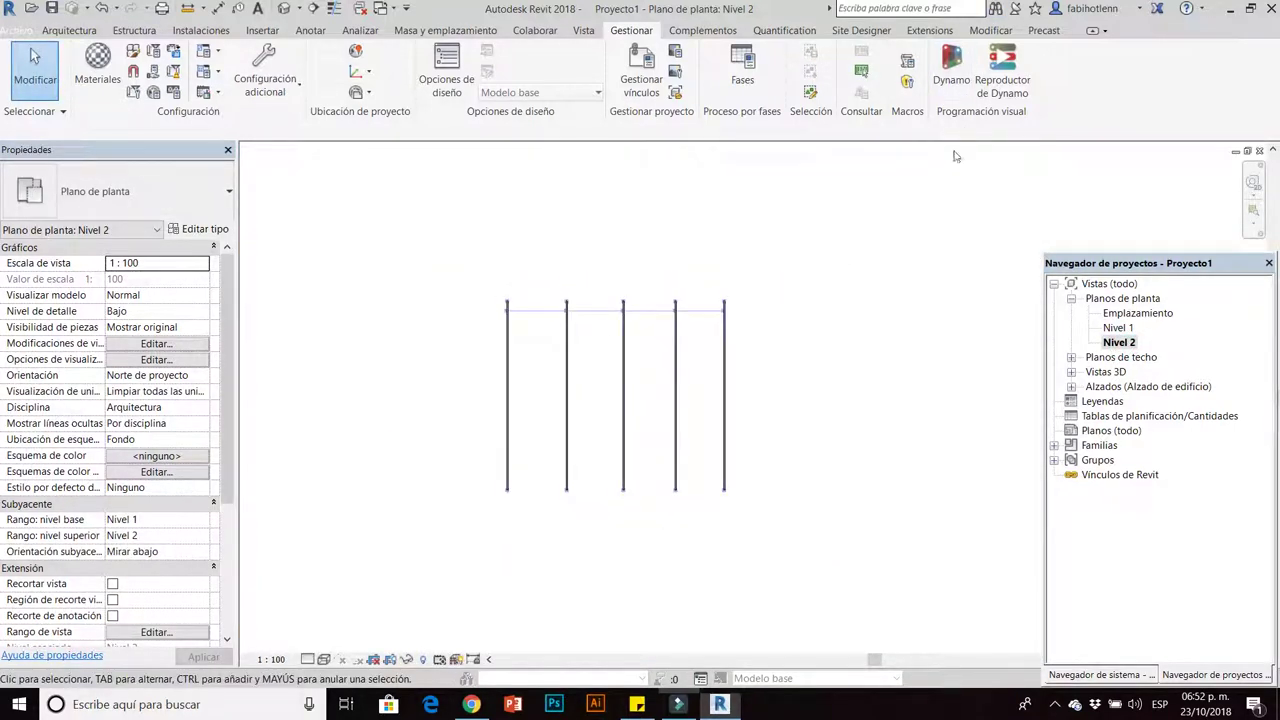
click(1000, 85)
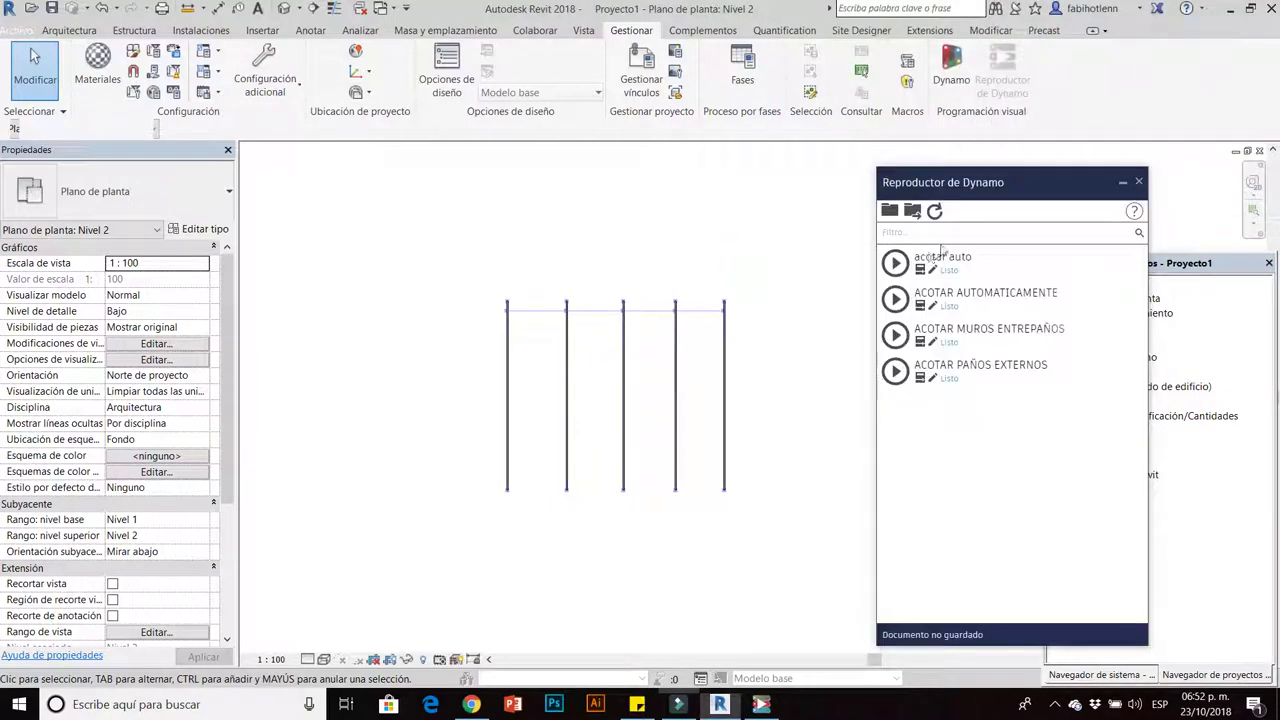
In Dynamo Player, set ACOTAR MUROS ENTREPAÑOS's input to a crossing selection of the Nivel 2 walls and play it.
drag(954, 195, 920, 164)
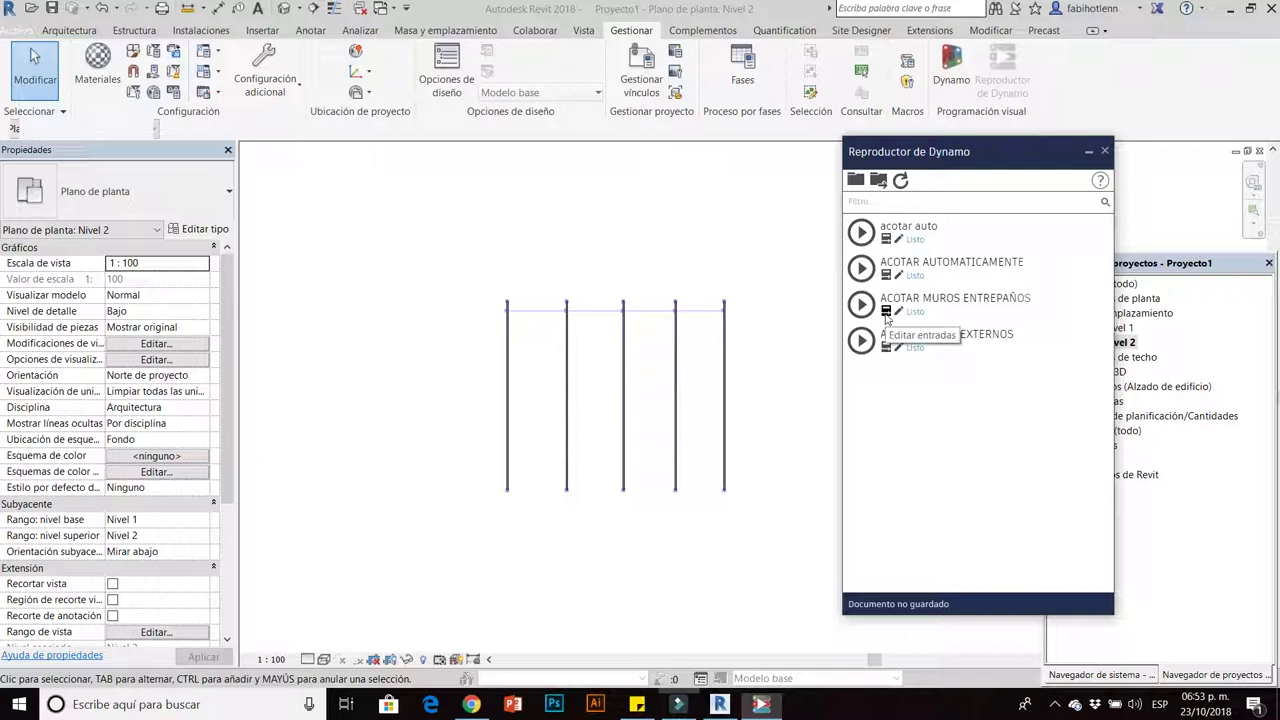
click(885, 311)
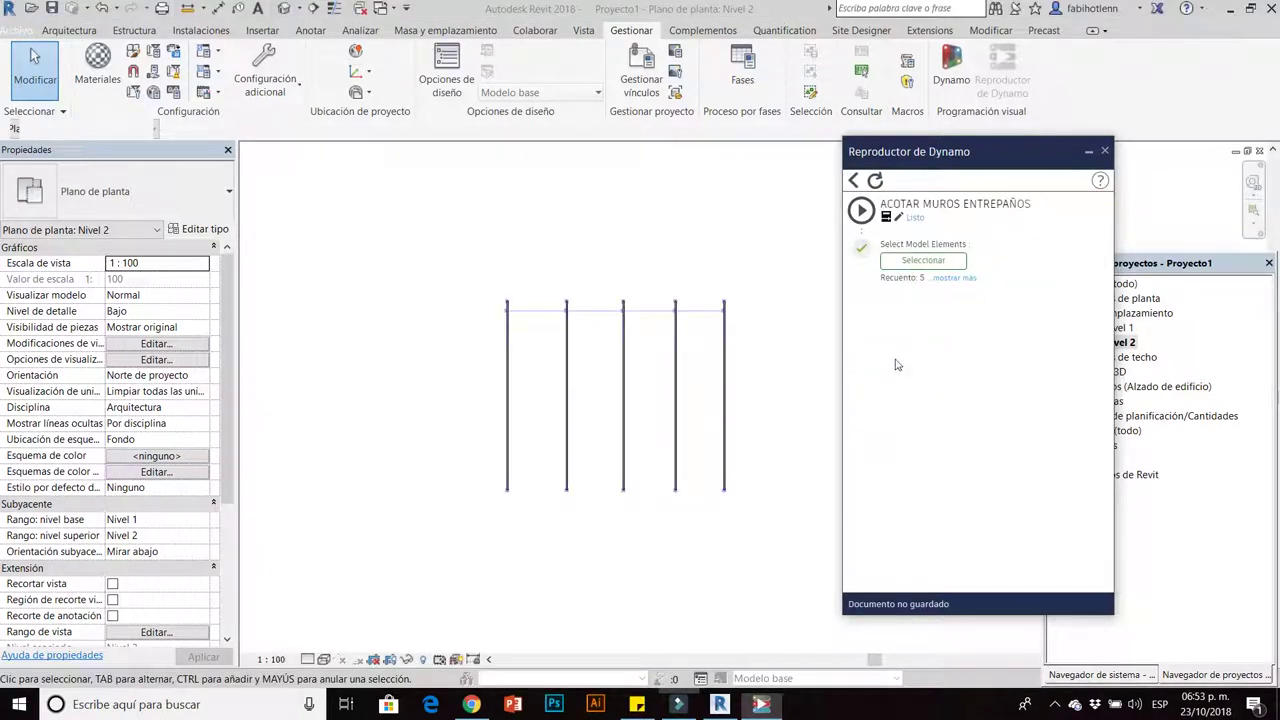
click(911, 262)
drag(769, 433, 398, 395)
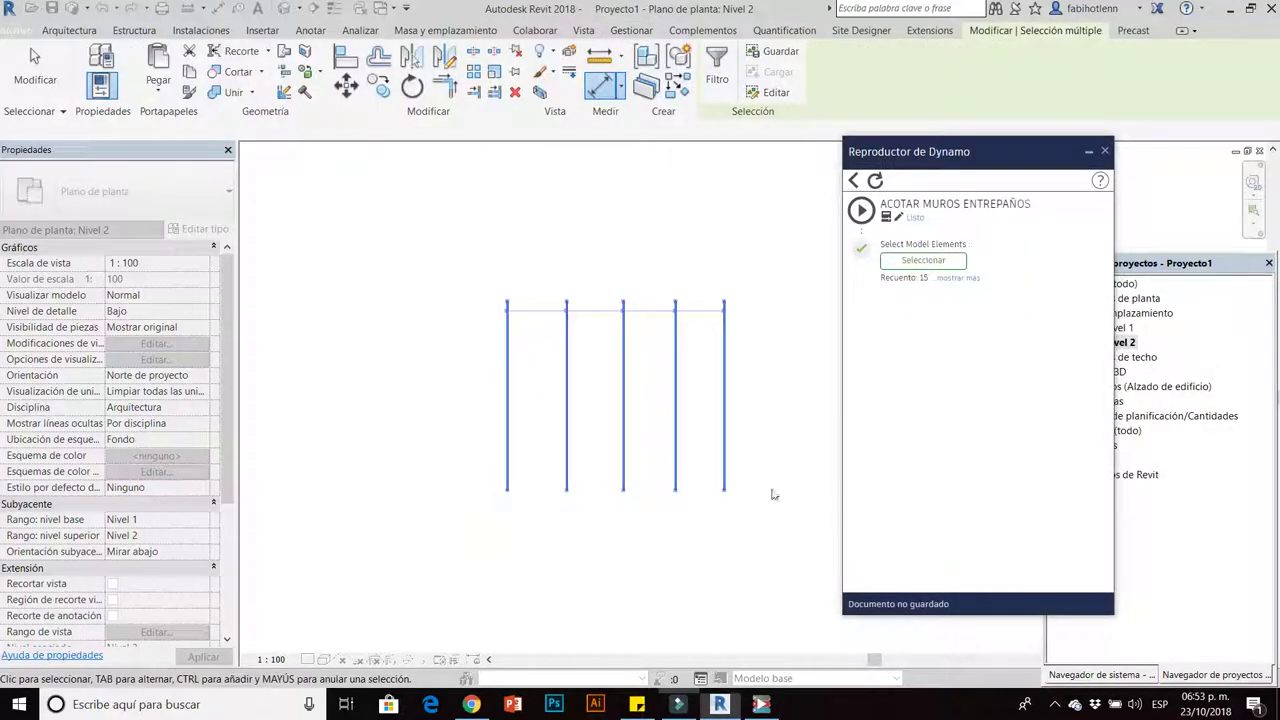
click(860, 210)
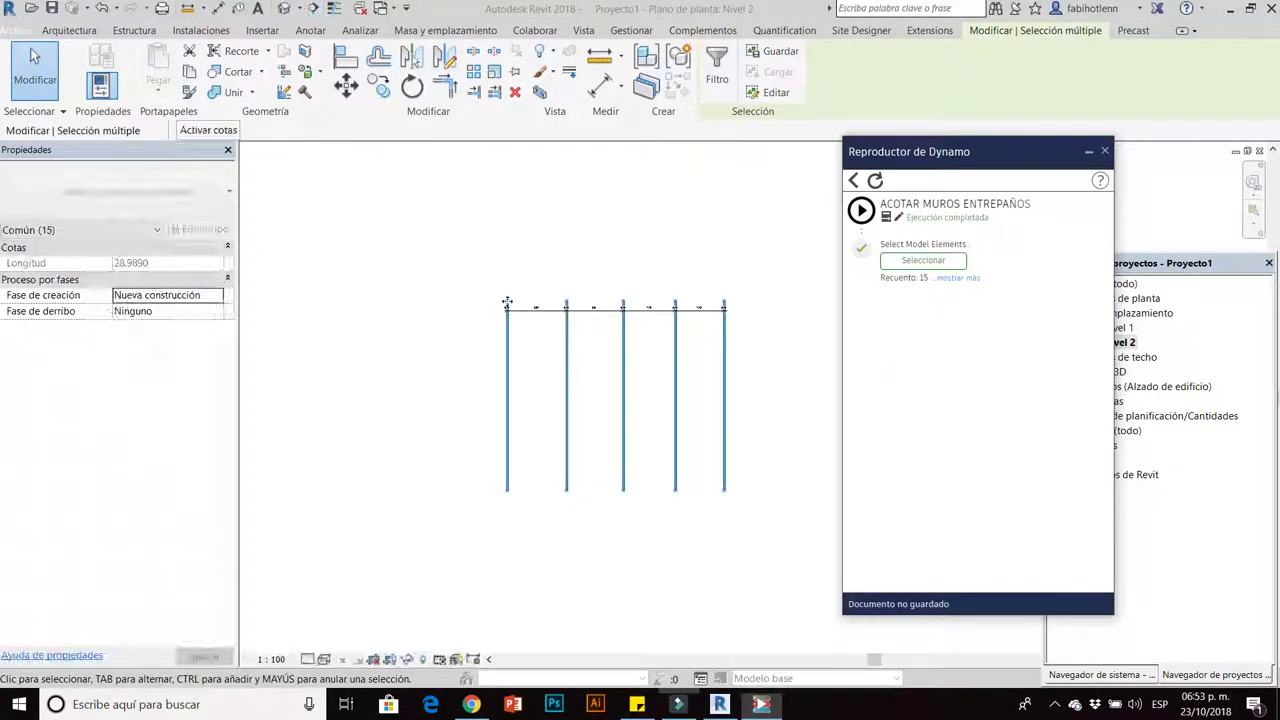
Zoom around the new dimensions on Nivel 2 and close Dynamo Player.
scroll(578, 355, up, 3)
scroll(568, 291, up, 2)
scroll(600, 306, up, 3)
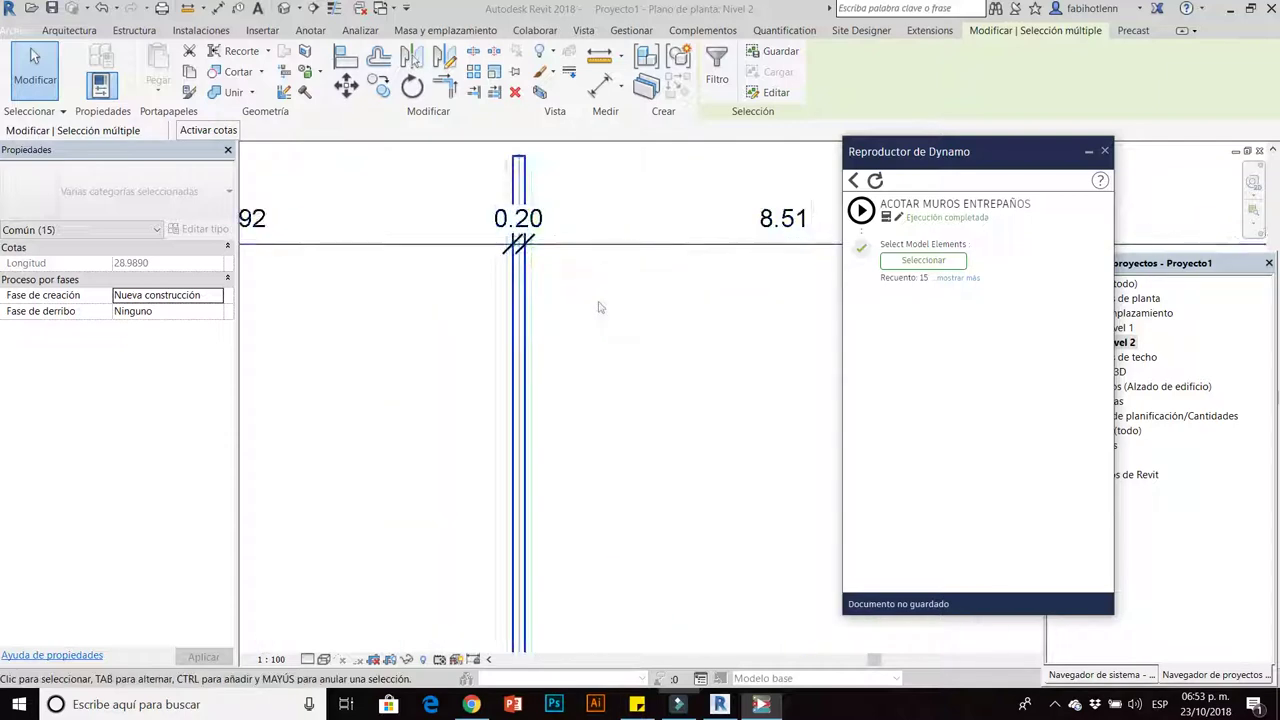
scroll(457, 323, down, 1)
scroll(459, 324, down, 2)
scroll(440, 330, down, 2)
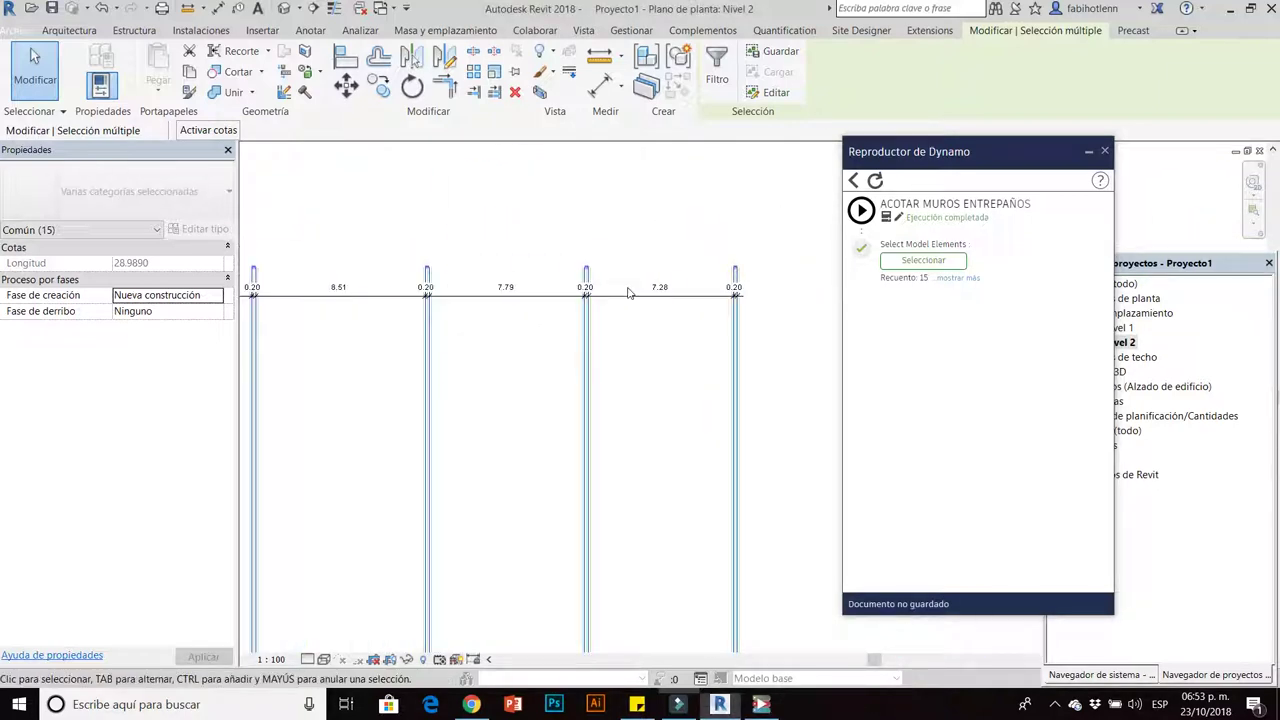
scroll(629, 329, up, 3)
scroll(600, 310, down, 1)
scroll(404, 309, down, 3)
click(1104, 151)
Set the Nivel 2 plan to Fine detail level with a shaded visual style.
scroll(717, 342, down, 3)
scroll(690, 350, up, 1)
scroll(531, 363, up, 2)
scroll(540, 330, up, 2)
scroll(525, 365, down, 2)
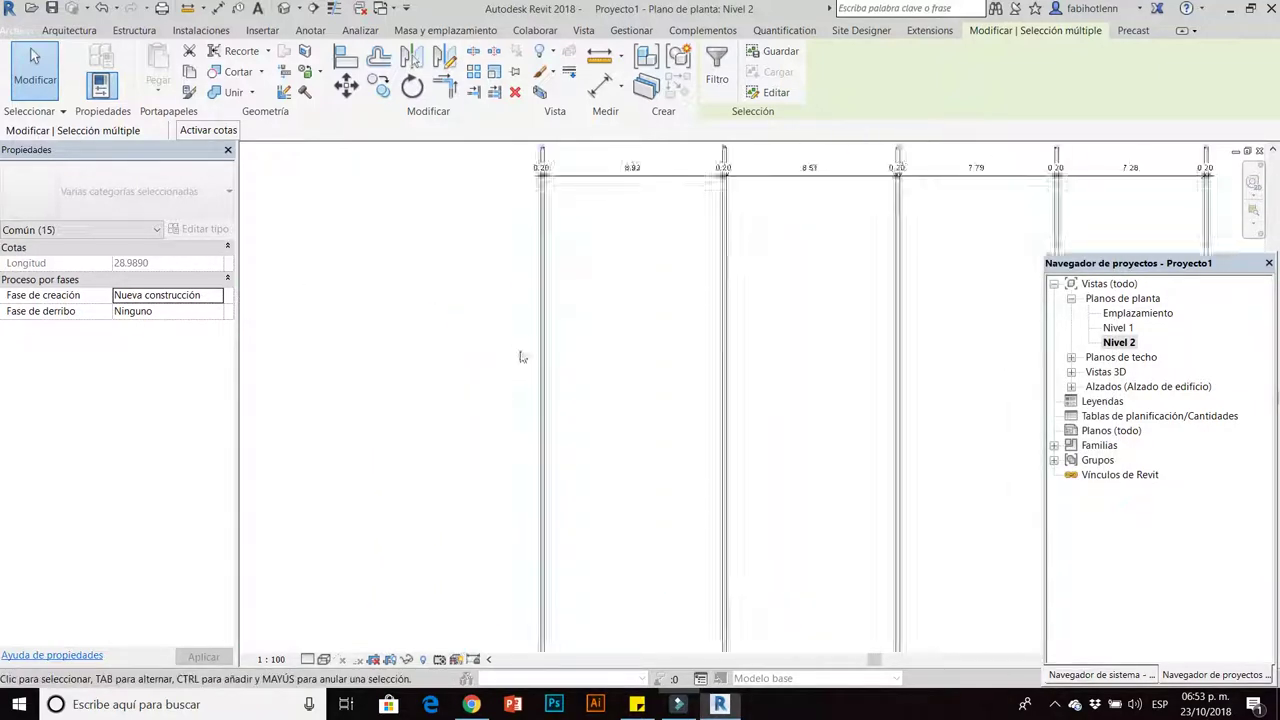
scroll(522, 360, down, 1)
click(307, 659)
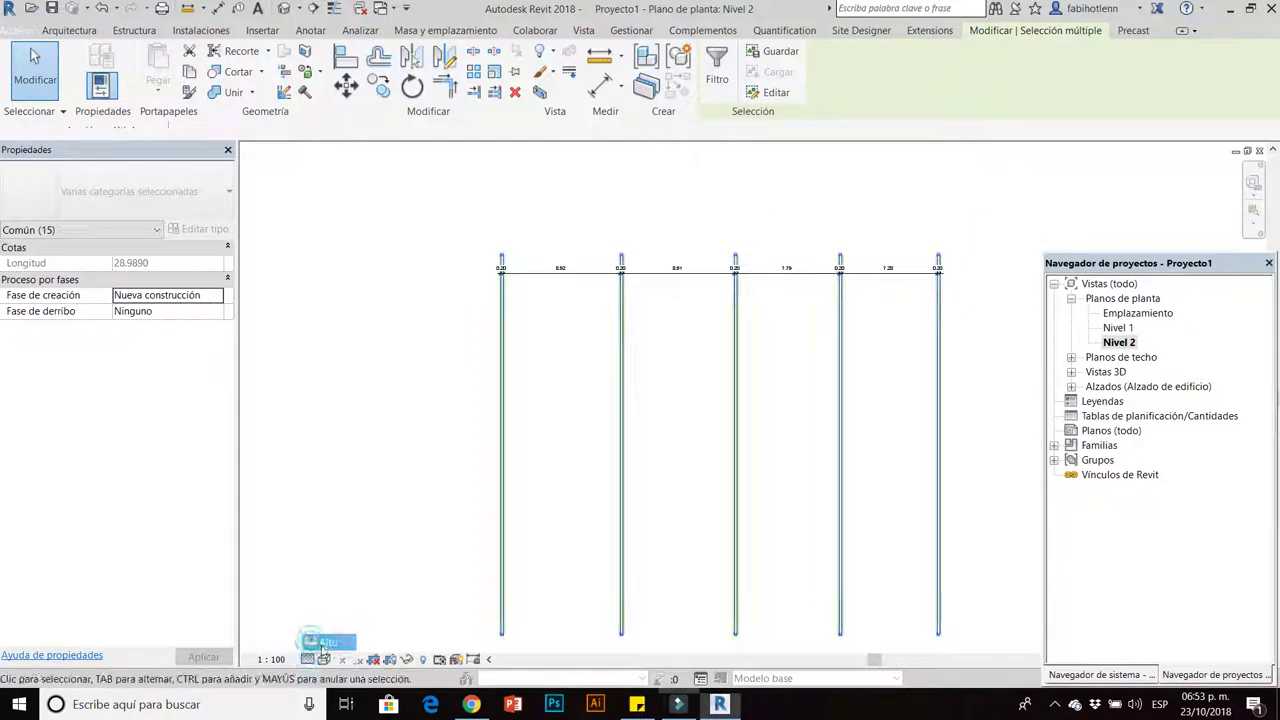
click(323, 659)
click(349, 598)
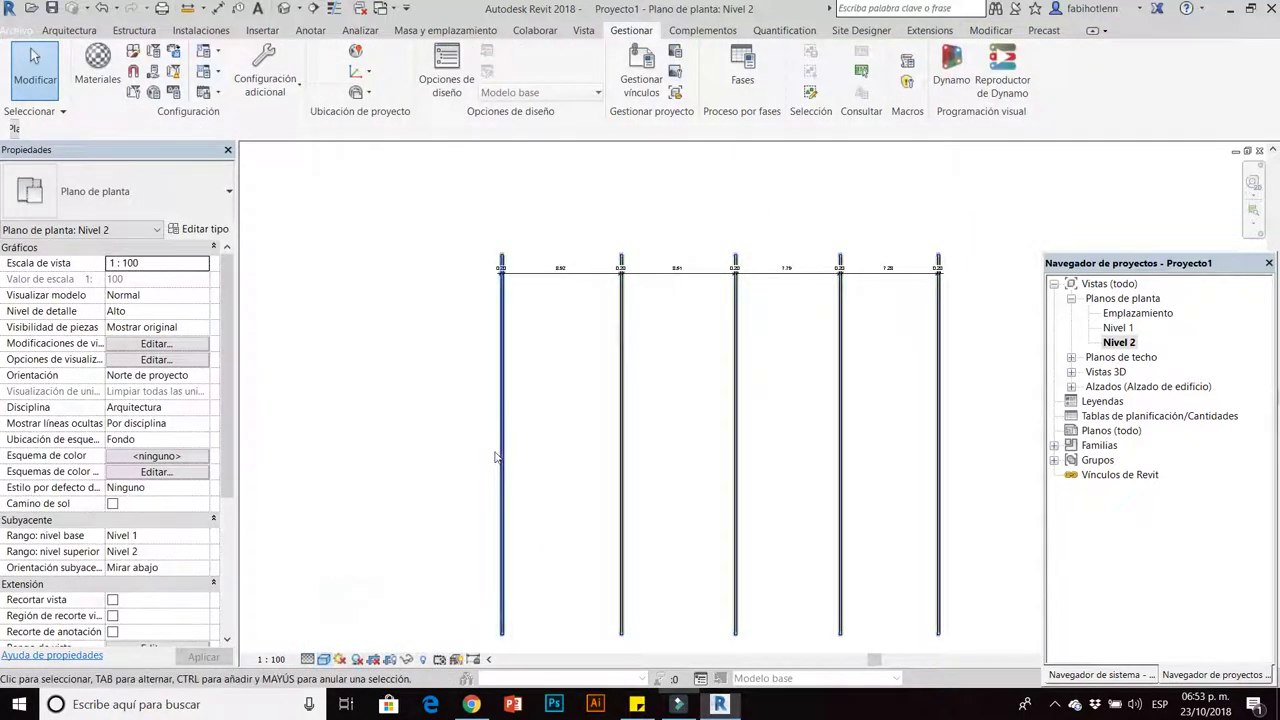
Check the 0.20 thicknesses and 8.92, 8.51, 7.79, 7.28 gaps, then bring Filmora forward.
scroll(494, 445, up, 4)
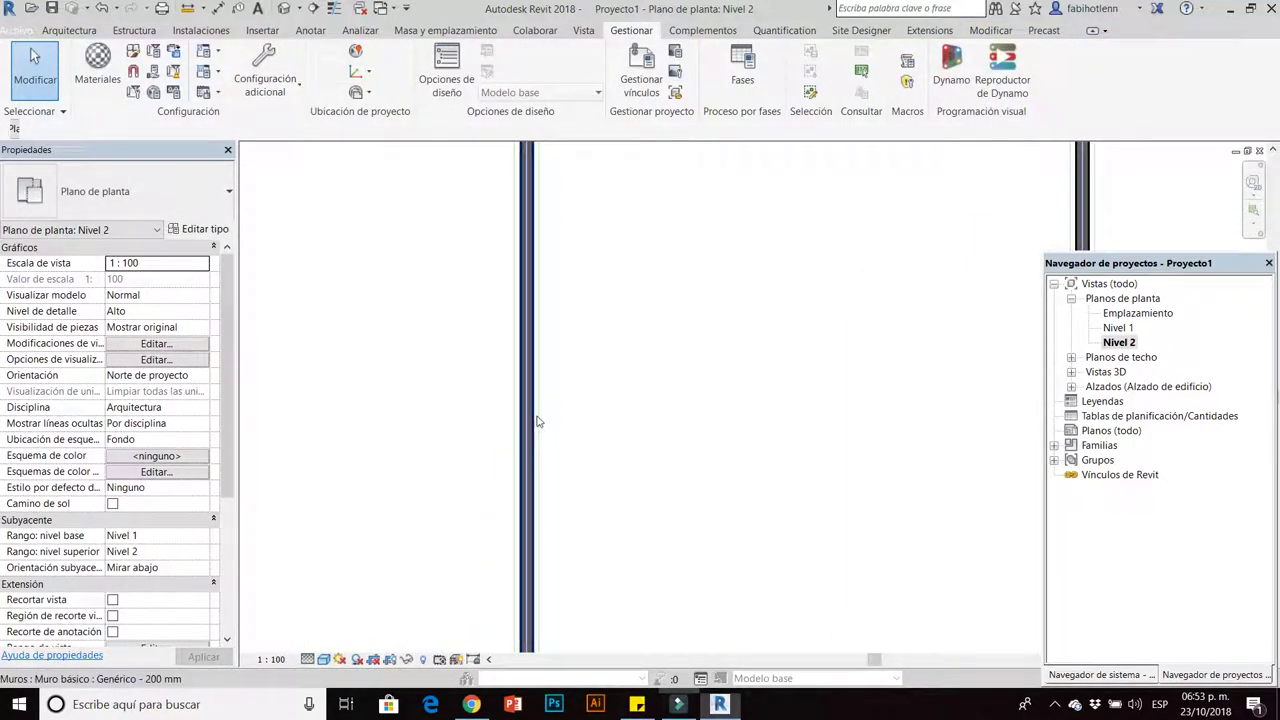
scroll(540, 442, down, 1)
scroll(552, 436, down, 2)
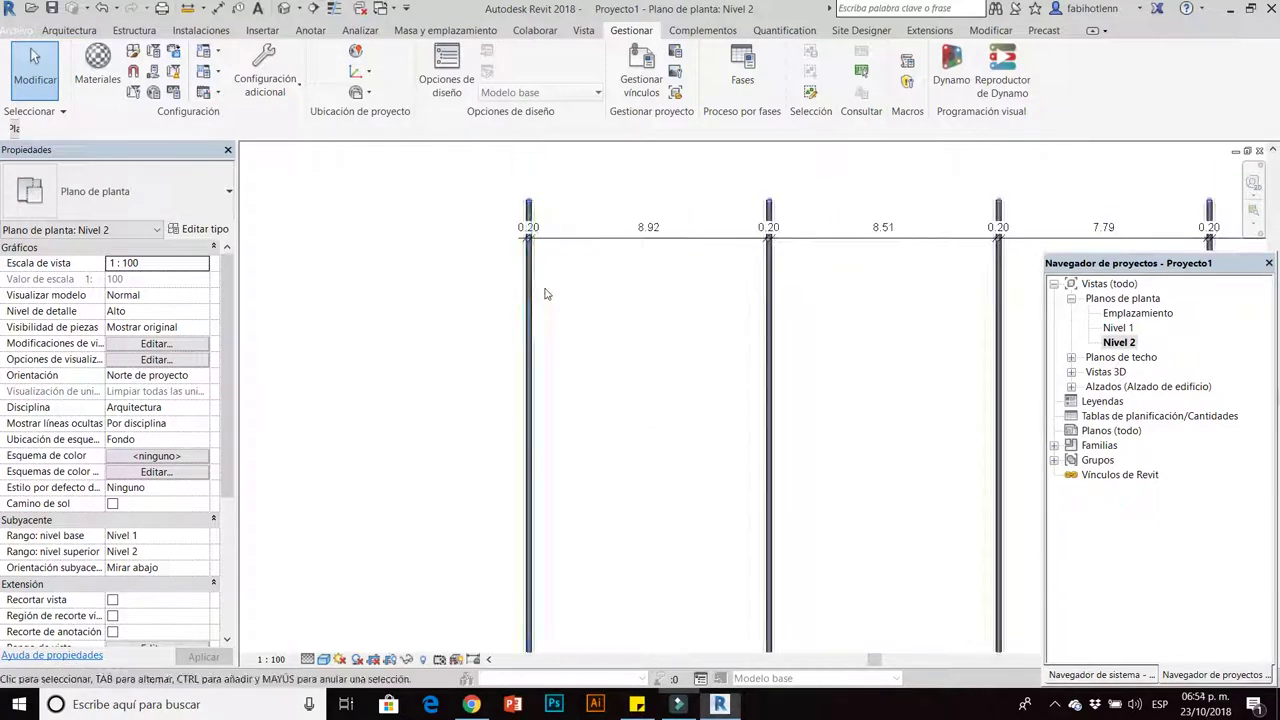
scroll(431, 311, down, 1)
scroll(617, 334, down, 2)
scroll(617, 334, up, 2)
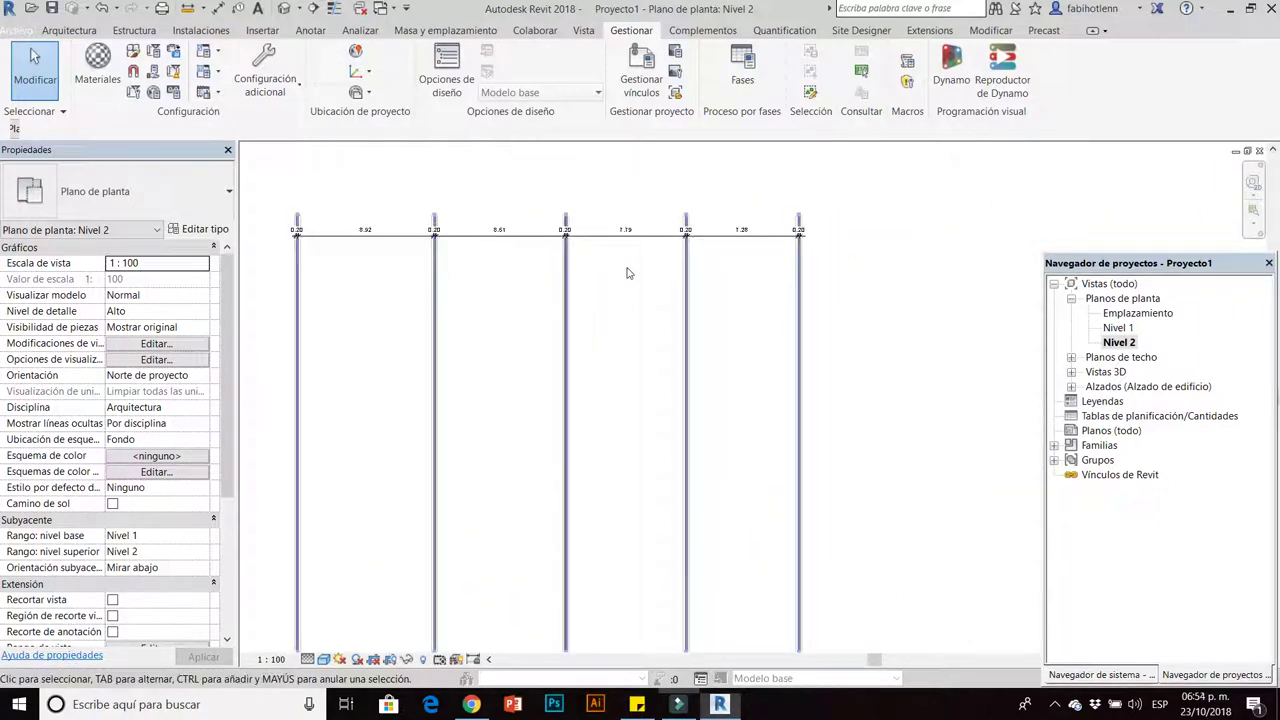
scroll(578, 327, down, 2)
scroll(630, 345, down, 1)
scroll(627, 373, down, 1)
click(585, 530)
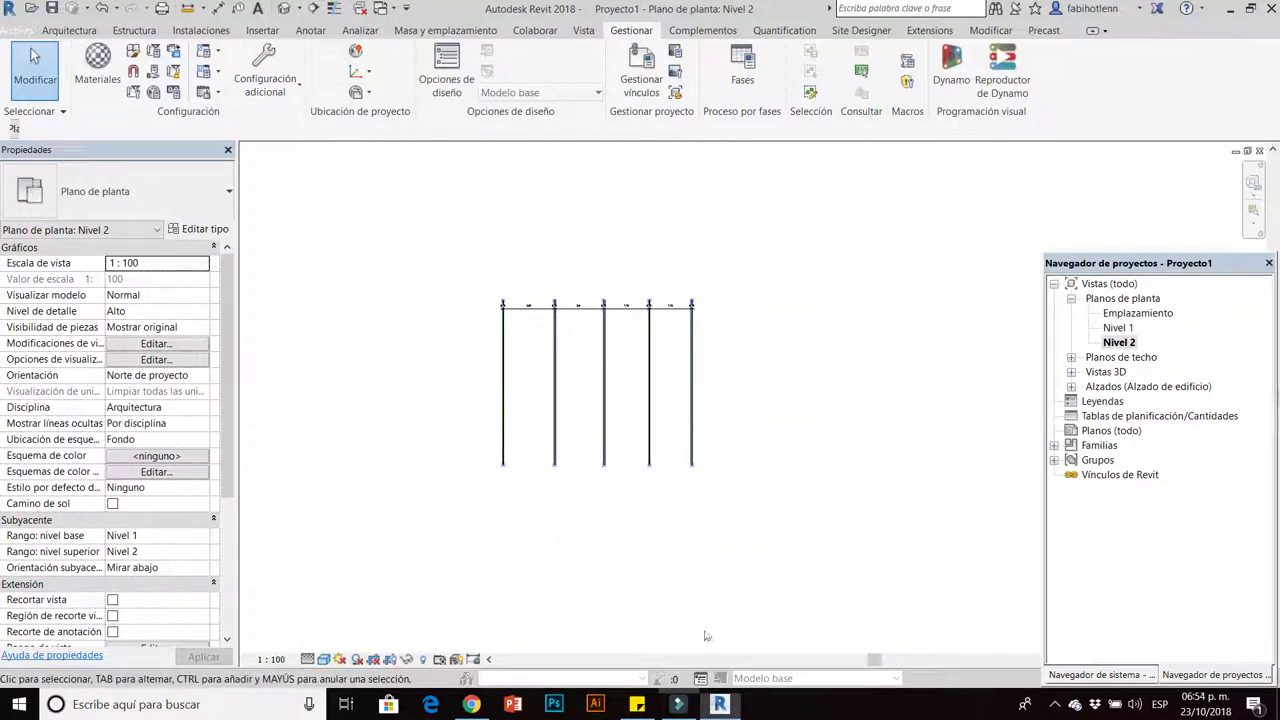
click(679, 704)
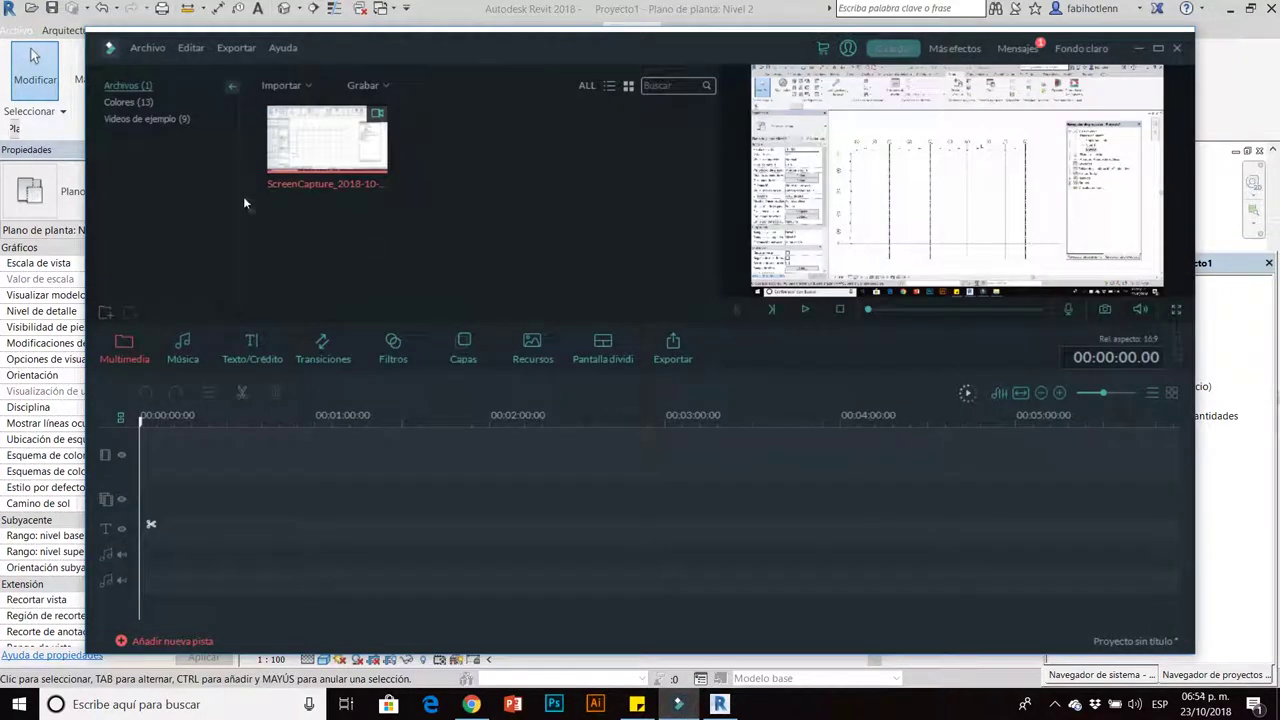